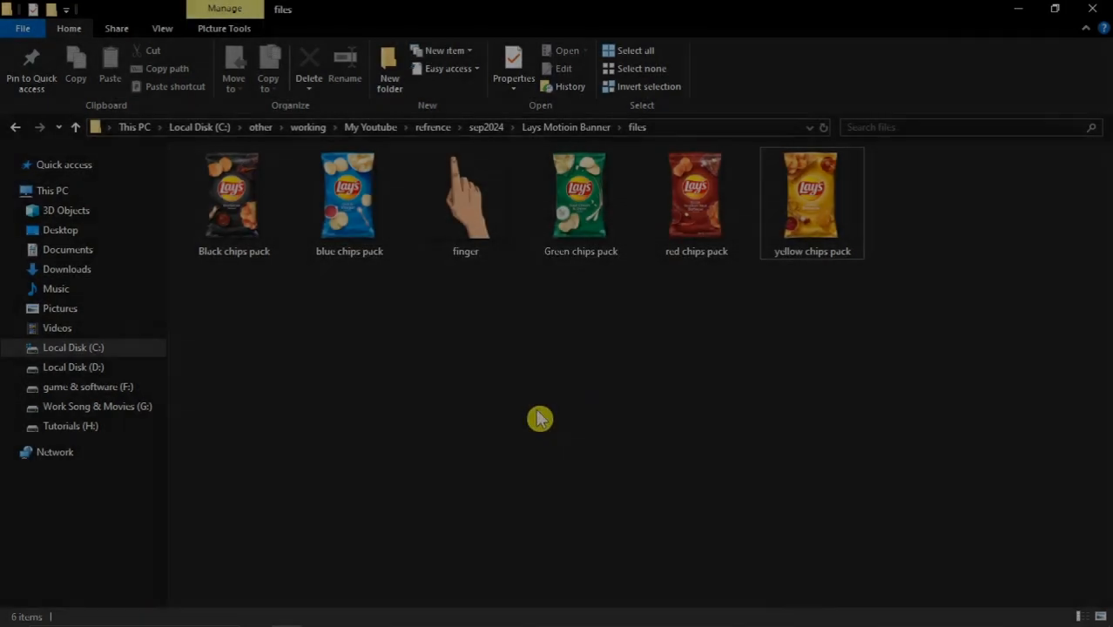
Place the blue, Green, red and yellow chips pack images from the files folder into the blank 1080 px Photoshop document
{"action": "left_click", "coordinate": [383, 253]}
{"action": "left_click", "coordinate": [599, 235], "text": "ctrl"}
{"action": "left_click", "coordinate": [698, 236], "text": "ctrl"}
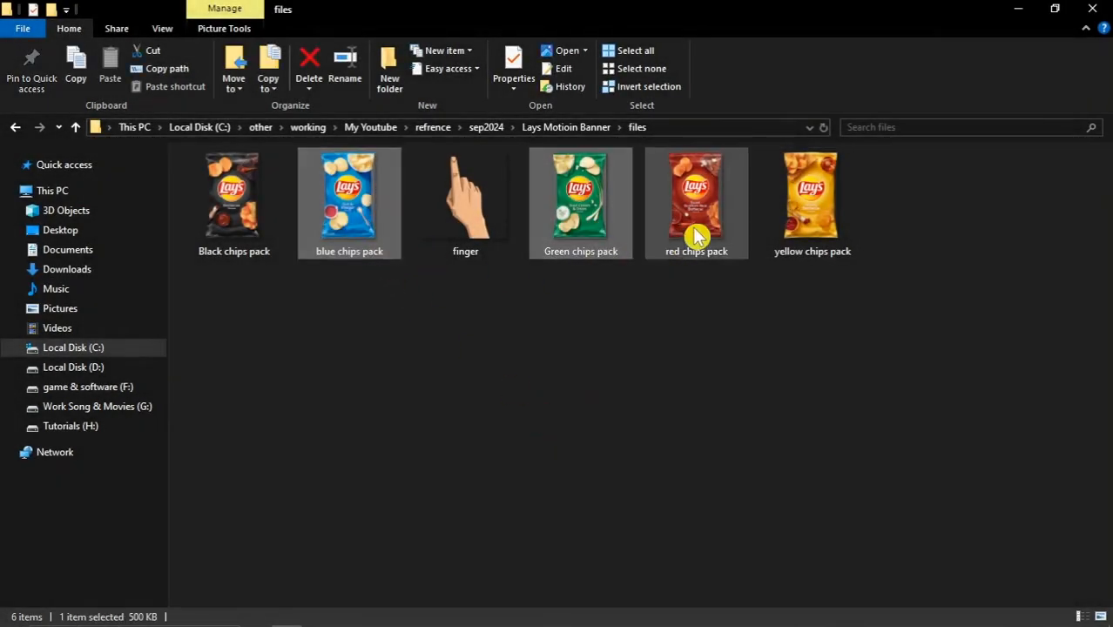
{"action": "left_click", "coordinate": [819, 249], "text": "ctrl"}
{"action": "left_click_drag", "start_coordinate": [820, 249], "coordinate": [486, 301]}
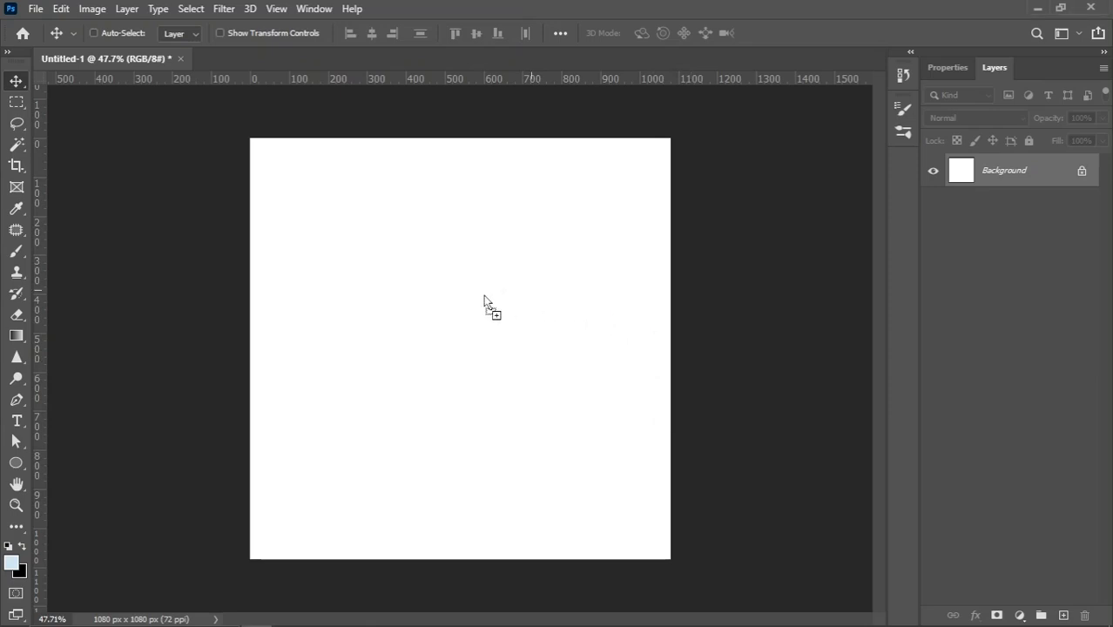
{"action": "key", "text": "Return"}
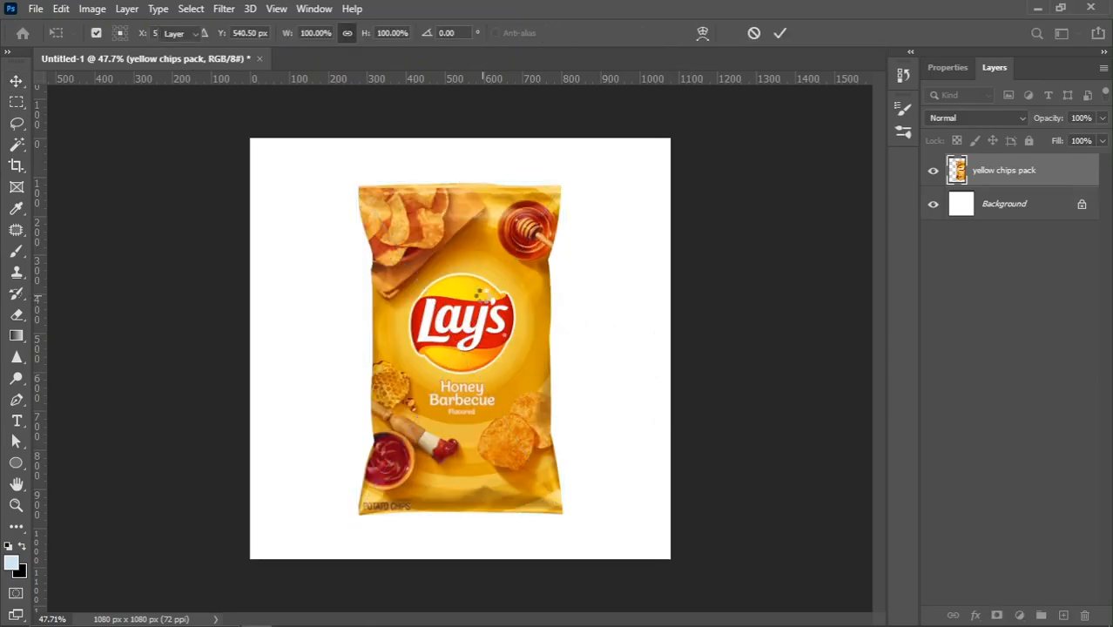
{"action": "key", "text": "Return"}
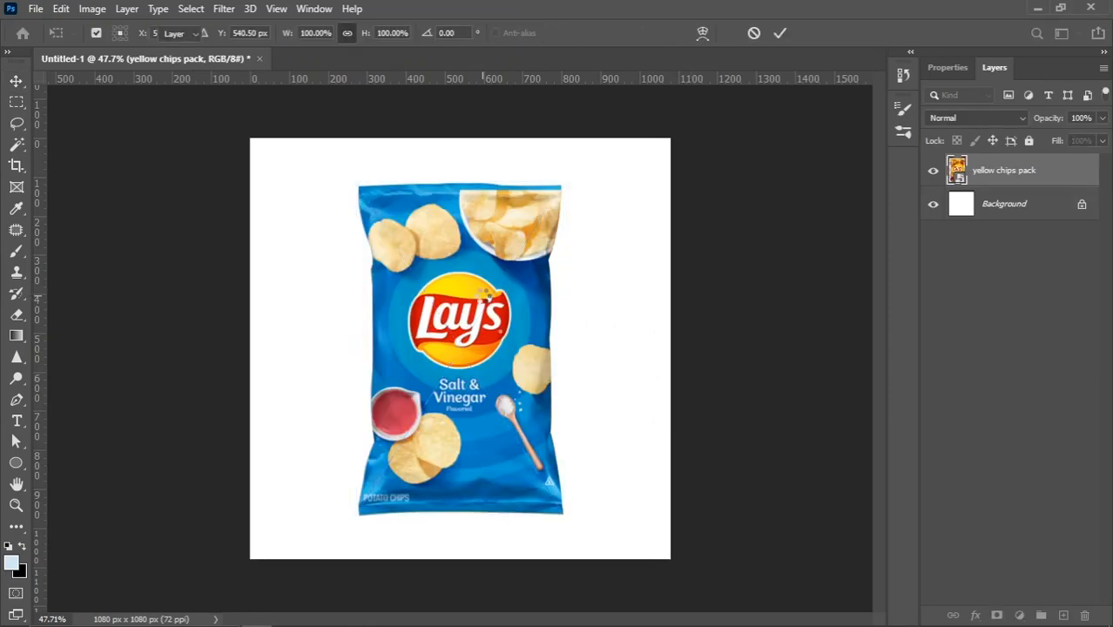
{"action": "key", "text": "Return"}
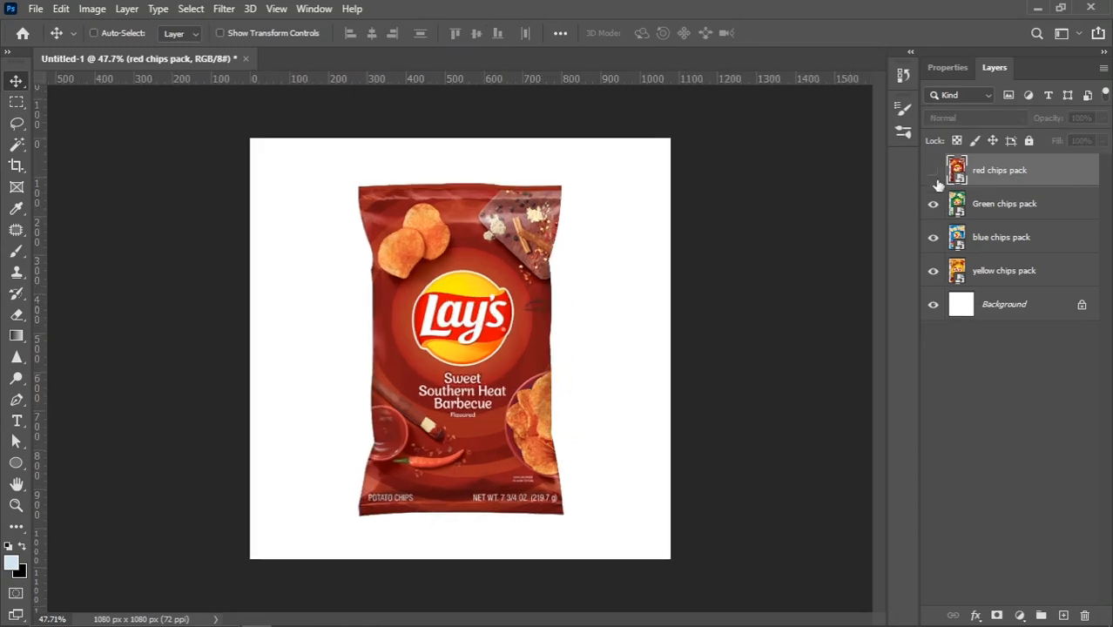
Hide the red, Green and blue chips pack layers, leaving the yellow chips pack visible
{"action": "left_click_drag", "start_coordinate": [933, 171], "coordinate": [942, 145]}
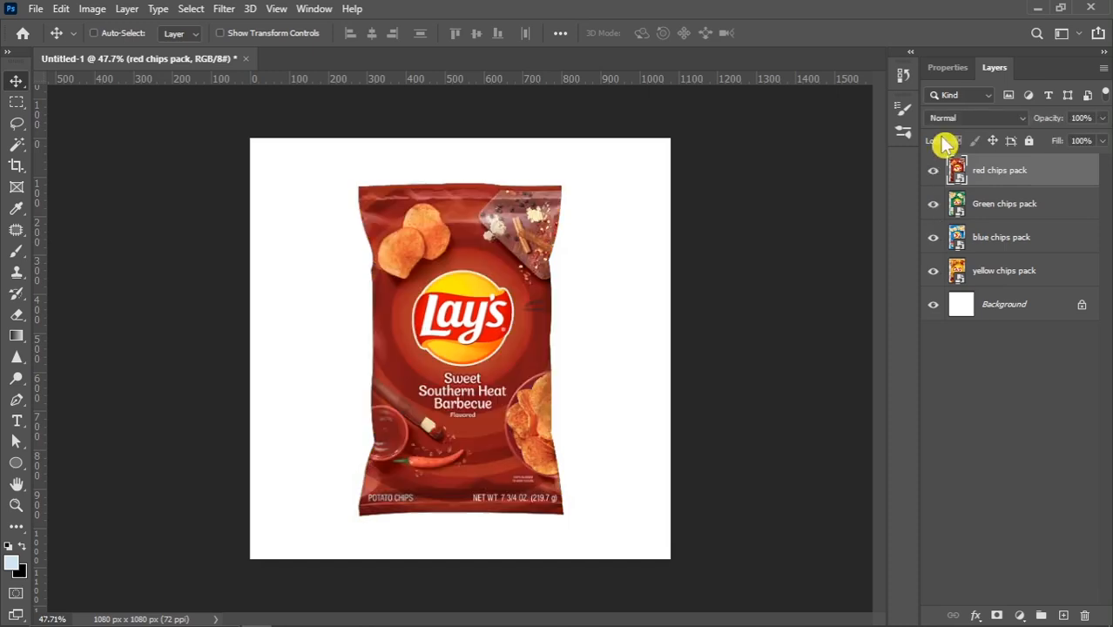
{"action": "left_click", "coordinate": [1023, 314]}
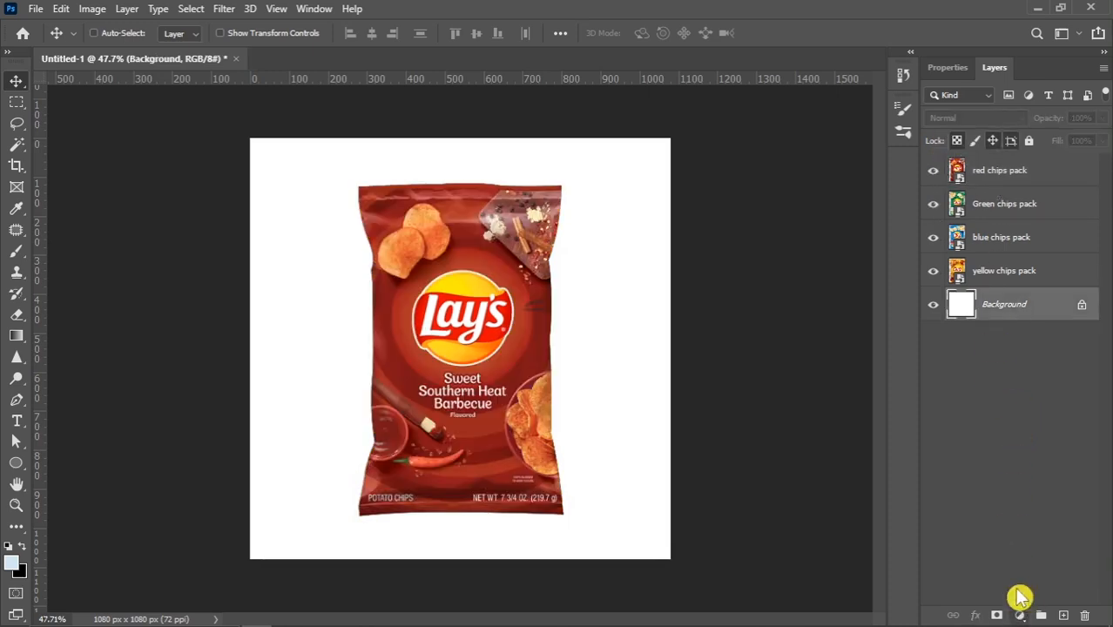
{"action": "left_click_drag", "start_coordinate": [933, 237], "coordinate": [934, 150]}
{"action": "left_click", "coordinate": [994, 274]}
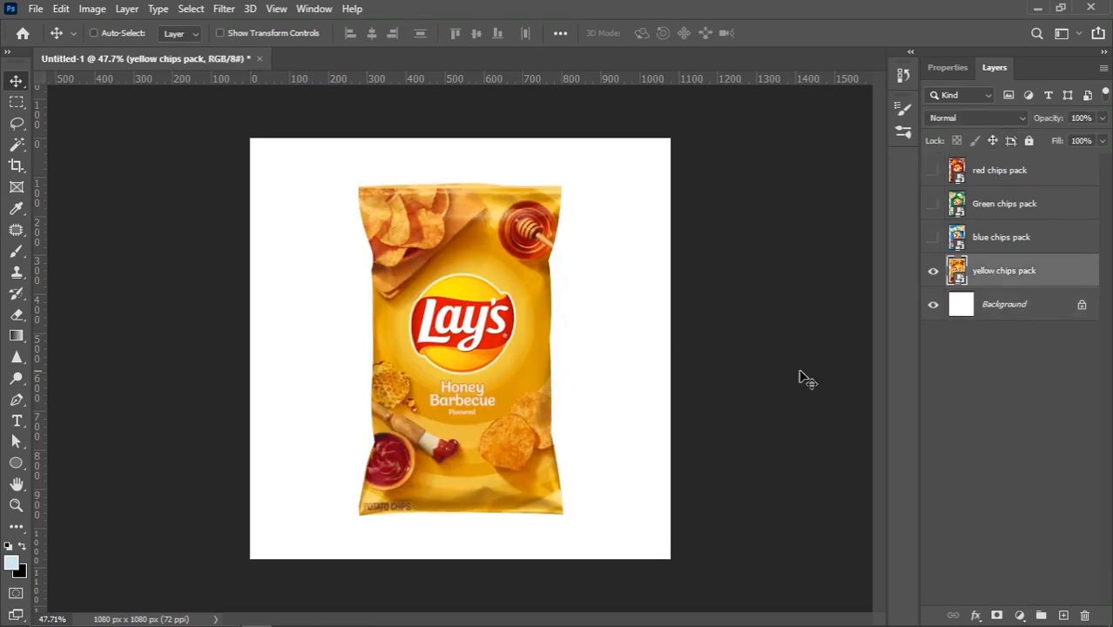
Add a Solid Color fill layer above Background, using yellow sampled from the pack and lightened to #ffe172
{"action": "left_click", "coordinate": [1009, 311]}
{"action": "left_click", "coordinate": [1020, 616]}
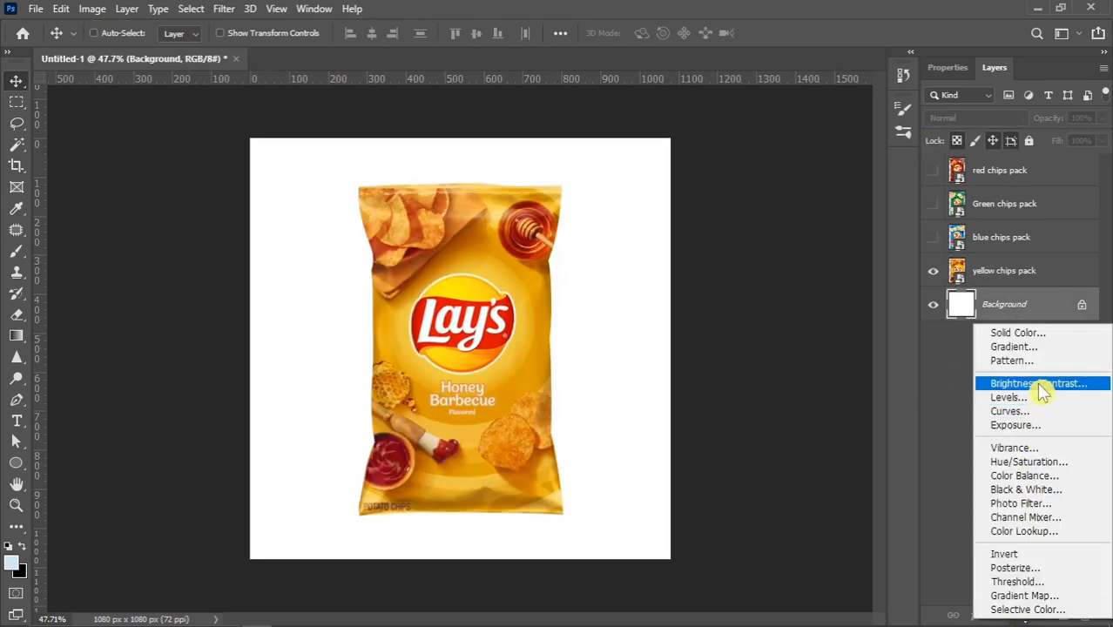
{"action": "left_click", "coordinate": [1037, 335]}
{"action": "left_click_drag", "start_coordinate": [736, 318], "coordinate": [827, 341]}
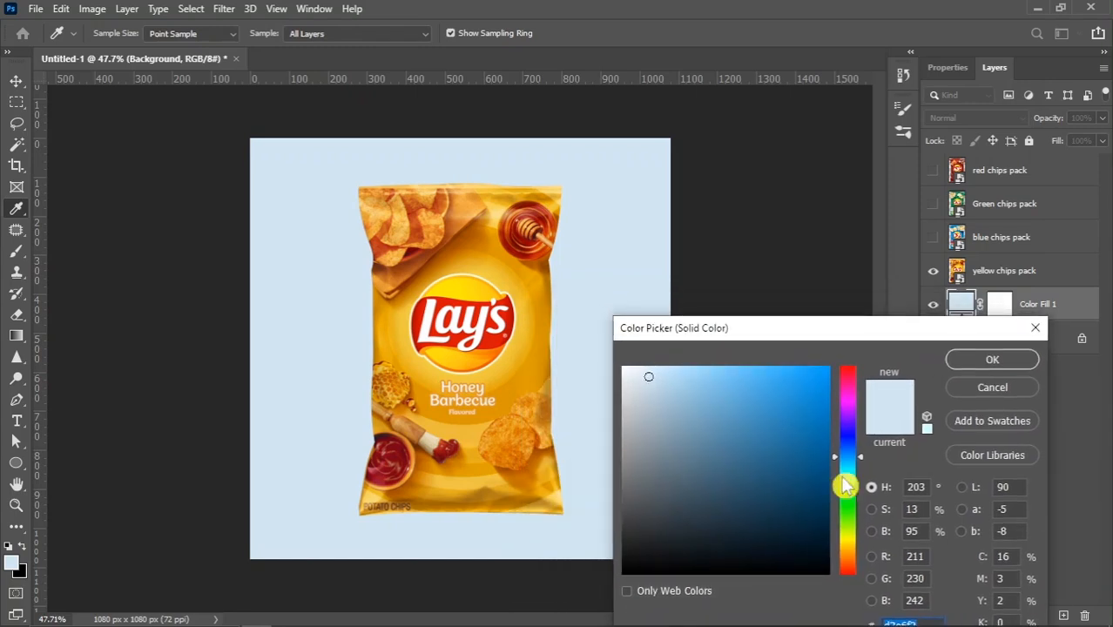
{"action": "left_click_drag", "start_coordinate": [848, 455], "coordinate": [848, 544]}
{"action": "left_click", "coordinate": [496, 267]}
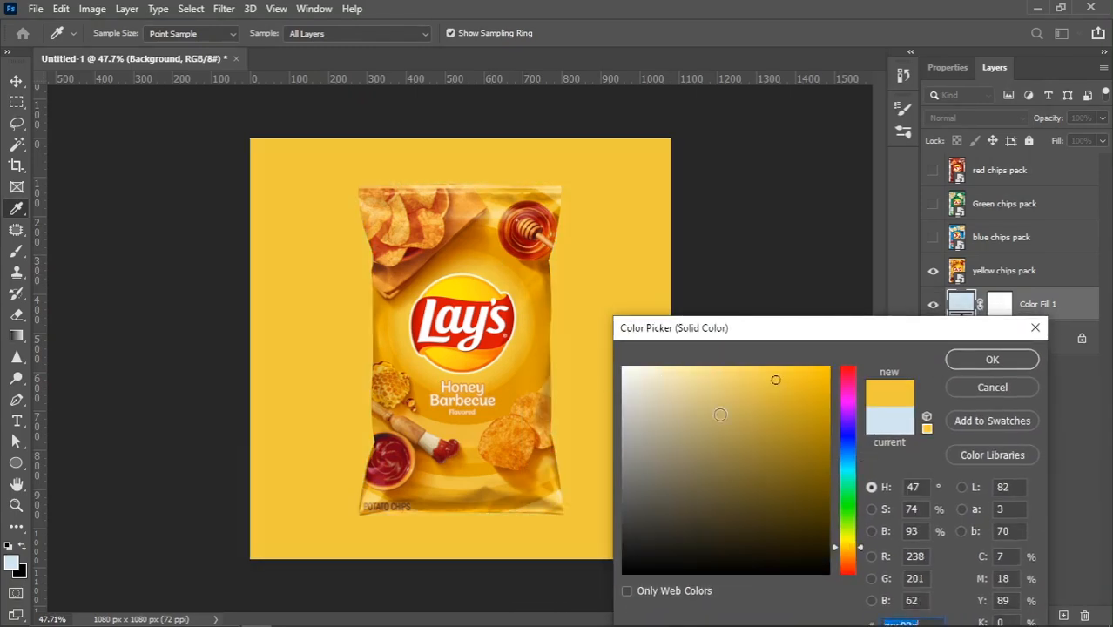
{"action": "left_click_drag", "start_coordinate": [775, 380], "coordinate": [748, 351]}
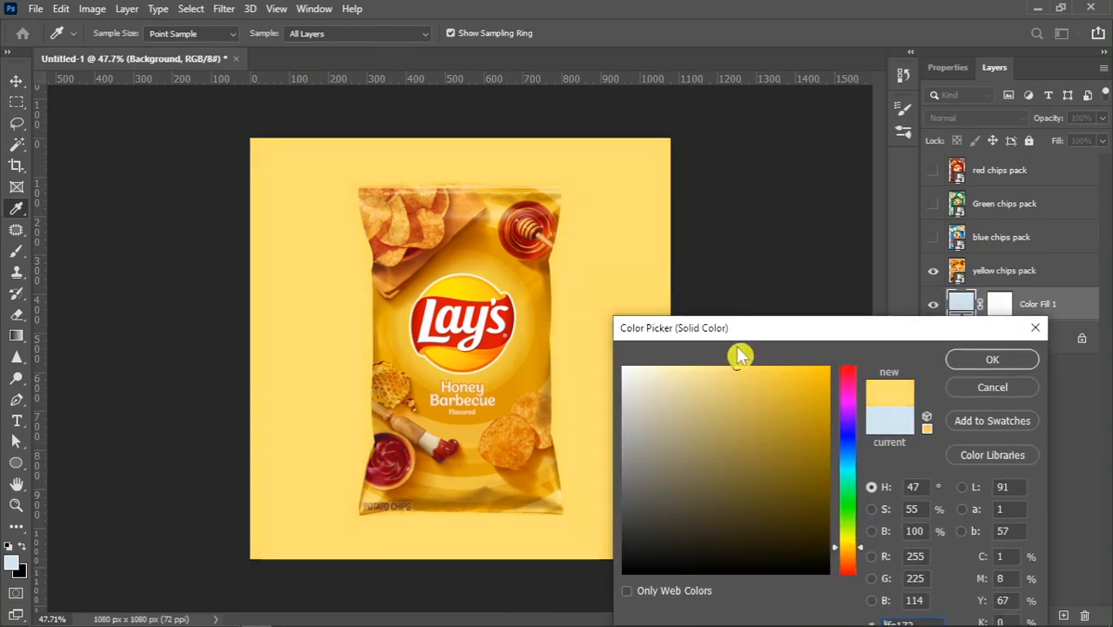
{"action": "left_click", "coordinate": [958, 360]}
Rename the yellow fill layer as "yellow bg"
{"action": "double_click", "coordinate": [1029, 305]}
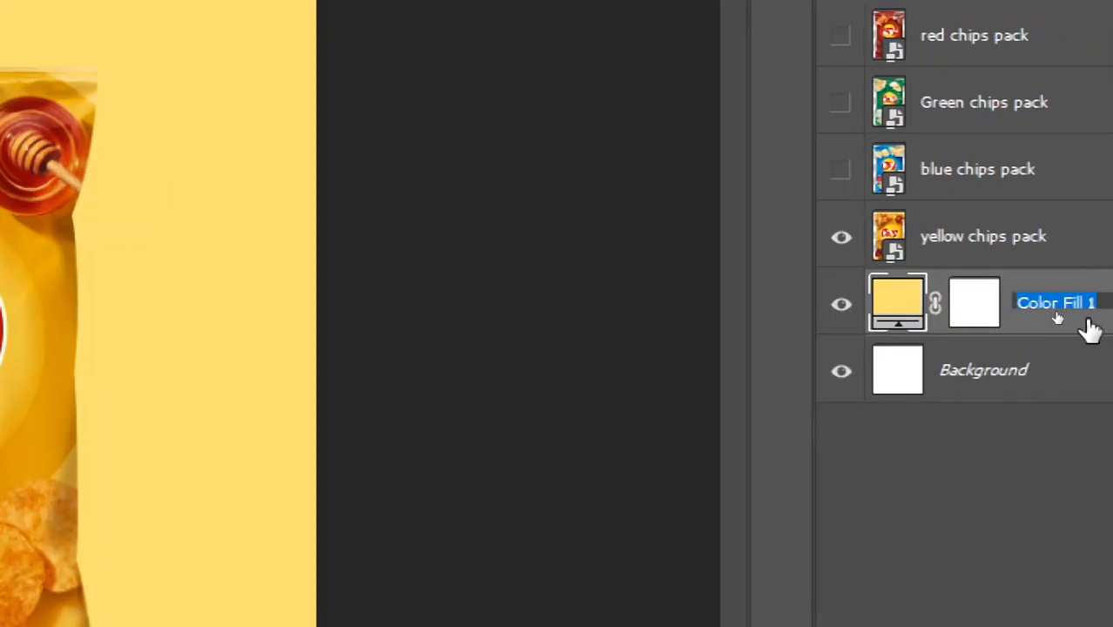
{"action": "type", "text": "yellow ba"}
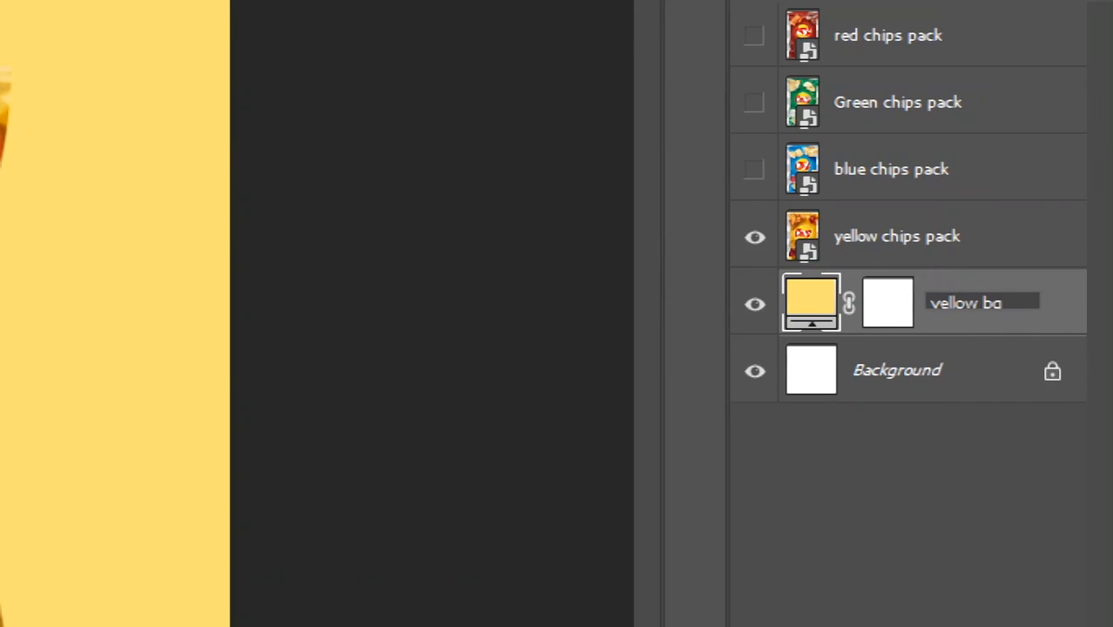
{"action": "key", "text": "Return"}
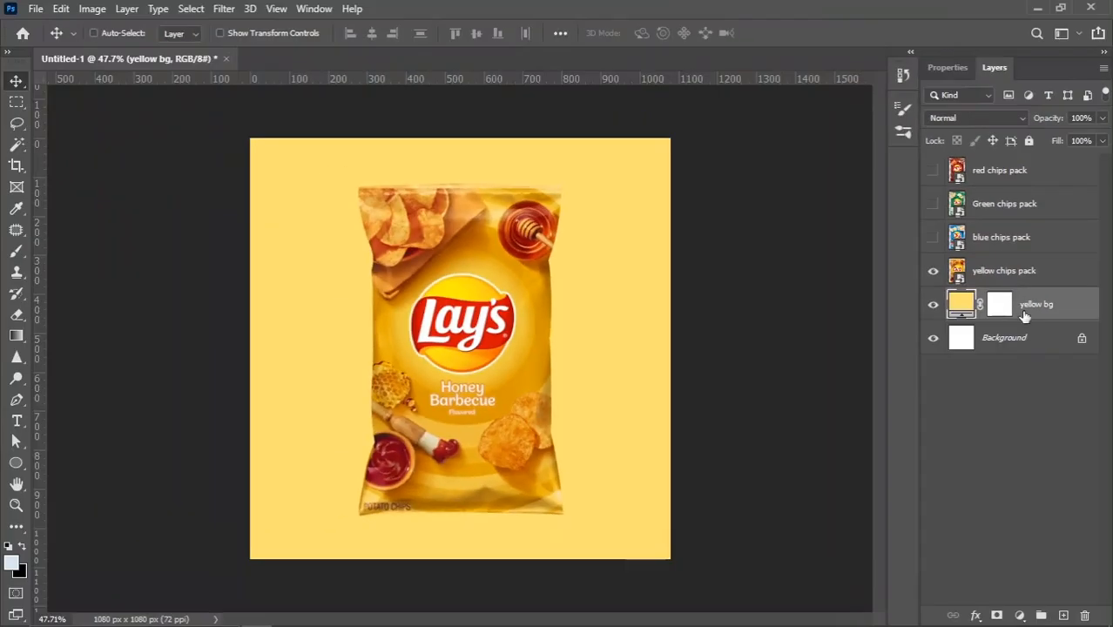
Duplicate the yellow bg layer and show the blue chips pack instead of the yellow one
{"action": "left_click_drag", "start_coordinate": [1025, 315], "coordinate": [1063, 616]}
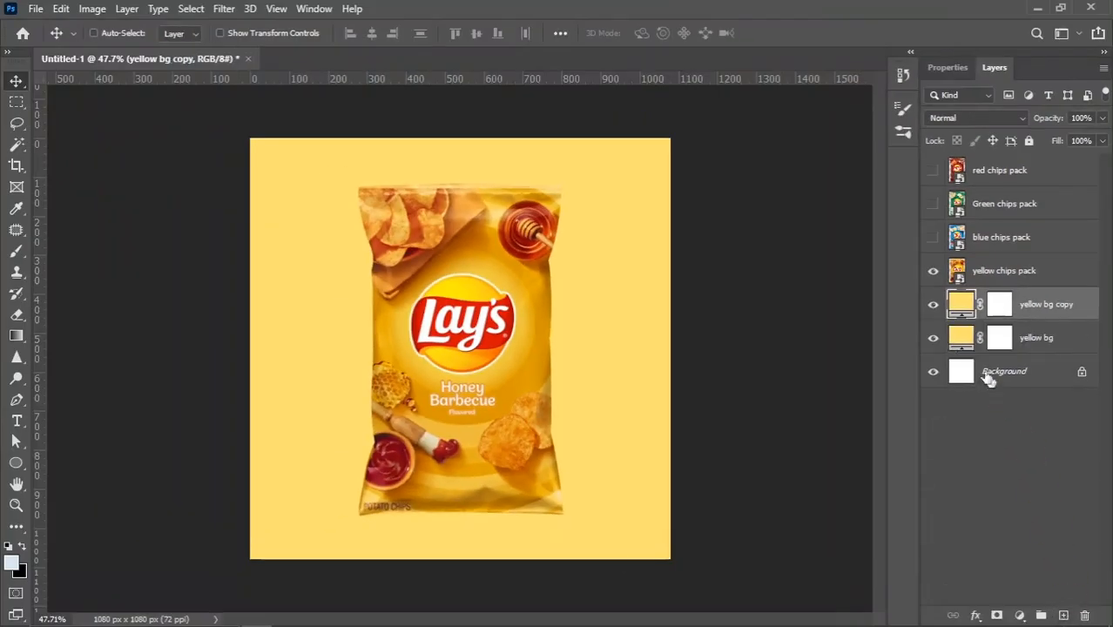
{"action": "left_click", "coordinate": [933, 270]}
{"action": "left_click", "coordinate": [933, 237]}
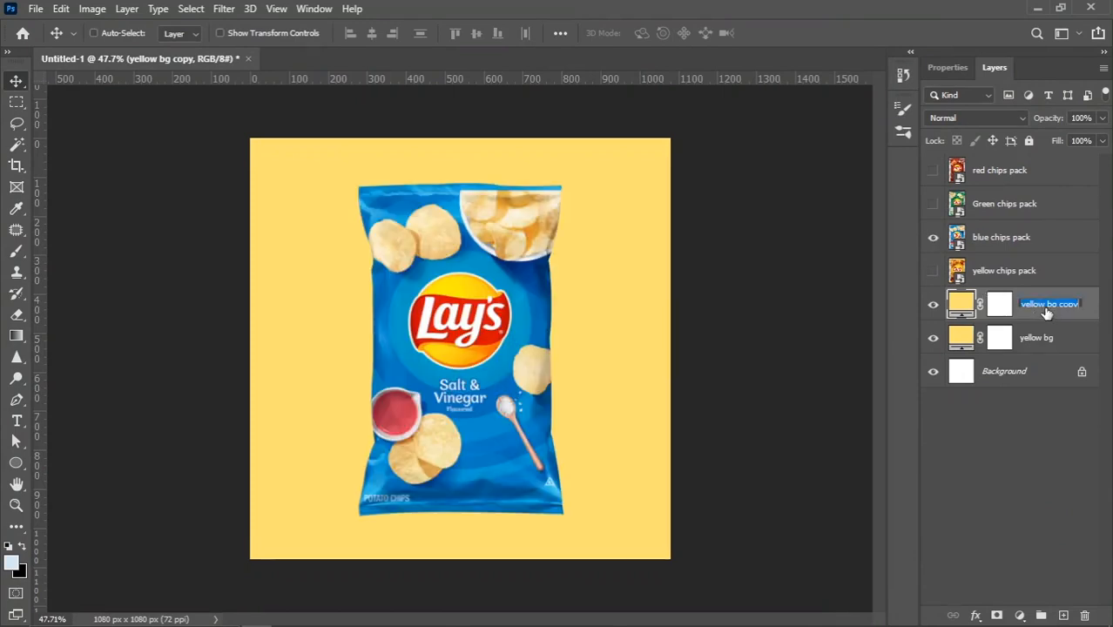
Recolor the yellow bg copy to a bright blue based on the blue pack and rename it "blue bg"
{"action": "double_click", "coordinate": [961, 307]}
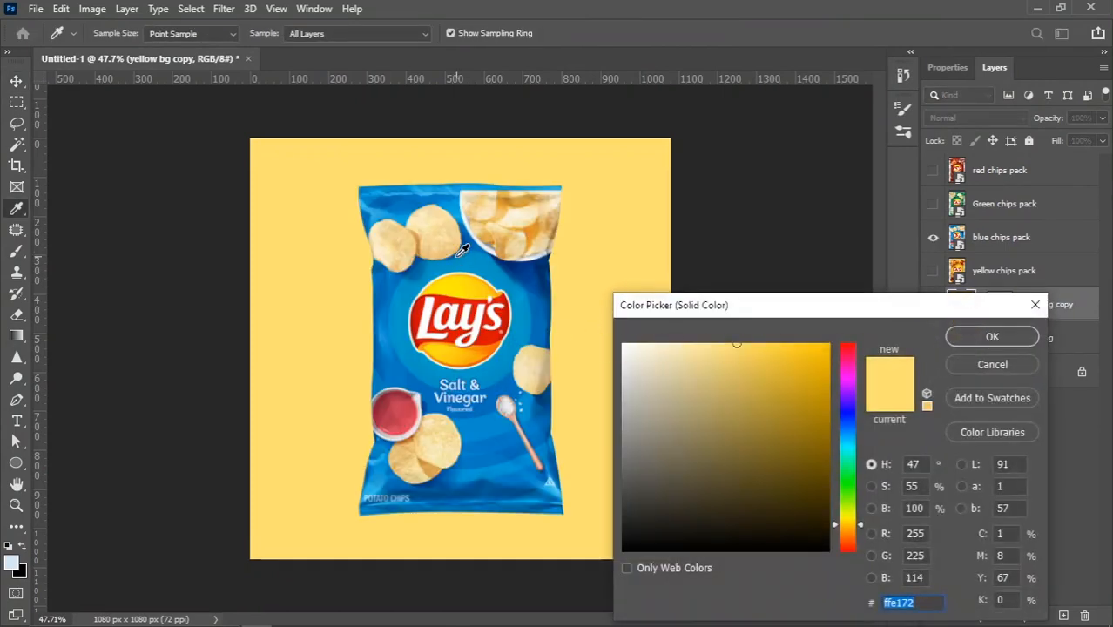
{"action": "left_click", "coordinate": [460, 253]}
{"action": "left_click_drag", "start_coordinate": [828, 401], "coordinate": [789, 327]}
{"action": "left_click", "coordinate": [995, 337]}
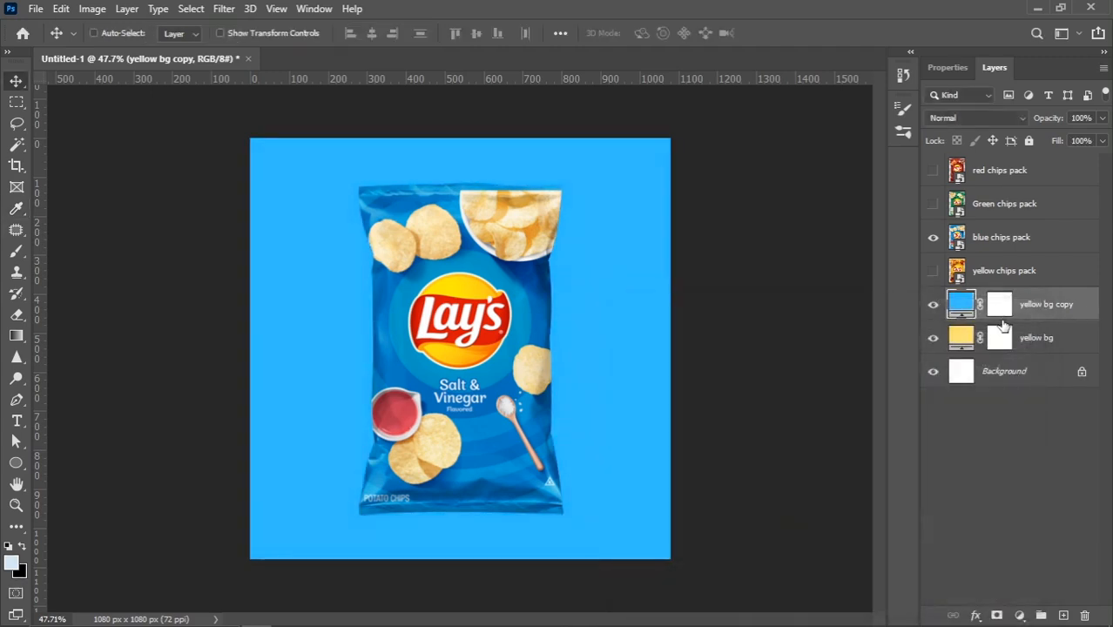
{"action": "double_click", "coordinate": [1030, 305]}
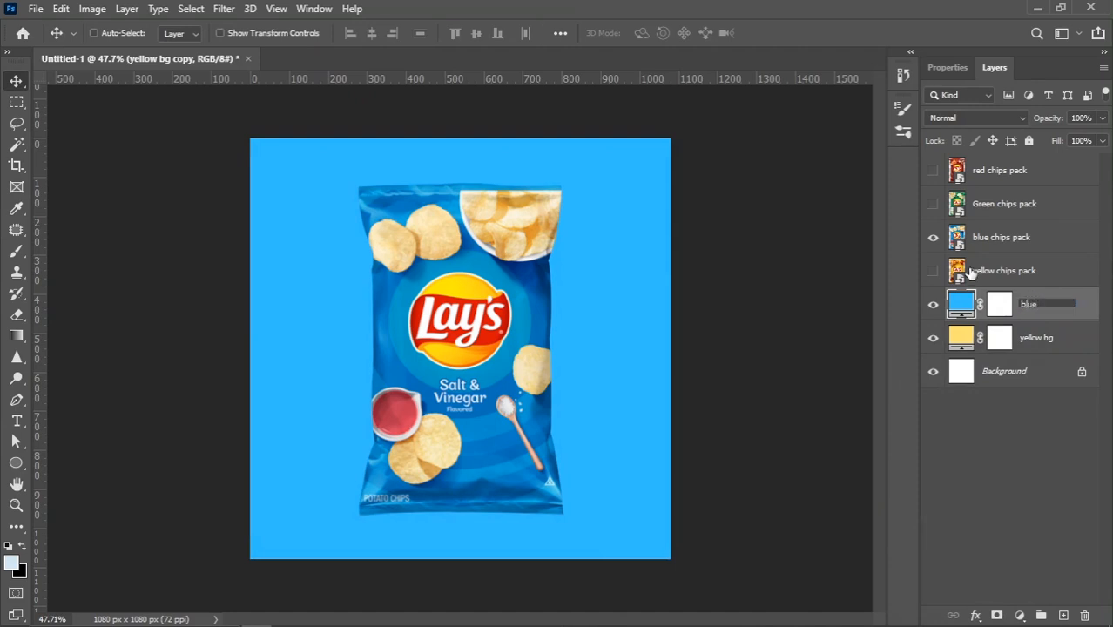
{"action": "type", "text": "blue bg"}
{"action": "key", "text": "Return"}
Duplicate the blue bg layer and show the Green chips pack instead of the blue one
{"action": "left_click_drag", "start_coordinate": [1041, 304], "coordinate": [1064, 615]}
{"action": "left_click", "coordinate": [933, 237]}
{"action": "left_click", "coordinate": [933, 204]}
Recolor the blue bg copy to bright green #2eff7f based on the green pack and rename it "green bg"
{"action": "double_click", "coordinate": [962, 304]}
{"action": "left_click", "coordinate": [464, 270]}
{"action": "left_click_drag", "start_coordinate": [815, 375], "coordinate": [824, 338]}
{"action": "left_click", "coordinate": [993, 336]}
{"action": "double_click", "coordinate": [1030, 304]}
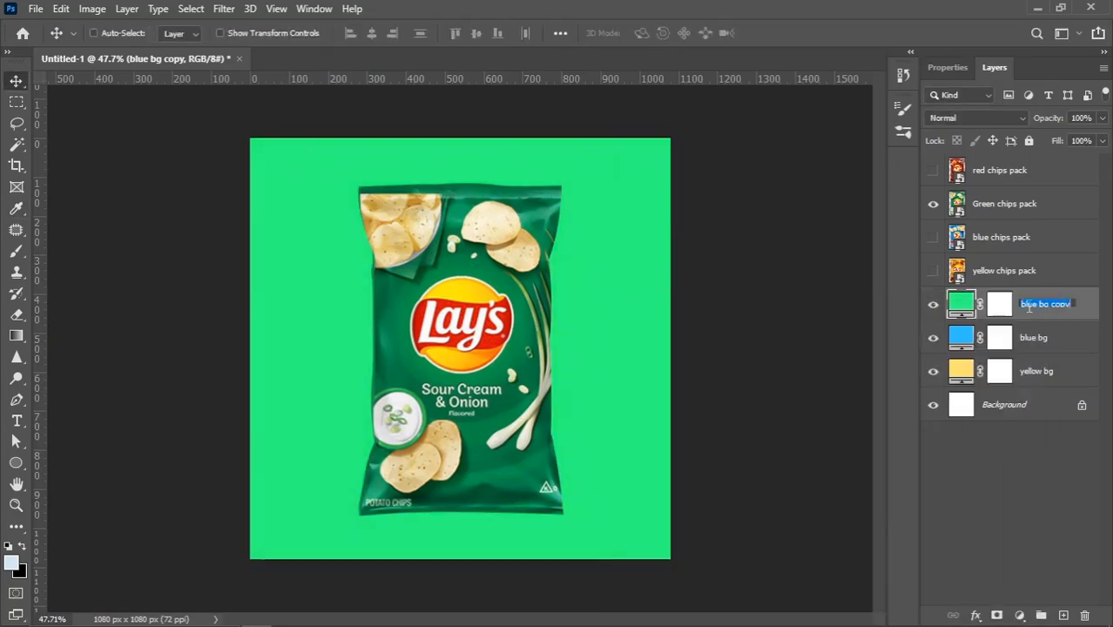
{"action": "key", "text": "Return"}
Duplicate the green bg layer and show the red chips pack instead of the green one
{"action": "left_click_drag", "start_coordinate": [1057, 311], "coordinate": [1064, 615]}
{"action": "left_click", "coordinate": [933, 204]}
{"action": "left_click", "coordinate": [934, 170]}
Recolor the green bg copy to a light coral red based on the red pack and rename it "red bg"
{"action": "double_click", "coordinate": [962, 304]}
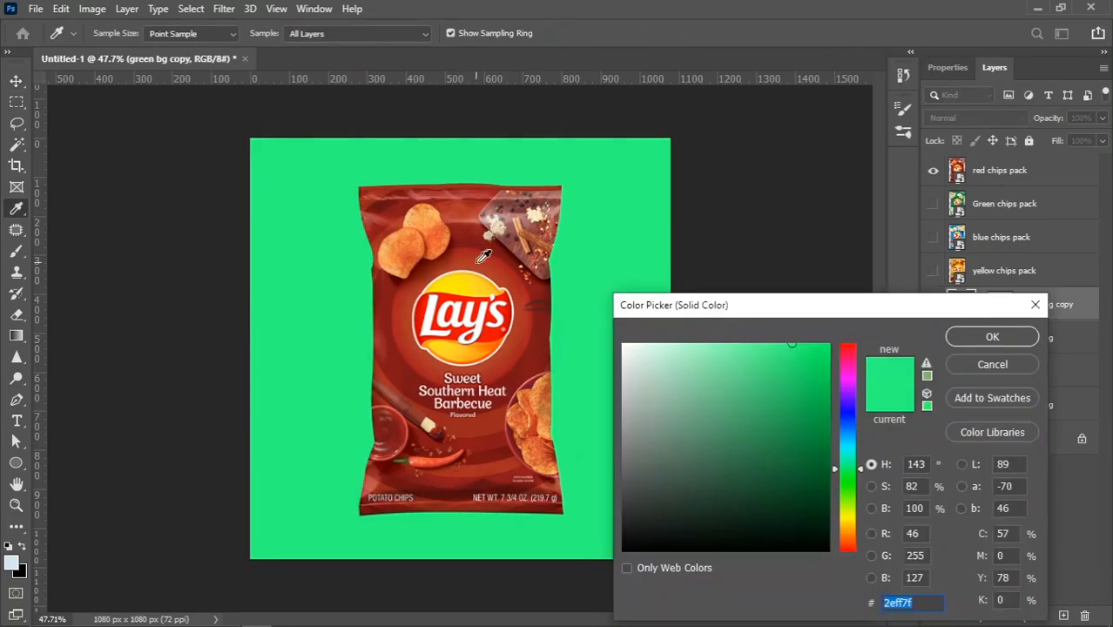
{"action": "left_click", "coordinate": [464, 261]}
{"action": "left_click", "coordinate": [762, 343]}
{"action": "left_click", "coordinate": [992, 336]}
{"action": "double_click", "coordinate": [1029, 304]}
{"action": "type", "text": "red bg"}
{"action": "key", "text": "Return"}
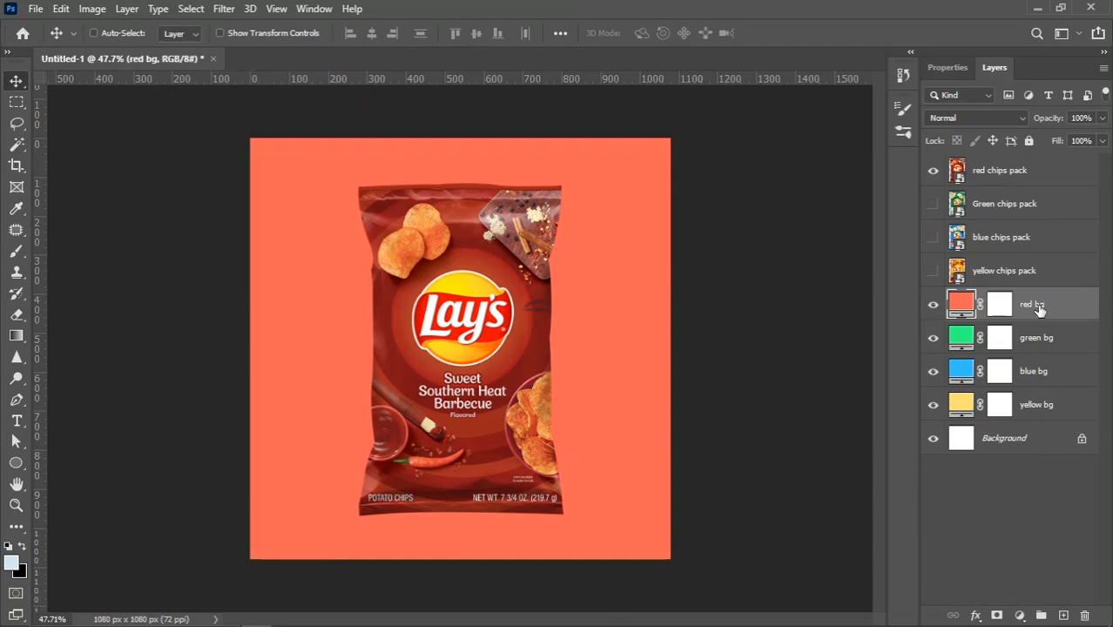
{"action": "left_click", "coordinate": [932, 306]}
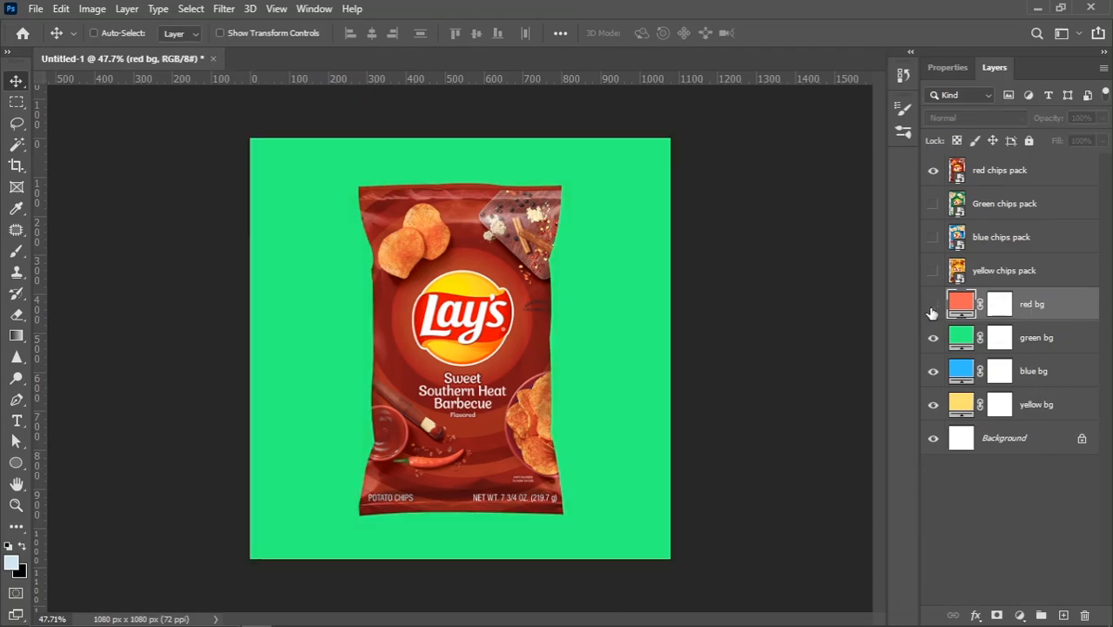
{"action": "left_click", "coordinate": [932, 306]}
{"action": "scroll", "coordinate": [446, 271], "scroll_direction": "down", "scroll_amount": 3}
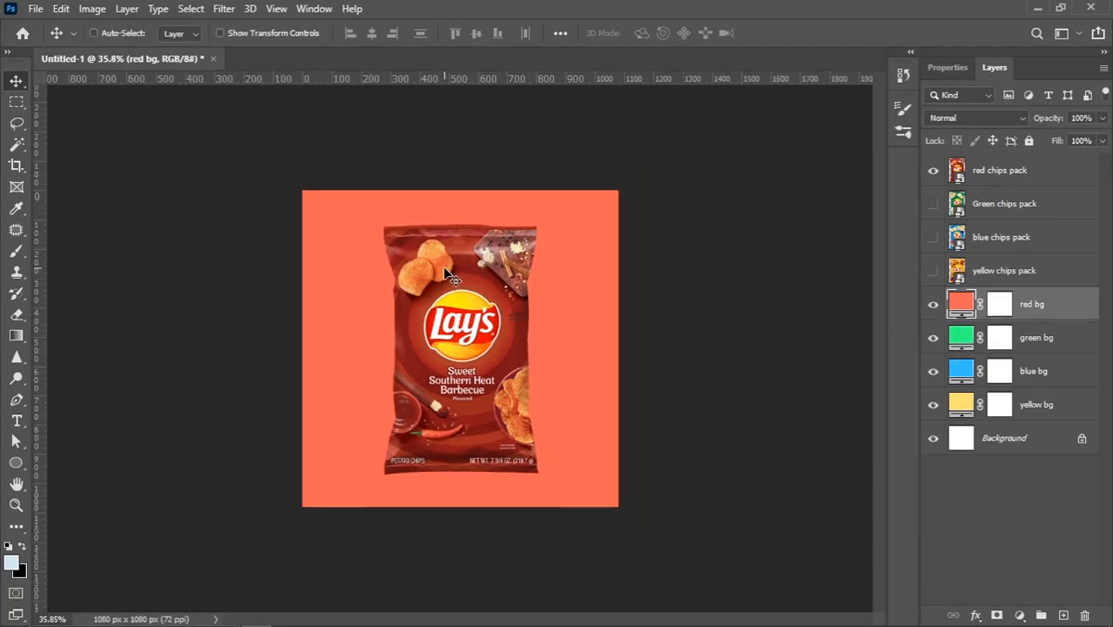
{"action": "scroll", "coordinate": [446, 271], "scroll_direction": "up", "scroll_amount": 2}
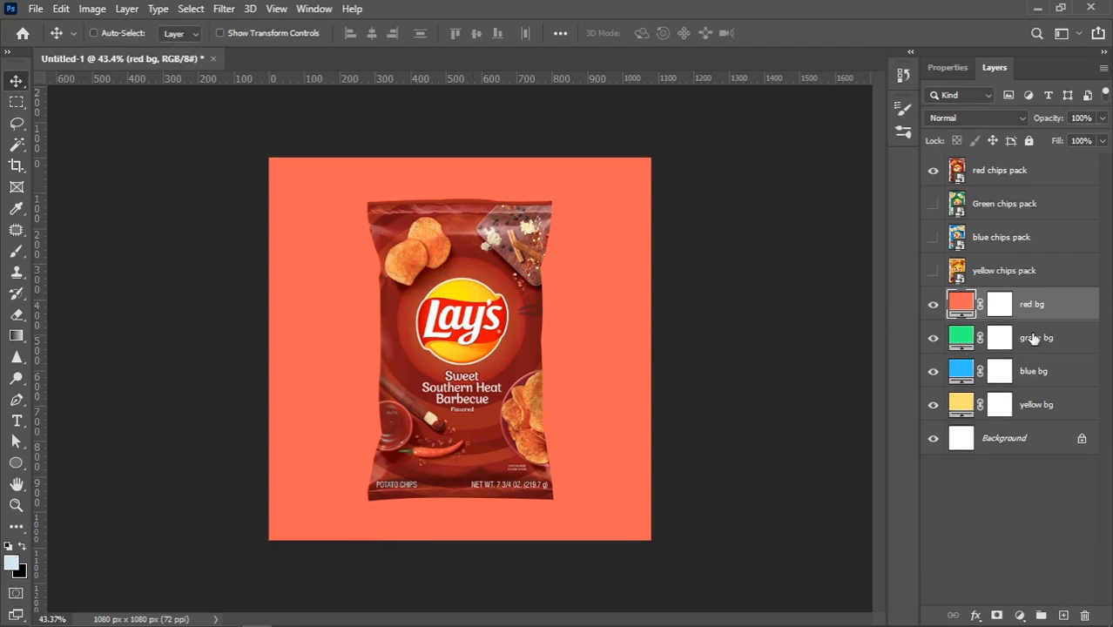
Draw an unfilled circle about 788 px in diameter around the chips pack with the Ellipse tool, above red bg
{"action": "left_click", "coordinate": [12, 468]}
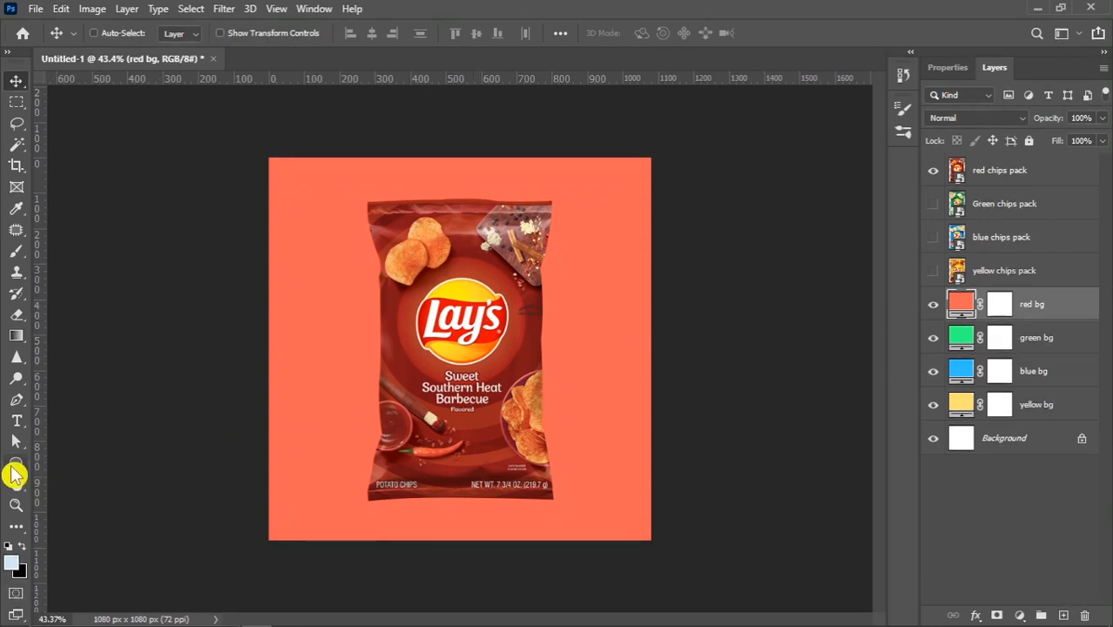
{"action": "right_click", "coordinate": [12, 475]}
{"action": "left_click", "coordinate": [82, 490]}
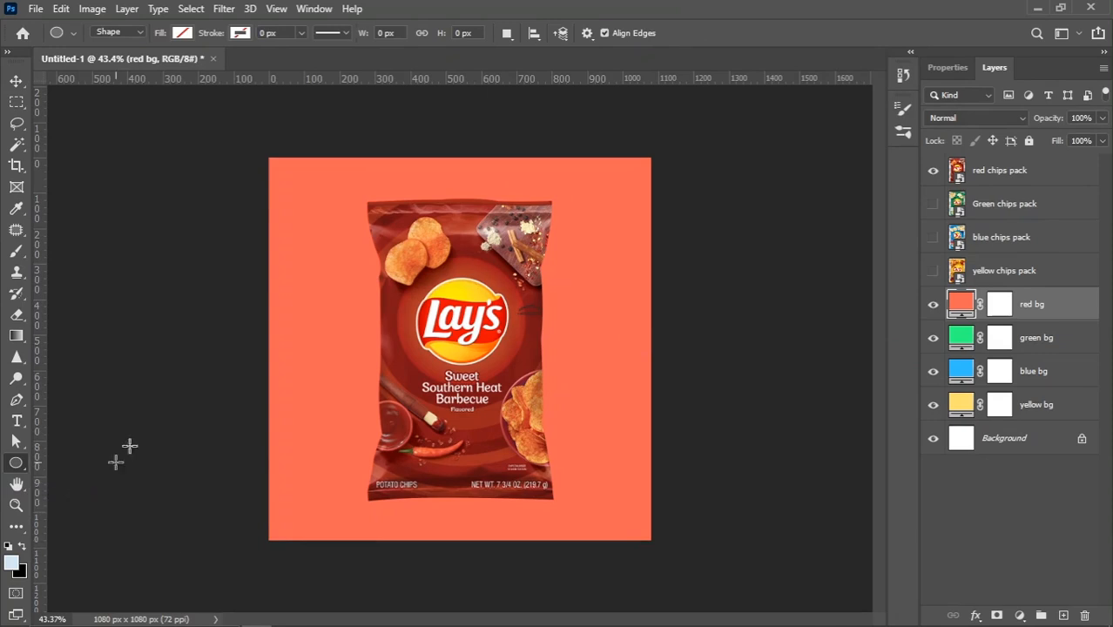
{"action": "mouse_move", "coordinate": [334, 192]}
{"action": "left_mouse_down"}
{"action": "mouse_move", "coordinate": [514, 349]}
{"action": "mouse_move", "coordinate": [592, 470]}
{"action": "mouse_move", "coordinate": [613, 551]}
{"action": "left_mouse_up"}
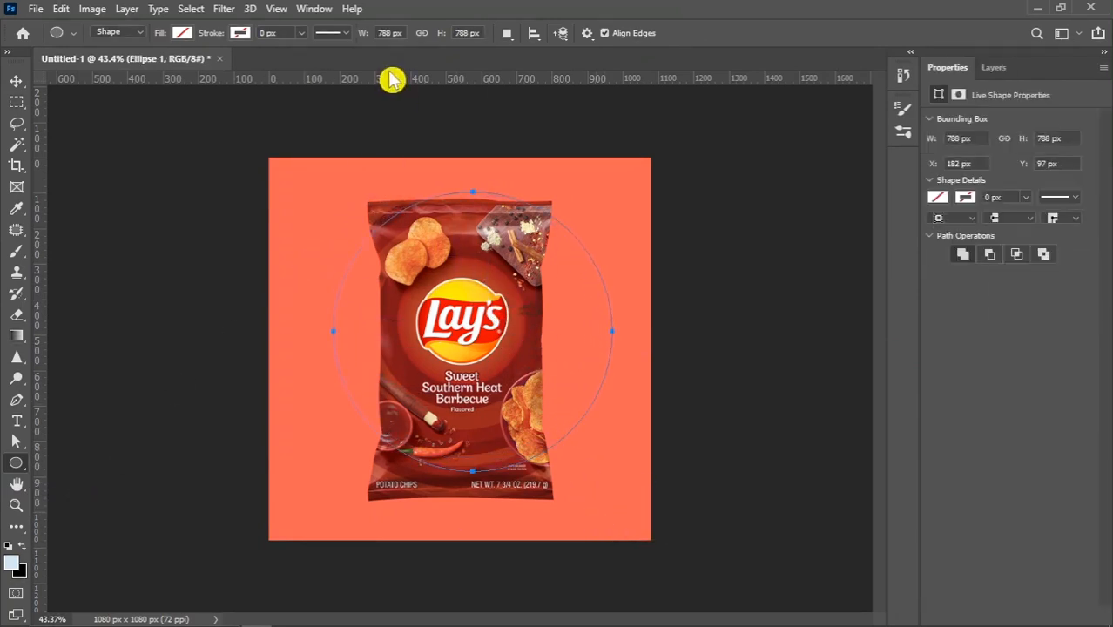
Give the circle a black stroke 30 px wide
{"action": "left_click", "coordinate": [241, 35]}
{"action": "left_click", "coordinate": [195, 119]}
{"action": "left_click", "coordinate": [220, 37]}
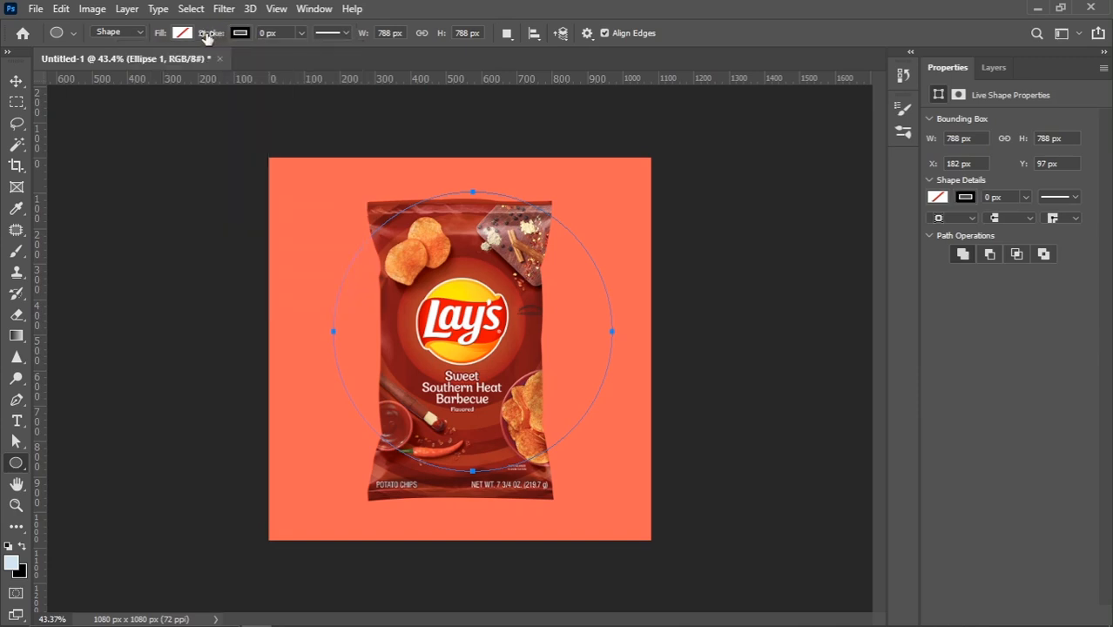
{"action": "left_click_drag", "start_coordinate": [207, 36], "coordinate": [233, 32]}
Set the circle's stroke alignment to center
{"action": "left_click", "coordinate": [336, 38]}
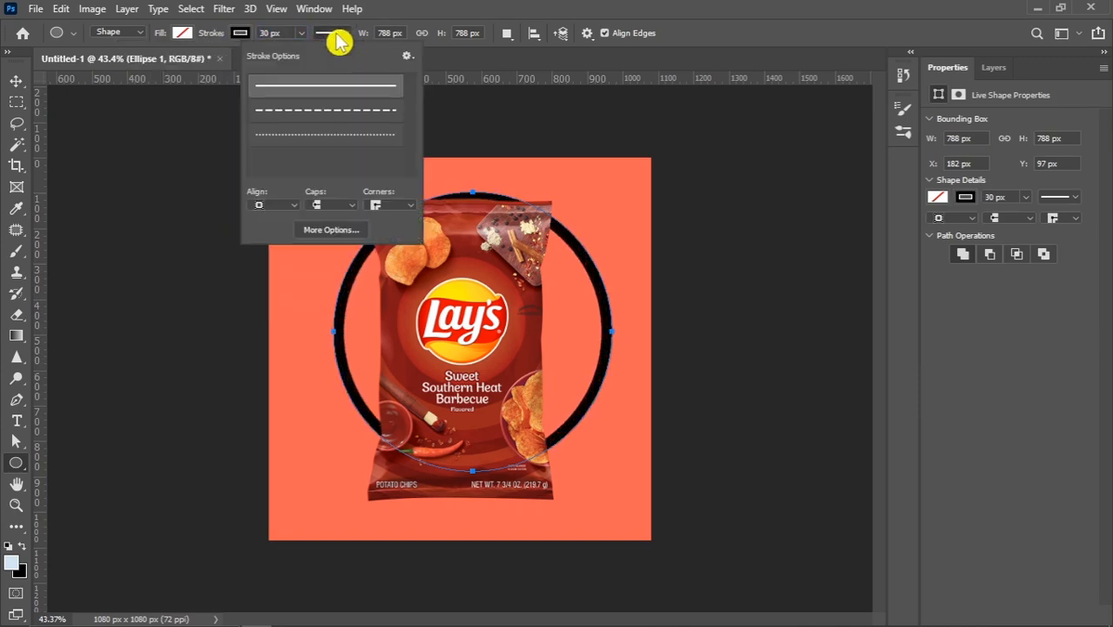
{"action": "left_click", "coordinate": [276, 206]}
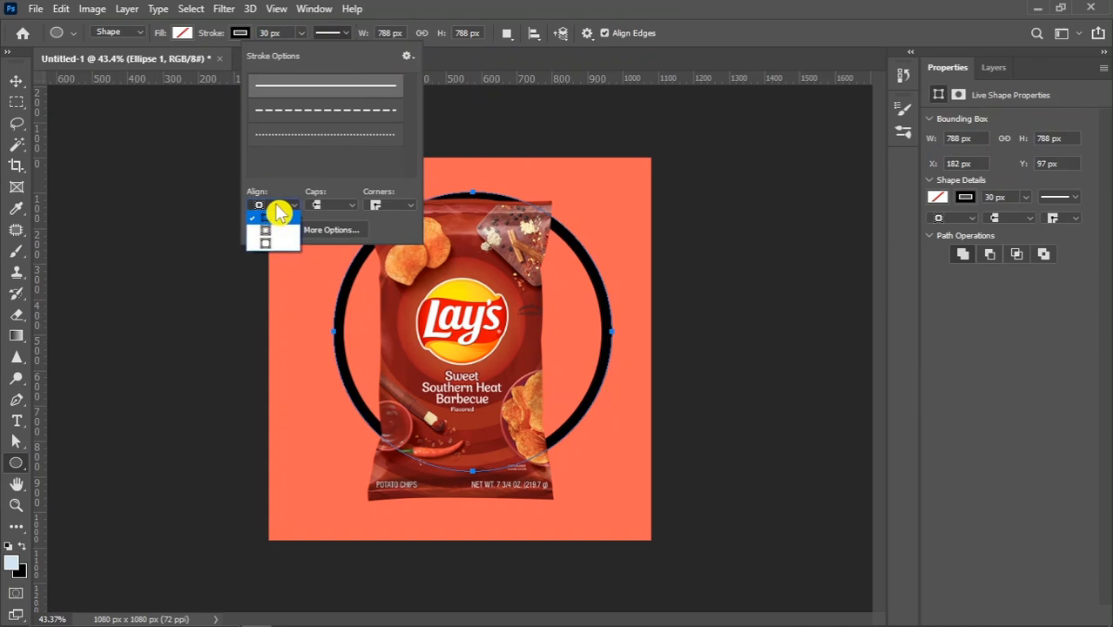
{"action": "left_click", "coordinate": [284, 234]}
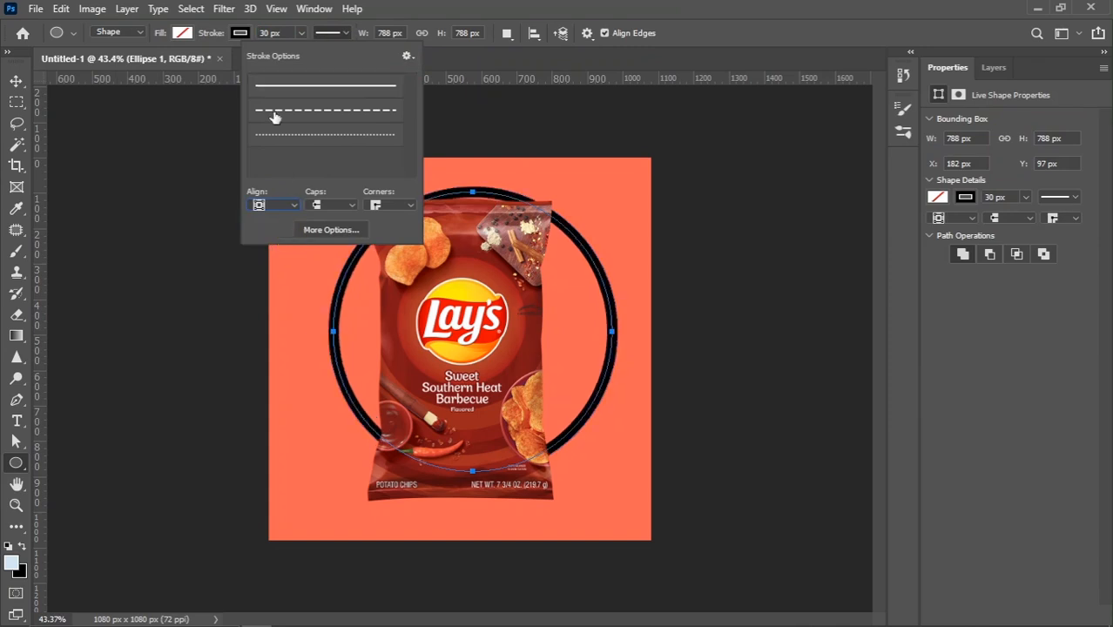
Widen the circle's stroke to 112 px and move the circle to the center of the canvas
{"action": "left_click_drag", "start_coordinate": [218, 36], "coordinate": [280, 36]}
{"action": "left_click", "coordinate": [16, 81]}
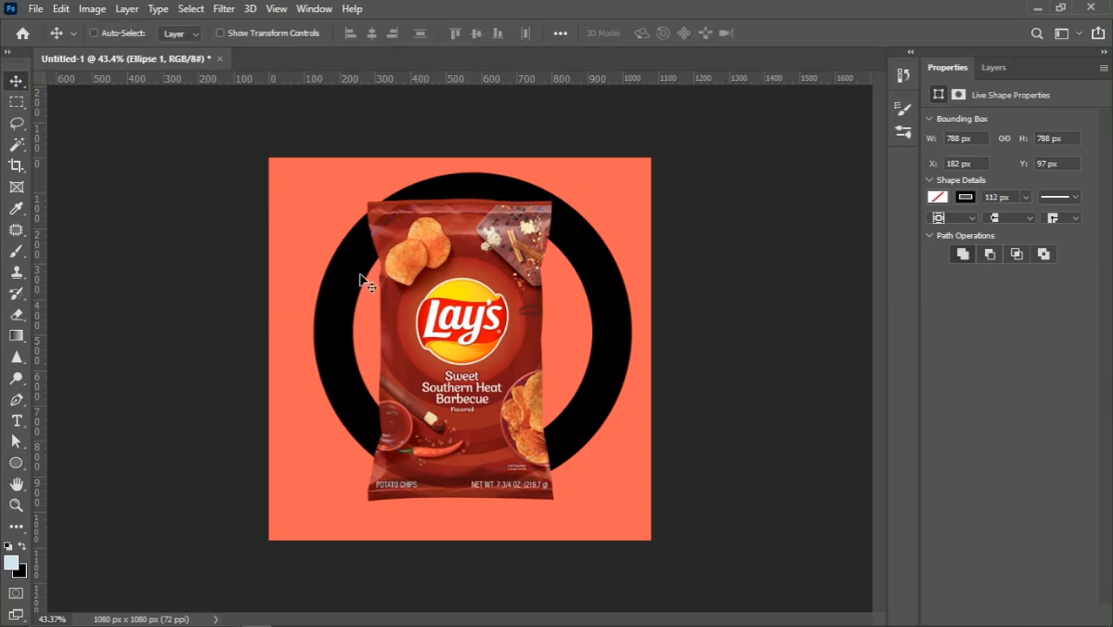
{"action": "left_click_drag", "start_coordinate": [463, 322], "coordinate": [443, 336]}
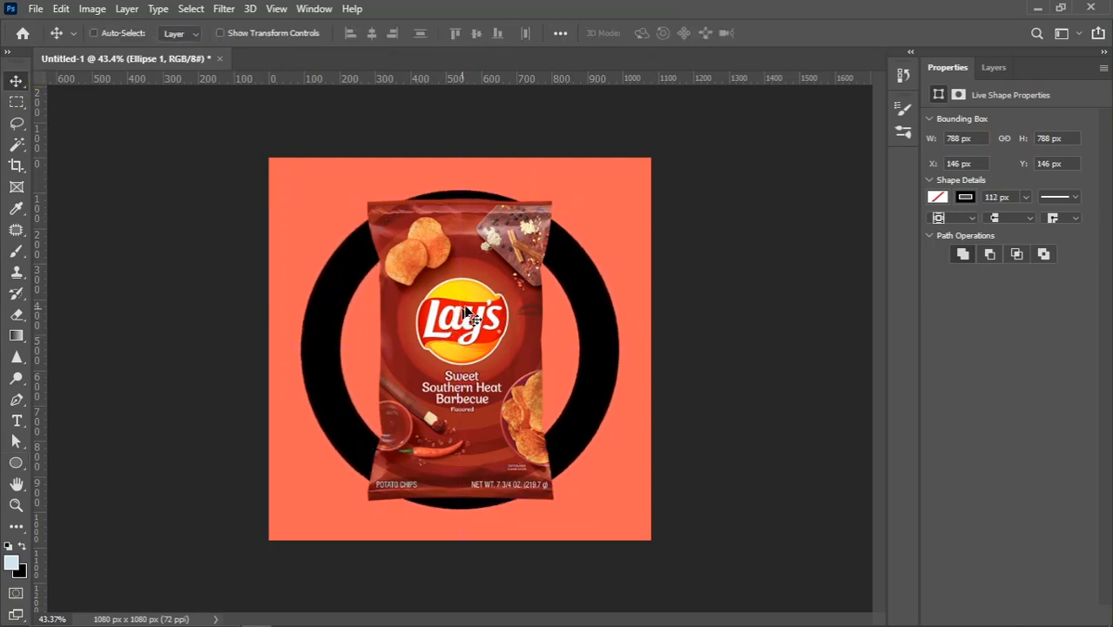
Duplicate the circle layer and enlarge the lower copy from its center into a second ring just outside the first
{"action": "left_click", "coordinate": [997, 69]}
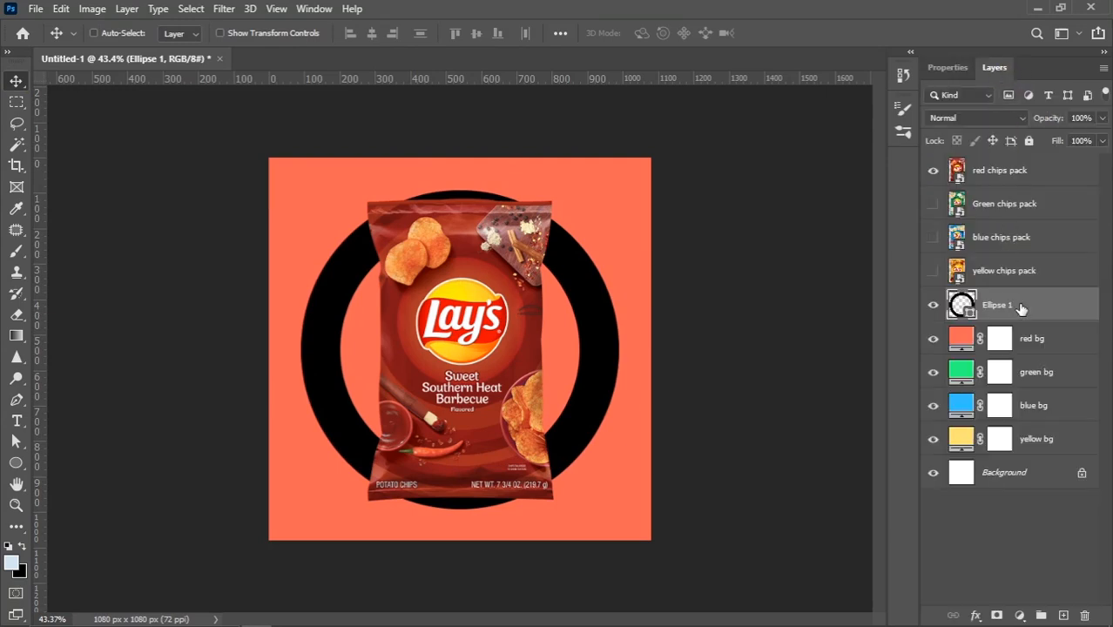
{"action": "left_click_drag", "start_coordinate": [1021, 310], "coordinate": [1063, 616]}
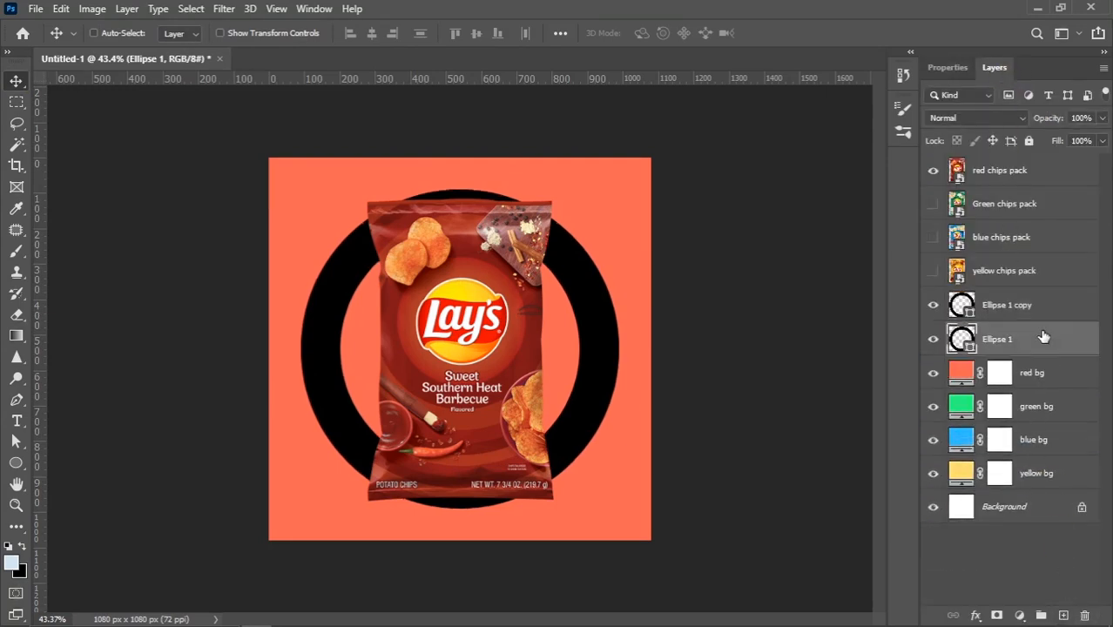
{"action": "key", "text": "ctrl+t"}
{"action": "left_click_drag", "start_coordinate": [615, 187], "coordinate": [687, 150]}
{"action": "left_click", "coordinate": [806, 33]}
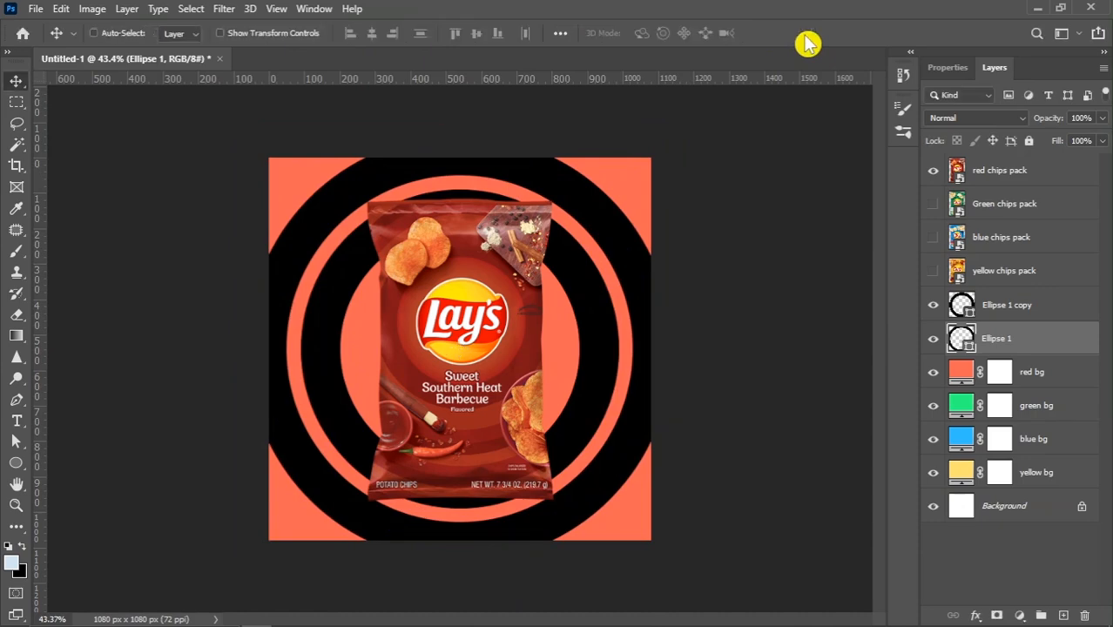
Duplicate the outer ring's layer and enlarge the bottom copy from its center into a third ring about 1500 px across
{"action": "left_click_drag", "start_coordinate": [1045, 345], "coordinate": [1064, 615]}
{"action": "left_click", "coordinate": [1027, 376]}
{"action": "key", "text": "ctrl+t"}
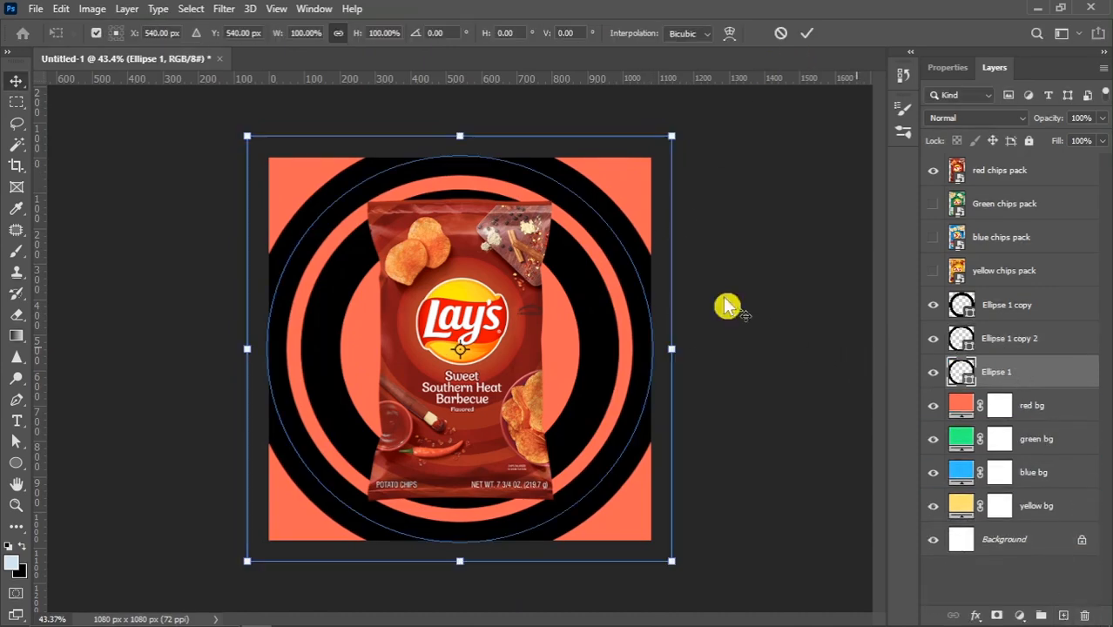
{"action": "left_click_drag", "start_coordinate": [602, 191], "coordinate": [655, 164]}
{"action": "left_click", "coordinate": [807, 34]}
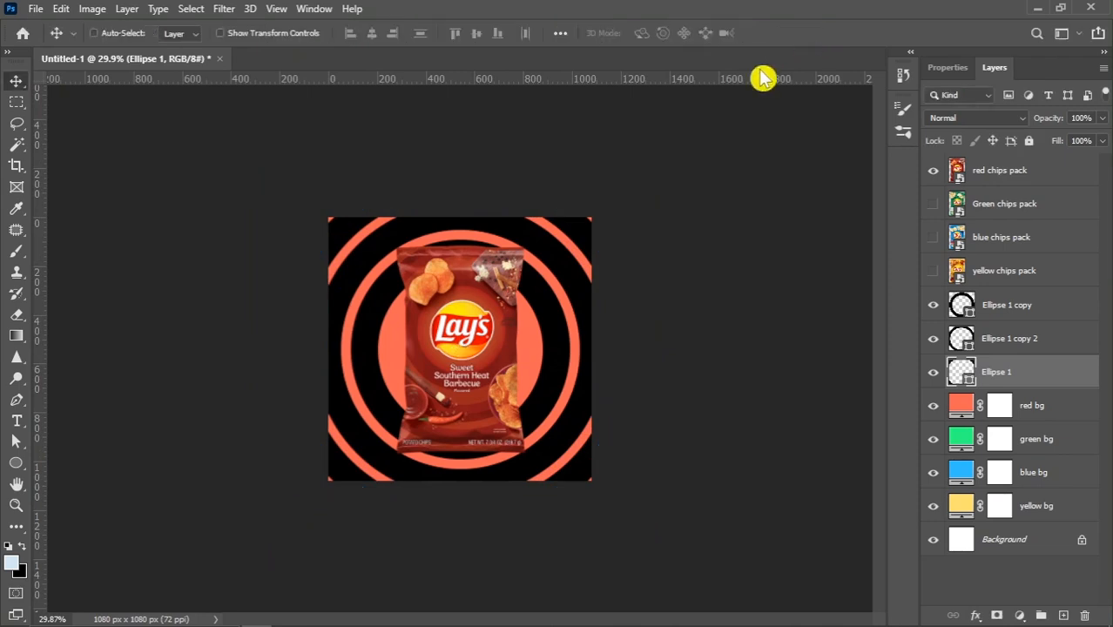
Convert the three ellipse layers into a single Smart Object and rename it "circle"
{"action": "scroll", "coordinate": [552, 314], "scroll_direction": "up", "scroll_amount": 2}
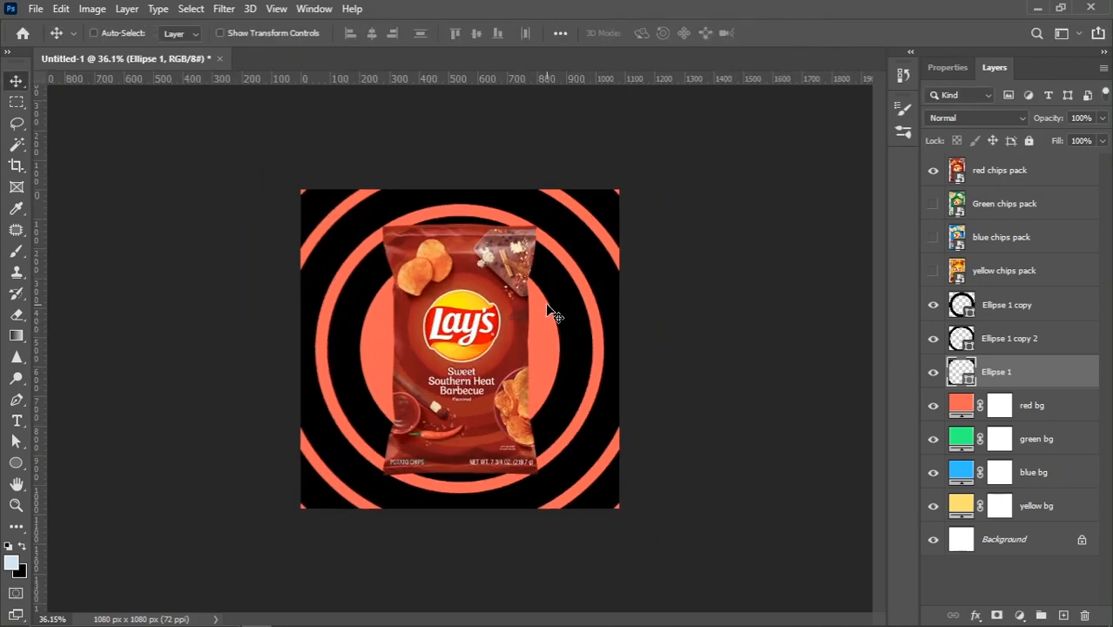
{"action": "left_click", "coordinate": [997, 320]}
{"action": "left_click", "coordinate": [1018, 375], "text": "shift"}
{"action": "right_click", "coordinate": [1037, 376]}
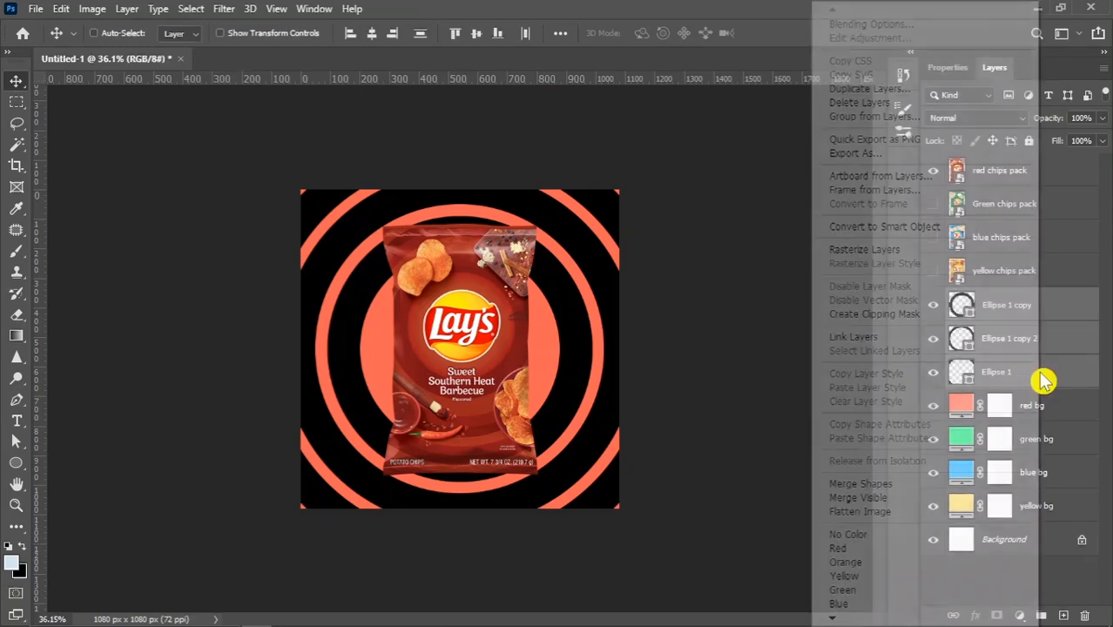
{"action": "left_click", "coordinate": [875, 229]}
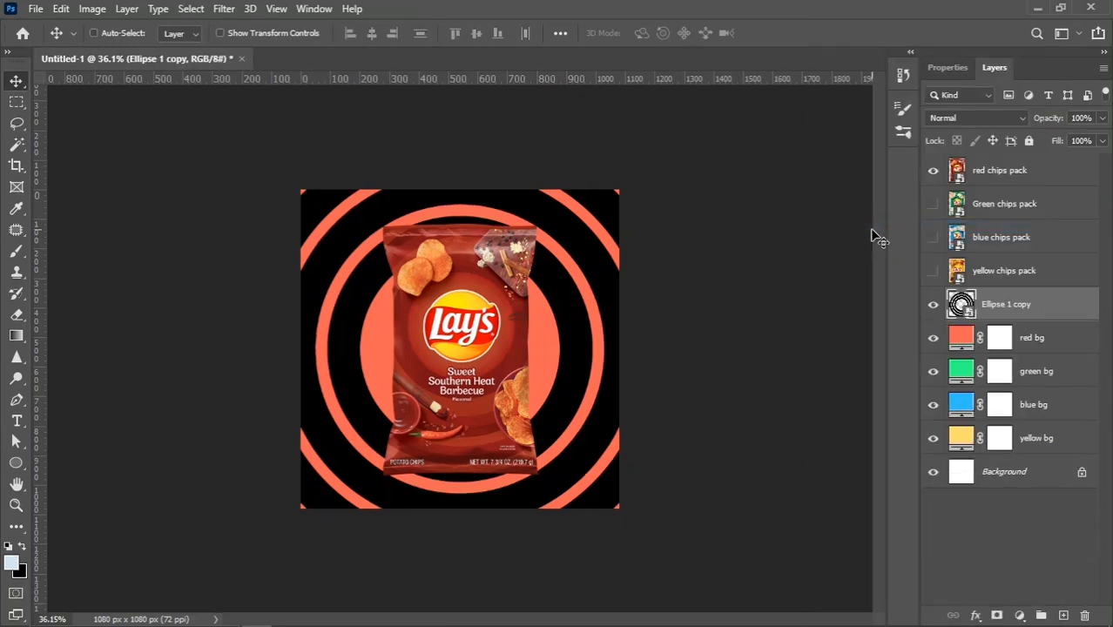
{"action": "double_click", "coordinate": [1010, 307]}
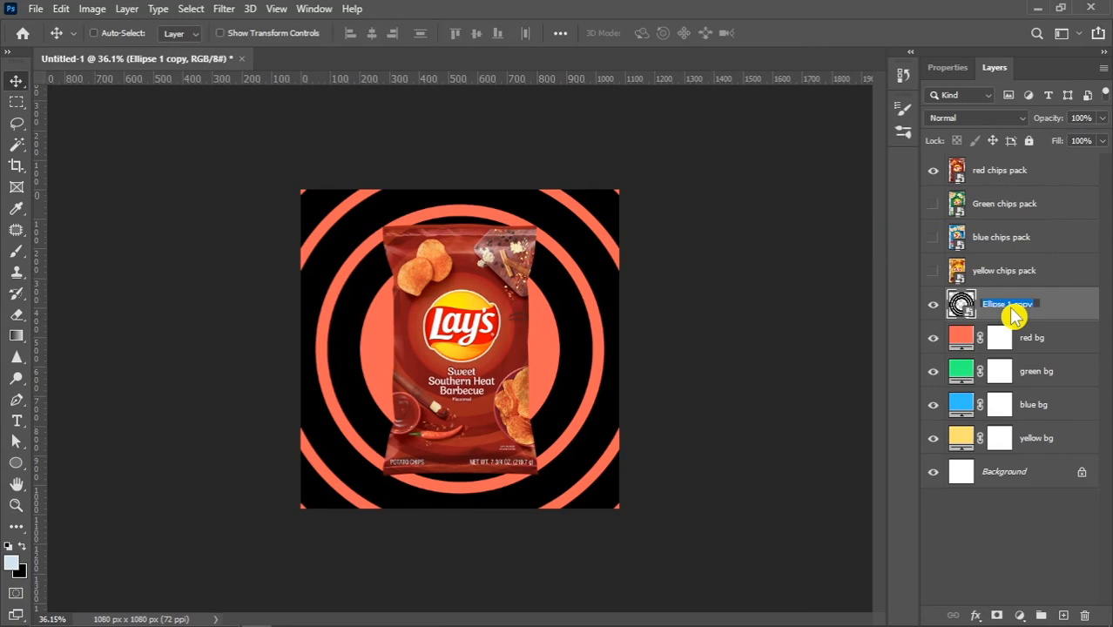
{"action": "type", "text": "circle"}
{"action": "key", "text": "Return"}
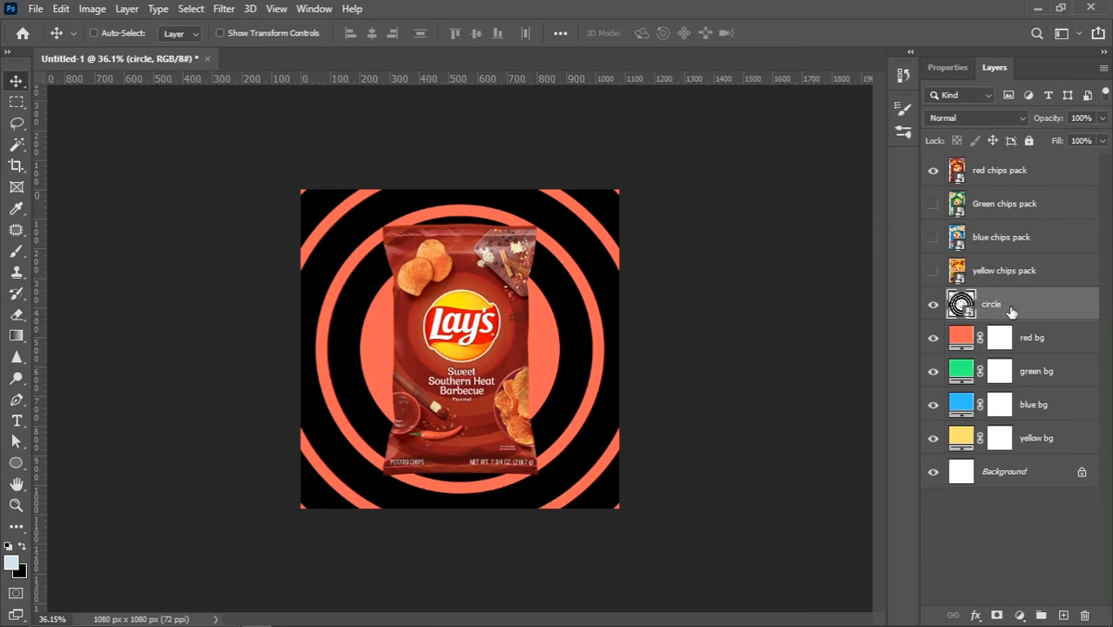
Open the circle Smart Object's contents and set its canvas size to 3000 x 3000 pixels
{"action": "double_click", "coordinate": [961, 305]}
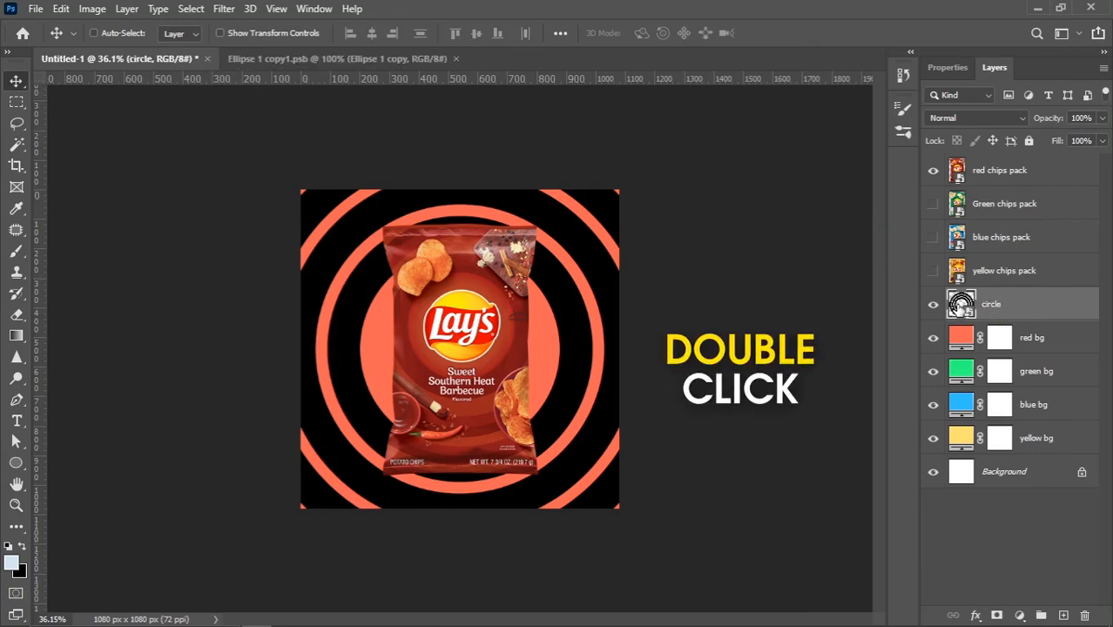
{"action": "scroll", "coordinate": [403, 221], "scroll_direction": "down", "scroll_amount": 1}
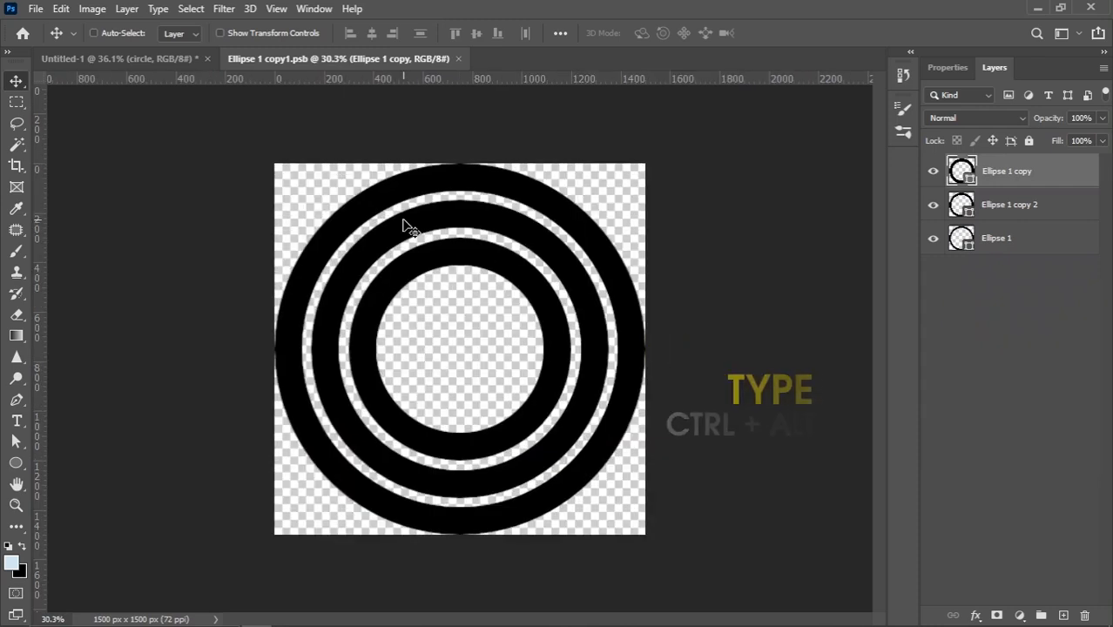
{"action": "key", "text": "ctrl+alt+c"}
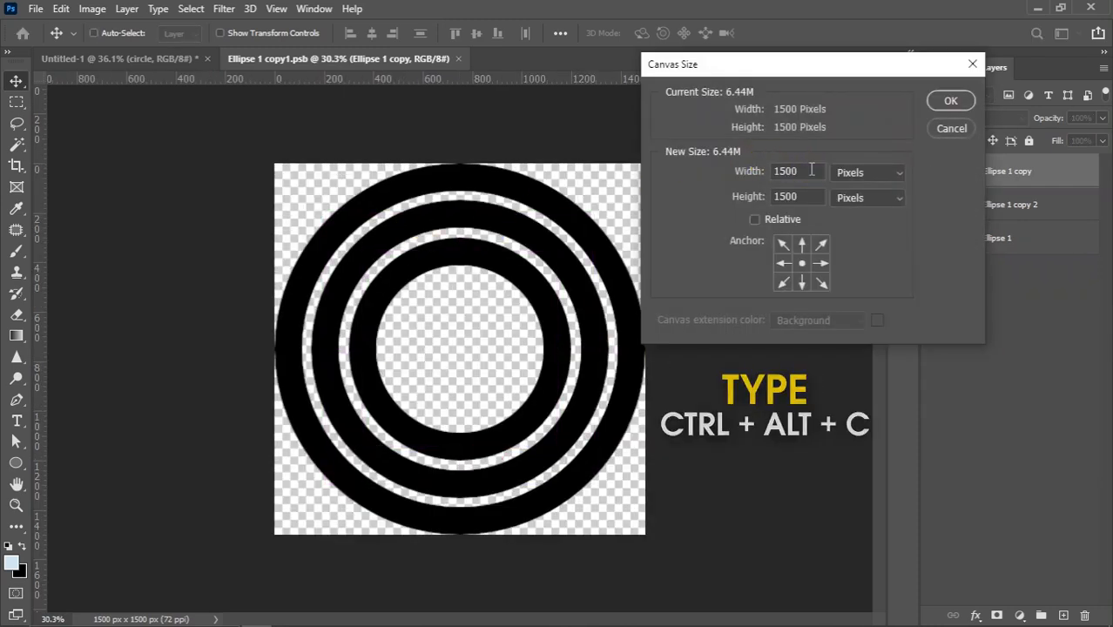
{"action": "type", "text": "3000"}
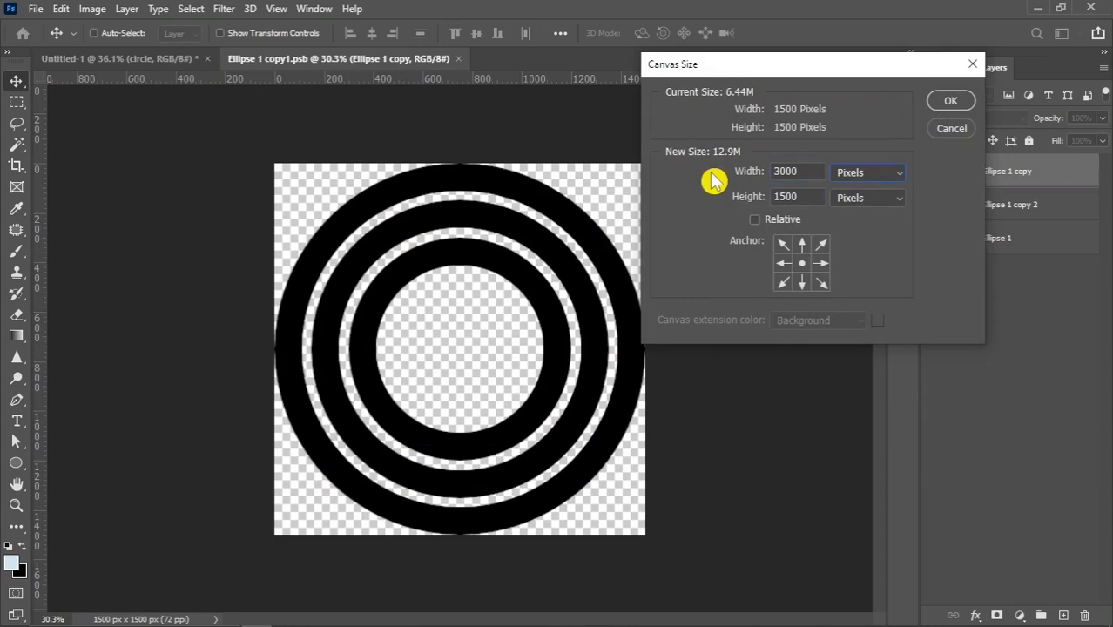
{"action": "type", "text": "3000"}
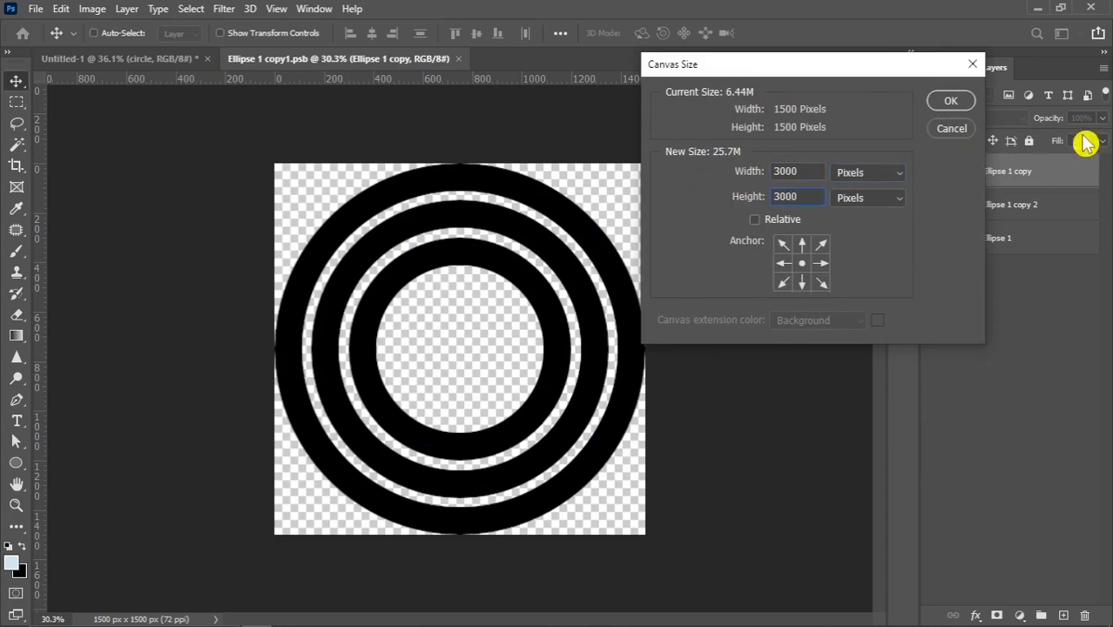
{"action": "left_click", "coordinate": [946, 101]}
Duplicate the Ellipse 1 layer and enlarge the bottom copy from its center into a fourth ring outside the others
{"action": "key", "text": "ctrl+0"}
{"action": "scroll", "coordinate": [464, 309], "scroll_direction": "down", "scroll_amount": 1}
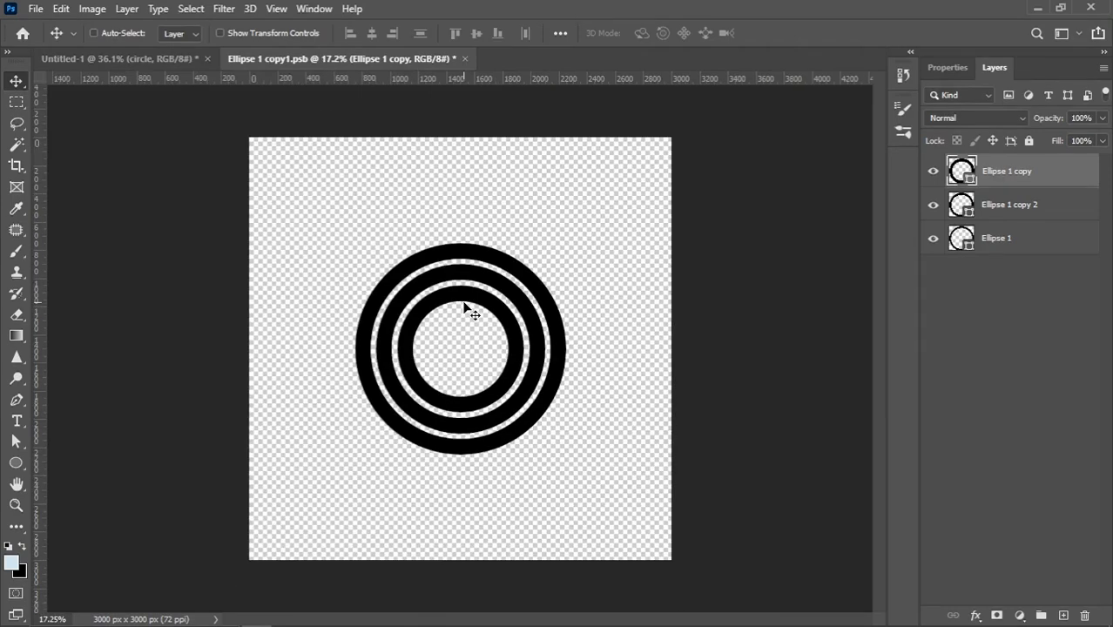
{"action": "scroll", "coordinate": [465, 308], "scroll_direction": "up", "scroll_amount": 1}
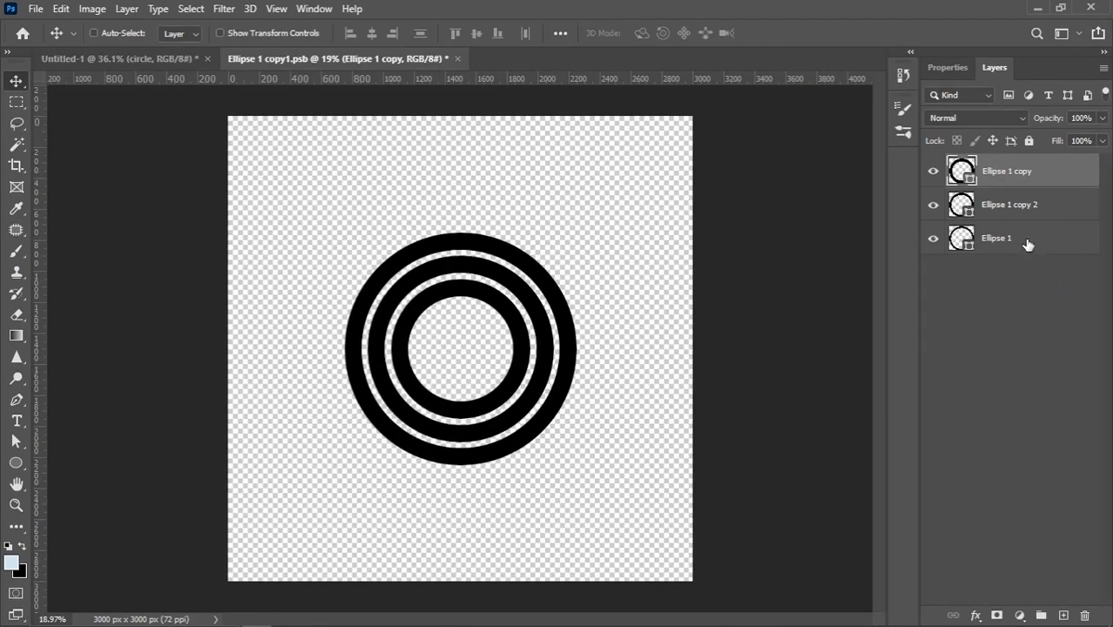
{"action": "left_click", "coordinate": [1029, 245]}
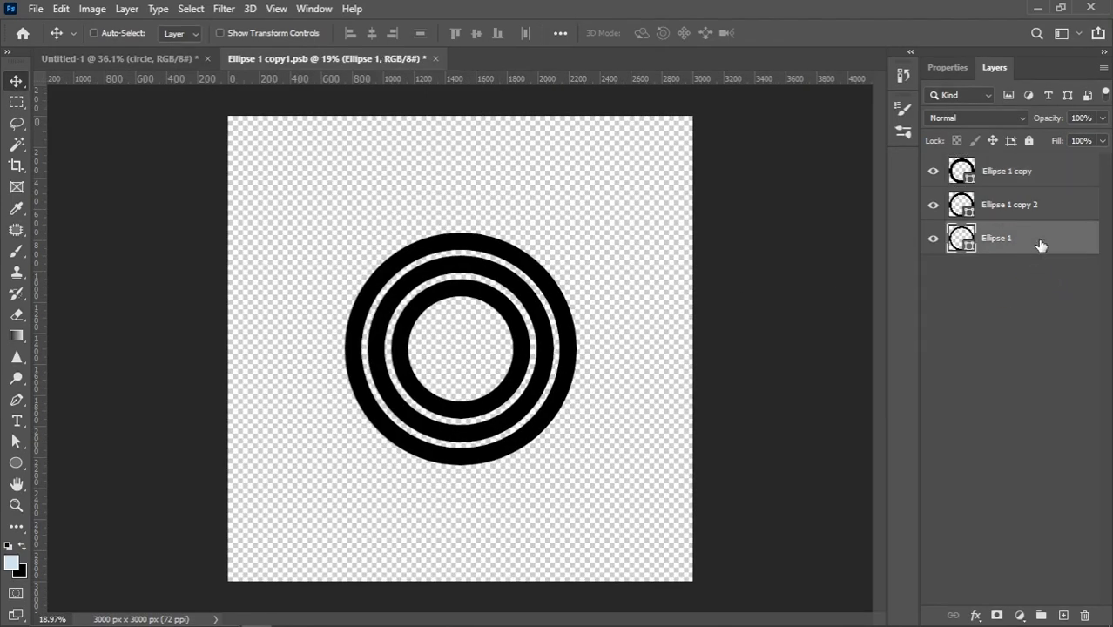
{"action": "left_click_drag", "start_coordinate": [1040, 245], "coordinate": [1064, 616]}
{"action": "left_click", "coordinate": [1046, 278]}
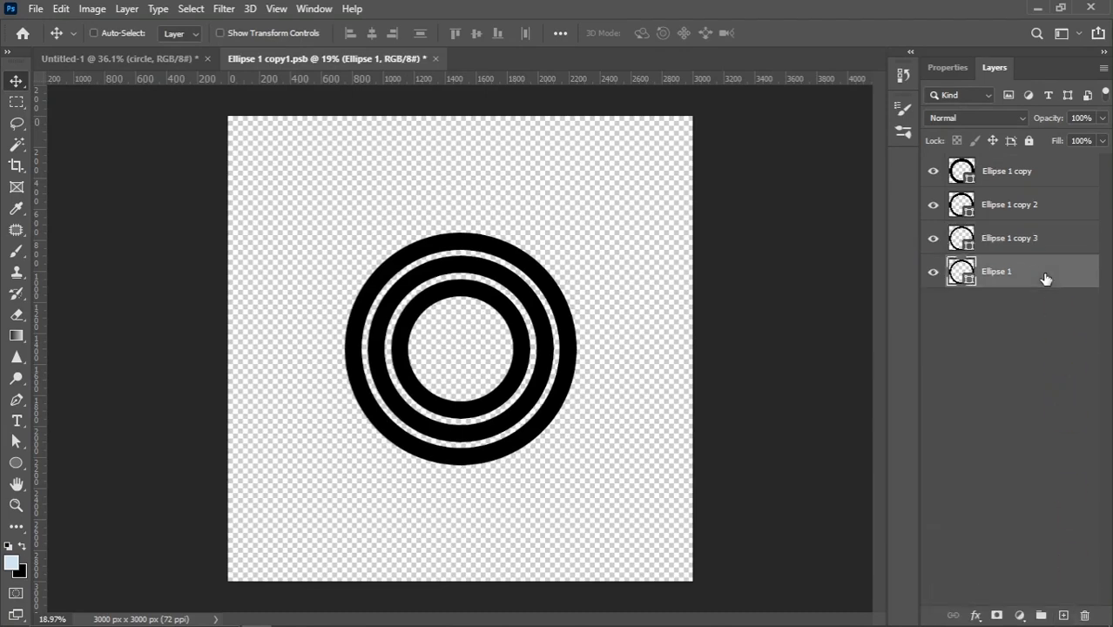
{"action": "key", "text": "ctrl+t"}
{"action": "left_click_drag", "start_coordinate": [575, 232], "coordinate": [605, 208]}
{"action": "key", "text": "Return"}
Add a fifth concentric ring by duplicating Ellipse 1 and scaling up the bottom copy with even spacing
{"action": "left_click_drag", "start_coordinate": [1014, 280], "coordinate": [1064, 616]}
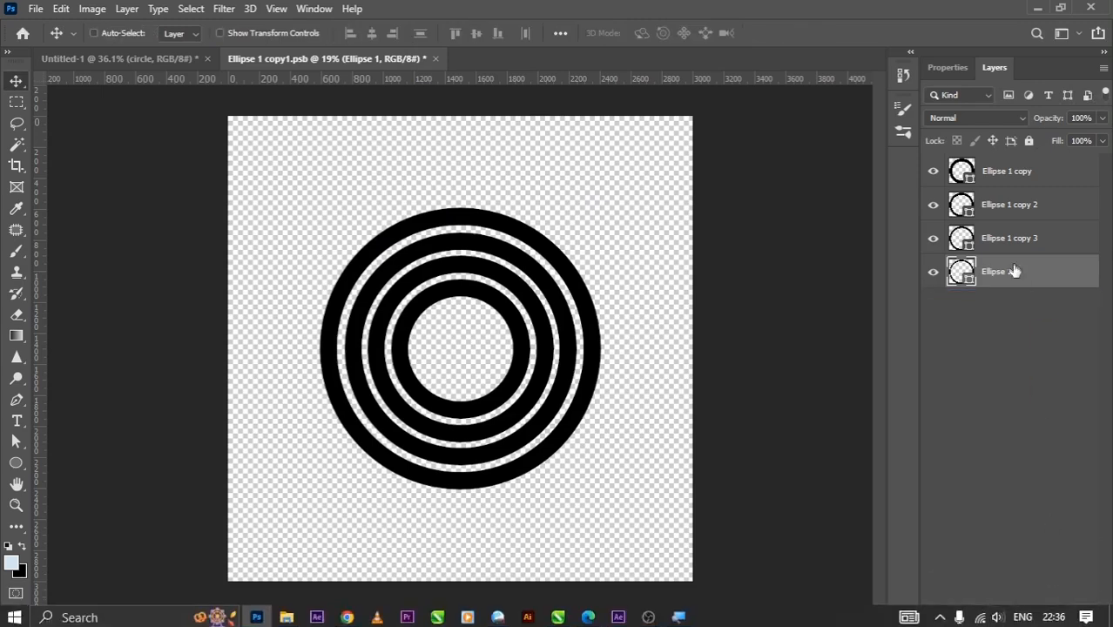
{"action": "left_click", "coordinate": [1014, 302]}
{"action": "key", "text": "ctrl+t"}
{"action": "left_click_drag", "start_coordinate": [601, 208], "coordinate": [629, 178]}
{"action": "key", "text": "Return"}
Add a sixth concentric ring about 2444 px across by duplicating Ellipse 1 again and scaling up the bottom copy
{"action": "left_click_drag", "start_coordinate": [1014, 305], "coordinate": [1064, 616]}
{"action": "left_click", "coordinate": [1014, 338]}
{"action": "key", "text": "ctrl+t"}
{"action": "left_click_drag", "start_coordinate": [600, 208], "coordinate": [655, 165]}
{"action": "key", "text": "Return"}
Trim the transparent margins of the Smart Object's canvas down to the outermost ring
{"action": "left_click", "coordinate": [61, 9]}
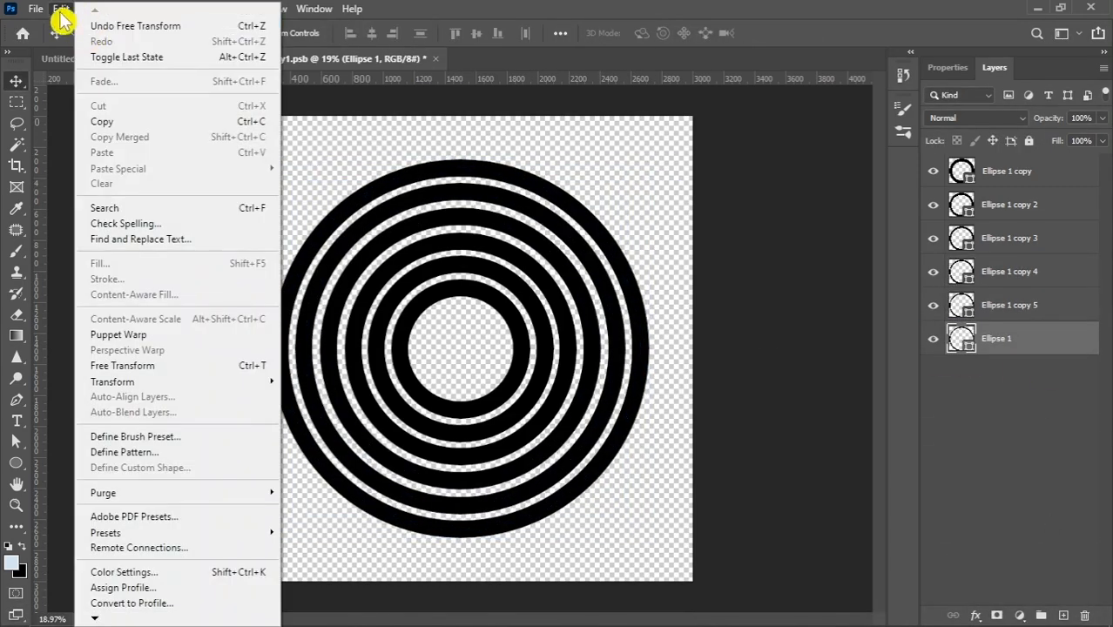
{"action": "left_click", "coordinate": [61, 11]}
{"action": "left_click", "coordinate": [92, 9]}
{"action": "left_click", "coordinate": [112, 190]}
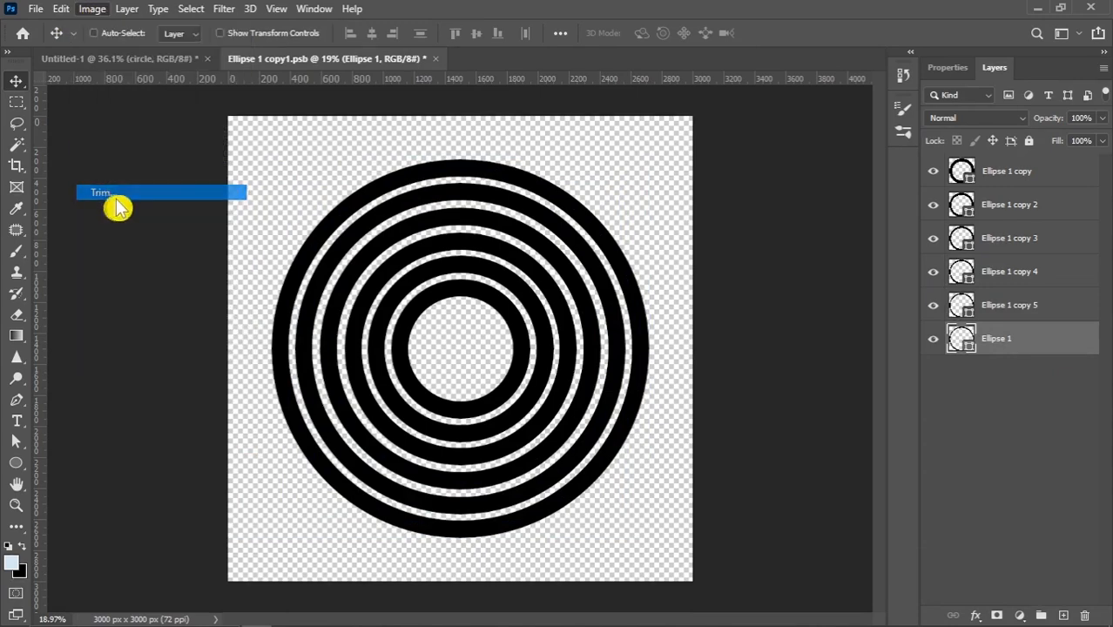
{"action": "left_click", "coordinate": [635, 166]}
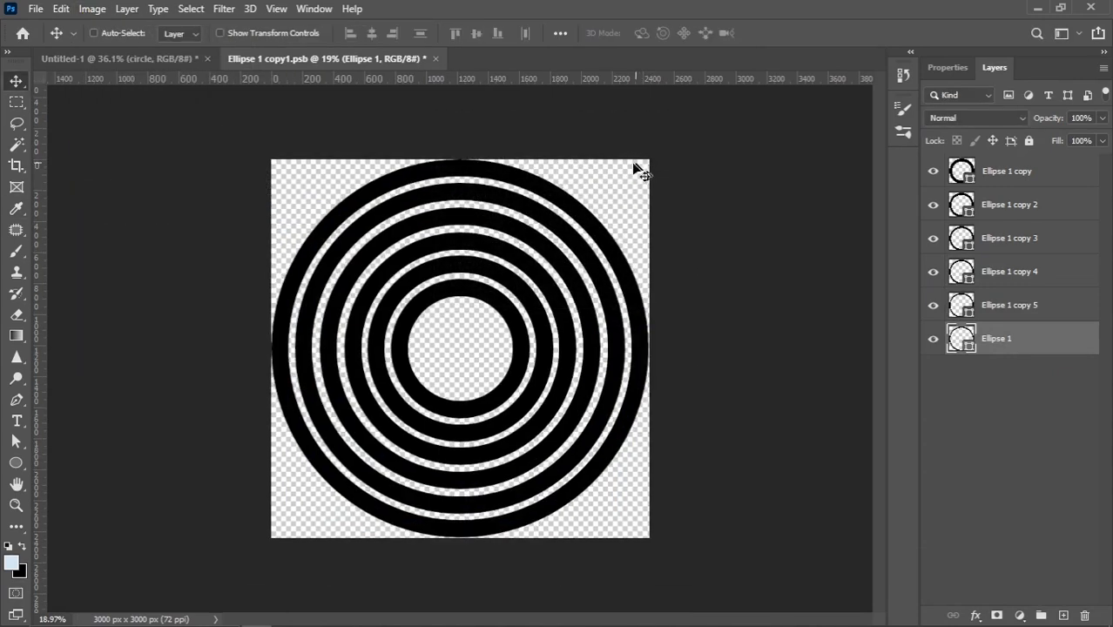
Save the Smart Object's contents and close its document to return to the banner
{"action": "left_click", "coordinate": [35, 11]}
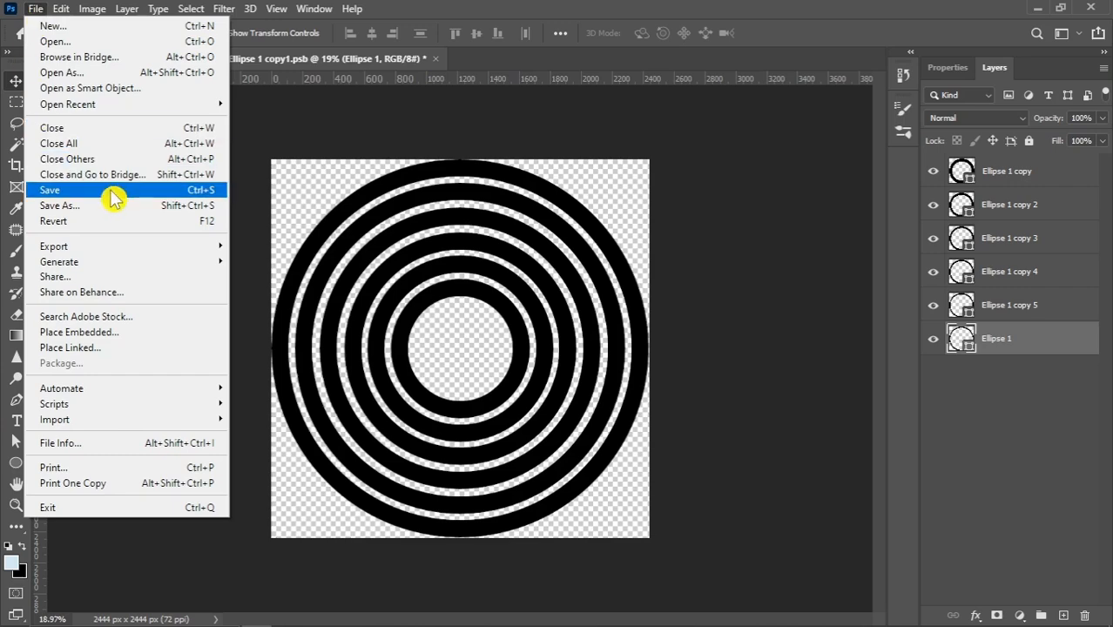
{"action": "left_click", "coordinate": [140, 194]}
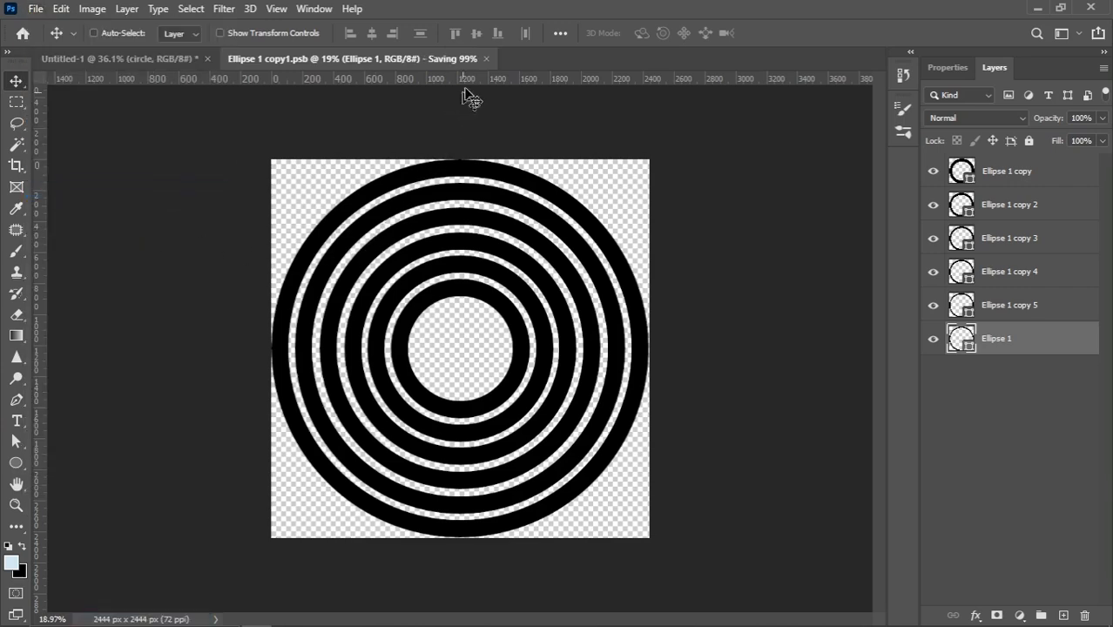
{"action": "left_click", "coordinate": [428, 58]}
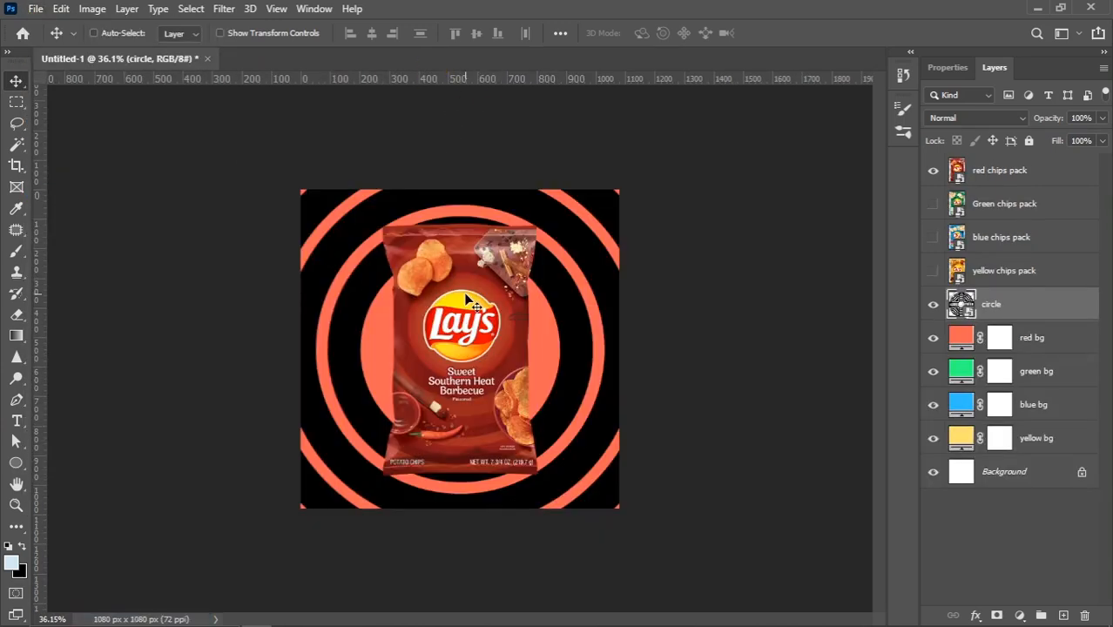
Set the circle layer's blend mode to Luminosity and its opacity to 20%
{"action": "key", "text": "ctrl+t"}
{"action": "scroll", "coordinate": [314, 240], "scroll_direction": "down", "scroll_amount": 3}
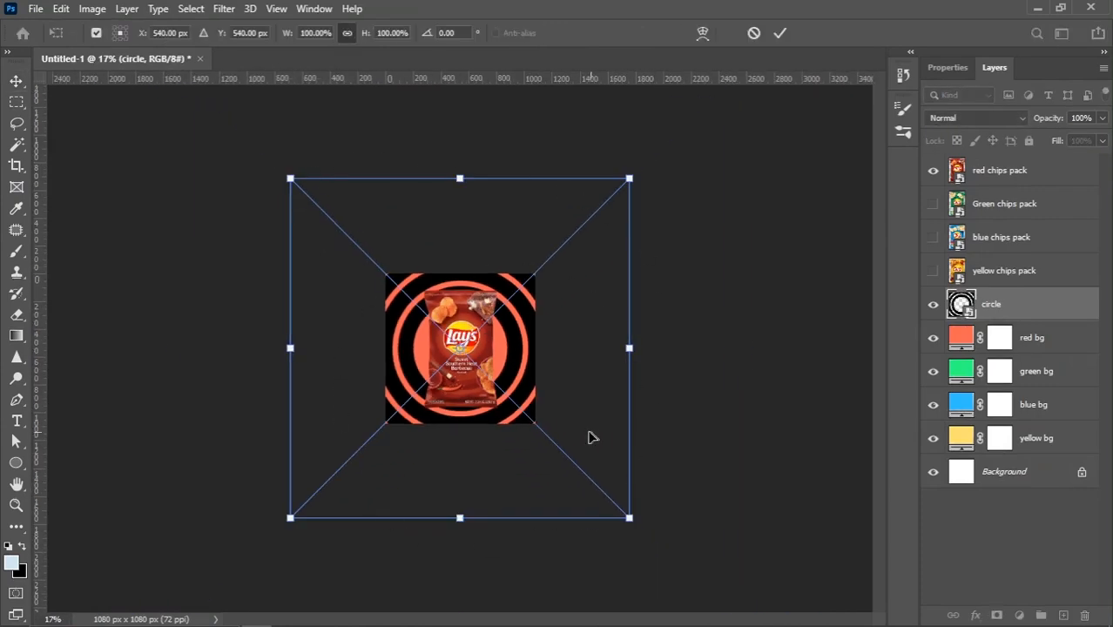
{"action": "scroll", "coordinate": [579, 427], "scroll_direction": "up", "scroll_amount": 3}
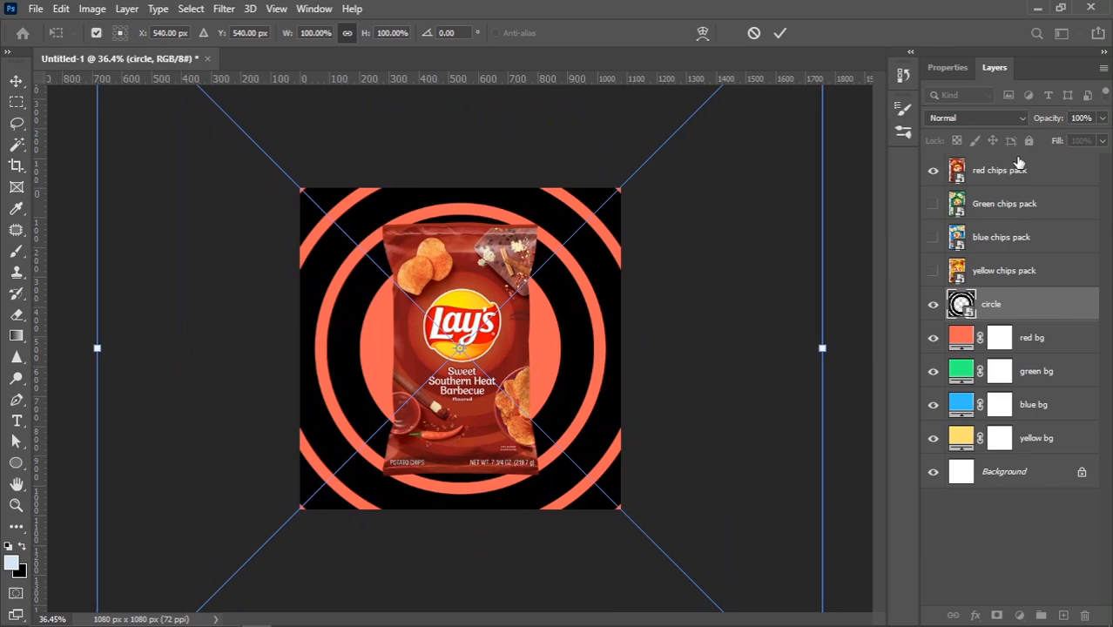
{"action": "left_click", "coordinate": [991, 117]}
{"action": "left_click", "coordinate": [954, 516]}
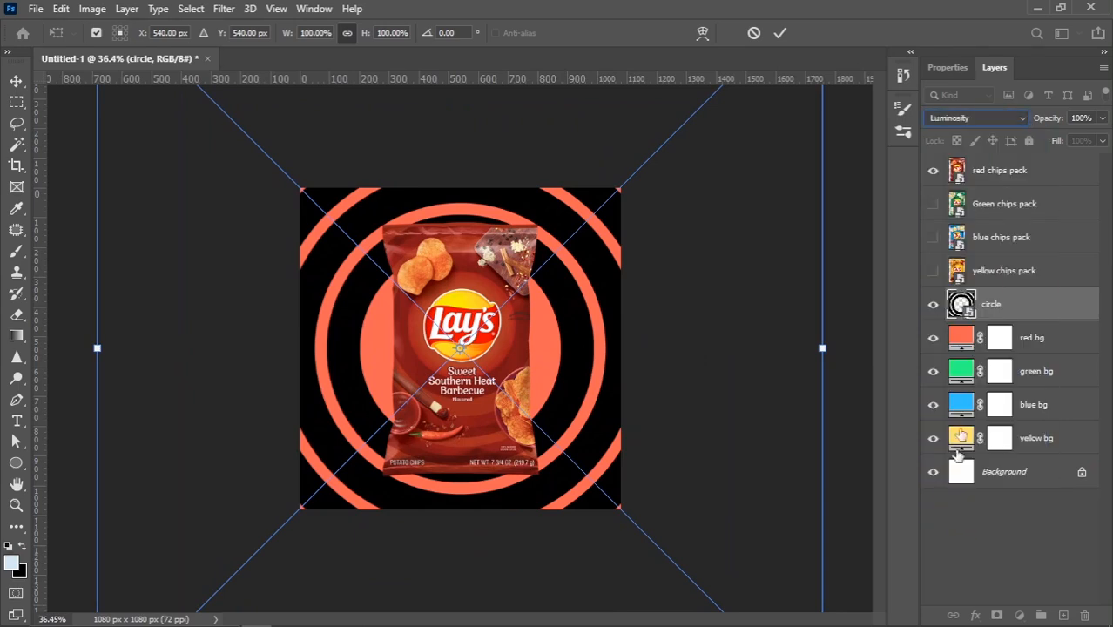
{"action": "left_click_drag", "start_coordinate": [1046, 119], "coordinate": [991, 122]}
{"action": "left_click", "coordinate": [780, 34]}
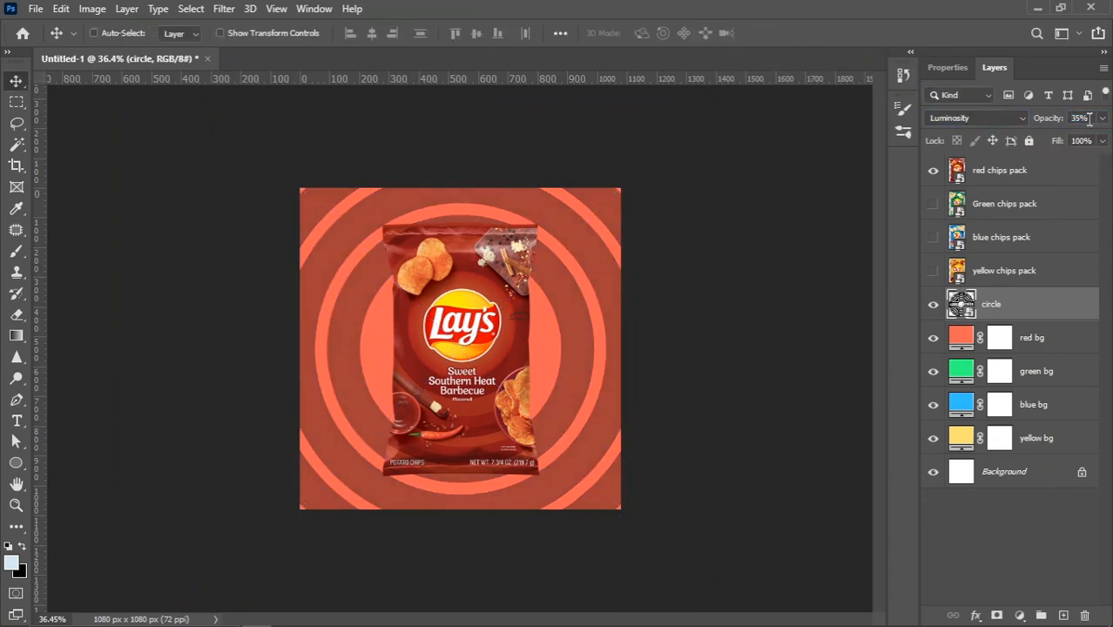
{"action": "type", "text": "20"}
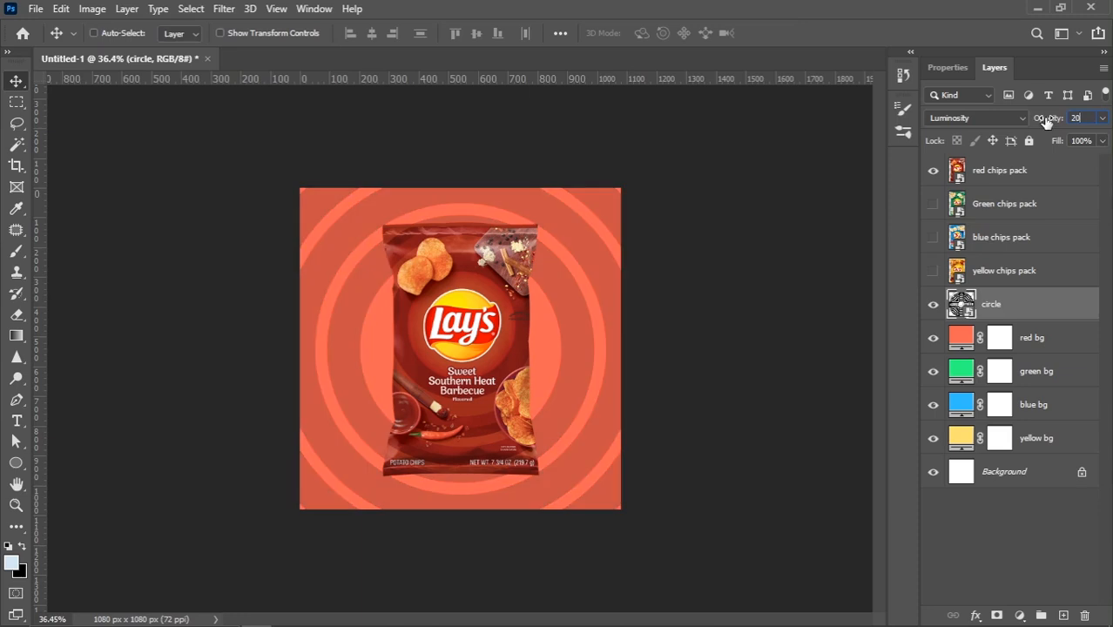
Temporarily hide the red, green and blue bg layers to check the rings over each background color, and show them again
{"action": "scroll", "coordinate": [333, 298], "scroll_direction": "down", "scroll_amount": 2}
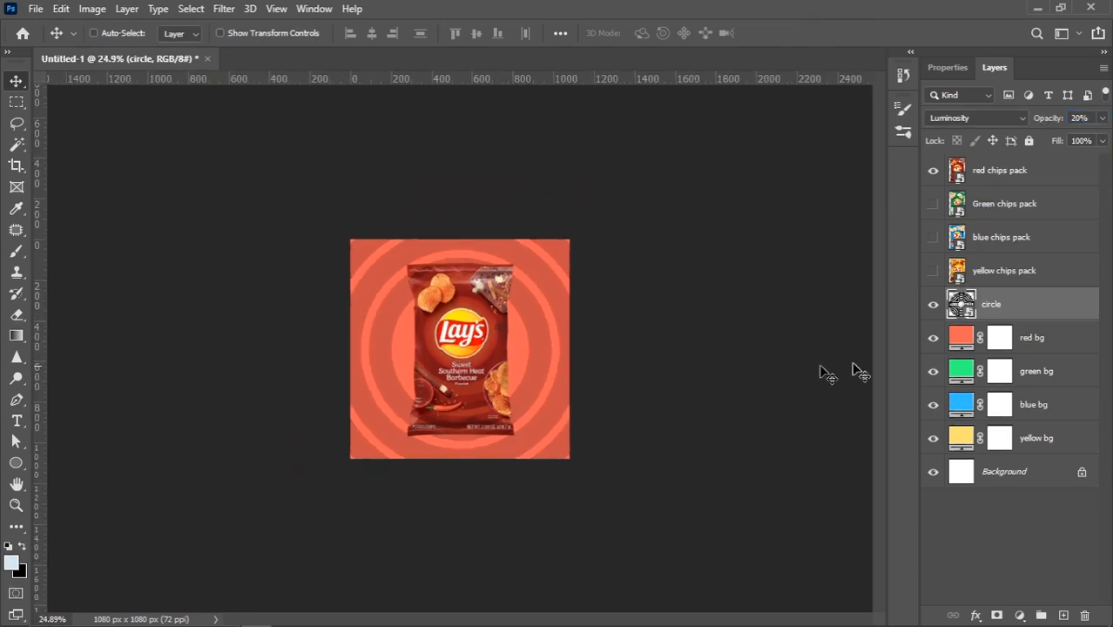
{"action": "left_click", "coordinate": [935, 338]}
{"action": "left_click", "coordinate": [934, 371]}
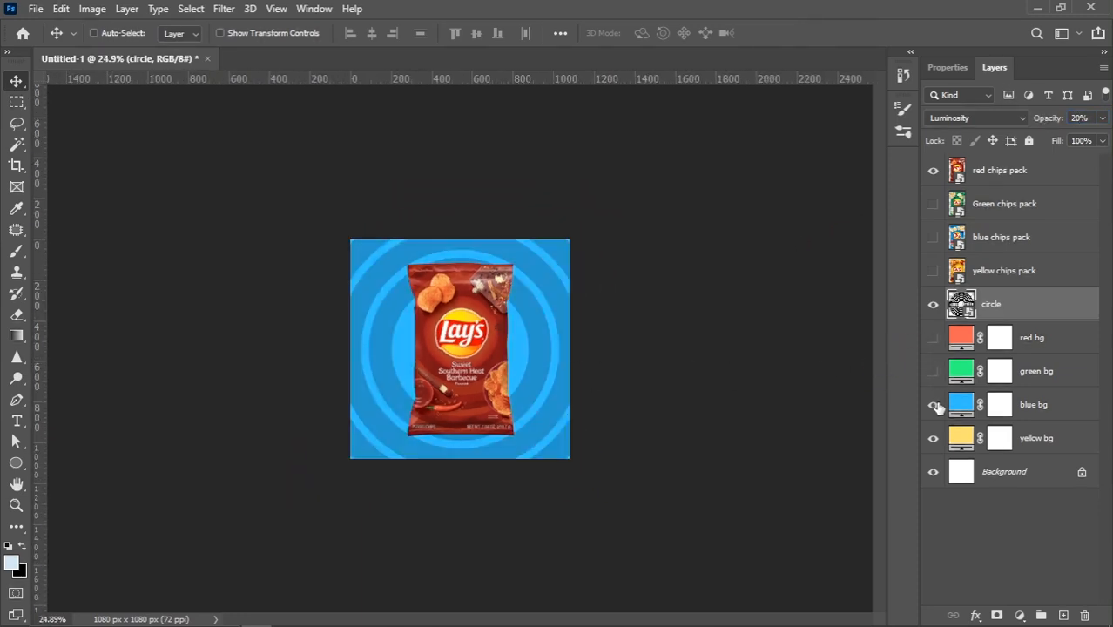
{"action": "left_click", "coordinate": [934, 405]}
{"action": "left_click_drag", "start_coordinate": [937, 413], "coordinate": [934, 340]}
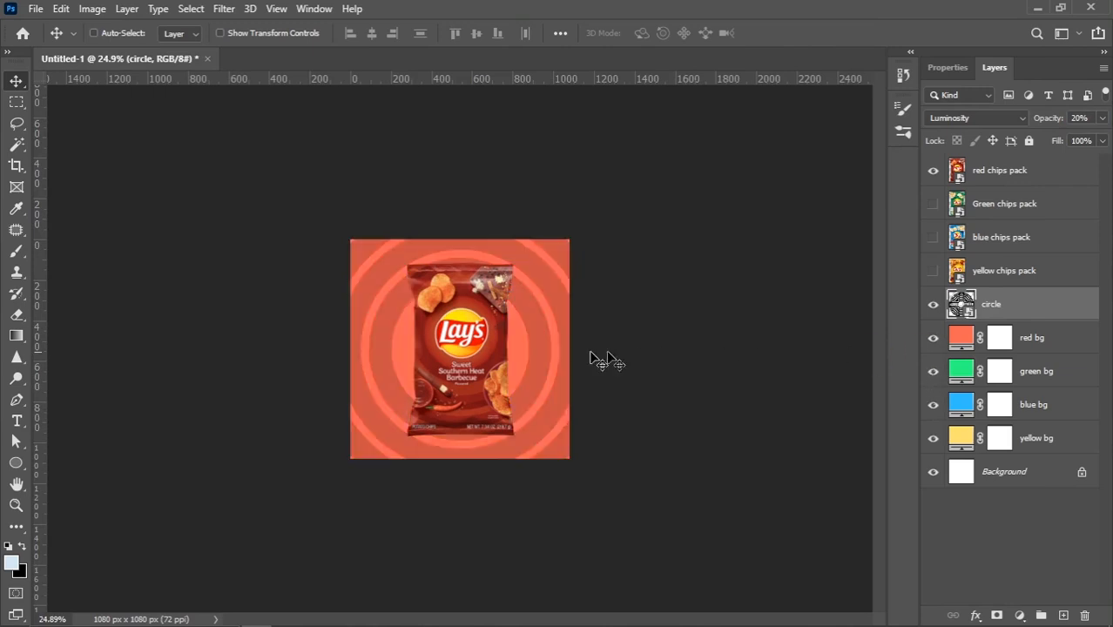
{"action": "scroll", "coordinate": [589, 361], "scroll_direction": "up", "scroll_amount": 2}
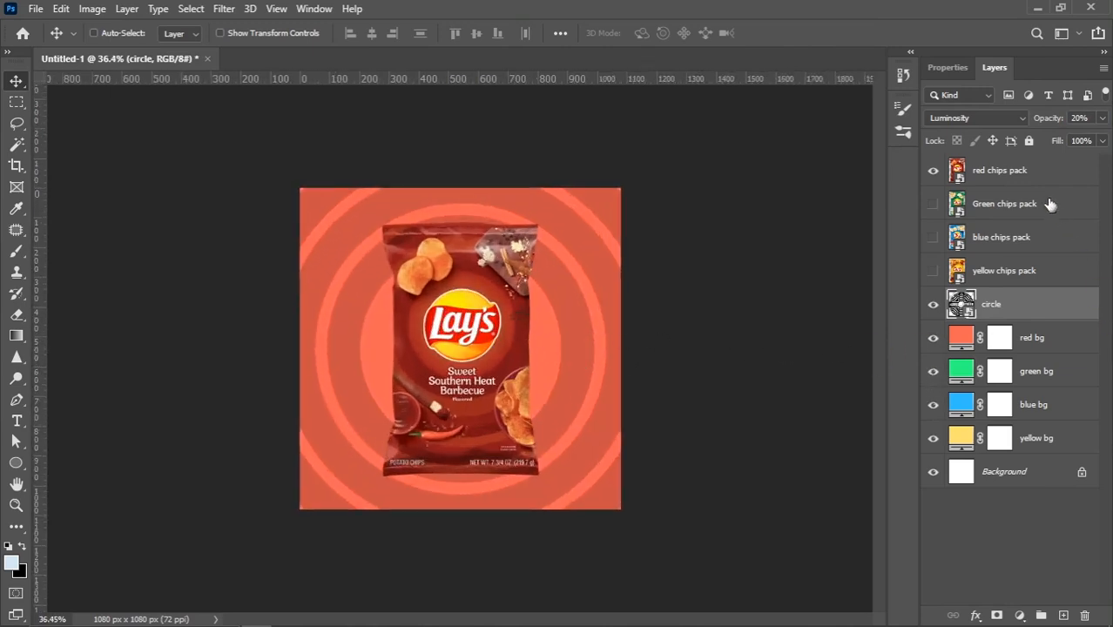
Place the finger image from the files folder into the banner above the red chips pack layer
{"action": "left_click", "coordinate": [1031, 173]}
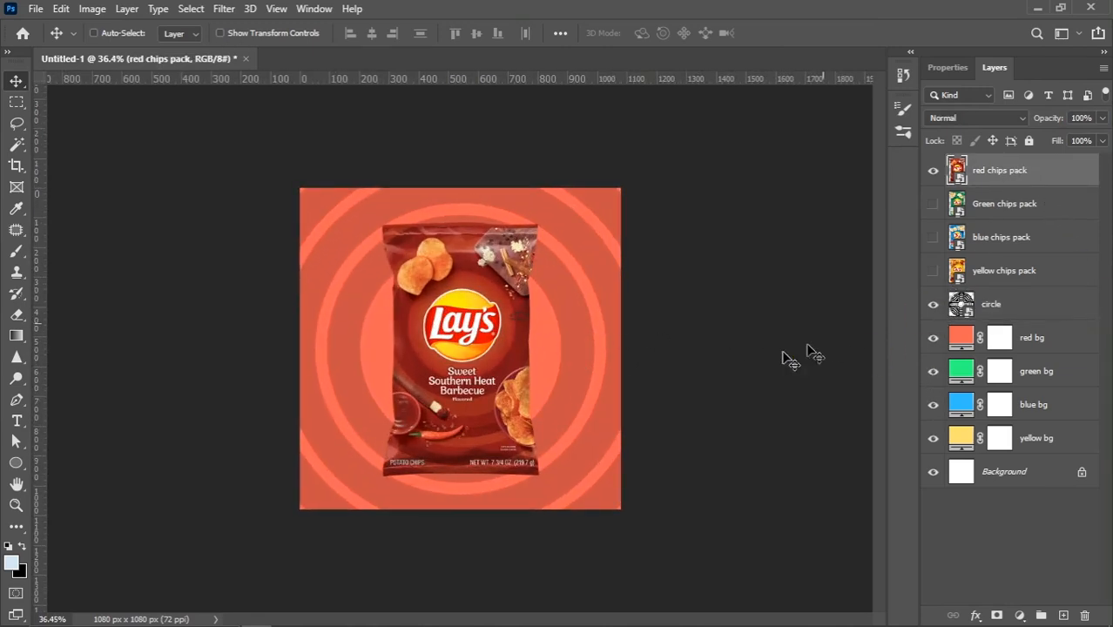
{"action": "left_click", "coordinate": [296, 620]}
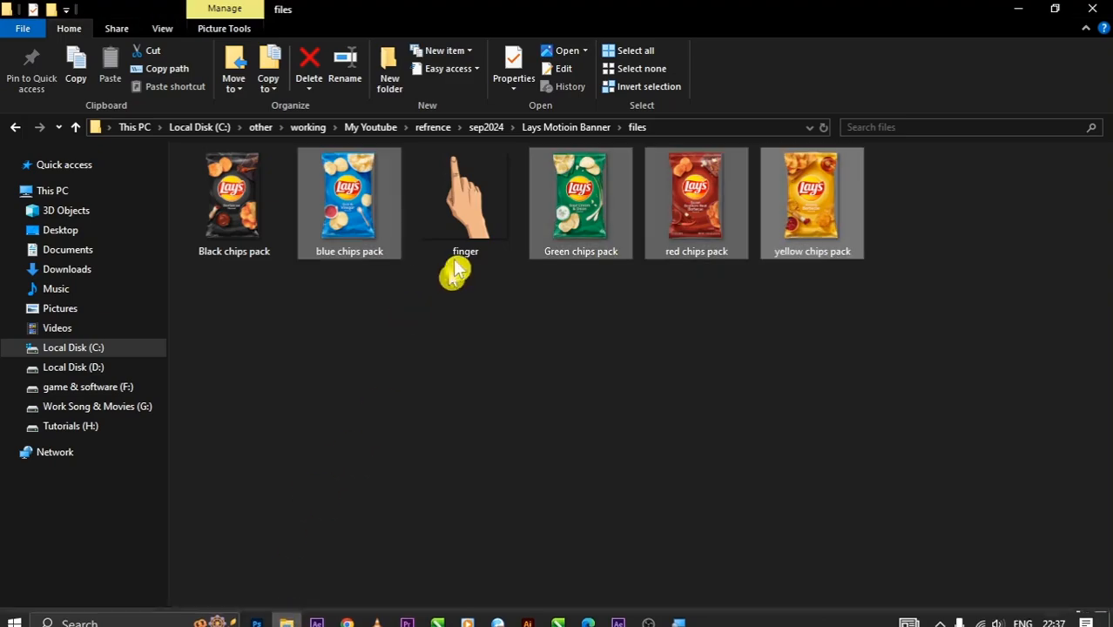
{"action": "left_click", "coordinate": [468, 206]}
{"action": "left_click_drag", "start_coordinate": [467, 200], "coordinate": [484, 379]}
{"action": "key", "text": "alt+Tab"}
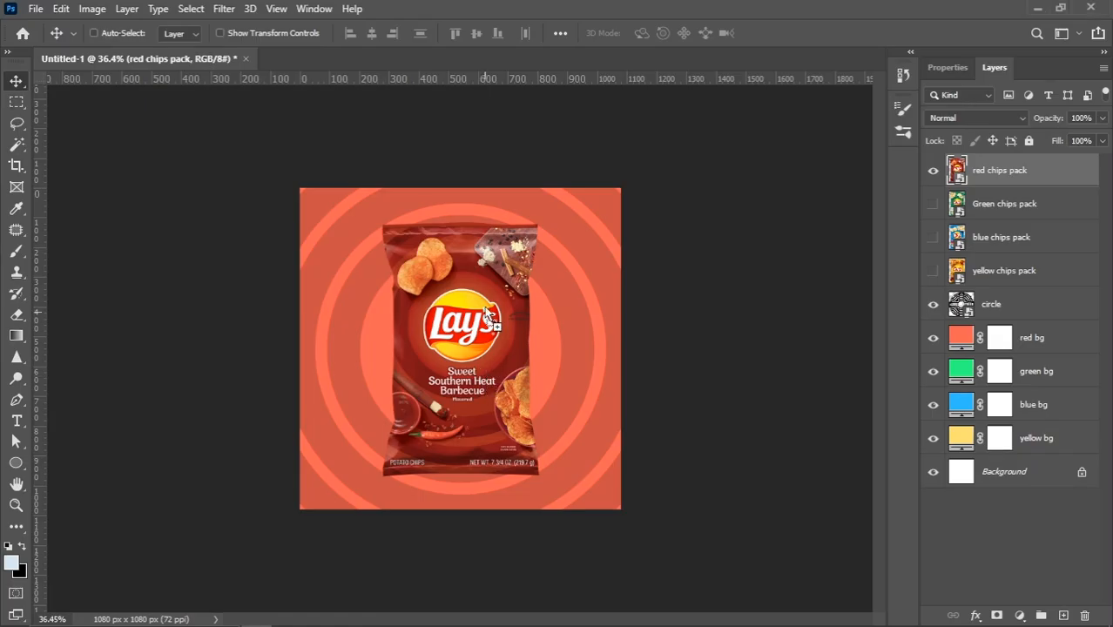
{"action": "left_click_drag", "start_coordinate": [485, 309], "coordinate": [485, 309]}
Position the placed finger over the lower part of the pack with its tip at the flavor name, and commit the placement
{"action": "left_click_drag", "start_coordinate": [475, 364], "coordinate": [491, 467]}
{"action": "key", "text": "ctrl+0"}
{"action": "left_click_drag", "start_coordinate": [481, 385], "coordinate": [478, 390]}
{"action": "key", "text": "Return"}
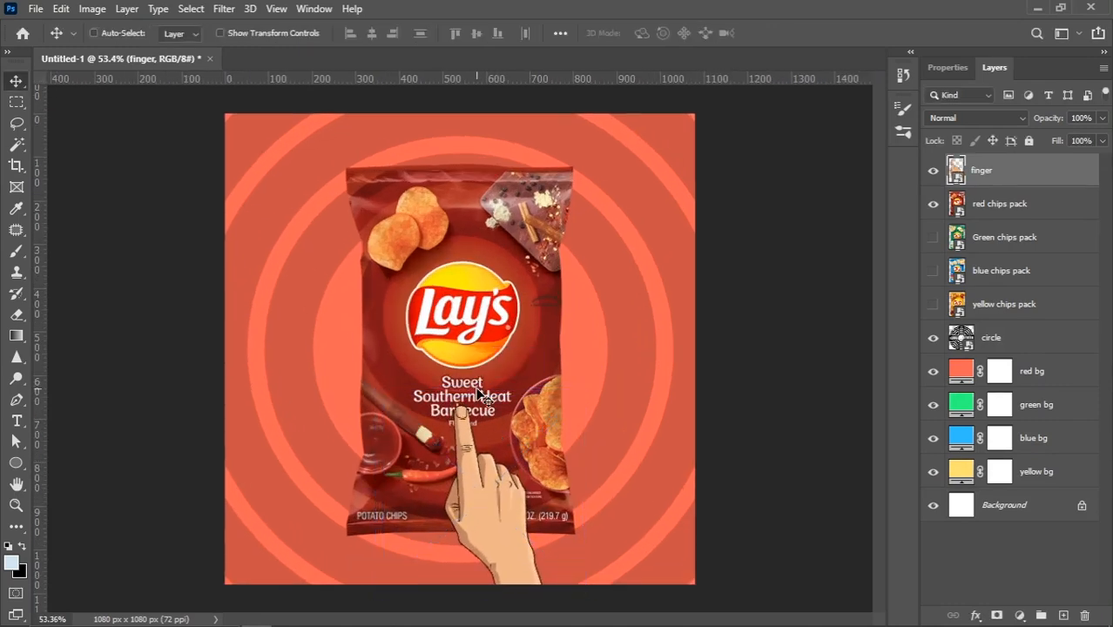
{"action": "scroll", "coordinate": [479, 392], "scroll_direction": "down", "scroll_amount": 1}
{"action": "key", "text": "shift+Left"}
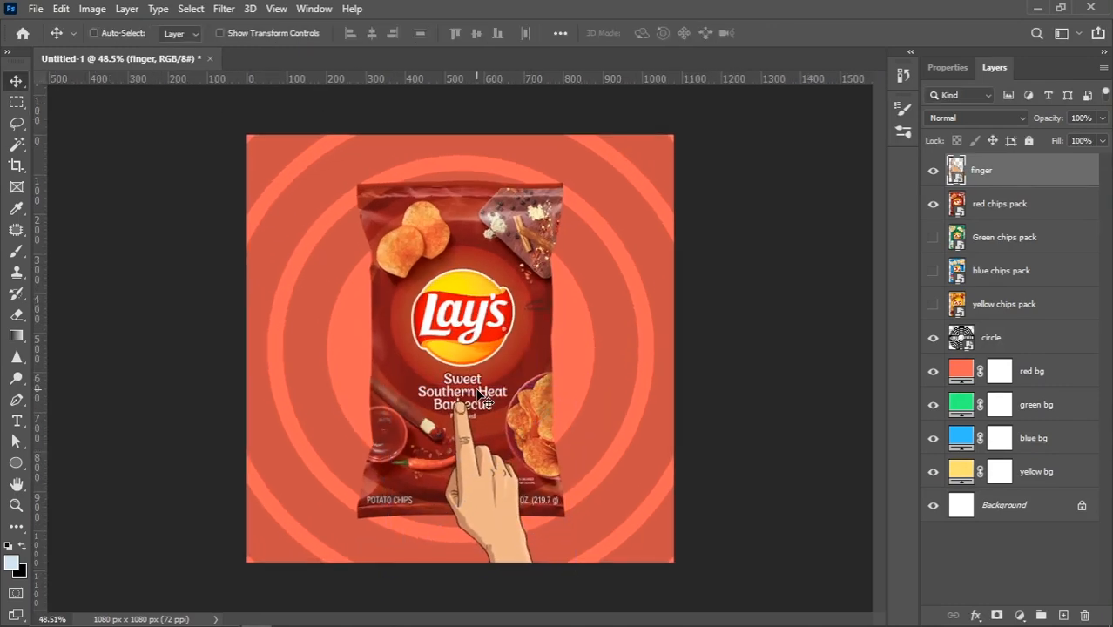
{"action": "key", "text": "shift+Right"}
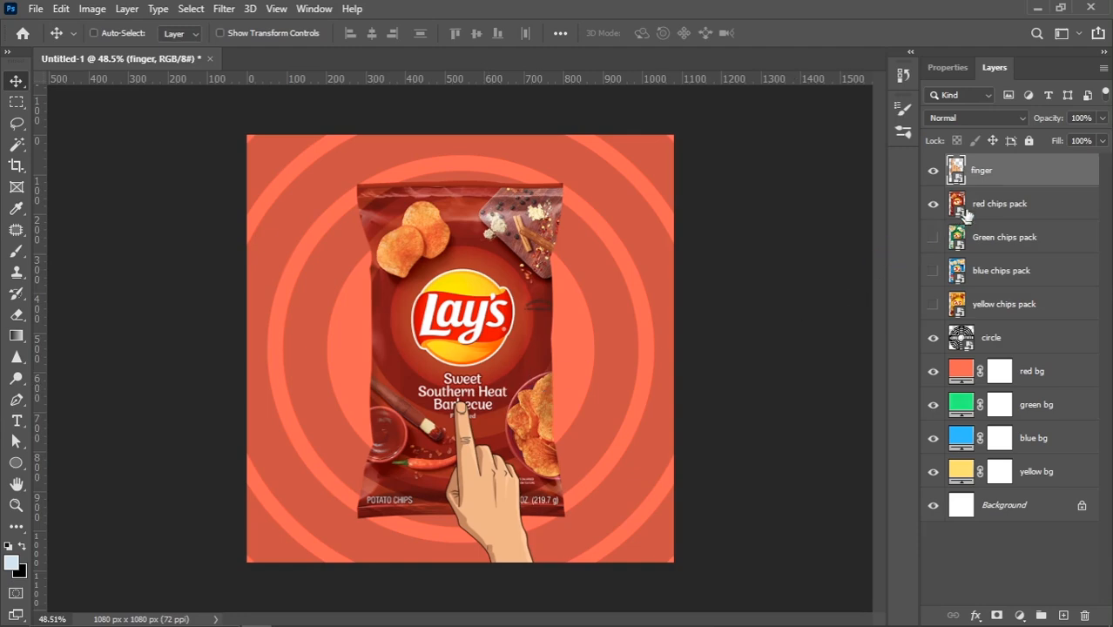
Add a black drop shadow to the finger layer with 55% opacity and a 44° angle
{"action": "right_click", "coordinate": [1009, 184]}
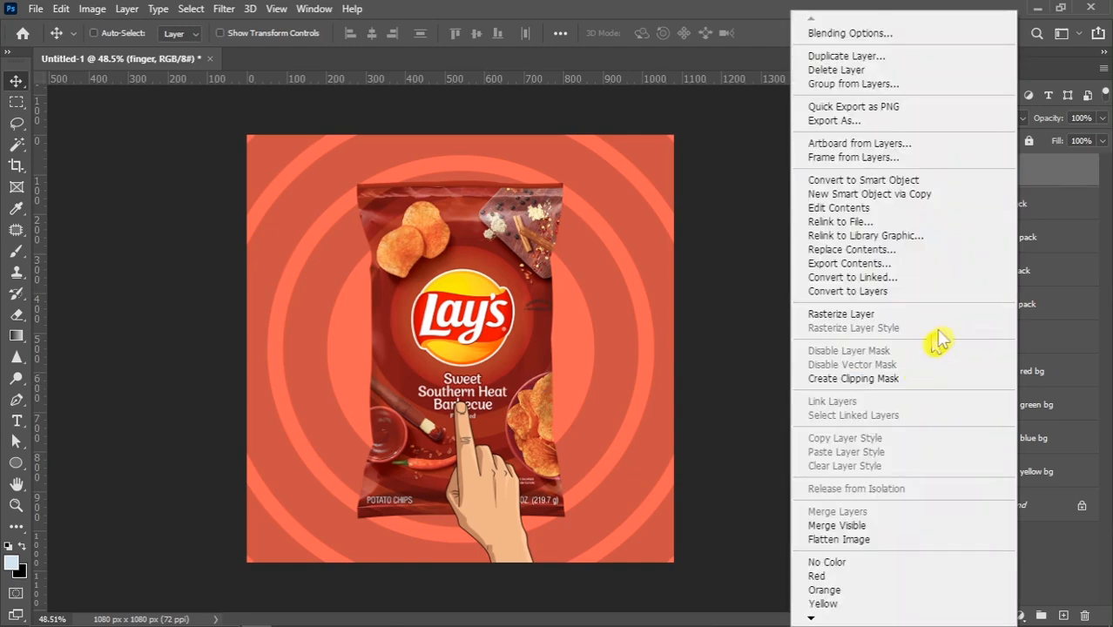
{"action": "left_click", "coordinate": [860, 35]}
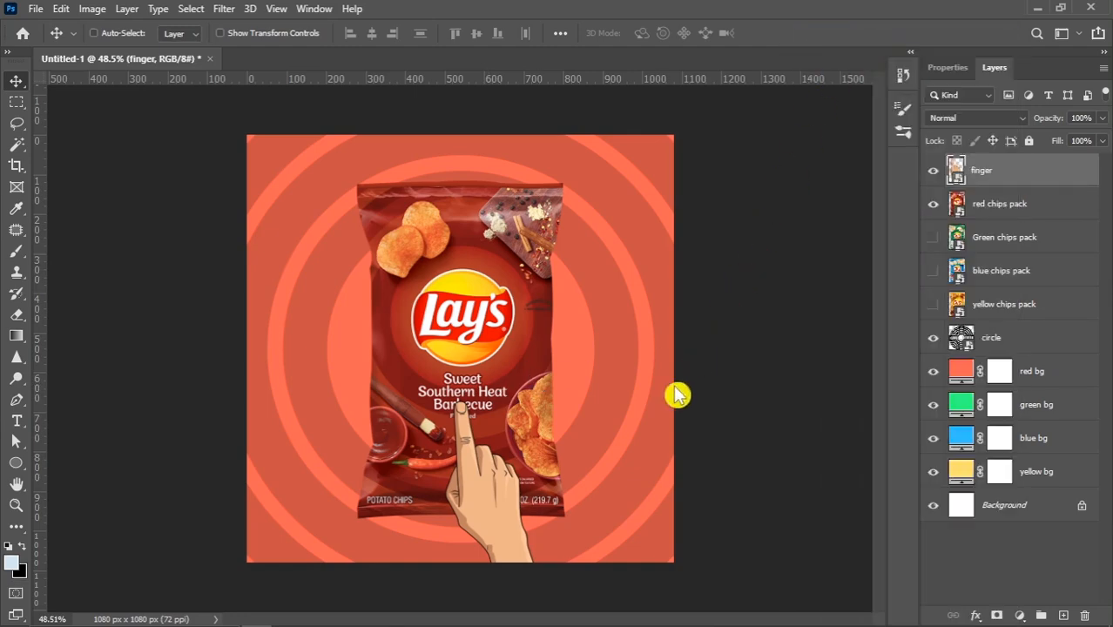
{"action": "left_click_drag", "start_coordinate": [616, 12], "coordinate": [676, 30]}
{"action": "left_click", "coordinate": [576, 384]}
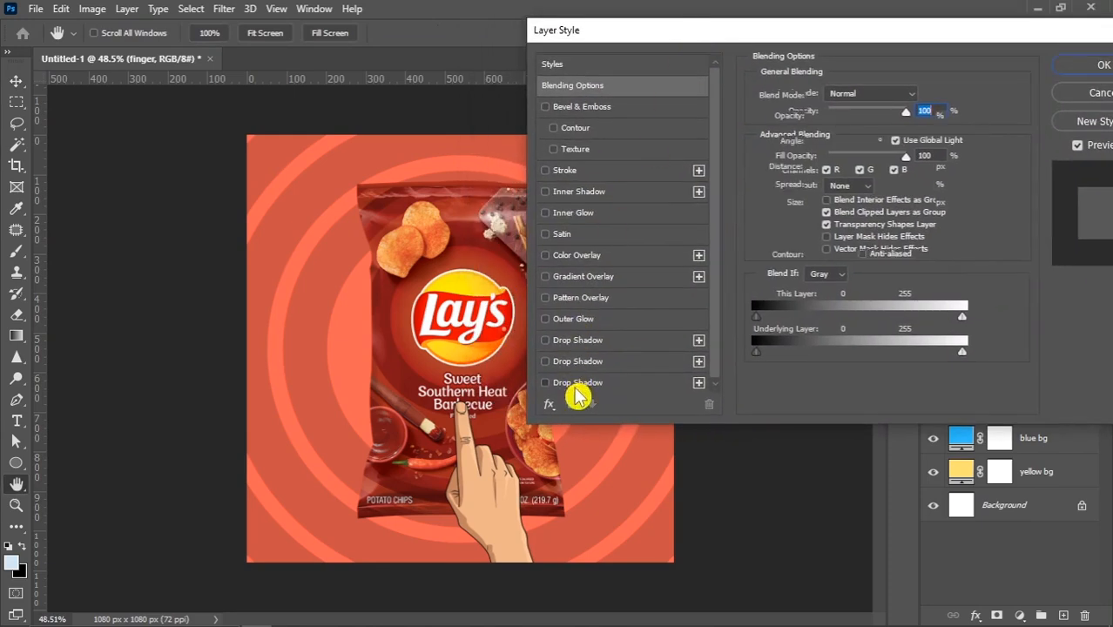
{"action": "left_click_drag", "start_coordinate": [835, 35], "coordinate": [873, 26]}
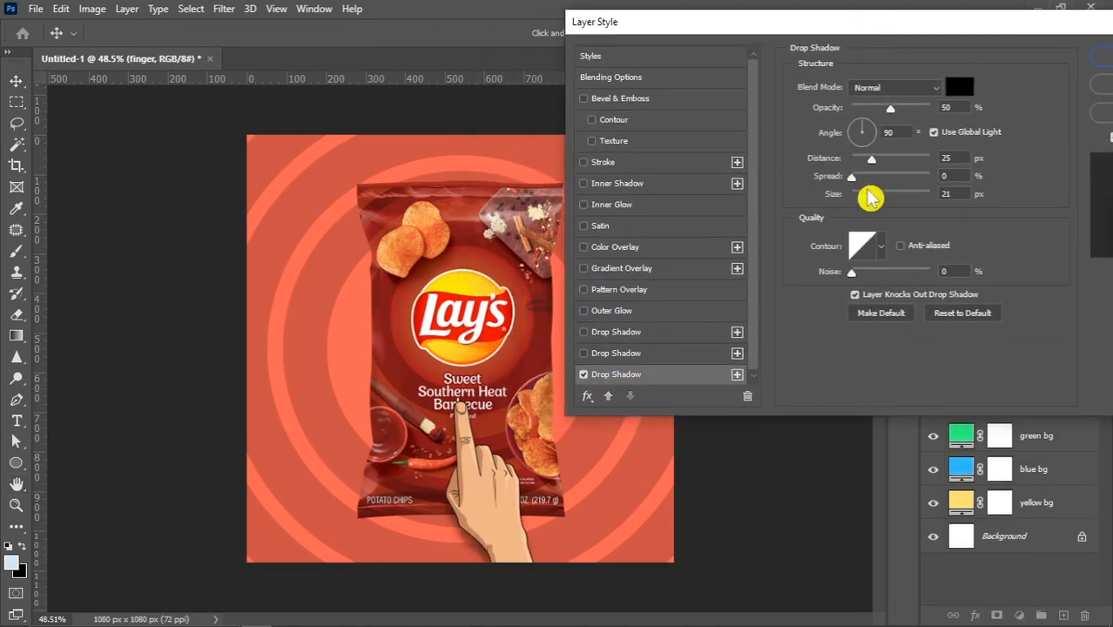
{"action": "left_click_drag", "start_coordinate": [874, 148], "coordinate": [883, 125]}
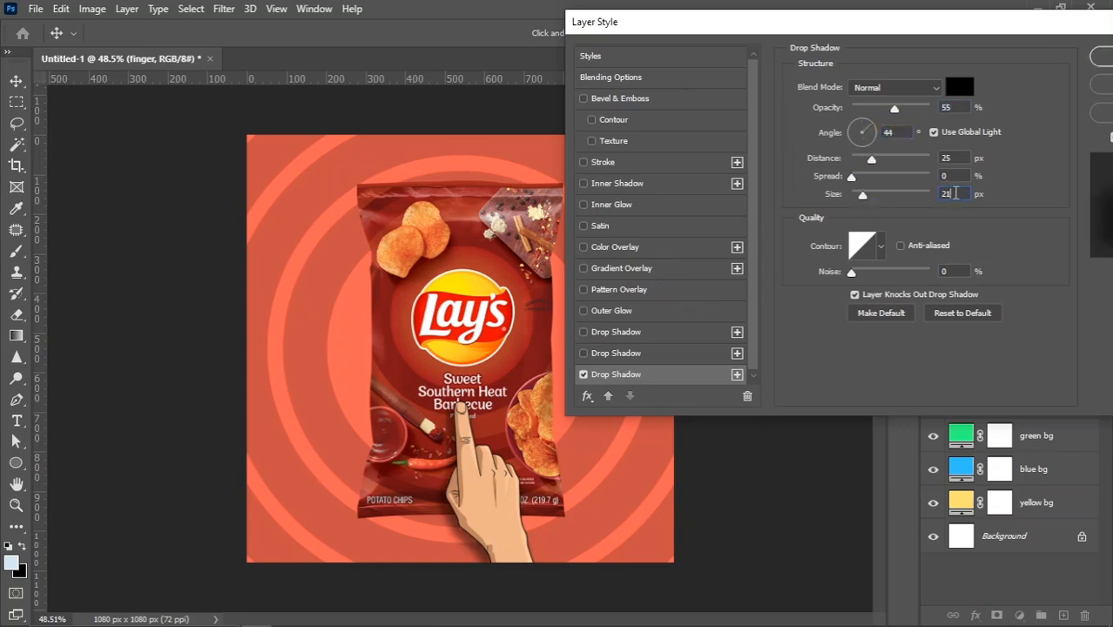
Set the finger's drop shadow size to 23 px and distance to 21 px, and apply the layer style
{"action": "key", "text": "Up"}
{"action": "key", "text": "Up"}
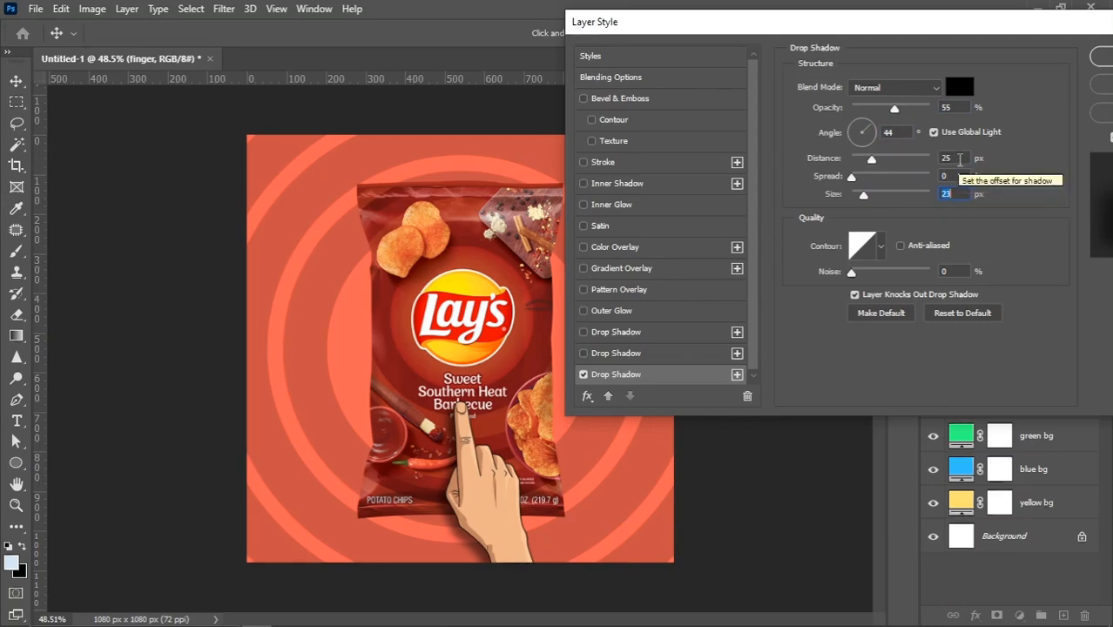
{"action": "left_click", "coordinate": [959, 159]}
{"action": "left_click_drag", "start_coordinate": [949, 41], "coordinate": [771, 55]}
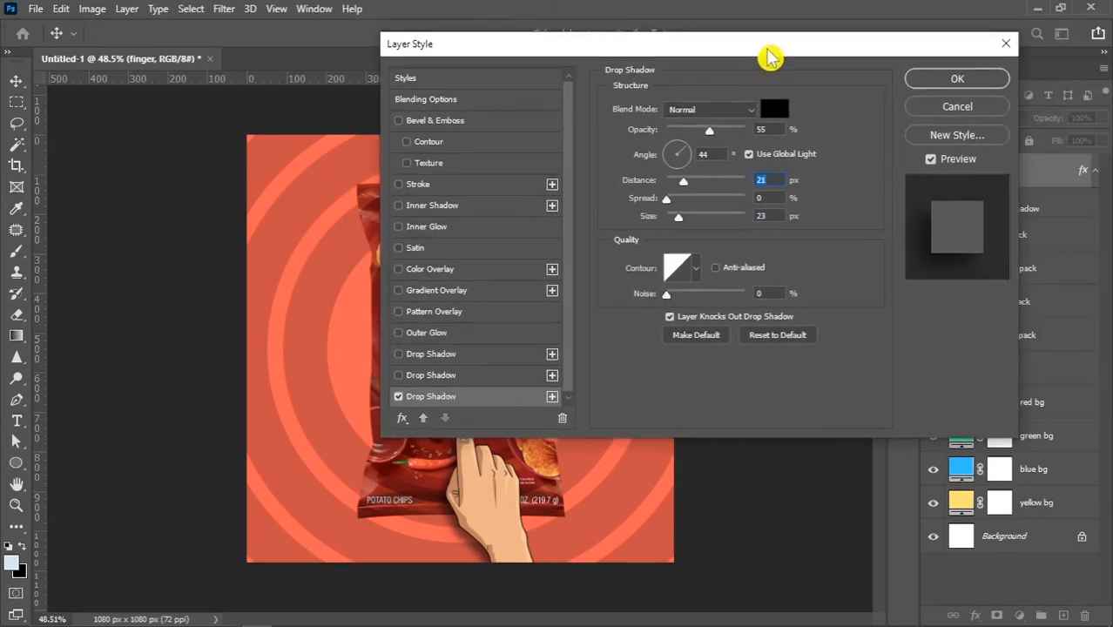
{"action": "left_click", "coordinate": [969, 80]}
{"action": "scroll", "coordinate": [476, 418], "scroll_direction": "down", "scroll_amount": 2}
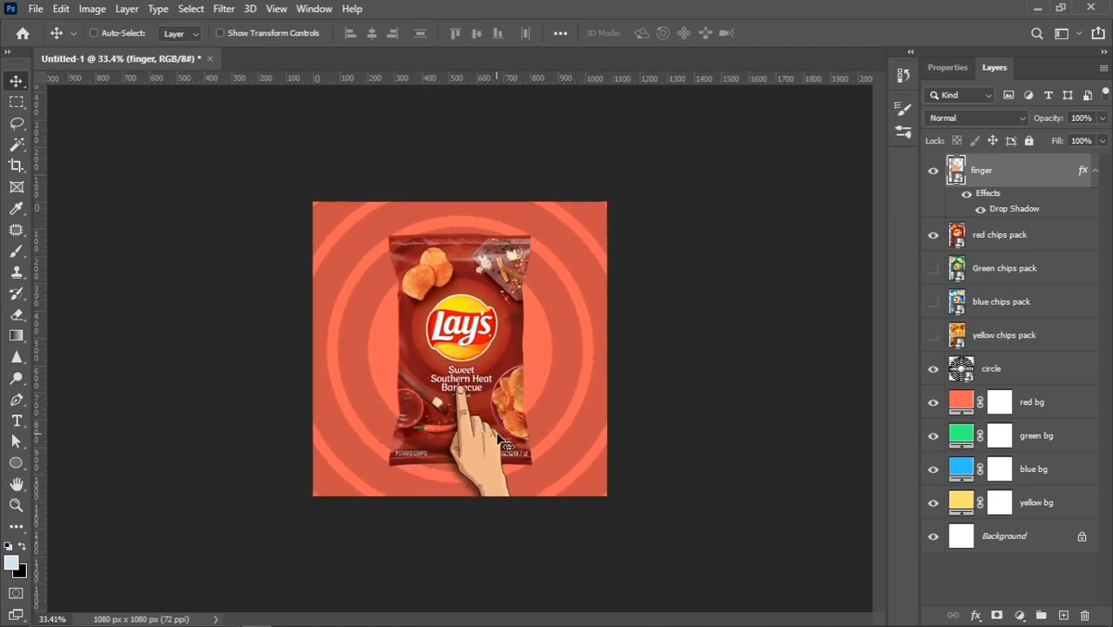
{"action": "scroll", "coordinate": [497, 433], "scroll_direction": "up", "scroll_amount": 2}
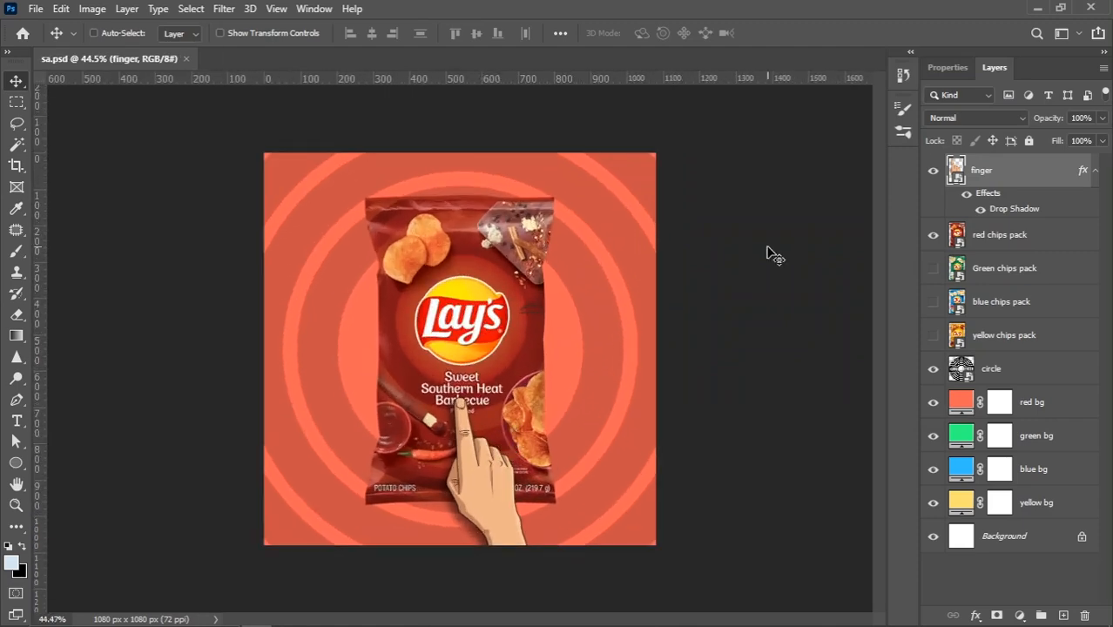
Save the document as a layered Photoshop file named Lays Banner in the files folder, with Maximize Compatibility on
{"action": "left_click", "coordinate": [37, 9]}
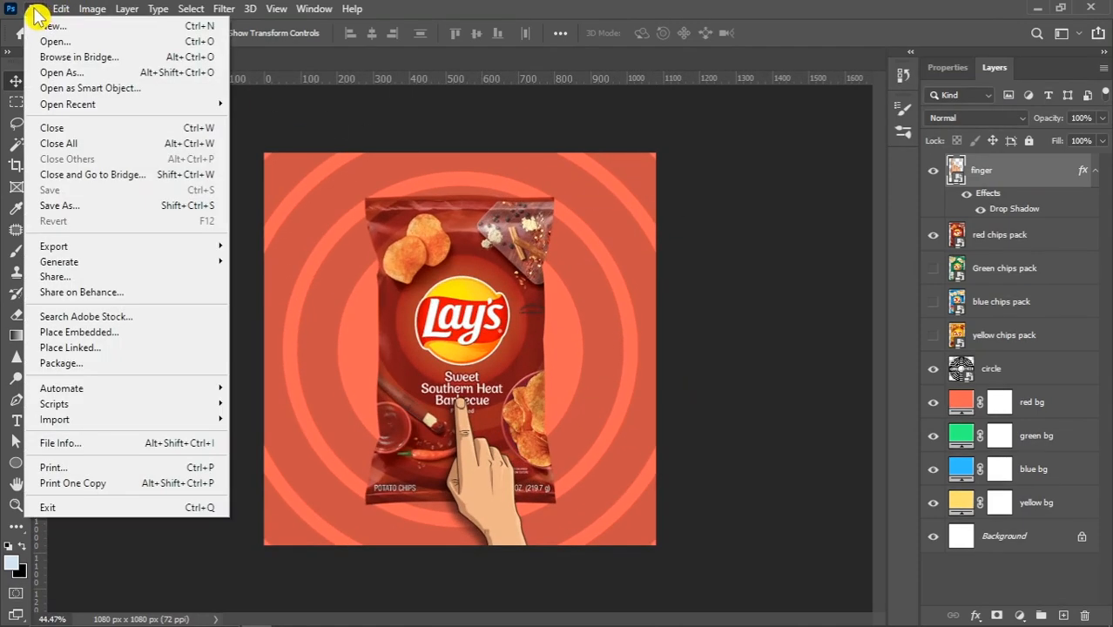
{"action": "left_click", "coordinate": [85, 206]}
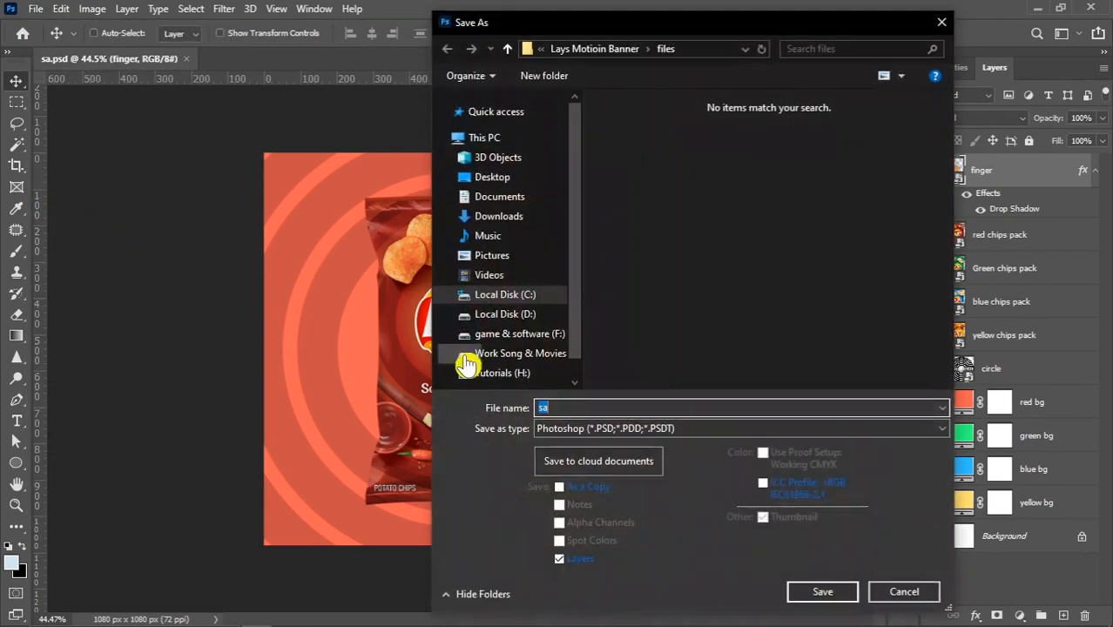
{"action": "key", "text": "BackSpace"}
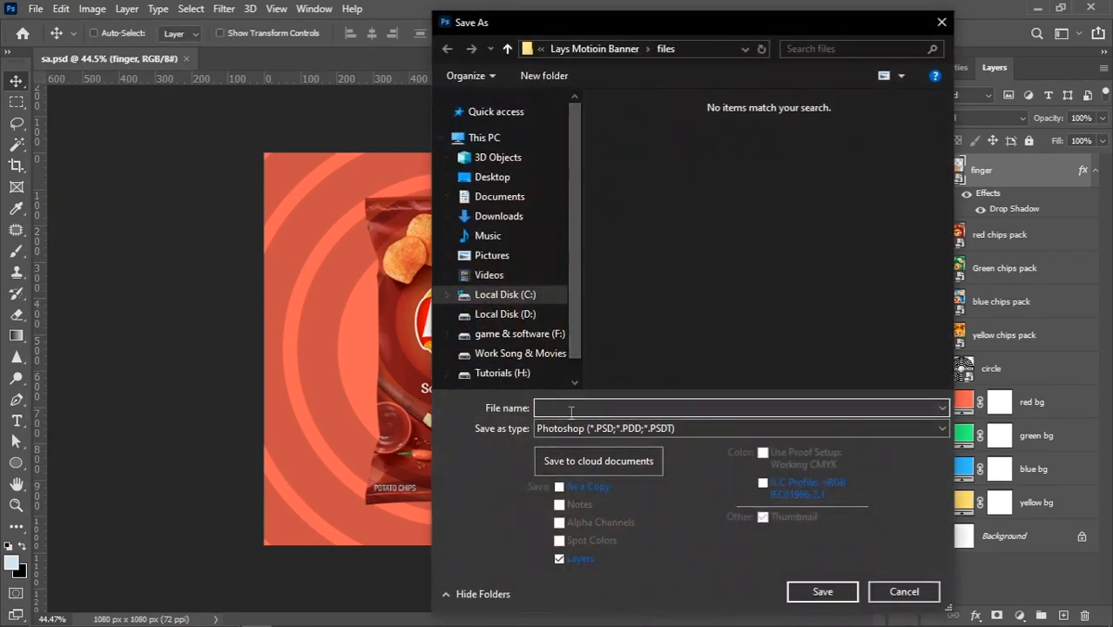
{"action": "left_click_drag", "start_coordinate": [565, 28], "coordinate": [610, 49]}
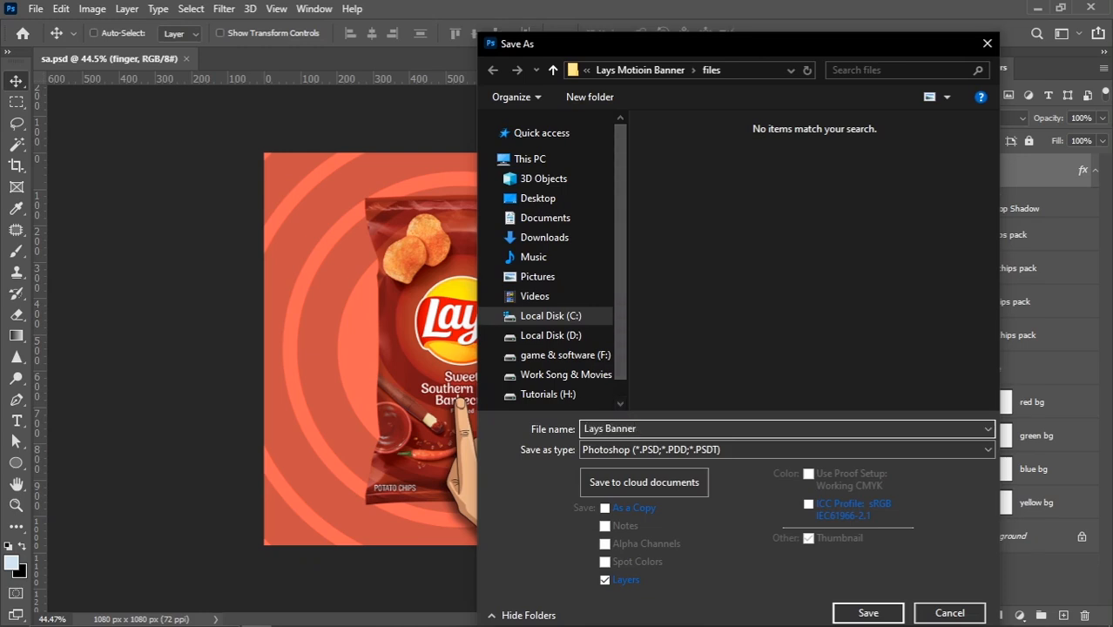
{"action": "left_click", "coordinate": [866, 613]}
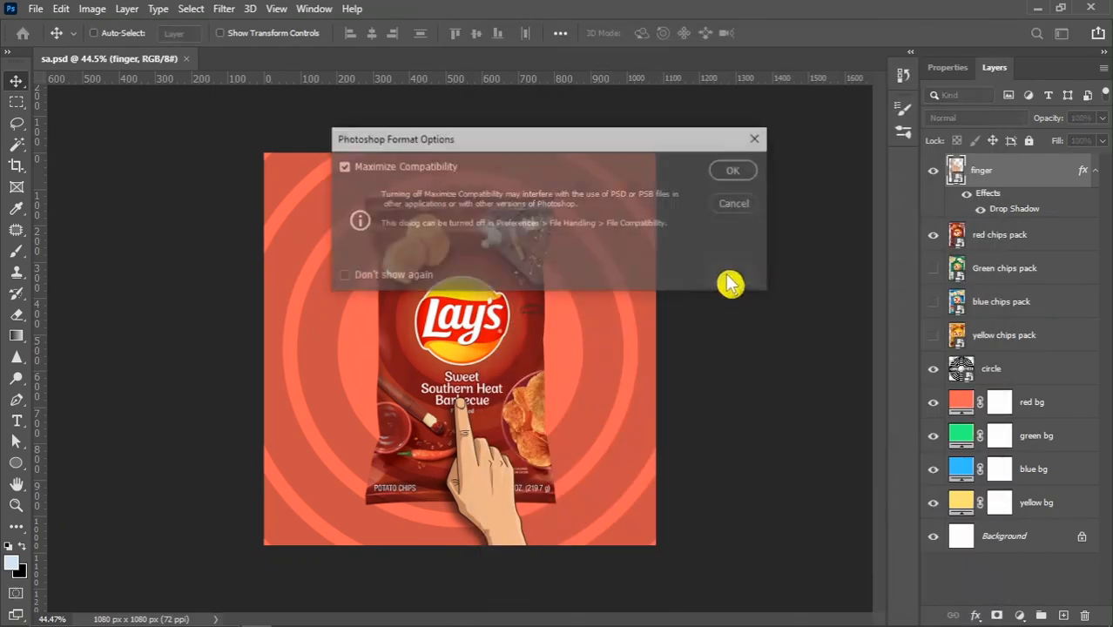
{"action": "left_click", "coordinate": [737, 164]}
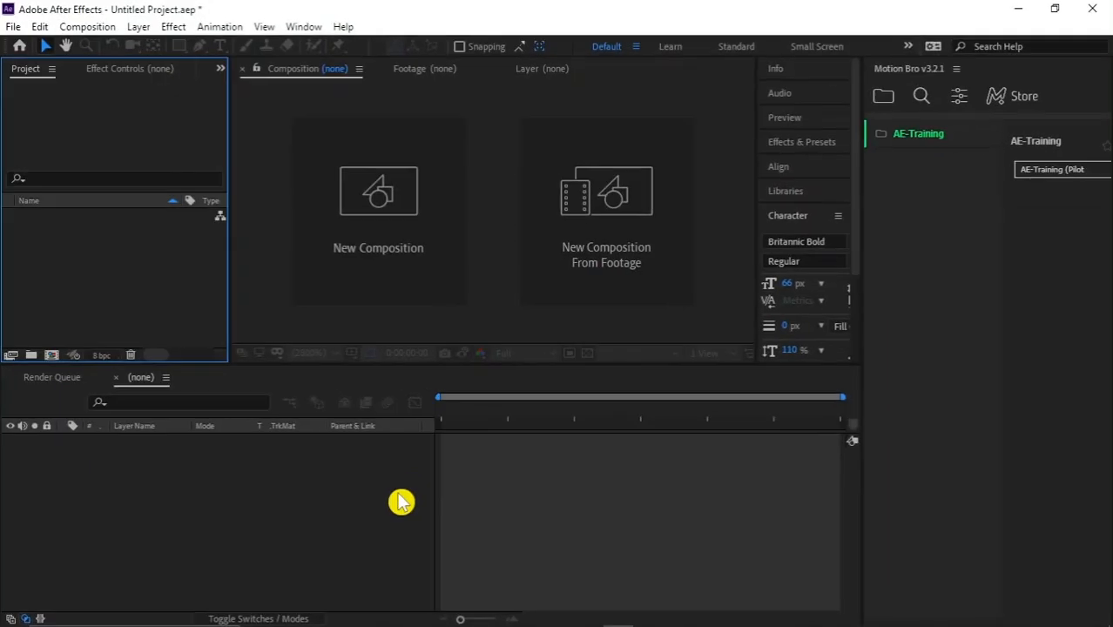
In After Effects, import Lays Banner.psd as Composition - Retain Layer Sizes with editable layer styles, and open the Lays Banner composition
{"action": "double_click", "coordinate": [106, 290]}
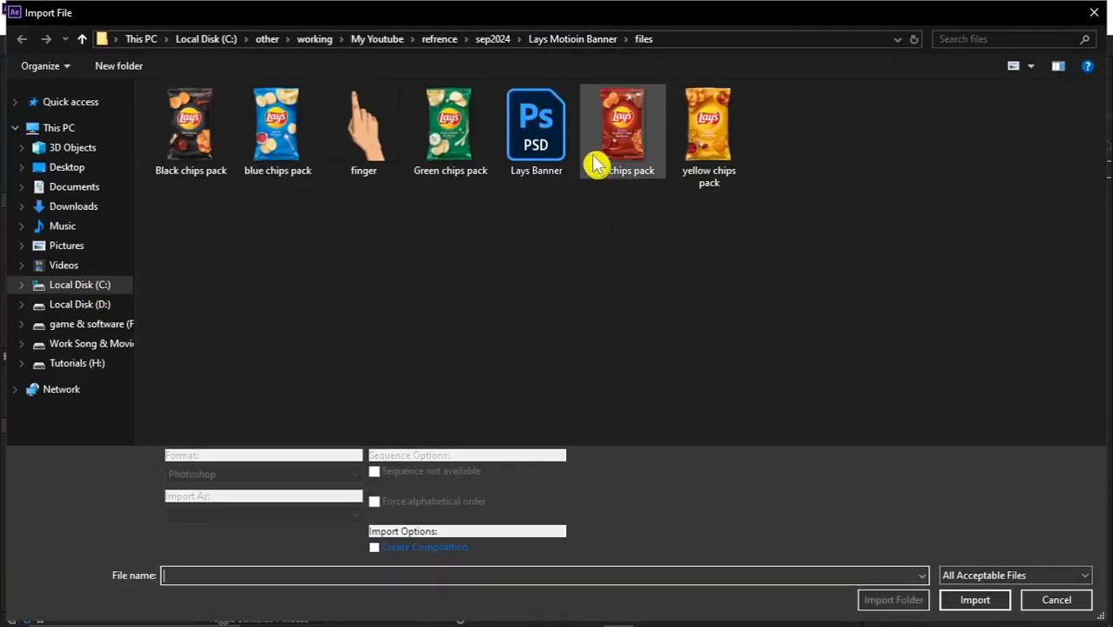
{"action": "left_click", "coordinate": [531, 148]}
{"action": "left_click", "coordinate": [226, 528]}
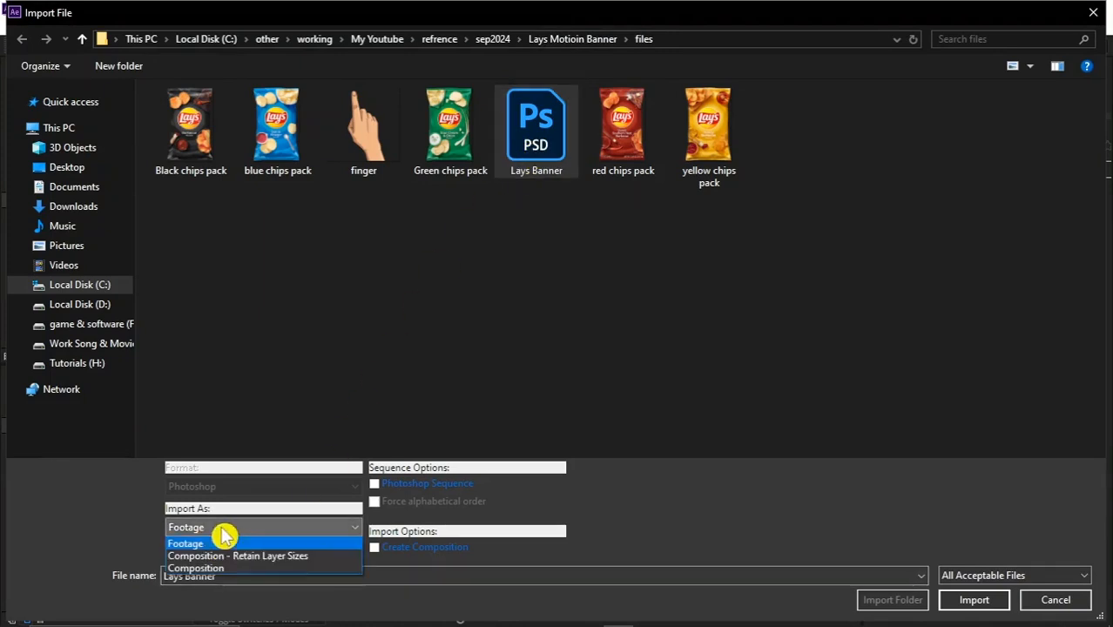
{"action": "left_click", "coordinate": [267, 558]}
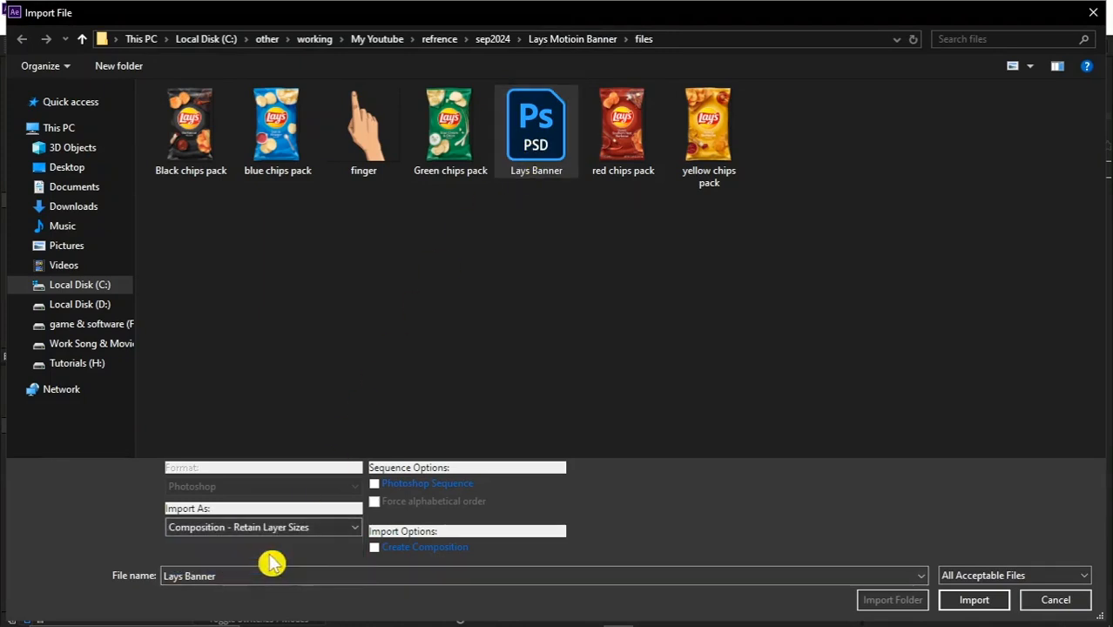
{"action": "left_click", "coordinate": [975, 607]}
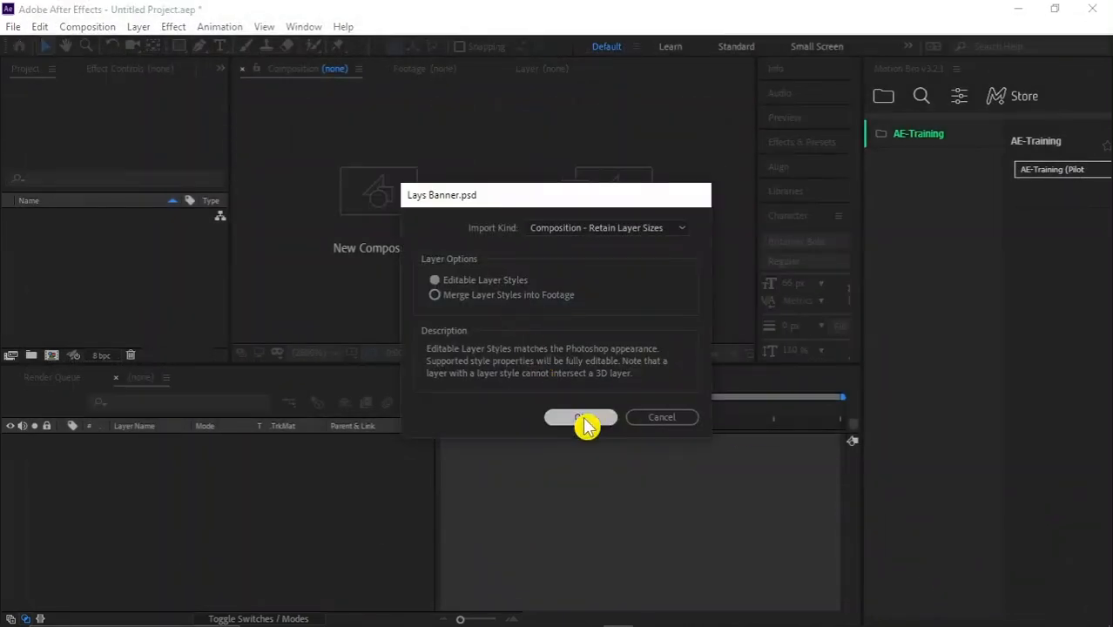
{"action": "left_click", "coordinate": [584, 417]}
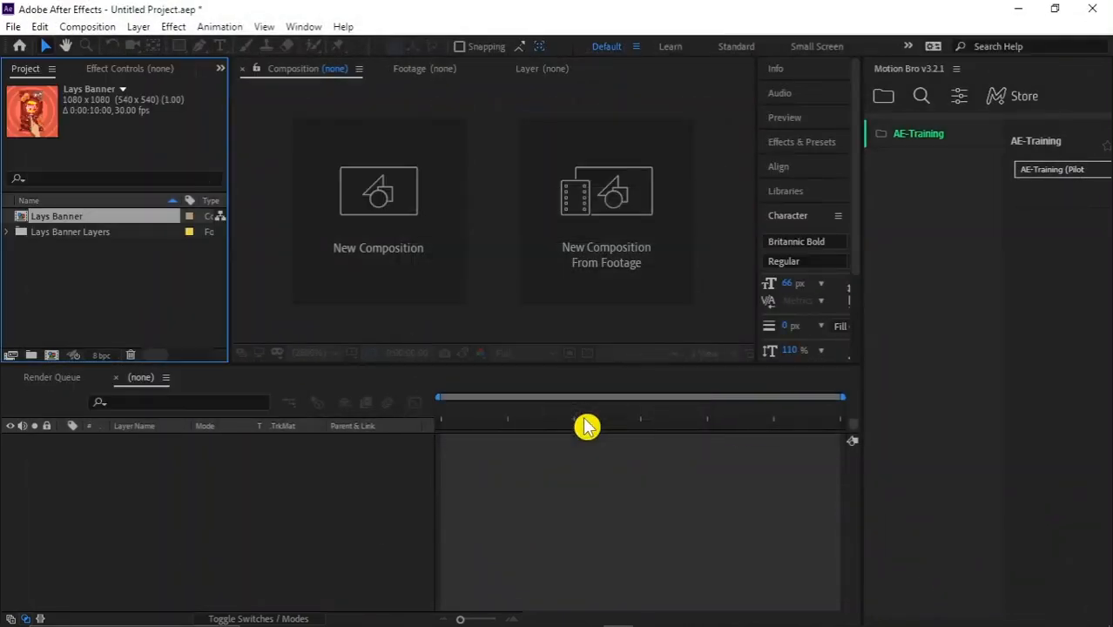
{"action": "double_click", "coordinate": [24, 225]}
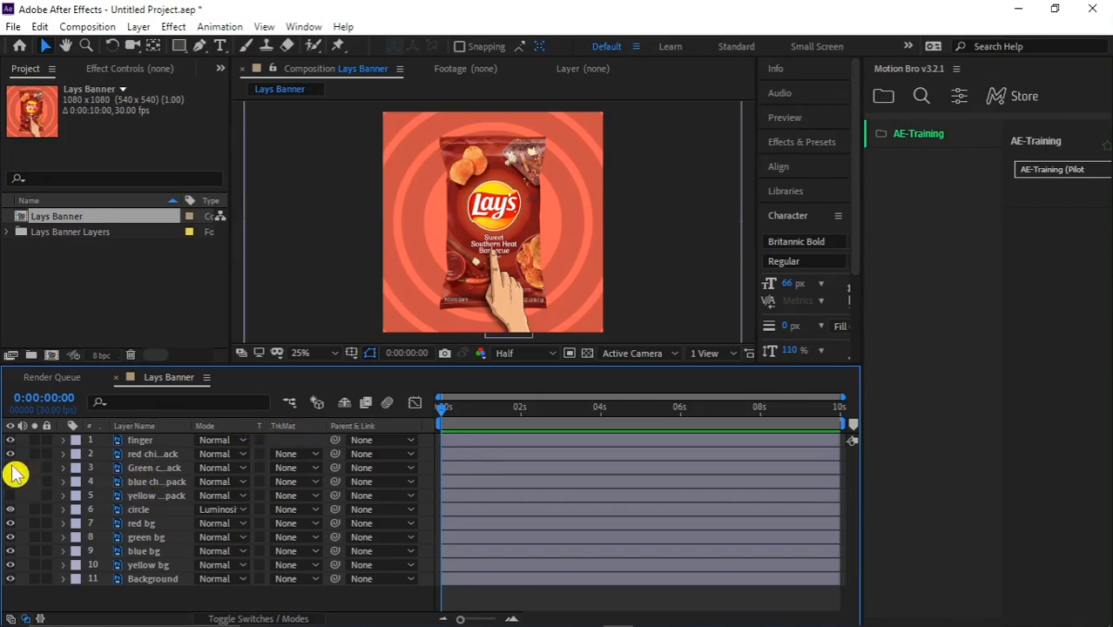
Make the green, blue and yellow chips pack layers visible, briefly hiding the upper packs to check the ones beneath
{"action": "left_click_drag", "start_coordinate": [12, 466], "coordinate": [10, 493]}
{"action": "left_click", "coordinate": [11, 455]}
{"action": "left_click", "coordinate": [11, 467]}
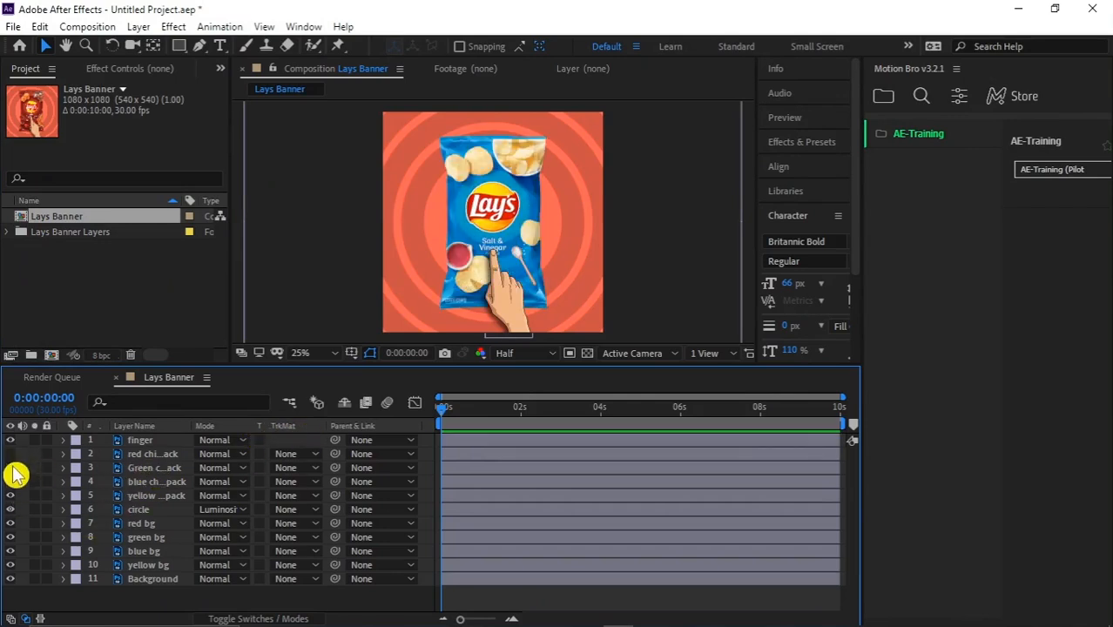
{"action": "left_click", "coordinate": [11, 482]}
{"action": "left_click", "coordinate": [10, 468]}
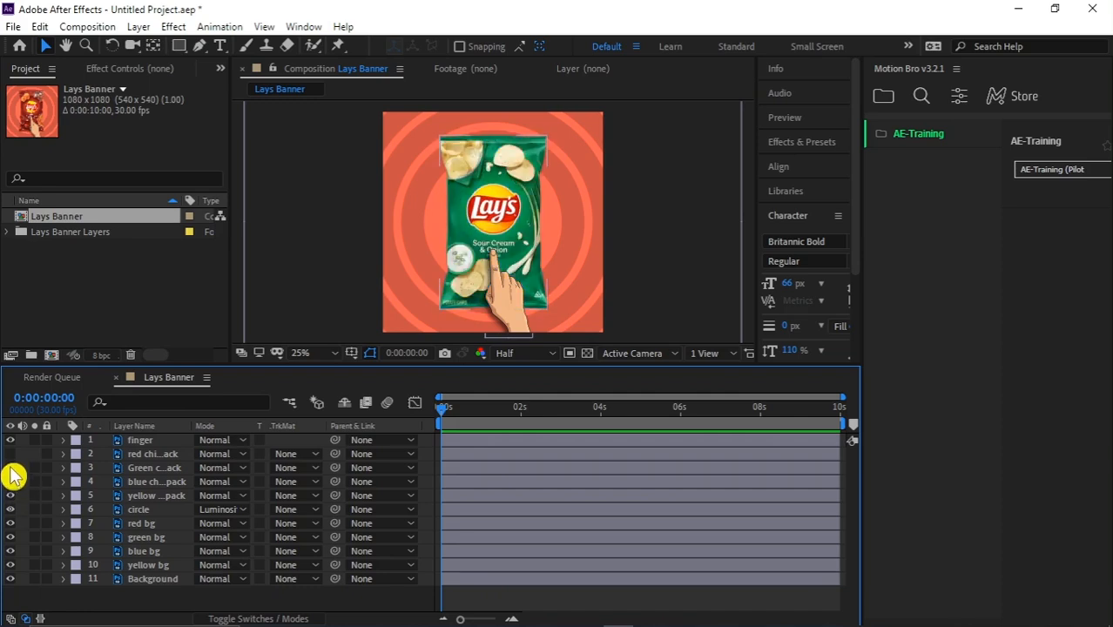
{"action": "left_click", "coordinate": [10, 454]}
Duplicate the red chips pack layer and rename the copy mask layer
{"action": "left_click", "coordinate": [146, 456]}
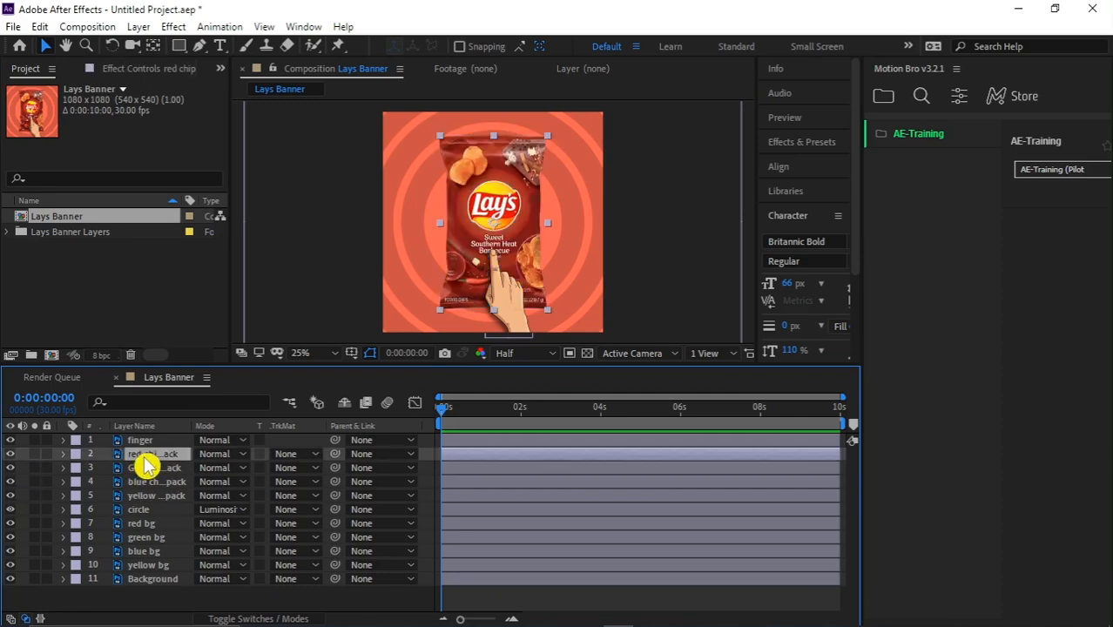
{"action": "key", "text": "ctrl+d"}
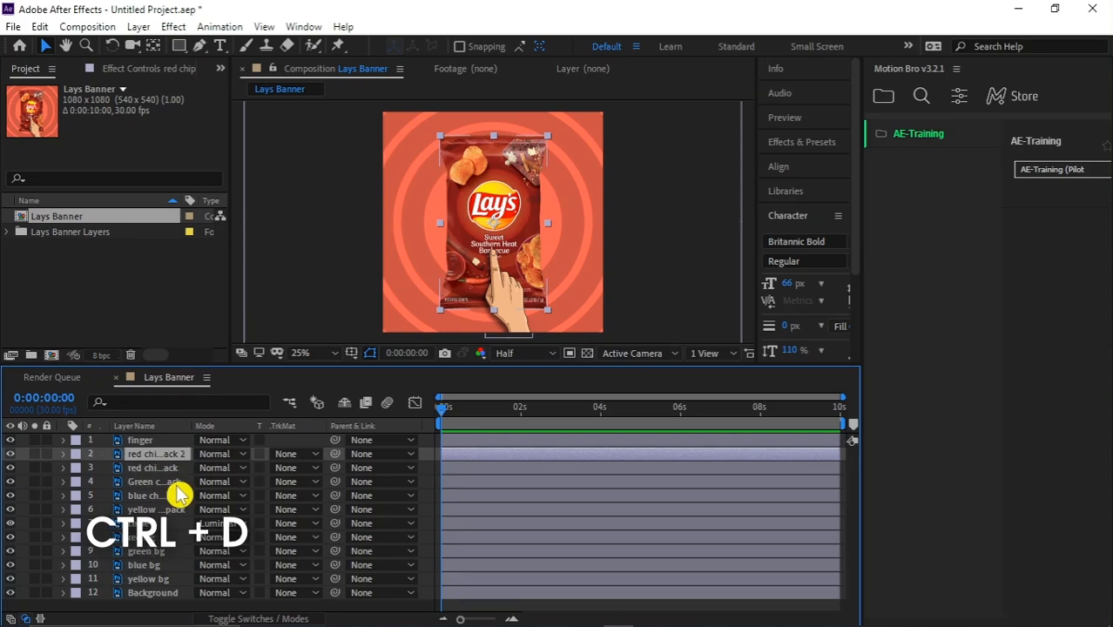
{"action": "right_click", "coordinate": [157, 454]}
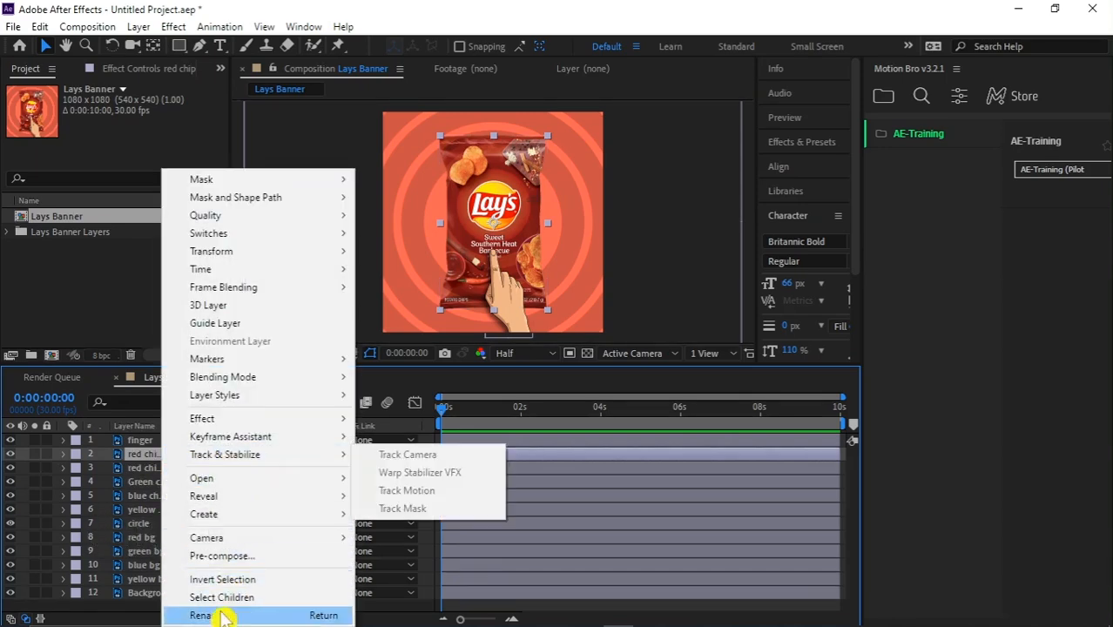
{"action": "left_click", "coordinate": [235, 617]}
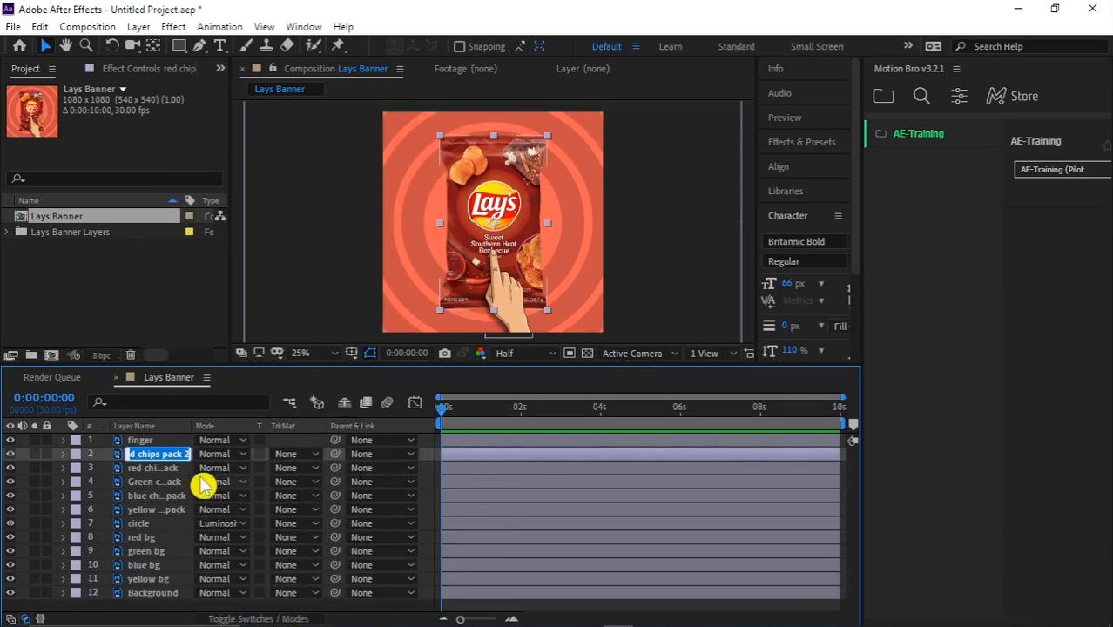
{"action": "type", "text": "mas"}
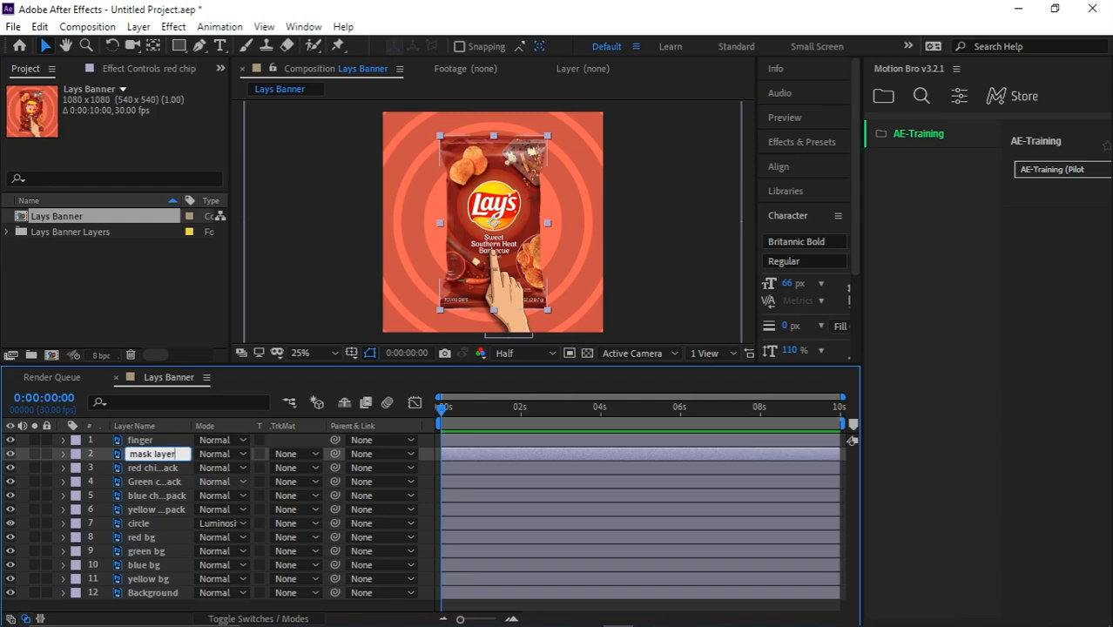
{"action": "type", "text": "k layer"}
{"action": "key", "text": "Return"}
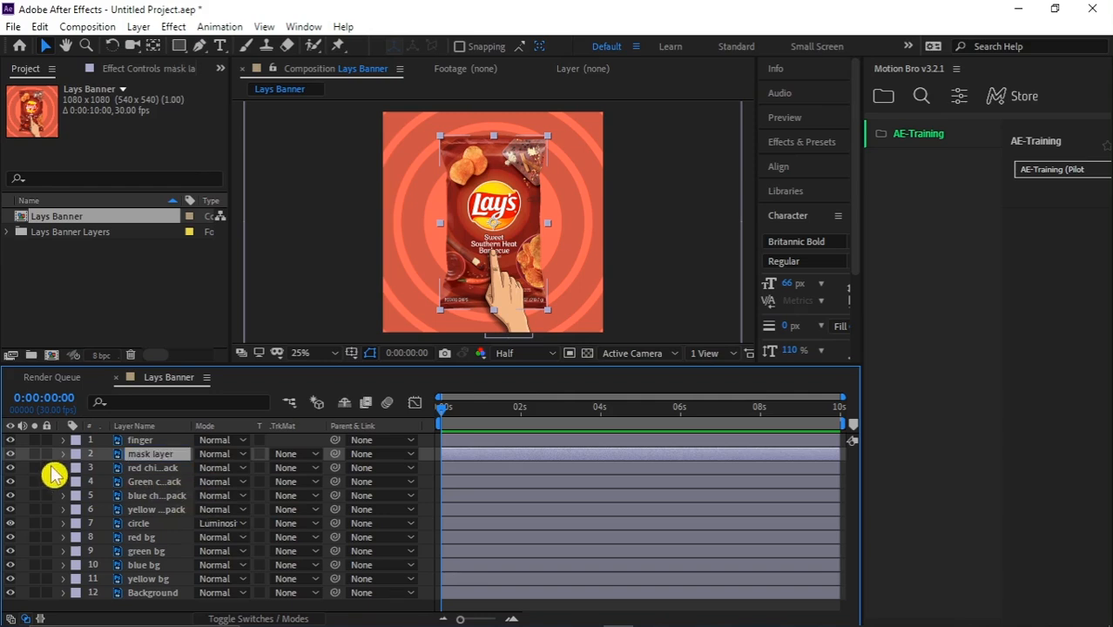
Hide the mask layer and start a Position keyframe on the red chips pack at 0:00
{"action": "left_click", "coordinate": [10, 454]}
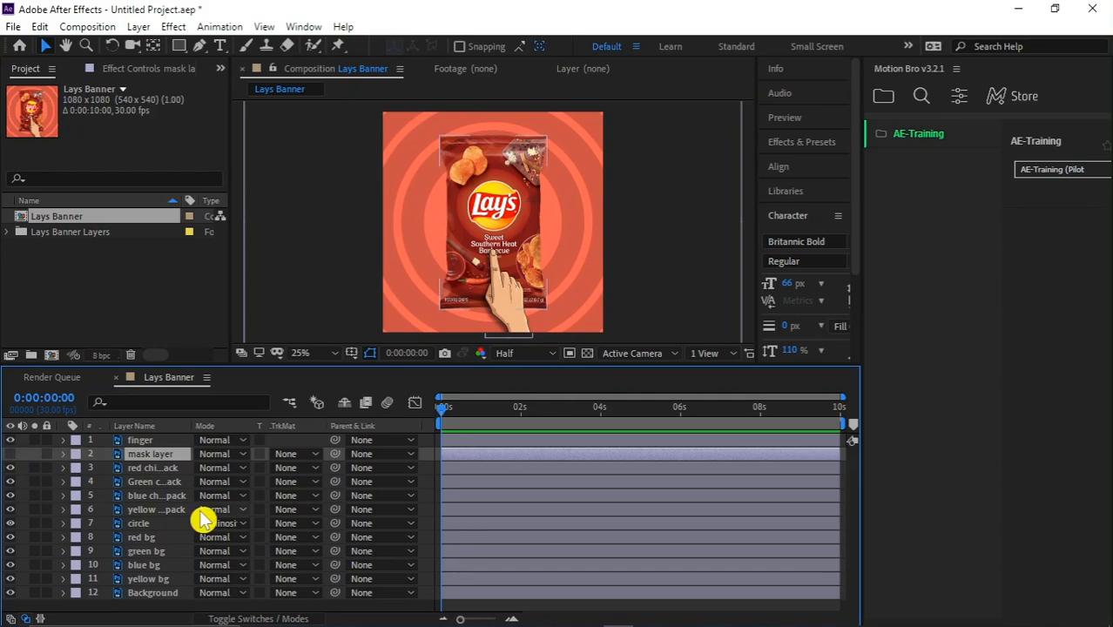
{"action": "left_click", "coordinate": [155, 469]}
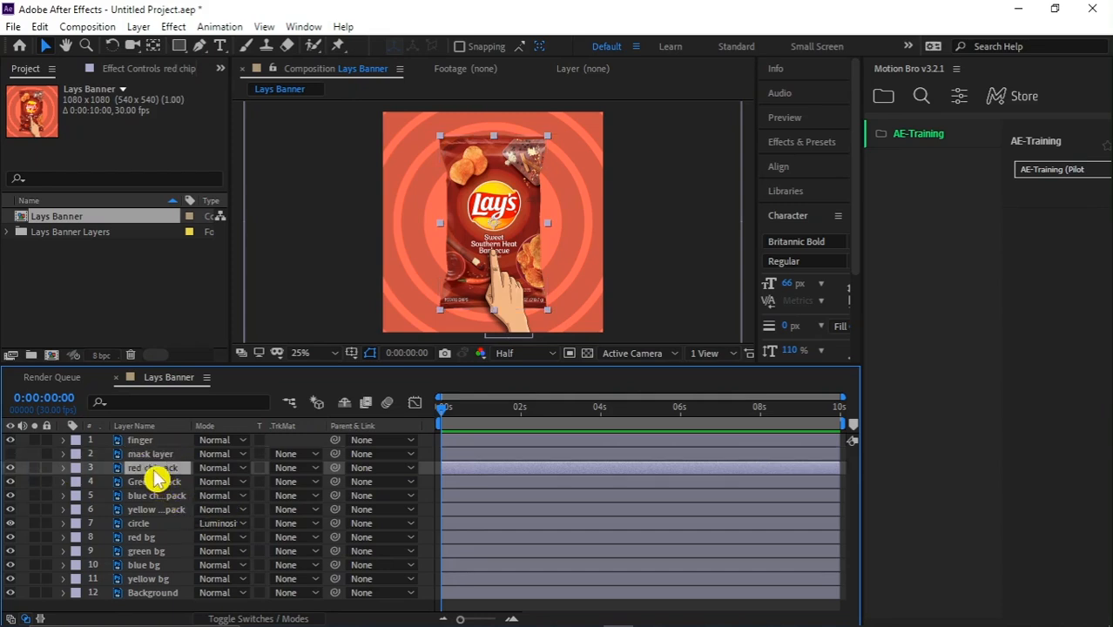
{"action": "key", "text": "p"}
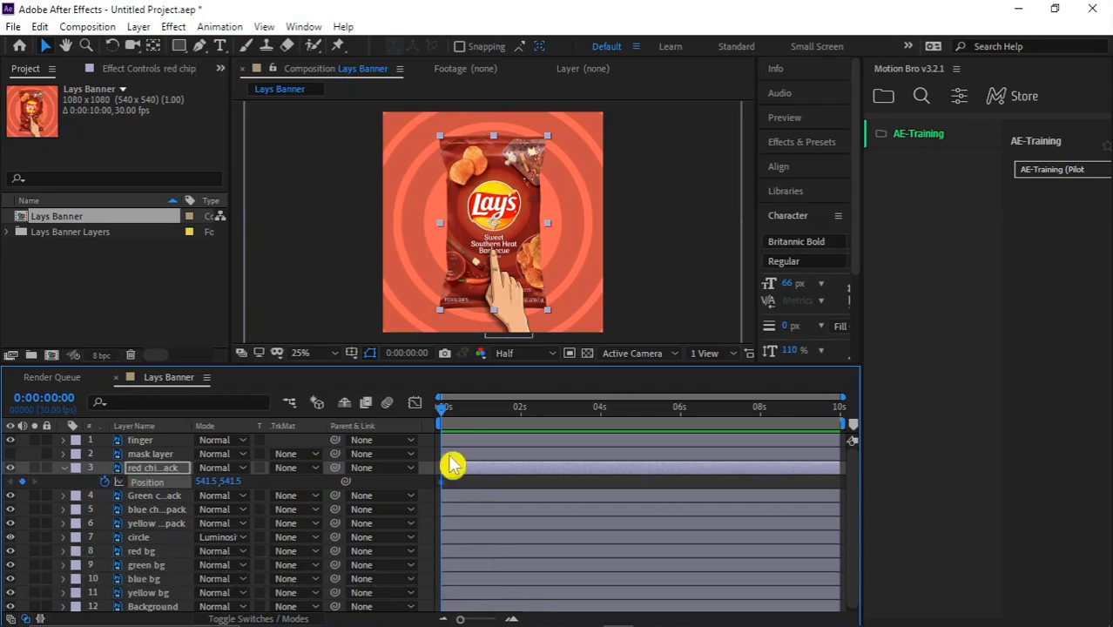
Animate the red chips pack's position from 541.5, -450.5 above the frame at 0:00 to 541.5, 541.5 at 1:00
{"action": "key", "text": "shift+Page_Down"}
{"action": "key", "text": "shift+Page_Down"}
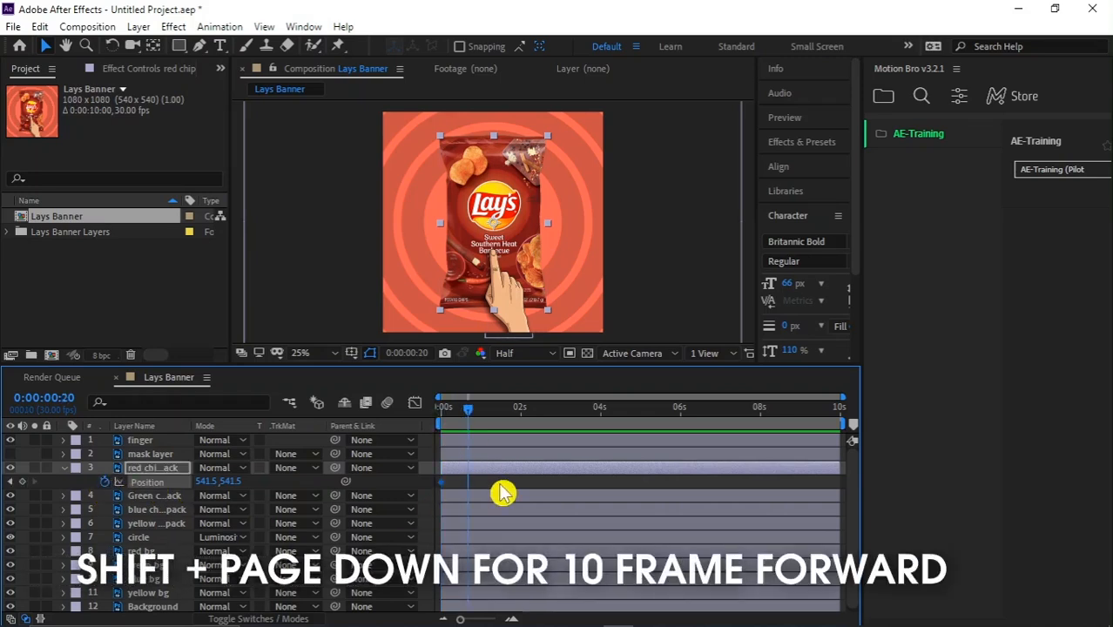
{"action": "key", "text": "shift+Page_Down"}
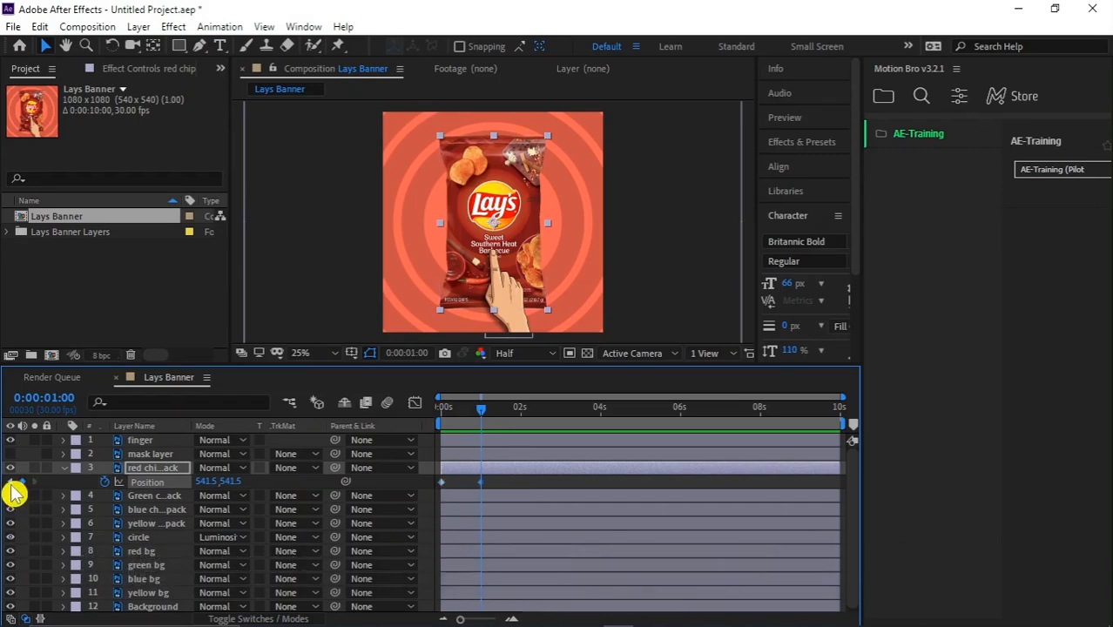
{"action": "left_click", "coordinate": [9, 482]}
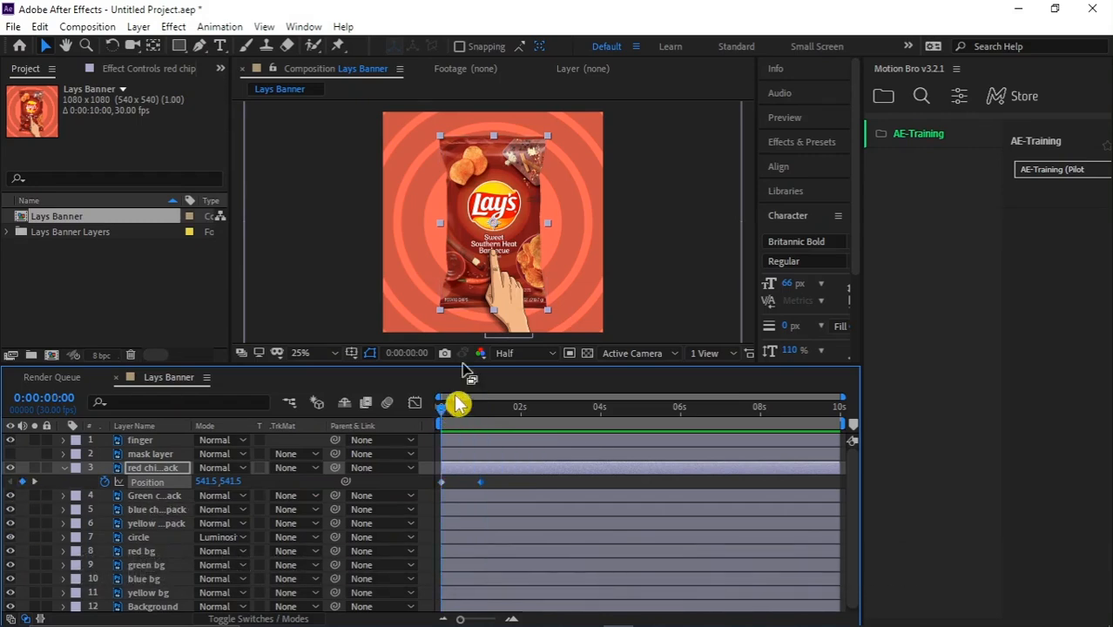
{"action": "left_click_drag", "start_coordinate": [511, 265], "coordinate": [520, 72]}
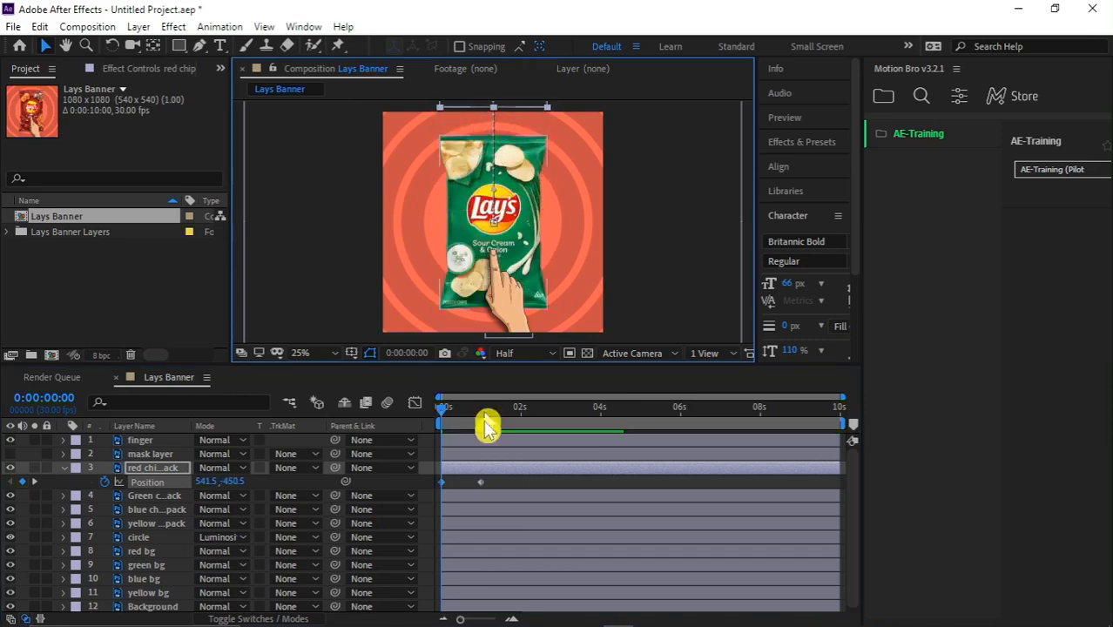
Apply Easy Ease to both Position keyframes of the red chips pack
{"action": "left_click_drag", "start_coordinate": [514, 477], "coordinate": [425, 499]}
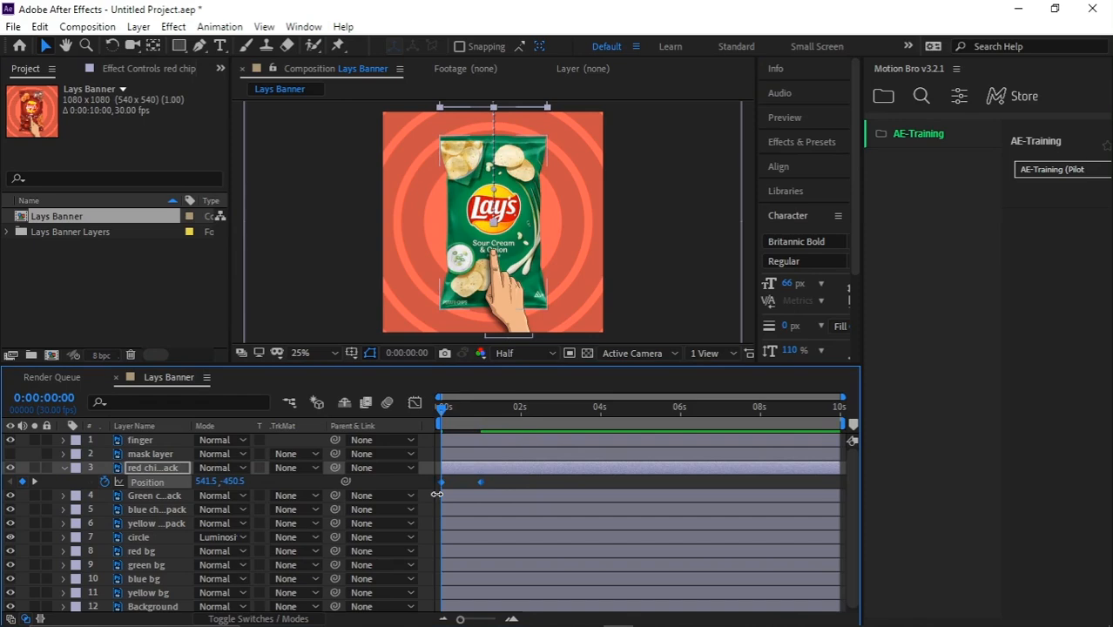
{"action": "key", "text": "equal"}
{"action": "right_click", "coordinate": [521, 485]}
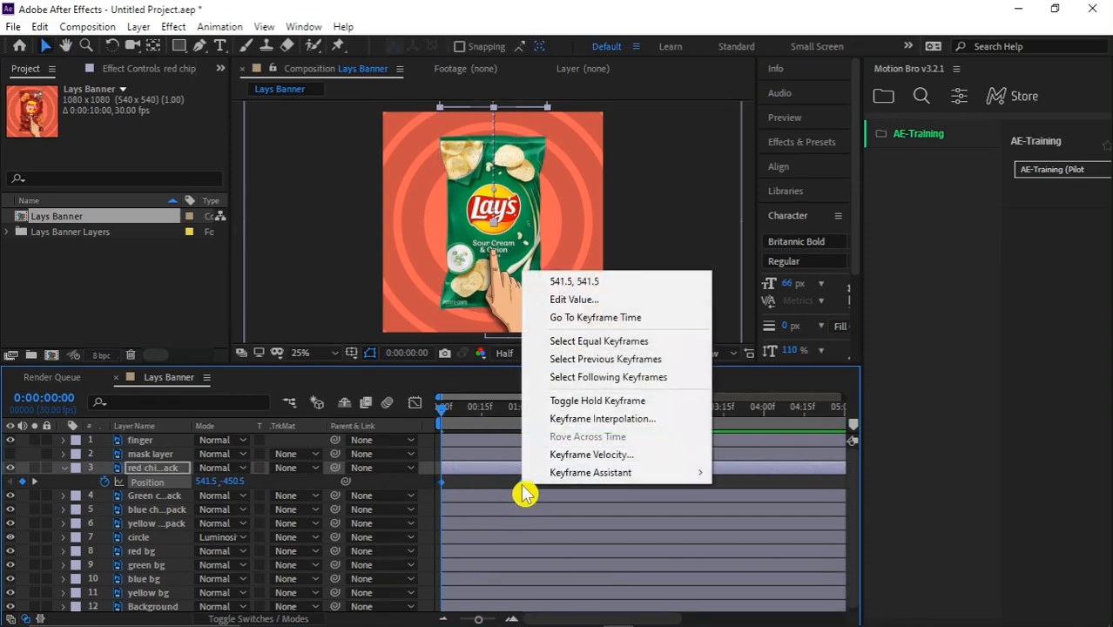
{"action": "mouse_move", "coordinate": [592, 474]}
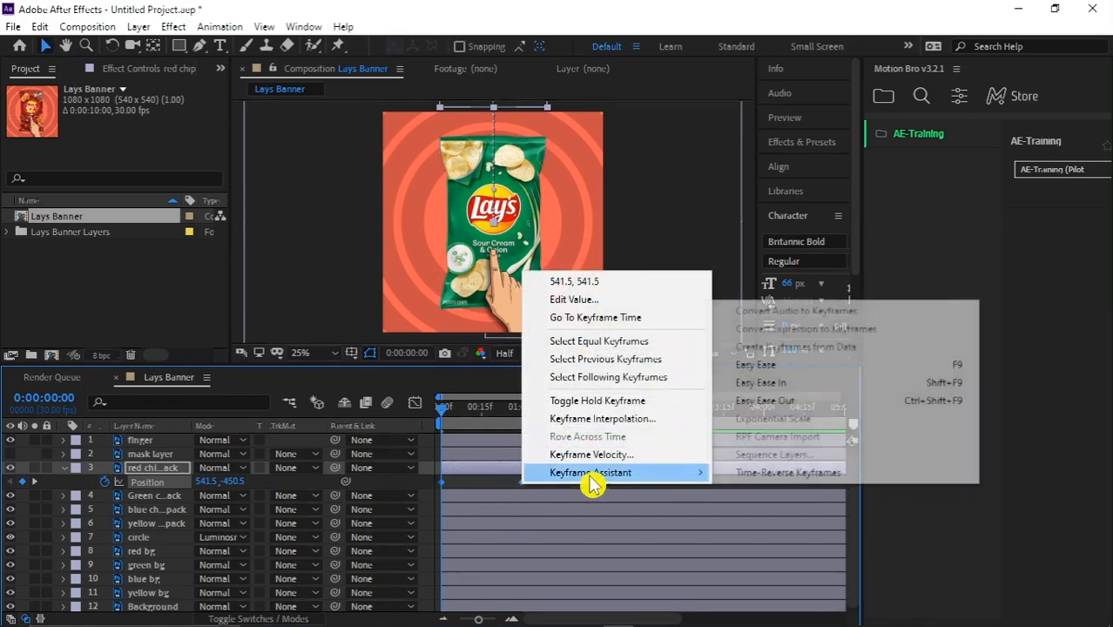
{"action": "left_click", "coordinate": [959, 376]}
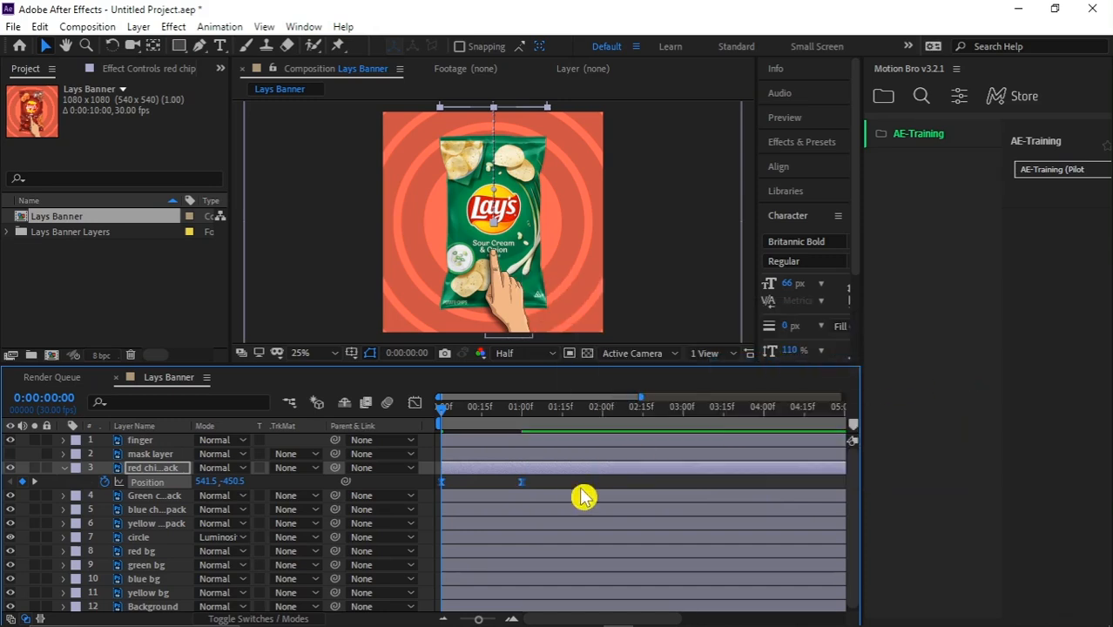
Reshape the red pack's speed graph to peak early and slow gradually towards 1:00, and preview the entrance
{"action": "left_click", "coordinate": [414, 402]}
{"action": "left_click_drag", "start_coordinate": [587, 503], "coordinate": [481, 584]}
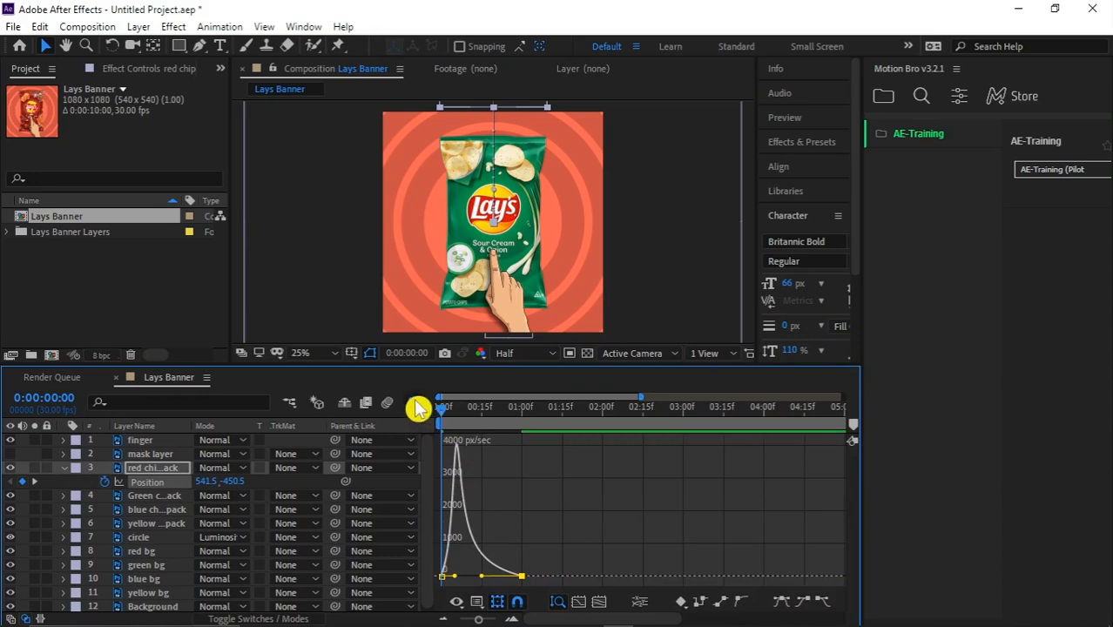
{"action": "left_click", "coordinate": [415, 404]}
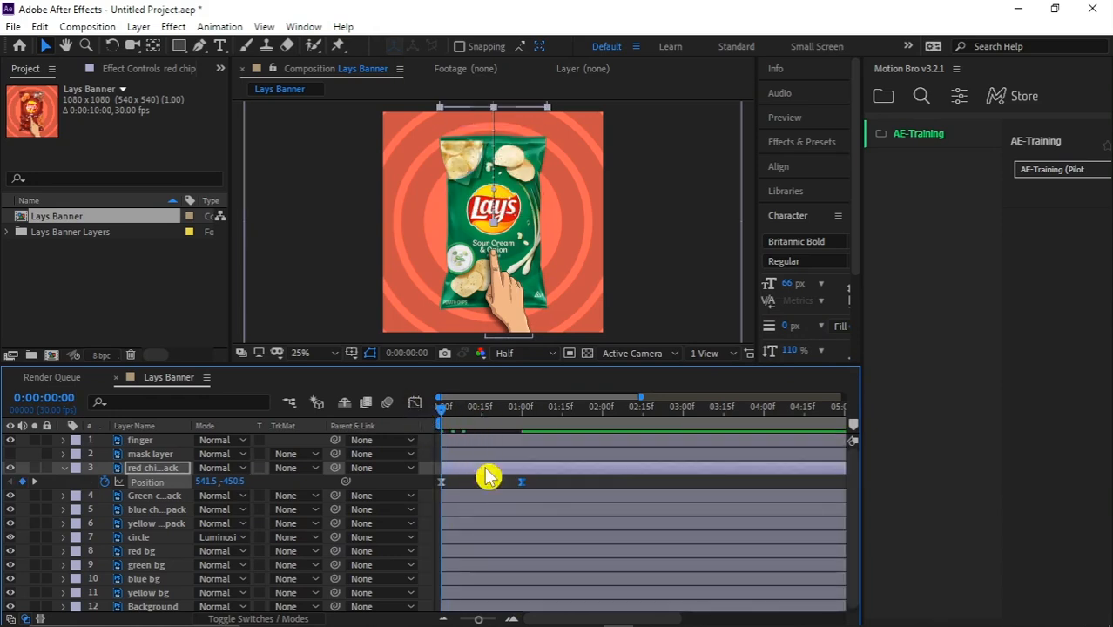
{"action": "key", "text": "space"}
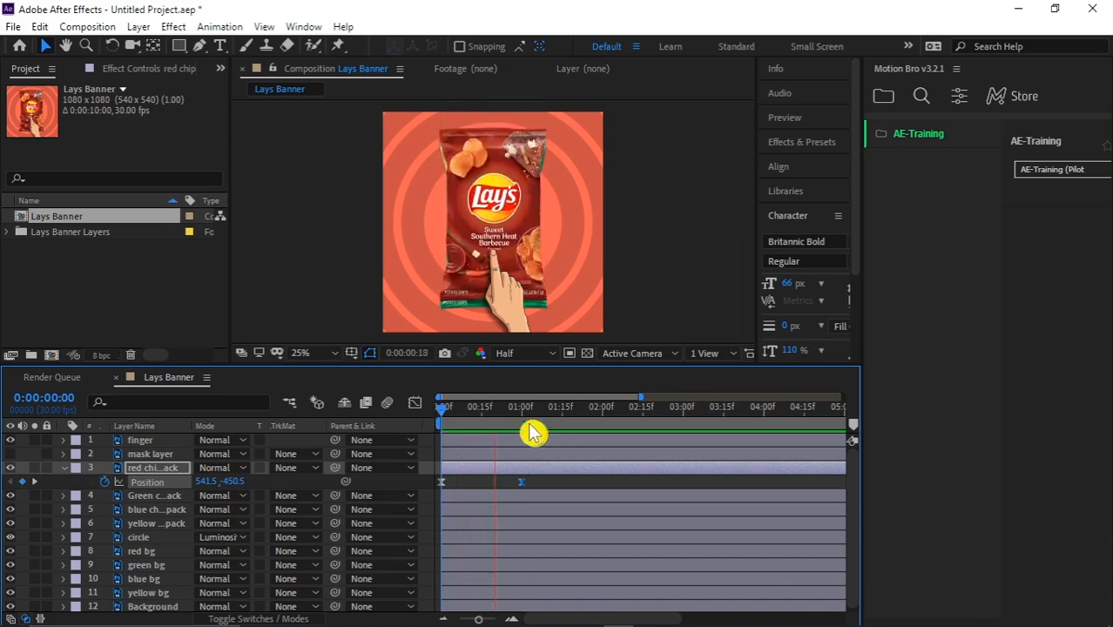
Add a Position keyframe at 1:11 to hold the red pack in the centre, and preview from the start
{"action": "left_click", "coordinate": [541, 420]}
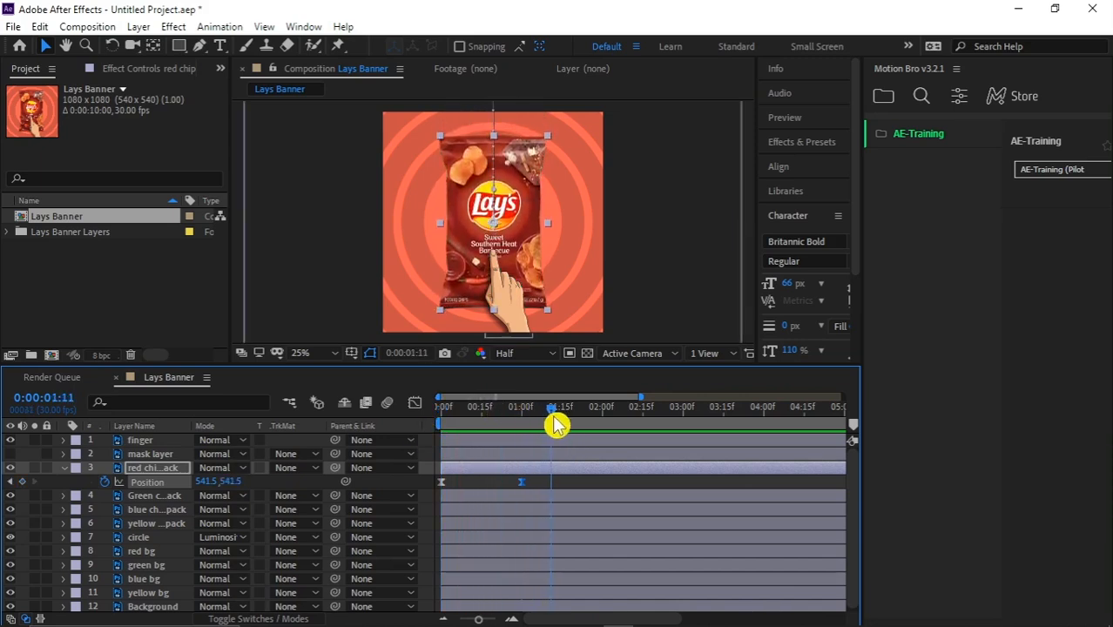
{"action": "left_click", "coordinate": [22, 482]}
{"action": "left_click_drag", "start_coordinate": [542, 408], "coordinate": [438, 422]}
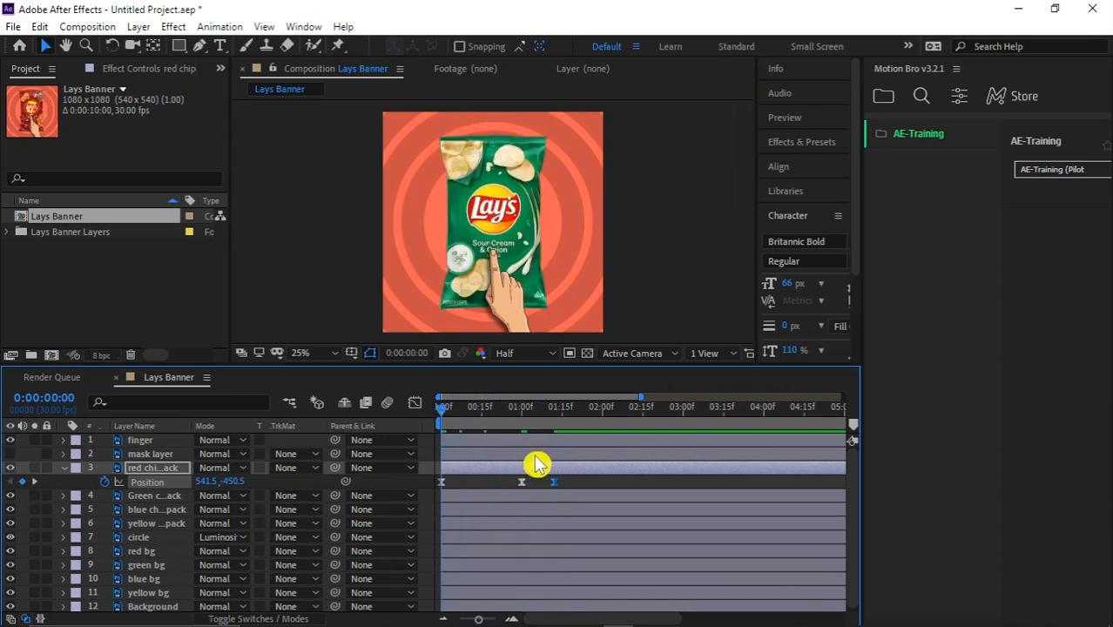
{"action": "key", "text": "space"}
{"action": "key", "text": "space"}
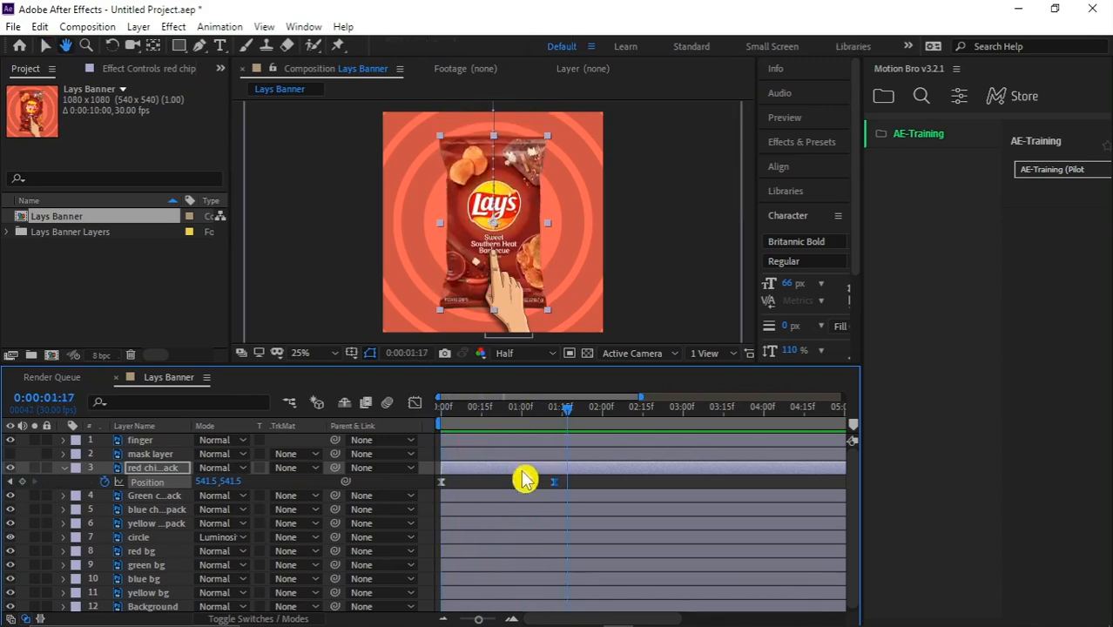
Move the red pack's third Position keyframe to 1:20 and preview the hold from the start
{"action": "left_click_drag", "start_coordinate": [567, 409], "coordinate": [525, 425]}
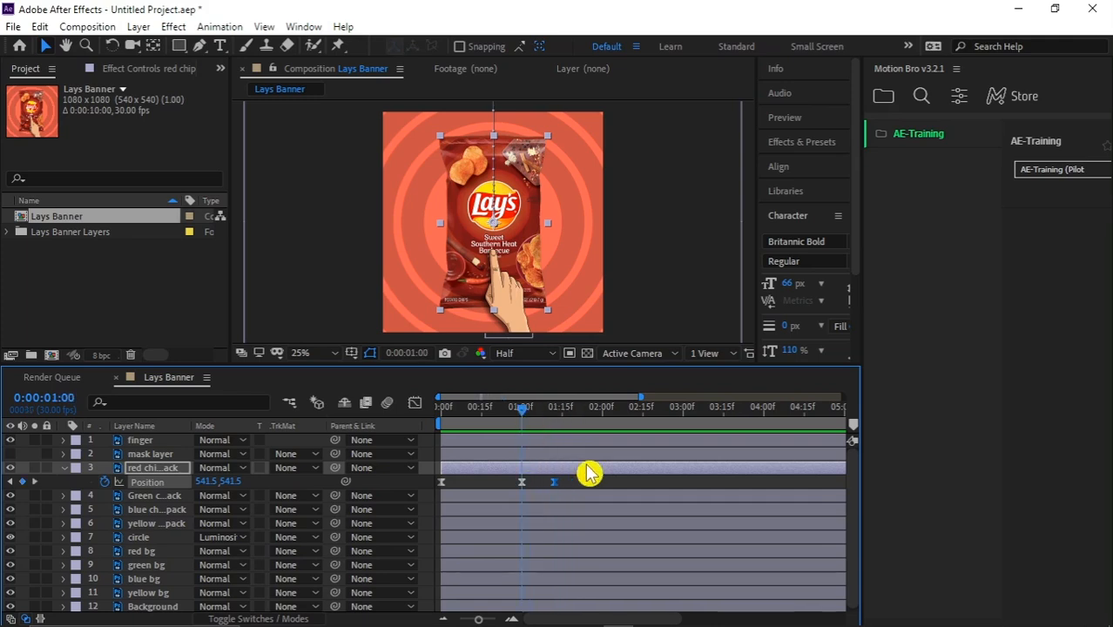
{"action": "key", "text": "shift+Page_Down"}
{"action": "key", "text": "shift+Page_Down"}
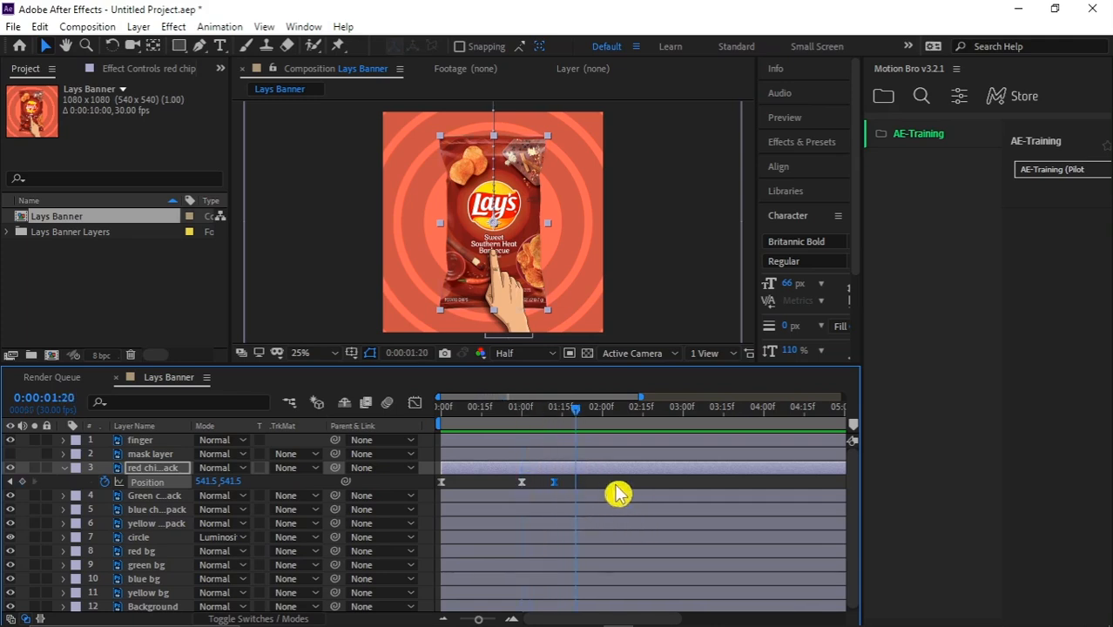
{"action": "left_click_drag", "start_coordinate": [616, 494], "coordinate": [560, 494]}
{"action": "key", "text": "minus"}
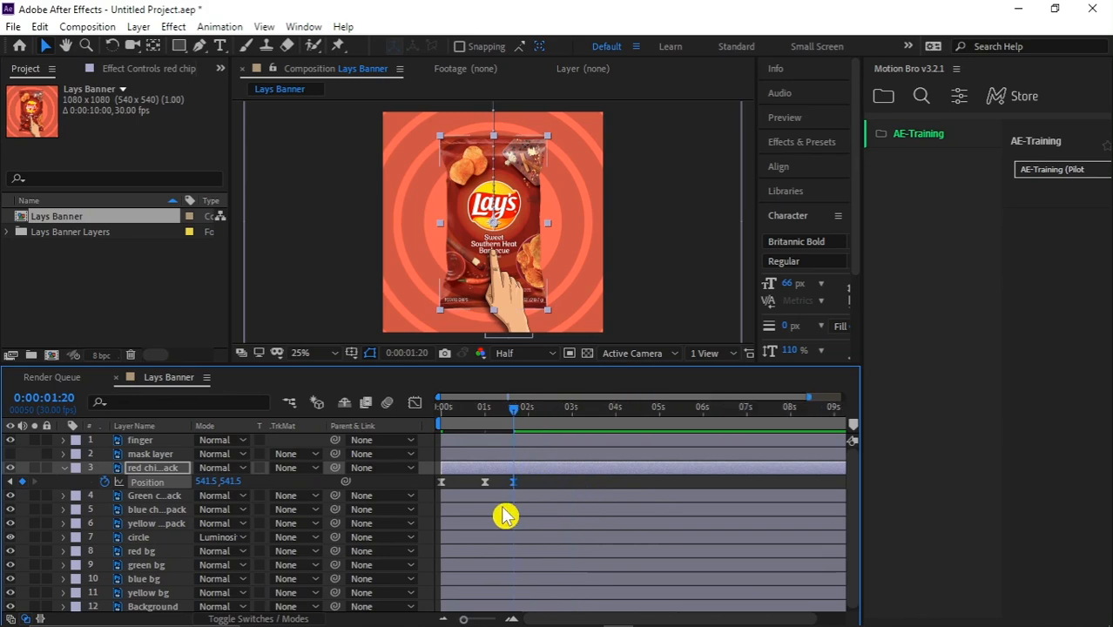
{"action": "key", "text": "minus"}
{"action": "left_click_drag", "start_coordinate": [514, 410], "coordinate": [405, 438]}
{"action": "key", "text": "space"}
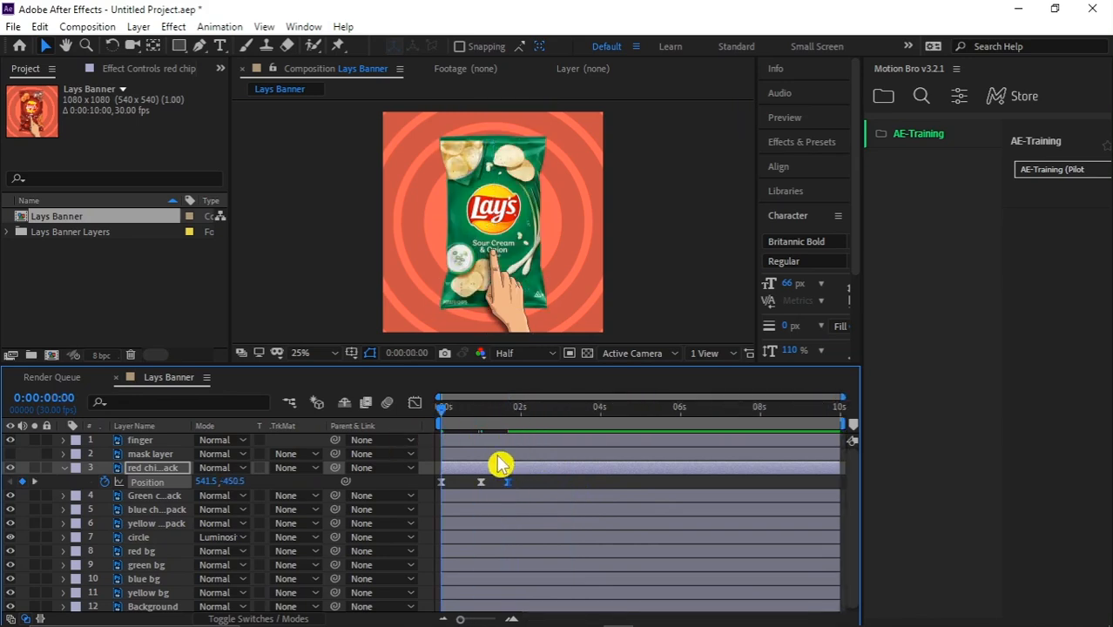
Move the red pack's third Position keyframe to 1:10 to shorten the hold
{"action": "left_click", "coordinate": [501, 410]}
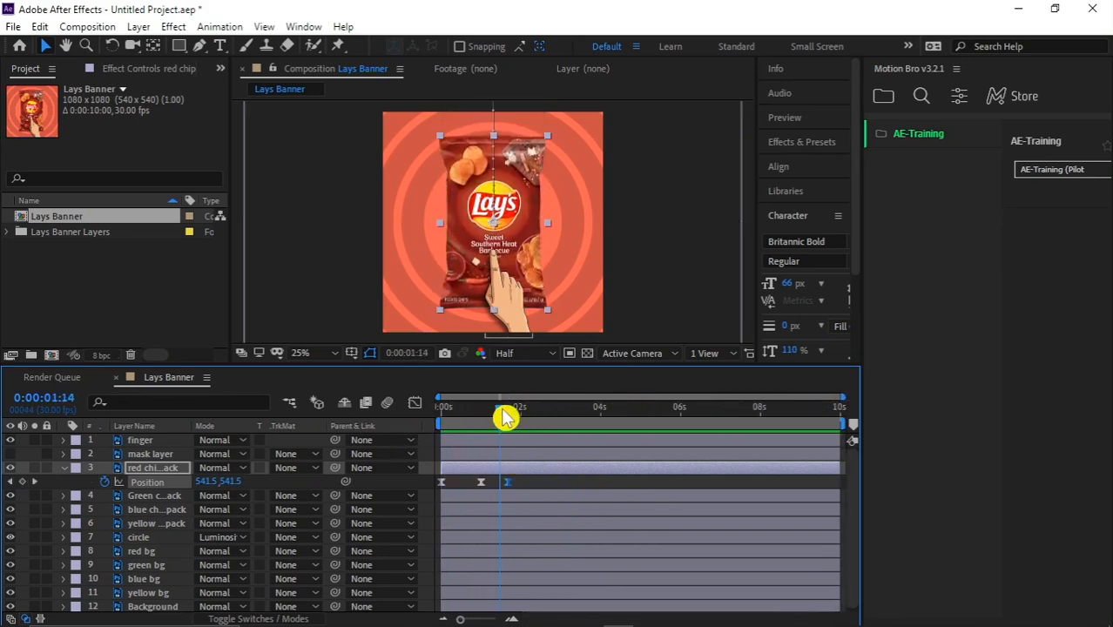
{"action": "left_click_drag", "start_coordinate": [482, 418], "coordinate": [494, 443]}
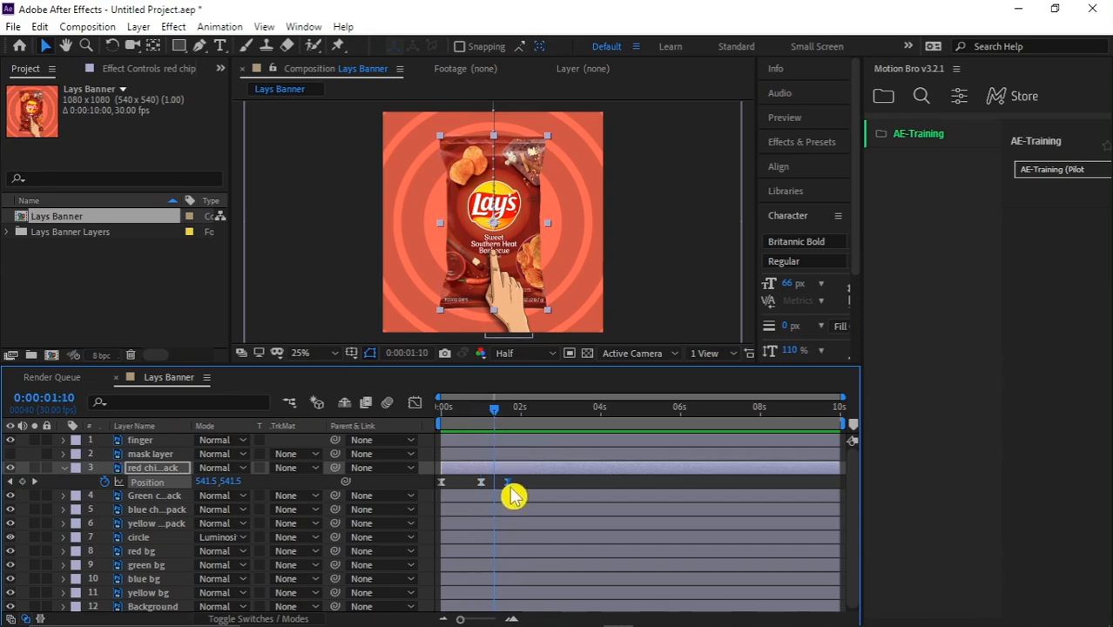
{"action": "left_click_drag", "start_coordinate": [507, 484], "coordinate": [495, 486]}
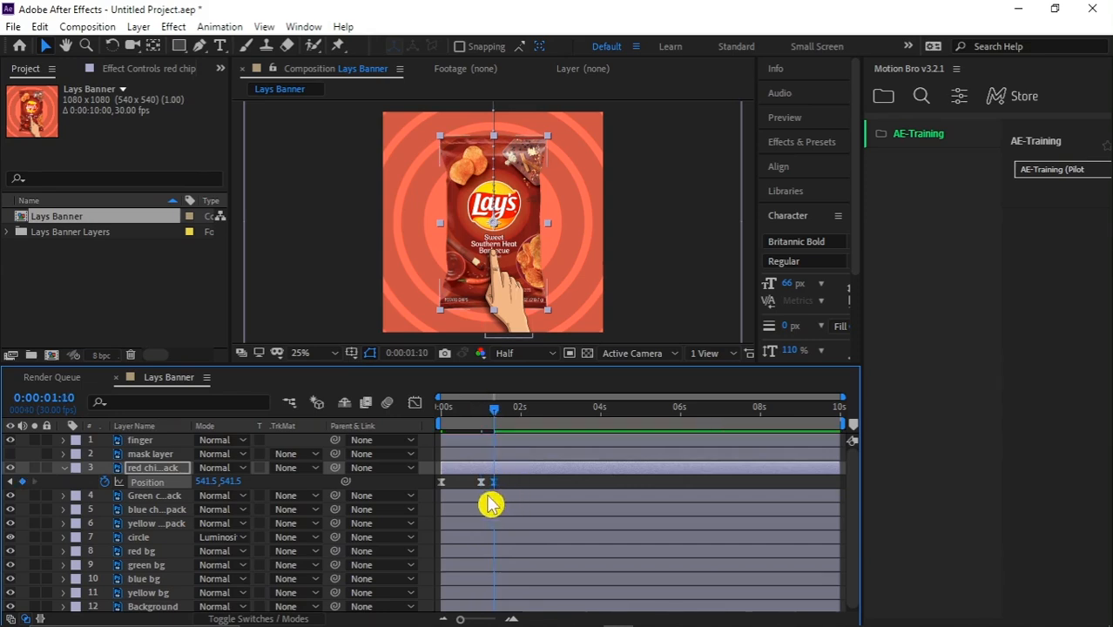
{"action": "left_click", "coordinate": [491, 503]}
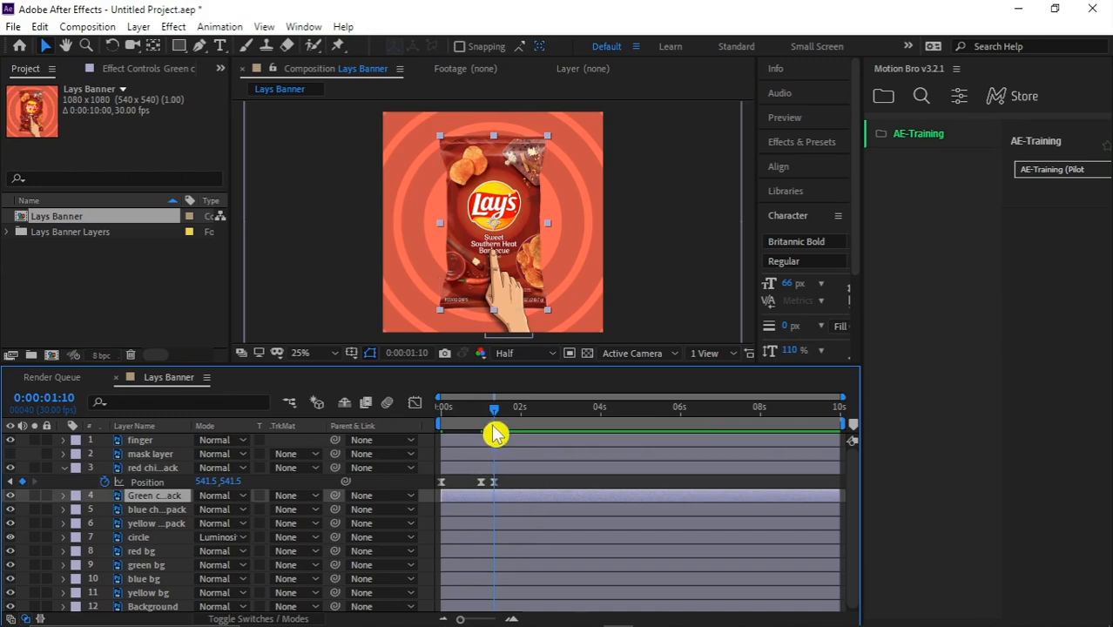
At 2:10, move the red chips pack left out of the frame to position -306.5, 541.5, and preview the exit
{"action": "left_click", "coordinate": [505, 474]}
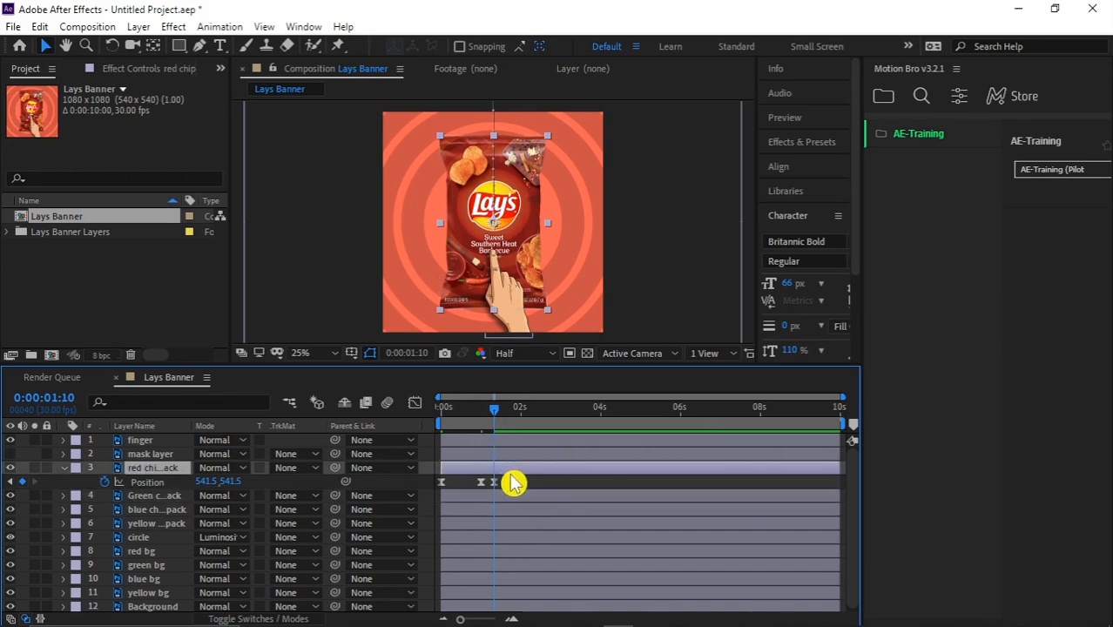
{"action": "key", "text": "shift+Page_Down"}
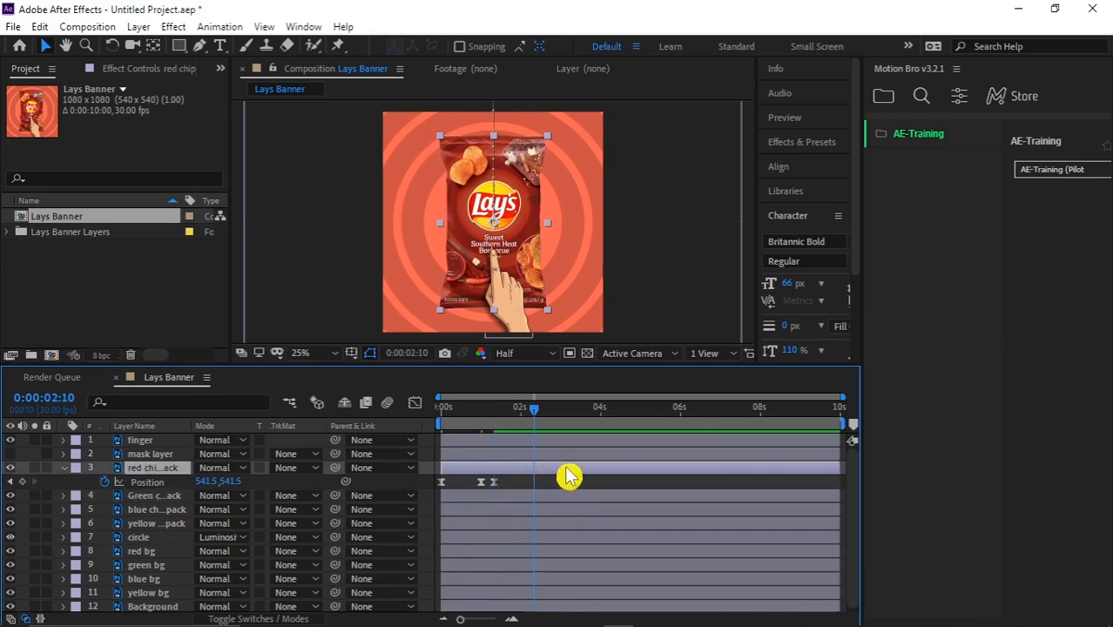
{"action": "left_click_drag", "start_coordinate": [510, 234], "coordinate": [336, 233]}
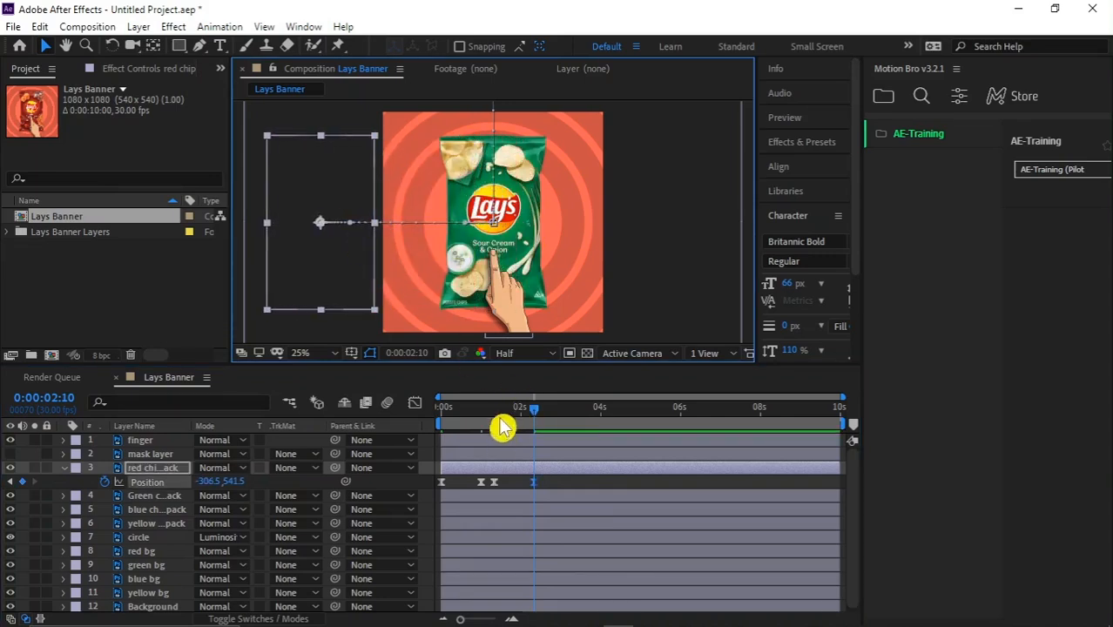
{"action": "left_click_drag", "start_coordinate": [505, 409], "coordinate": [432, 421]}
{"action": "key", "text": "space"}
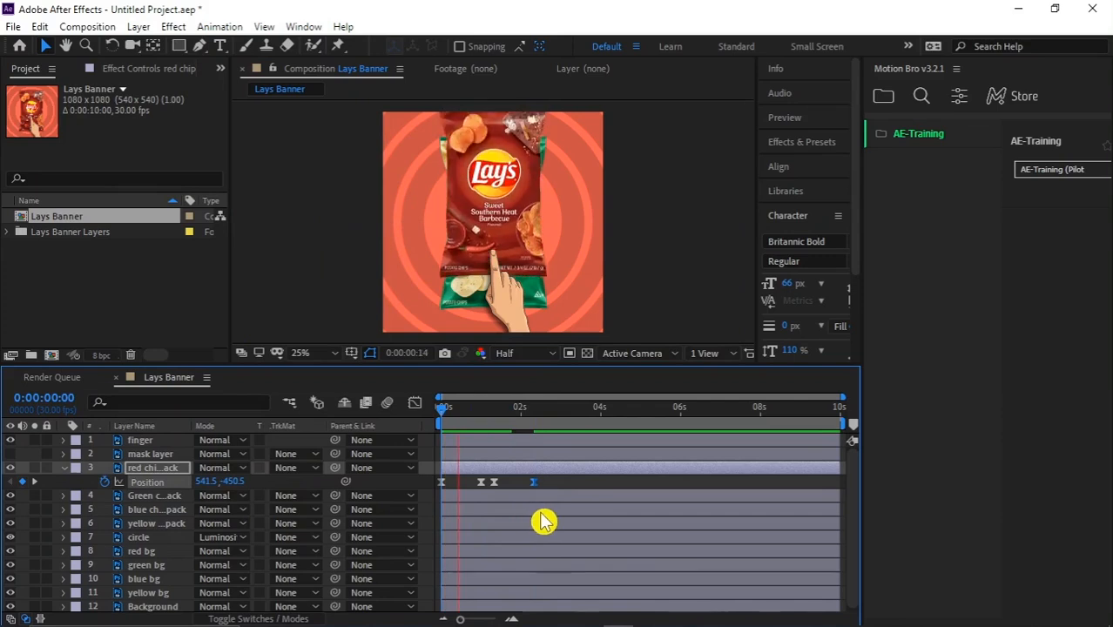
{"action": "mouse_move", "coordinate": [517, 418]}
{"action": "left_mouse_down"}
{"action": "mouse_move", "coordinate": [504, 415]}
{"action": "mouse_move", "coordinate": [531, 420]}
{"action": "left_mouse_up"}
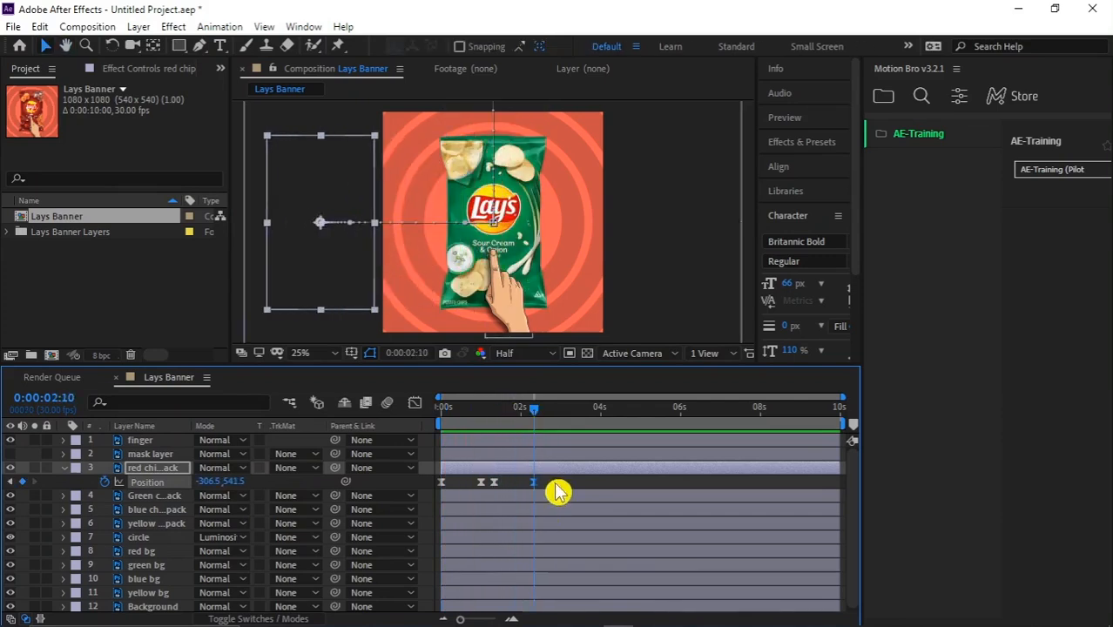
Soften the red pack's exit speed curve between 1:10 and 2:10 by adjusting both easing handles, and return to the start
{"action": "left_click", "coordinate": [494, 482]}
{"action": "left_click", "coordinate": [416, 403]}
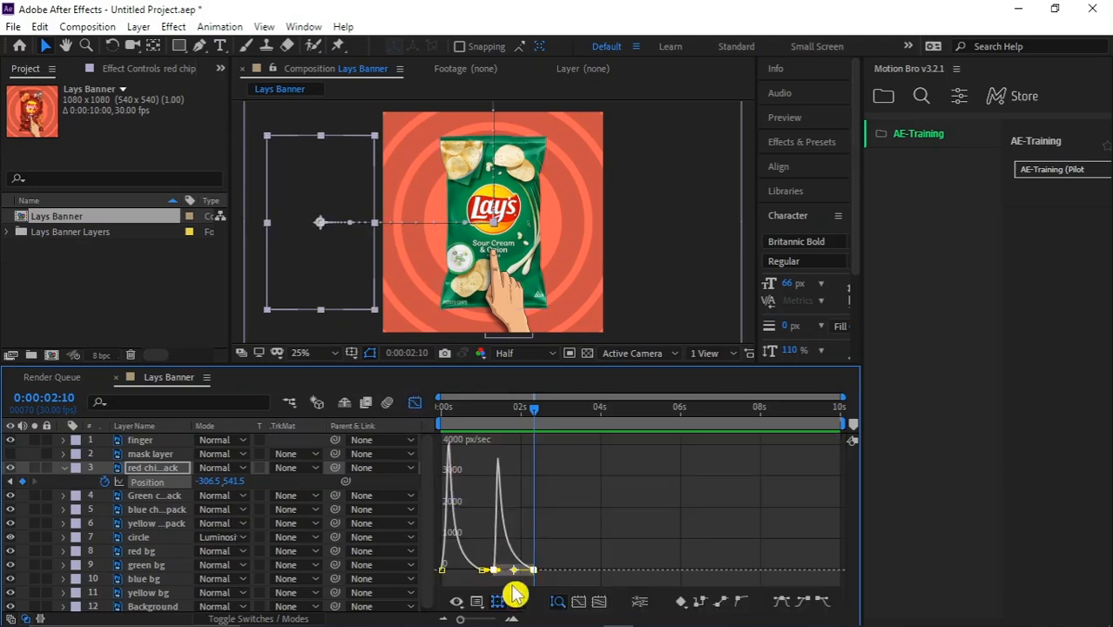
{"action": "scroll", "coordinate": [512, 585], "scroll_direction": "up", "scroll_amount": 2}
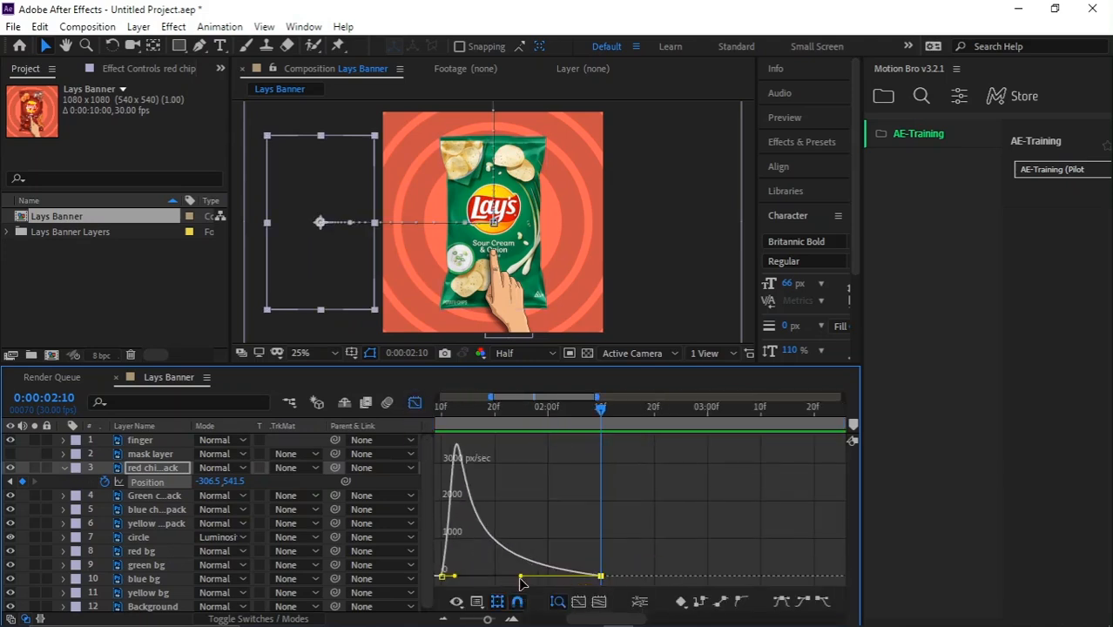
{"action": "left_click_drag", "start_coordinate": [521, 578], "coordinate": [529, 577]}
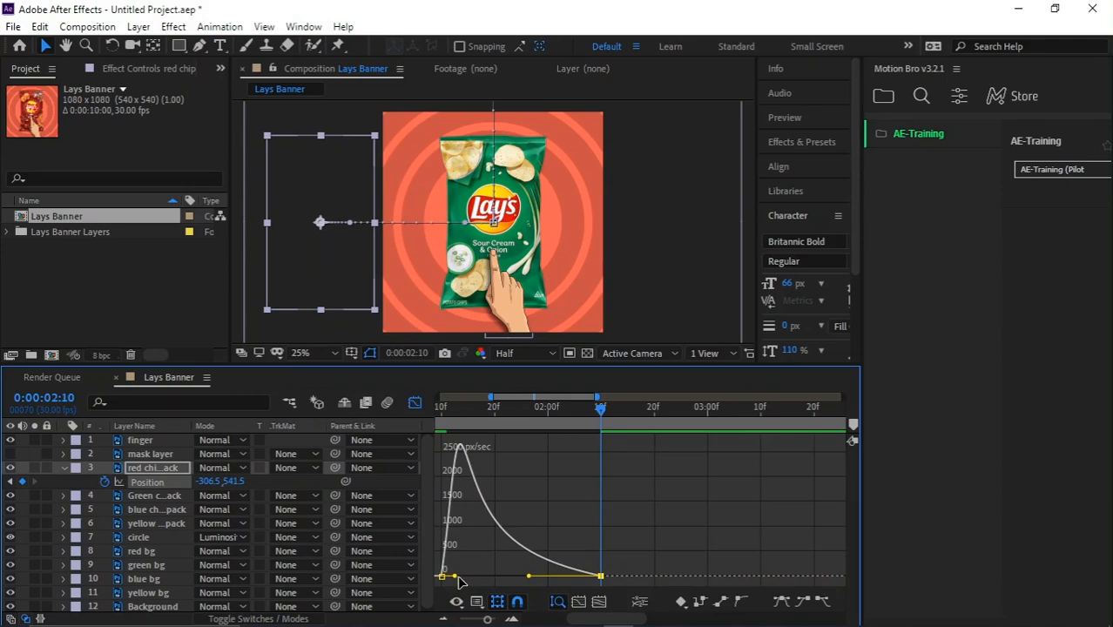
{"action": "left_click_drag", "start_coordinate": [459, 582], "coordinate": [477, 579]}
{"action": "left_click", "coordinate": [416, 403]}
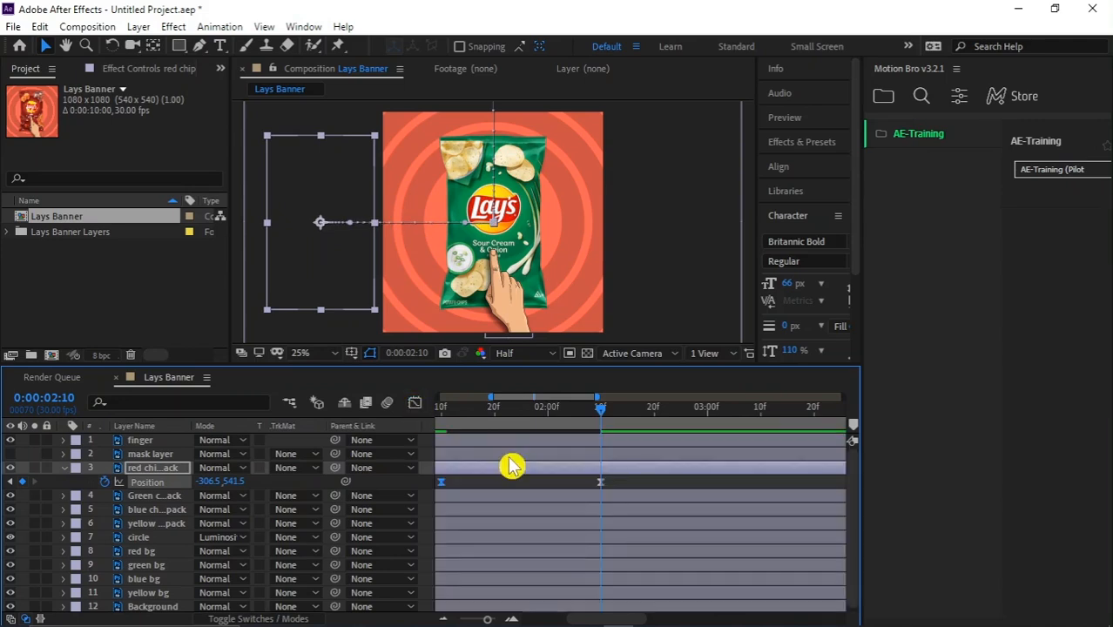
{"action": "scroll", "coordinate": [510, 440], "scroll_direction": "down", "scroll_amount": 2}
{"action": "left_click_drag", "start_coordinate": [510, 417], "coordinate": [436, 422]}
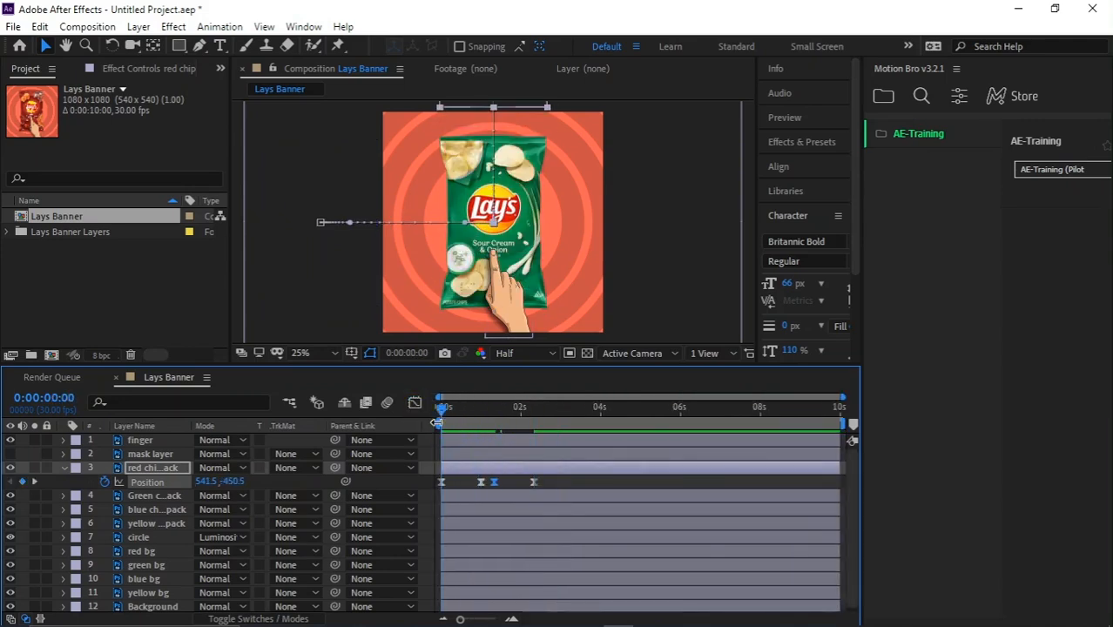
Preview the red pack's animation, then shift the green, blue and yellow pack layers to start at 2:10 with their Position properties shown
{"action": "key", "text": "space"}
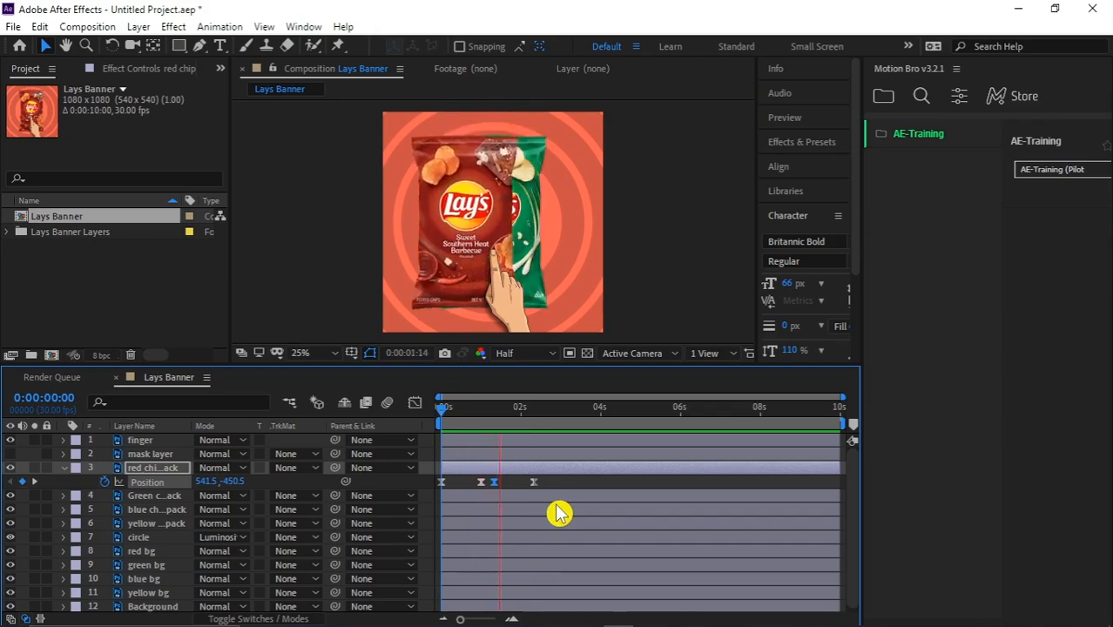
{"action": "left_click_drag", "start_coordinate": [507, 416], "coordinate": [536, 416]}
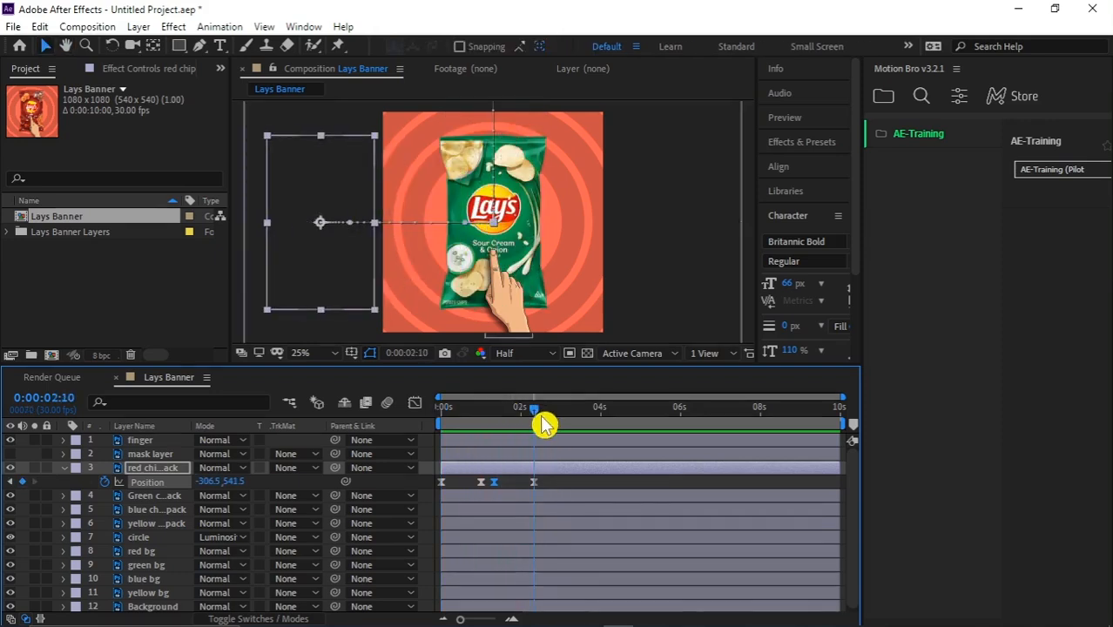
{"action": "left_click", "coordinate": [545, 498]}
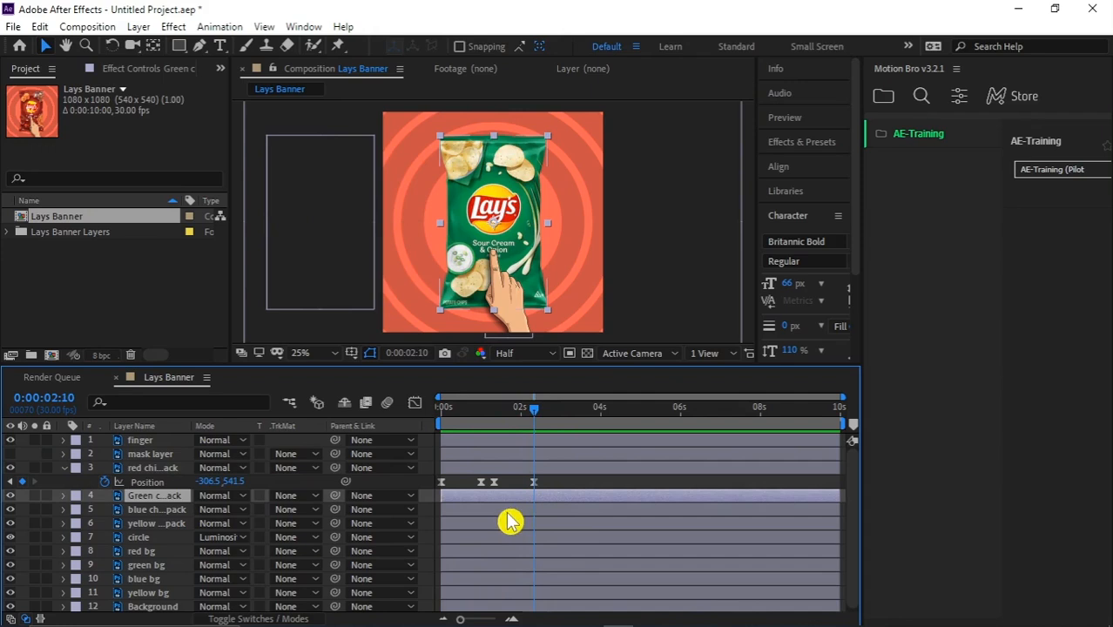
{"action": "left_click", "coordinate": [504, 512], "text": "shift"}
{"action": "left_click", "coordinate": [500, 526], "text": "shift"}
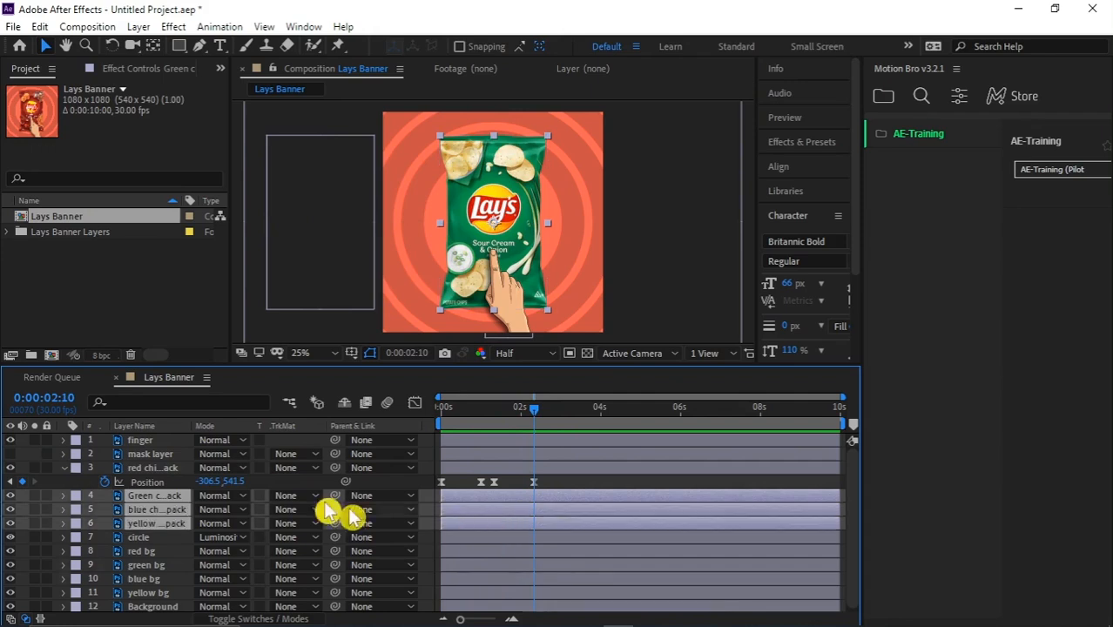
{"action": "key", "text": "p"}
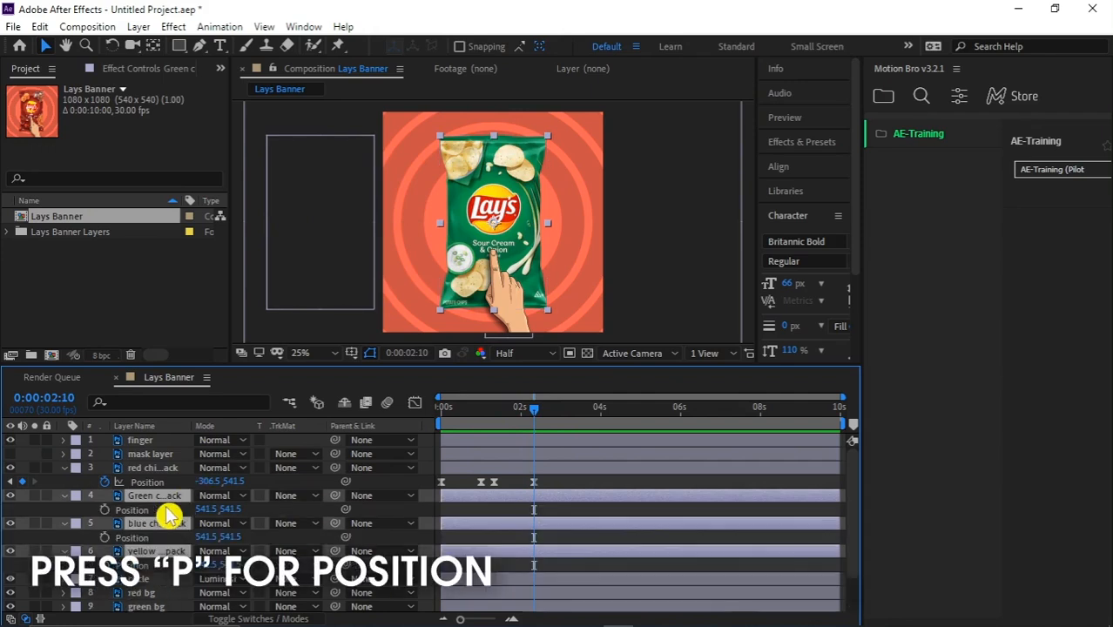
{"action": "left_click_drag", "start_coordinate": [451, 501], "coordinate": [536, 500]}
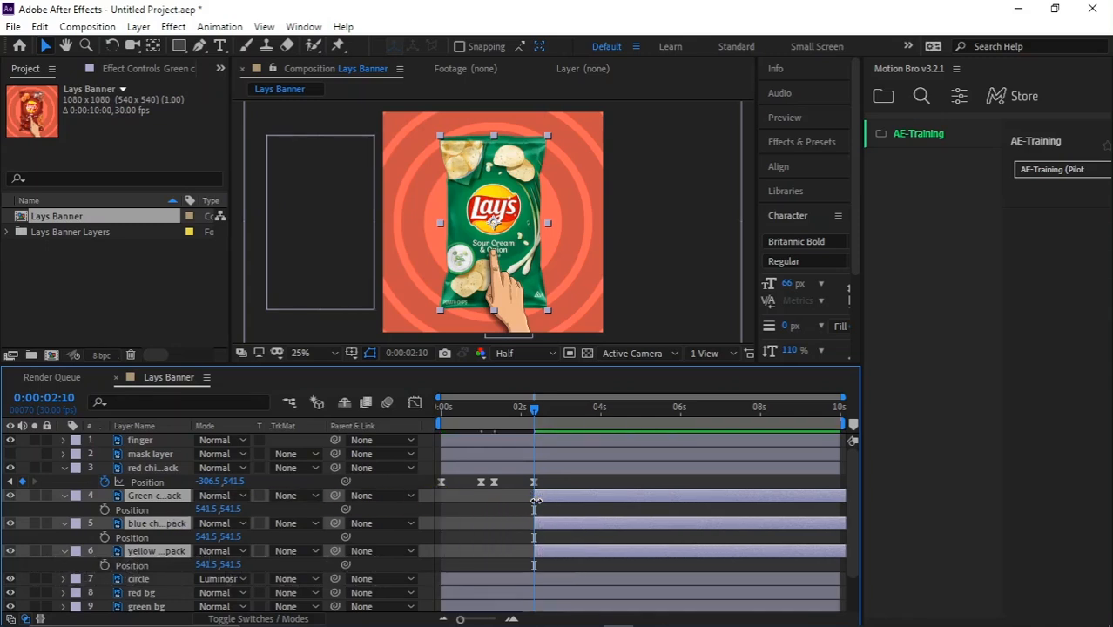
Add Position keyframes at 2:10 and 3:10 to the green, blue and yellow pack layers
{"action": "left_click", "coordinate": [105, 510]}
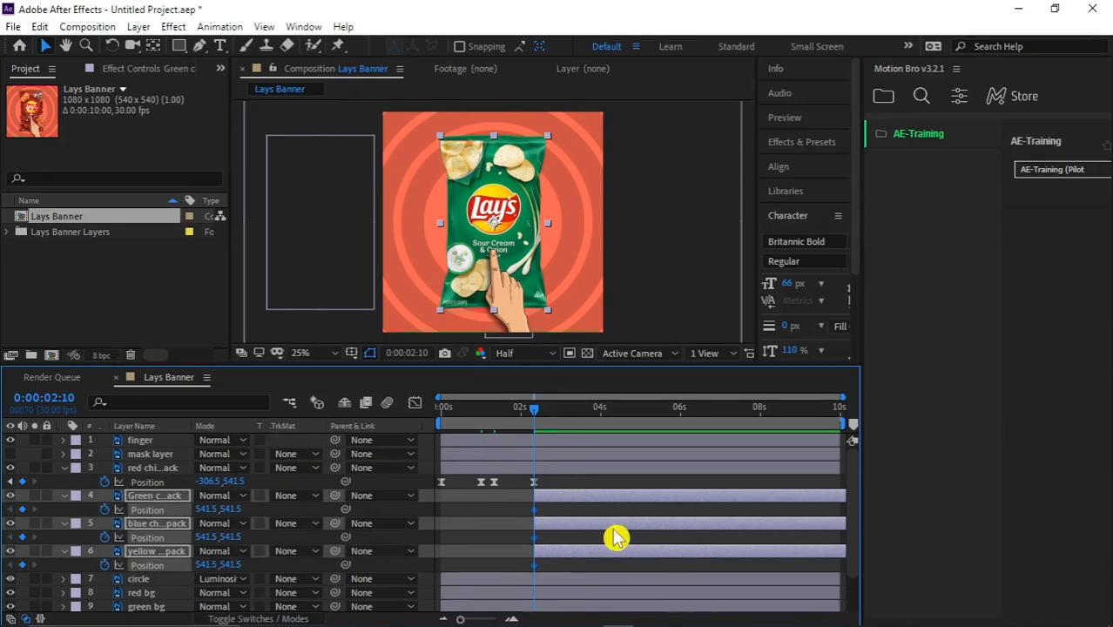
{"action": "key", "text": "shift+Page_Down"}
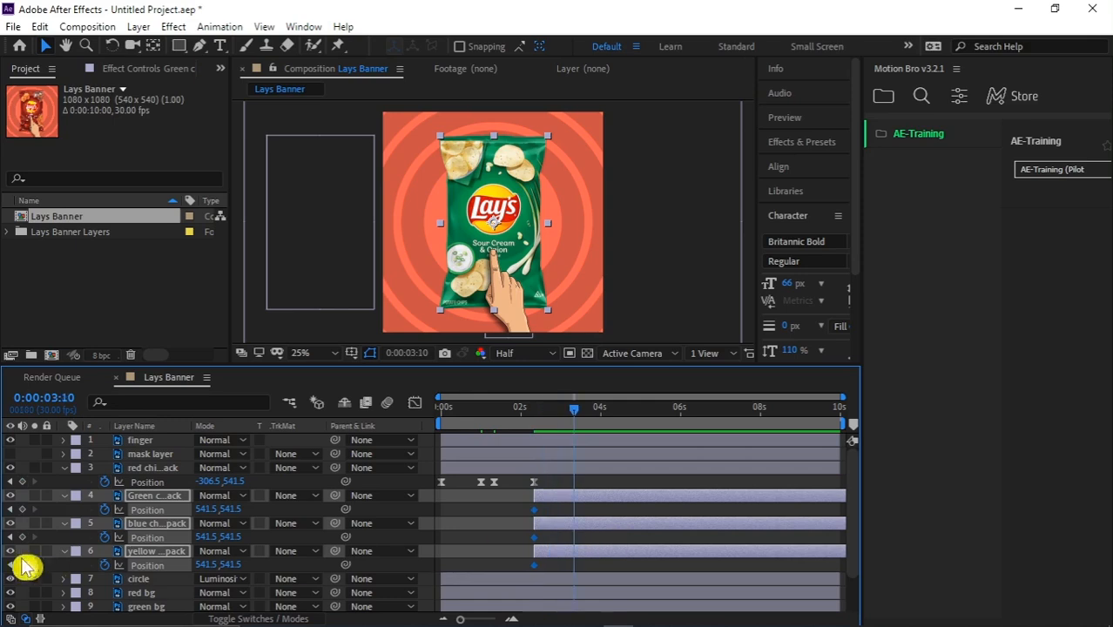
{"action": "left_click", "coordinate": [22, 509]}
{"action": "left_click", "coordinate": [22, 538]}
{"action": "left_click", "coordinate": [22, 565]}
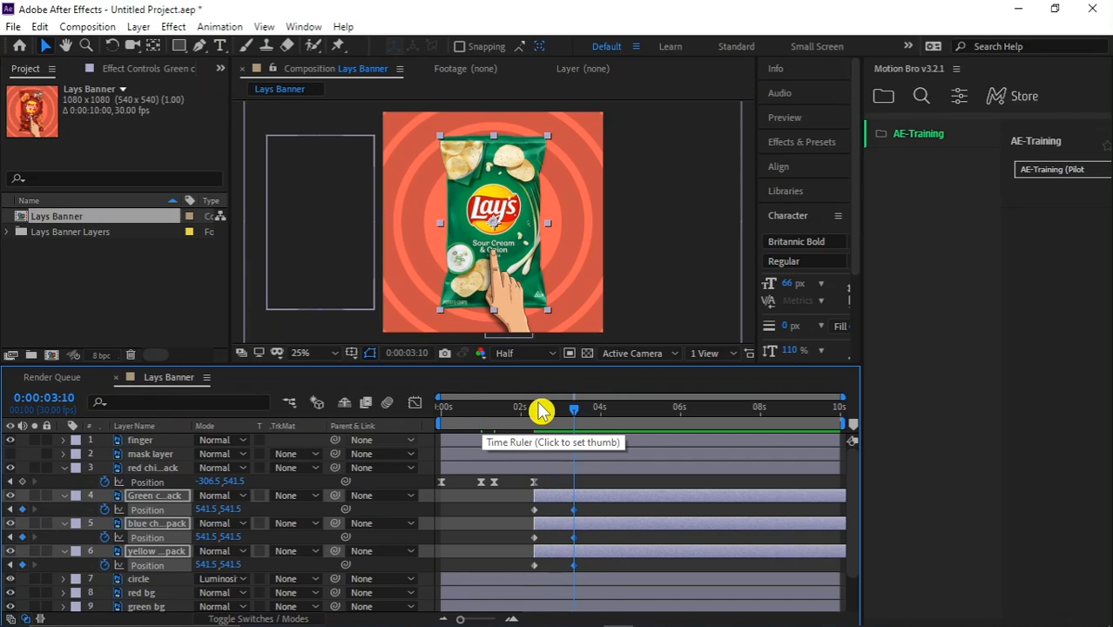
Add Position keyframes at 3:20 to the green, blue and yellow packs for a short hold
{"action": "left_click", "coordinate": [22, 510]}
{"action": "left_click", "coordinate": [22, 538]}
{"action": "left_click", "coordinate": [22, 566]}
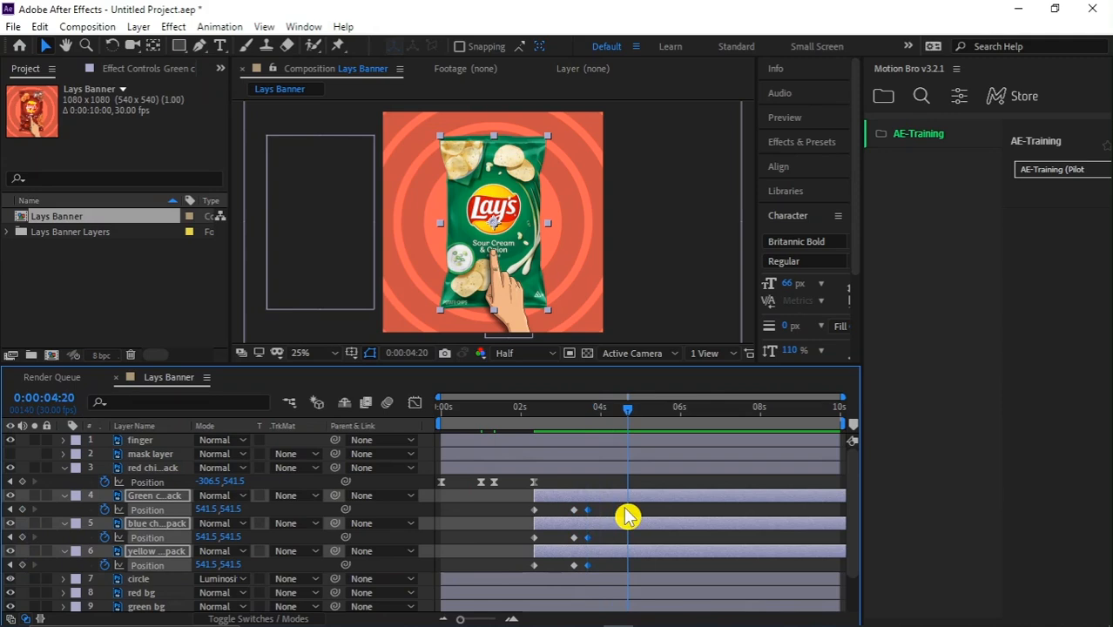
Add Position keyframes at 4:20 to the three packs and delete the yellow pack's one
{"action": "left_click", "coordinate": [22, 510]}
{"action": "left_click", "coordinate": [22, 538]}
{"action": "left_click", "coordinate": [21, 565]}
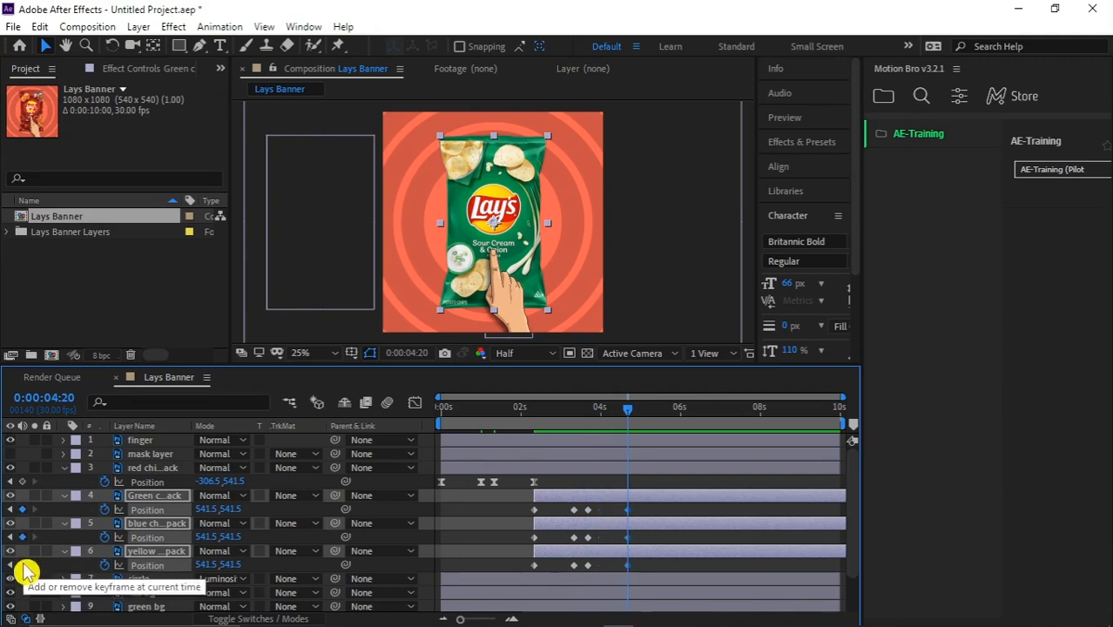
{"action": "left_click", "coordinate": [627, 566]}
{"action": "key", "text": "Delete"}
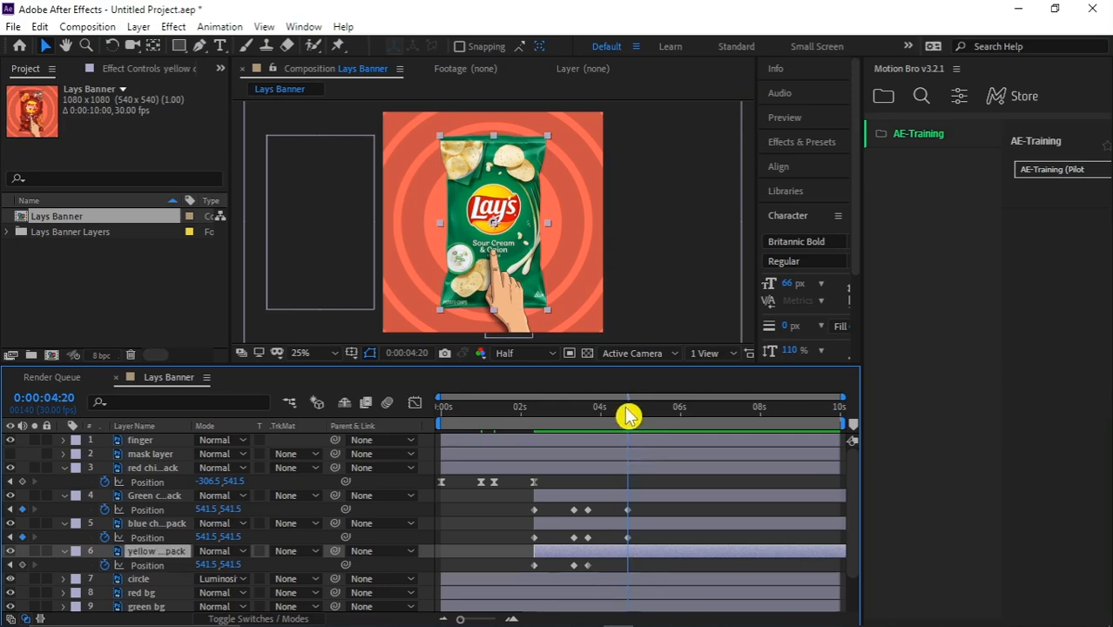
At 2:10, select the green, blue and yellow packs, show the rulers and place a vertical guide along the green pack's right edge
{"action": "left_click_drag", "start_coordinate": [628, 416], "coordinate": [540, 446]}
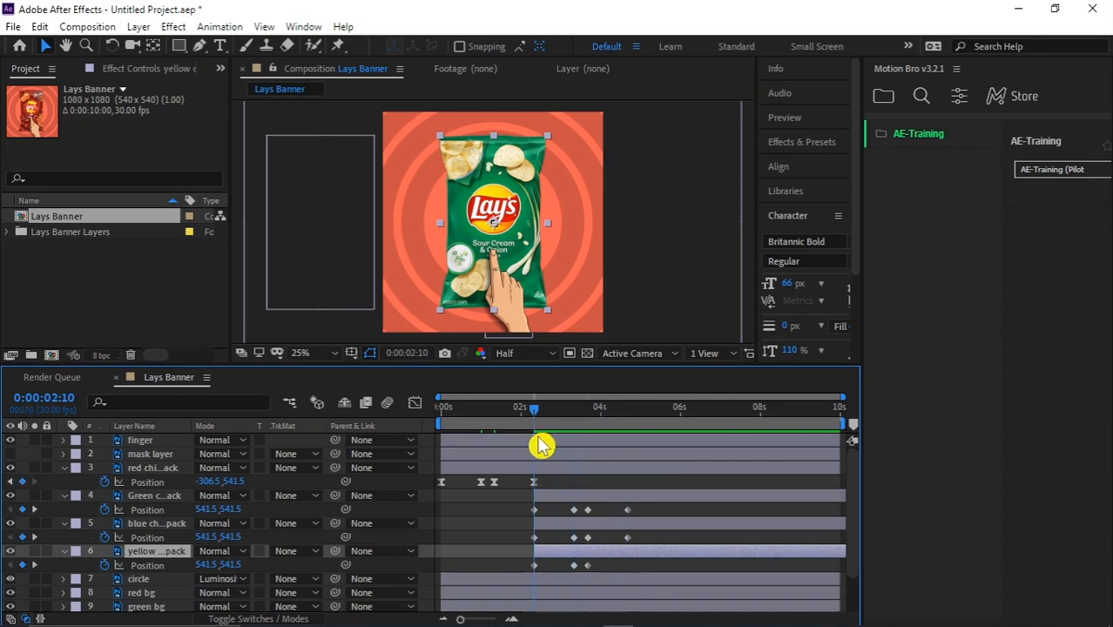
{"action": "left_click", "coordinate": [555, 497]}
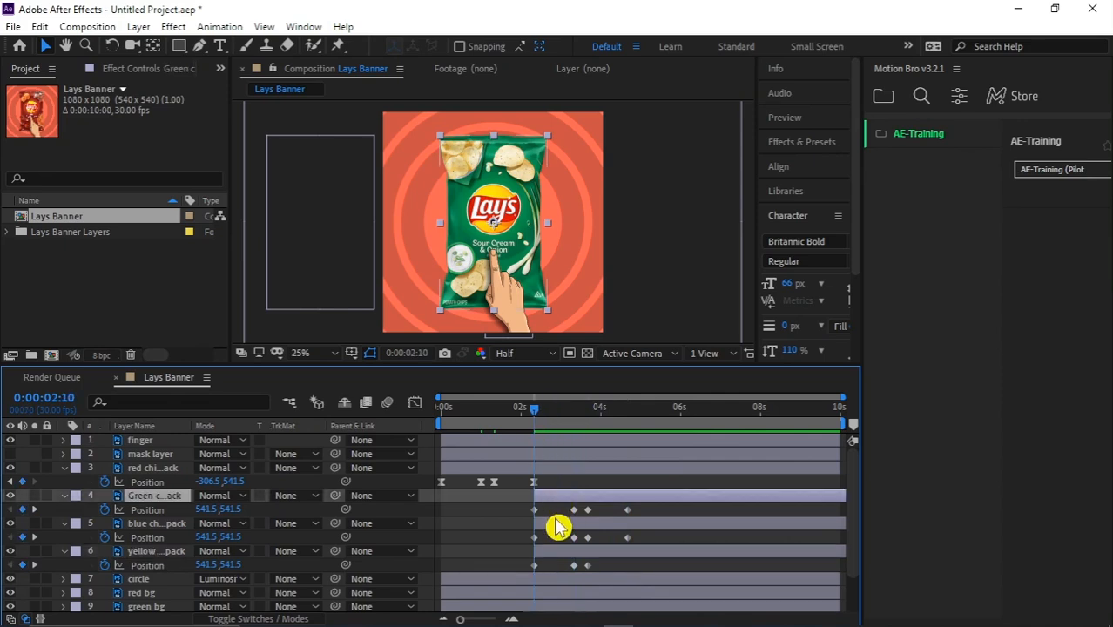
{"action": "left_click", "coordinate": [552, 552], "text": "shift"}
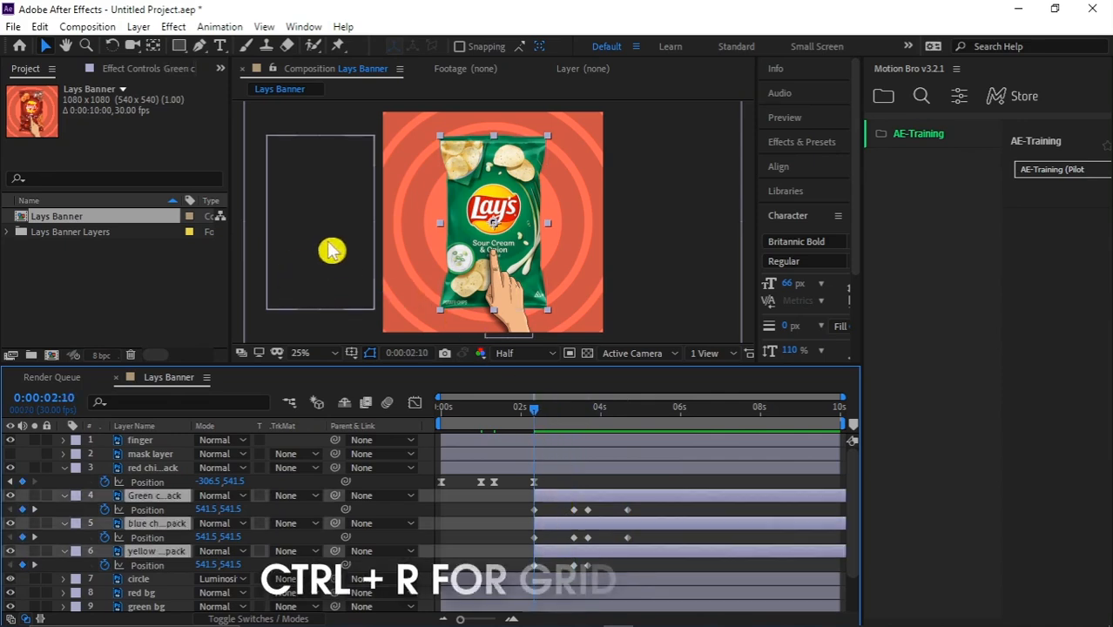
{"action": "key", "text": "ctrl+r"}
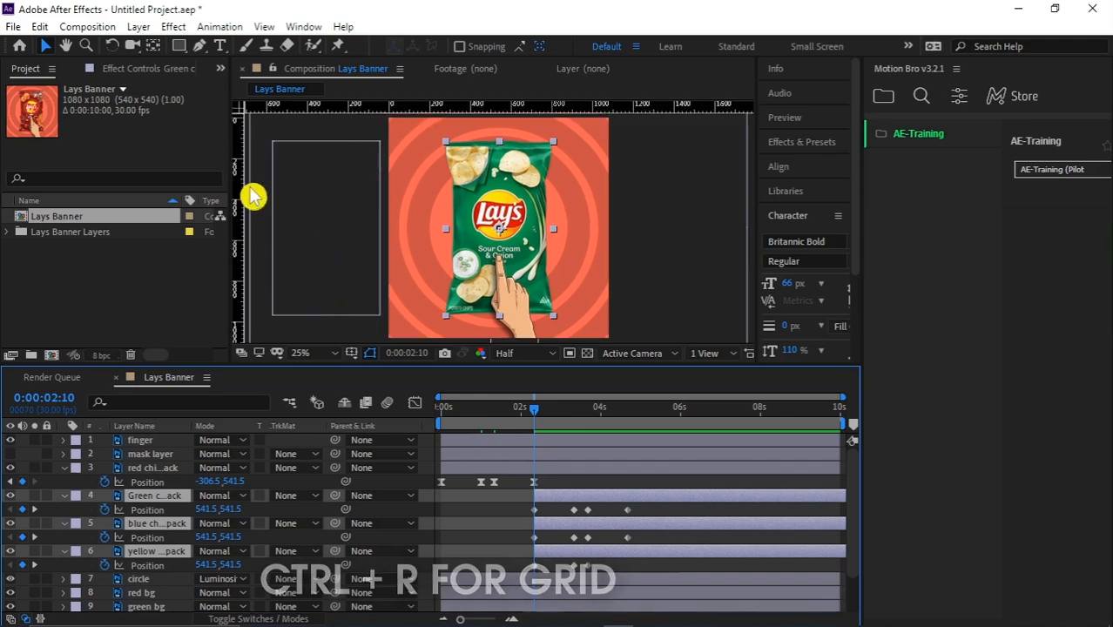
{"action": "left_click_drag", "start_coordinate": [244, 215], "coordinate": [520, 226]}
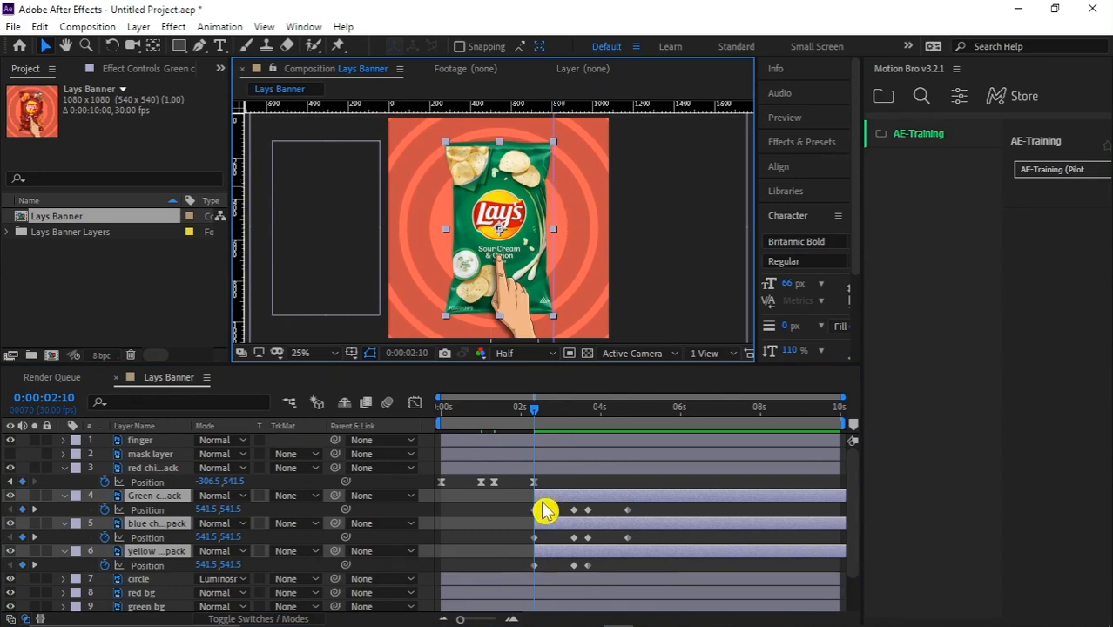
Move the three selected packs right at 2:10 to position 1107.5, 541.5, just past the guide
{"action": "left_click_drag", "start_coordinate": [508, 218], "coordinate": [615, 266]}
{"action": "key", "text": "Left"}
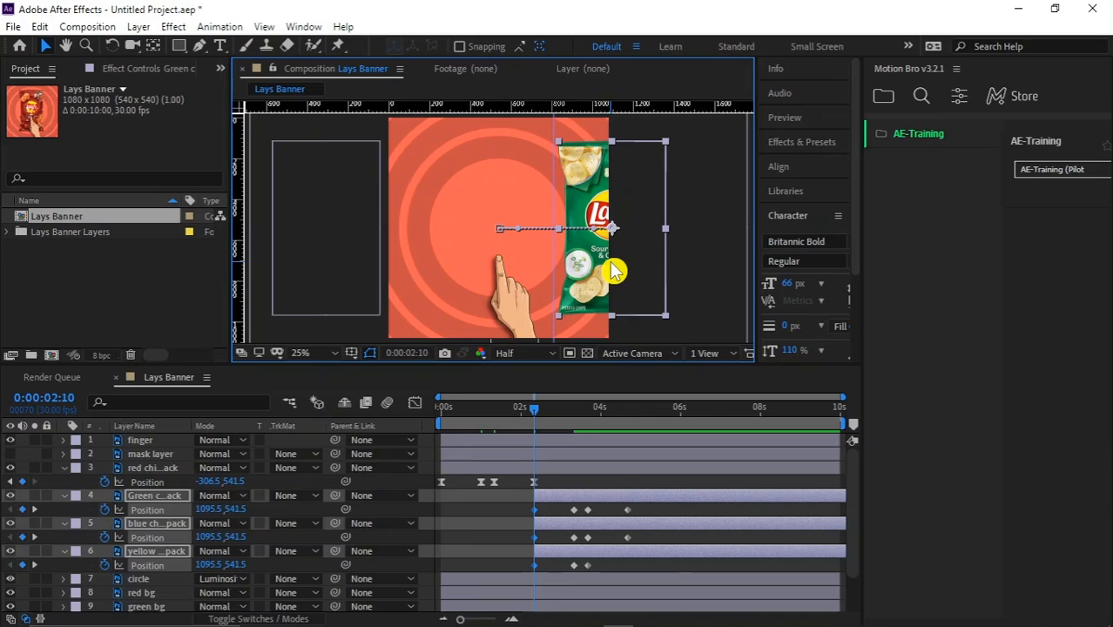
{"action": "key", "text": "Right"}
{"action": "key", "text": "Right"}
{"action": "key", "text": "Right"}
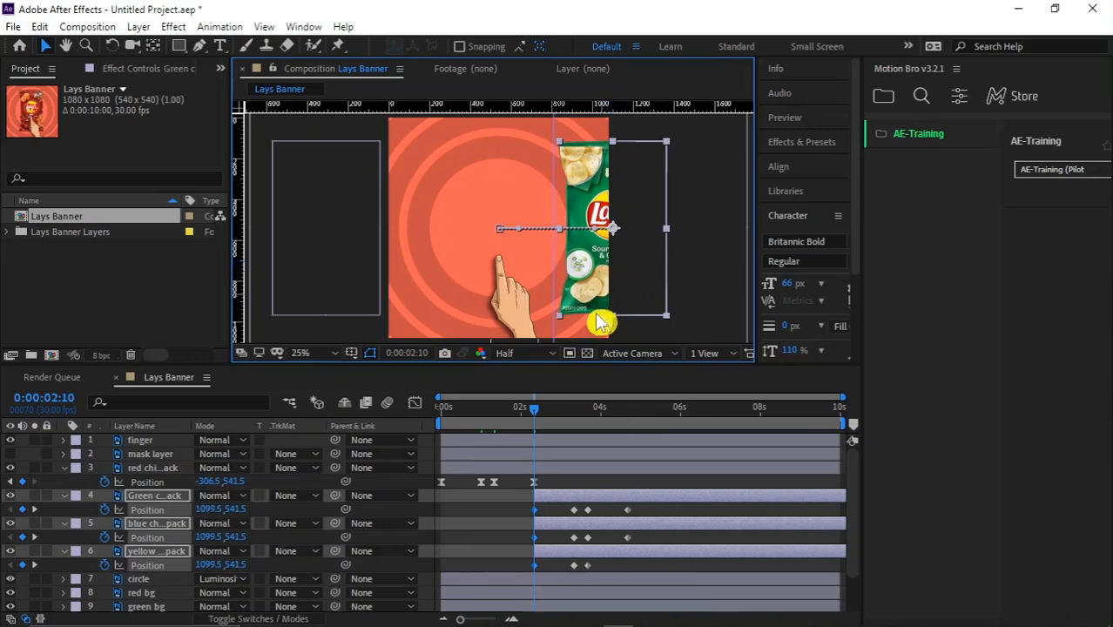
At 4:20, move the three packs left out of the frame to -286.5, 541.5 and delete the yellow pack's keyframe there
{"action": "left_click_drag", "start_coordinate": [535, 420], "coordinate": [628, 425]}
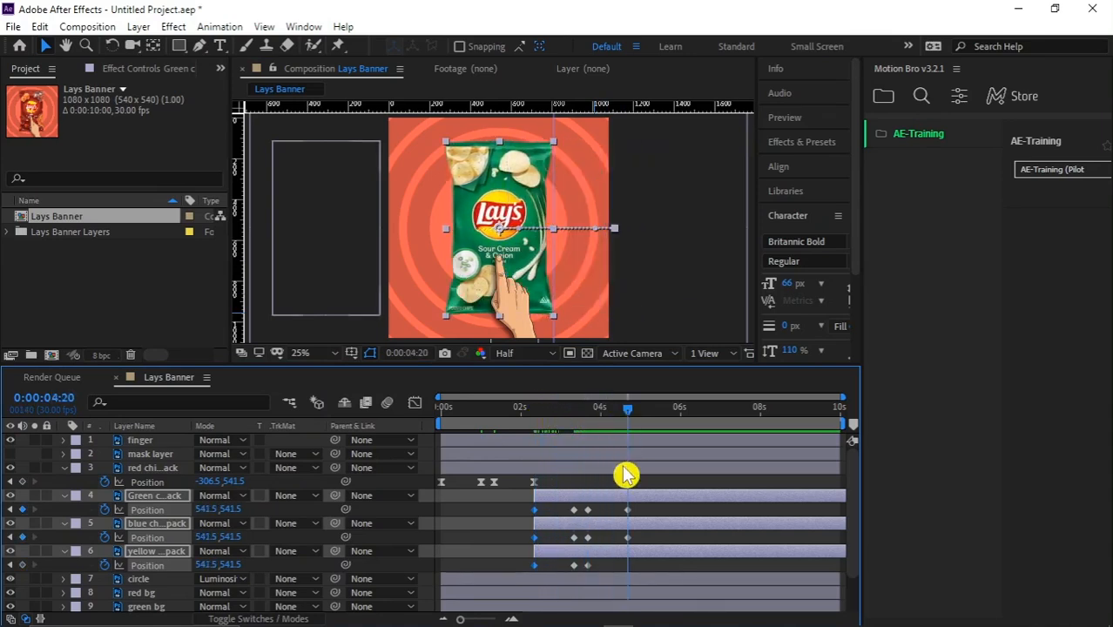
{"action": "left_click_drag", "start_coordinate": [504, 271], "coordinate": [355, 270]}
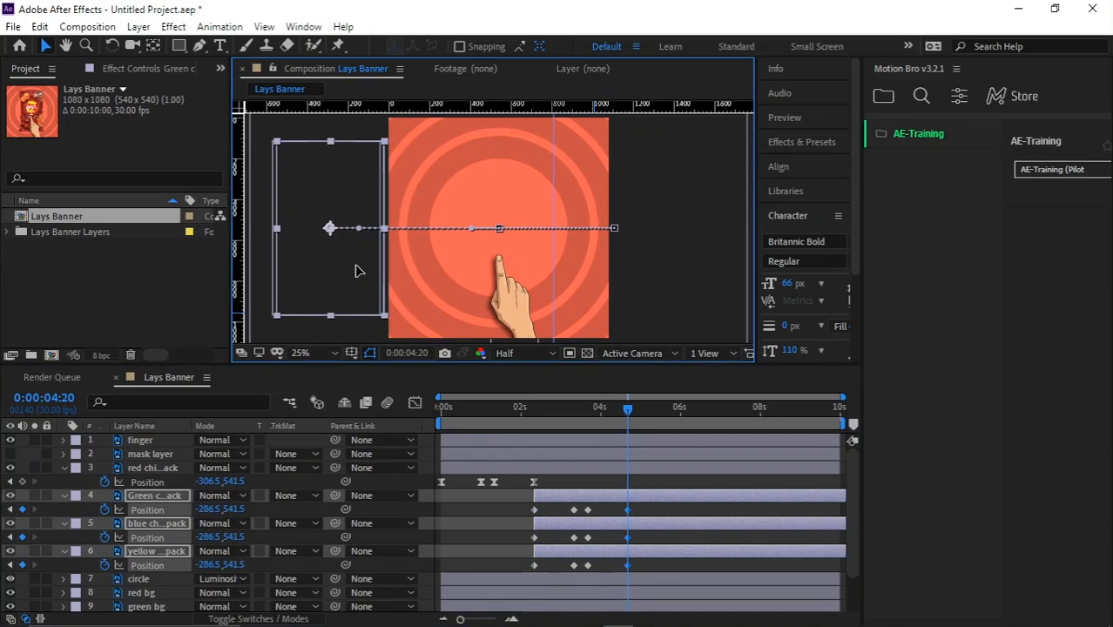
{"action": "left_click_drag", "start_coordinate": [663, 564], "coordinate": [629, 579]}
{"action": "key", "text": "Delete"}
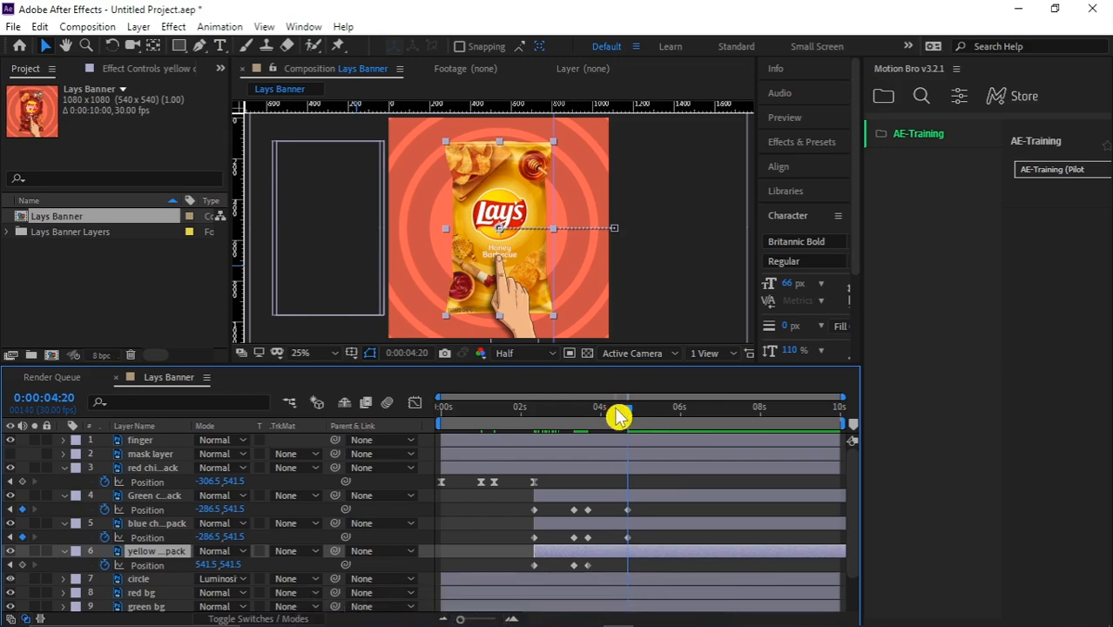
Apply Easy Ease to all Position keyframes of the green, blue and yellow packs
{"action": "left_click_drag", "start_coordinate": [616, 411], "coordinate": [540, 425]}
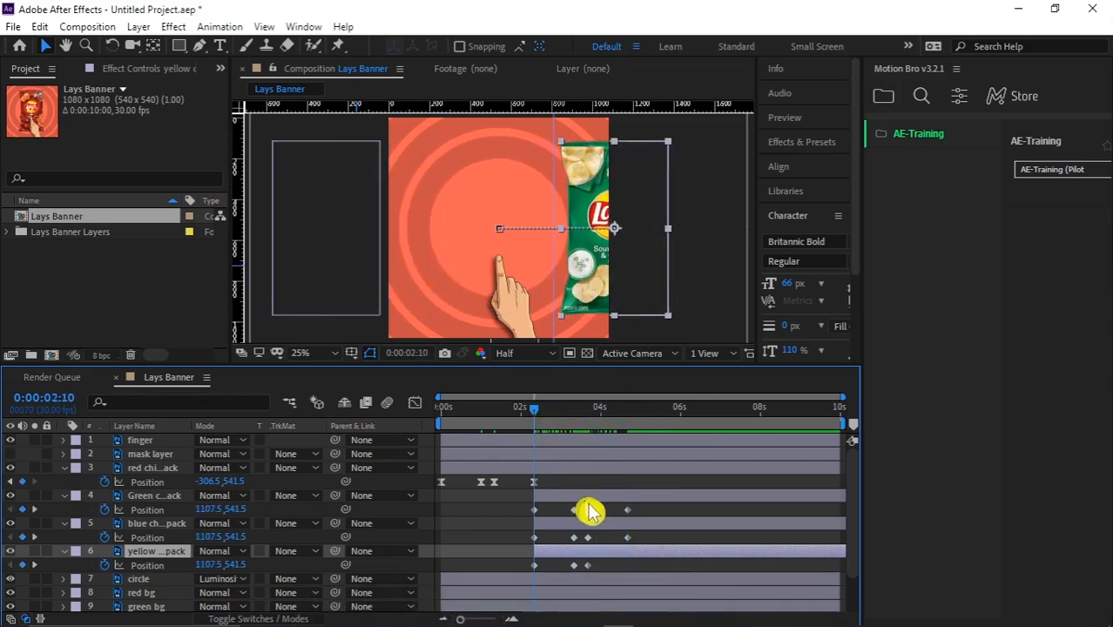
{"action": "left_click_drag", "start_coordinate": [658, 512], "coordinate": [514, 586]}
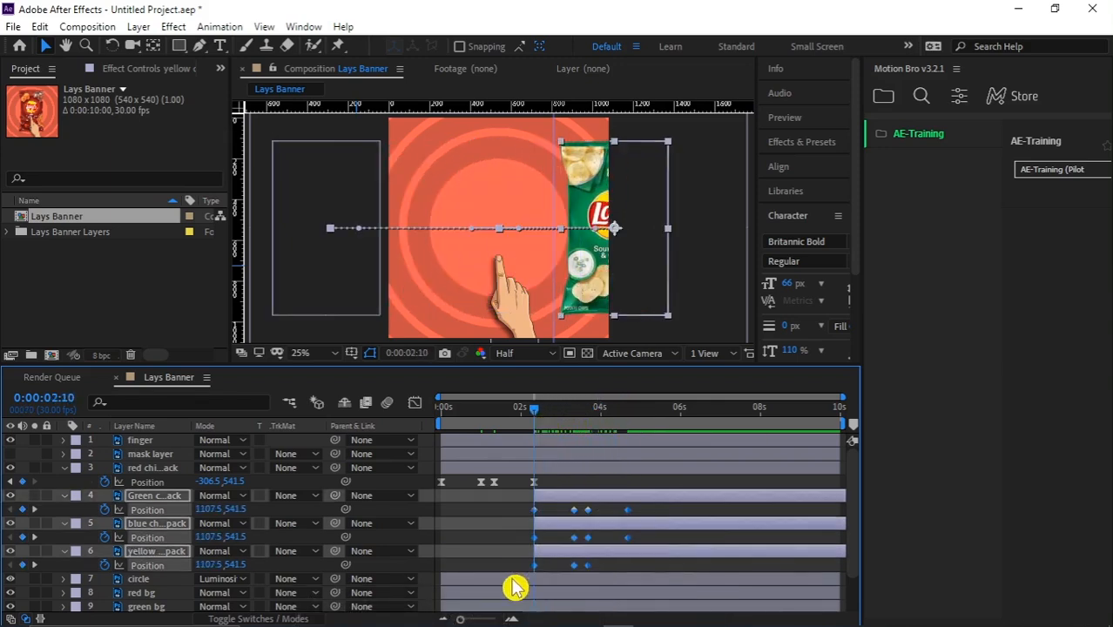
{"action": "right_click", "coordinate": [574, 523]}
{"action": "mouse_move", "coordinate": [614, 503]}
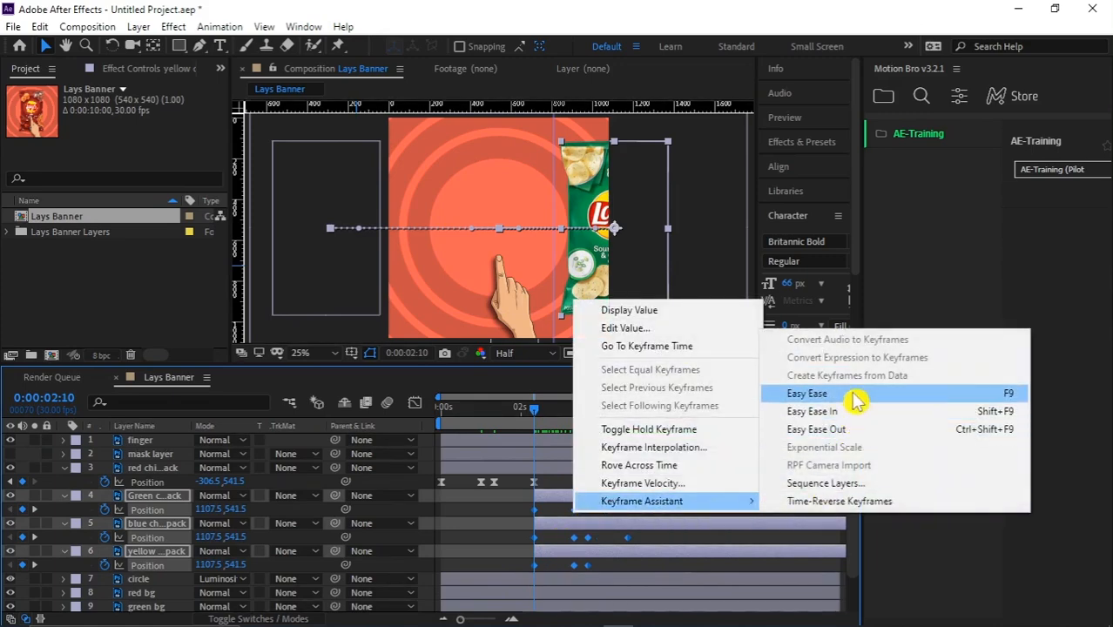
{"action": "left_click", "coordinate": [785, 392]}
Reshape the three packs' entrance and exit speed curves in the Graph Editor so both moves peak early and slow down gradually
{"action": "left_click", "coordinate": [414, 403]}
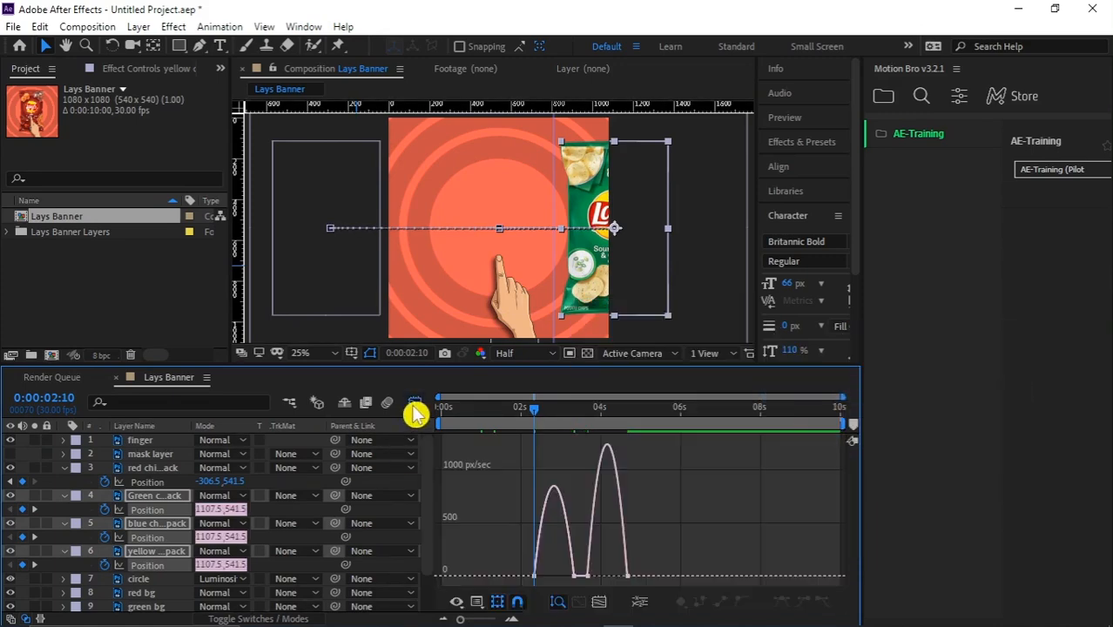
{"action": "scroll", "coordinate": [562, 582], "scroll_direction": "up", "scroll_amount": 1}
{"action": "left_click_drag", "start_coordinate": [531, 542], "coordinate": [548, 572]}
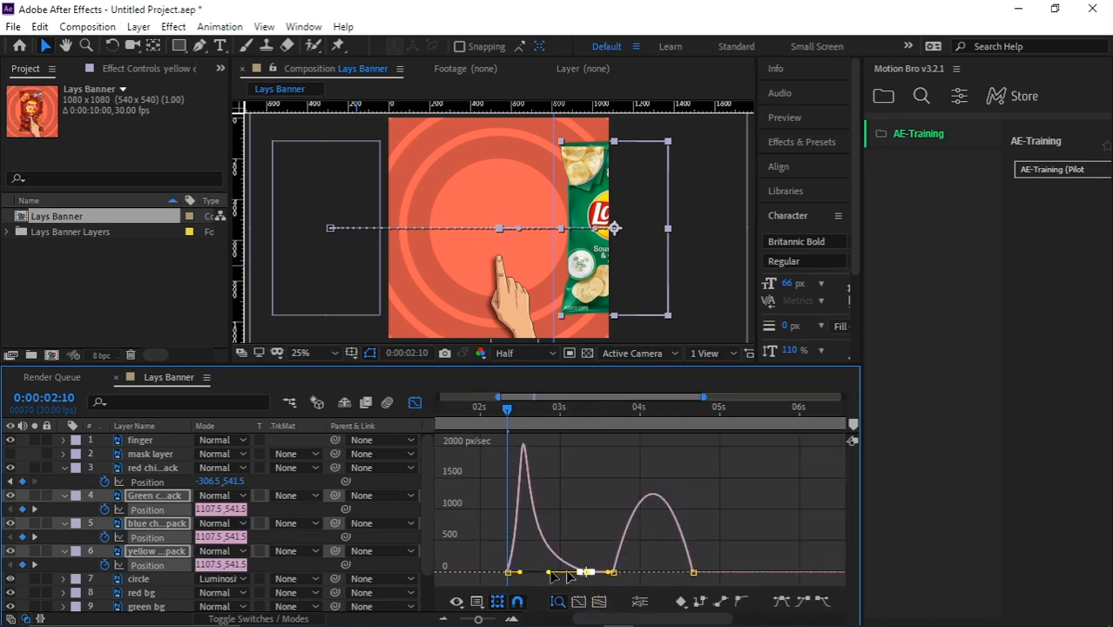
{"action": "mouse_move", "coordinate": [651, 552]}
{"action": "left_mouse_down"}
{"action": "mouse_move", "coordinate": [701, 579]}
{"action": "mouse_move", "coordinate": [666, 580]}
{"action": "mouse_move", "coordinate": [652, 558]}
{"action": "left_mouse_up"}
{"action": "left_click", "coordinate": [415, 402]}
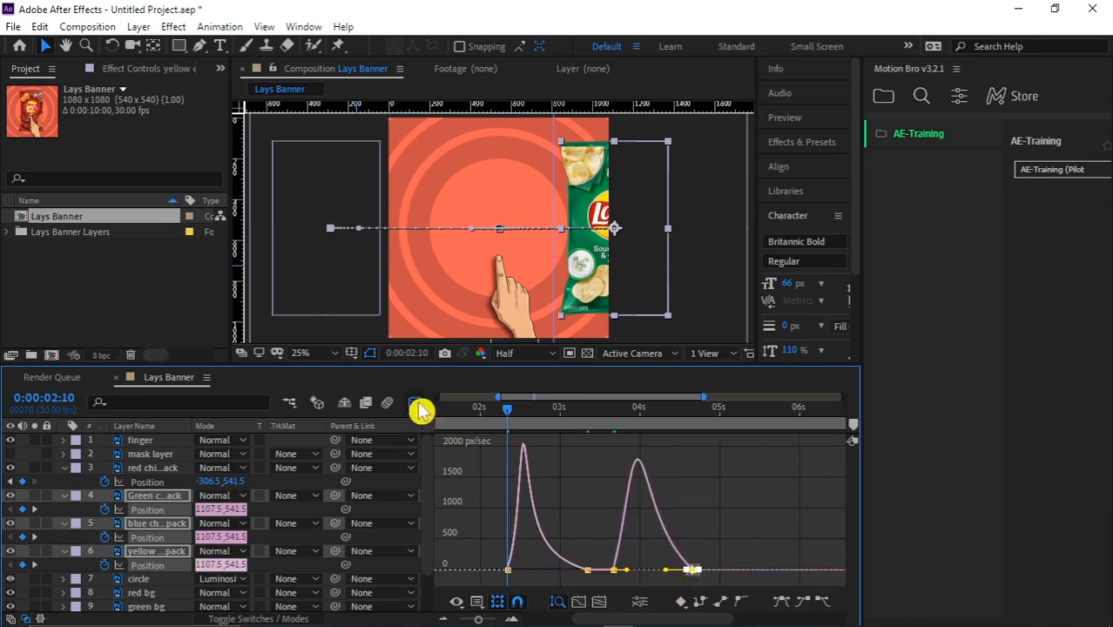
{"action": "scroll", "coordinate": [529, 462], "scroll_direction": "down", "scroll_amount": 3}
{"action": "scroll", "coordinate": [530, 462], "scroll_direction": "down", "scroll_amount": 1}
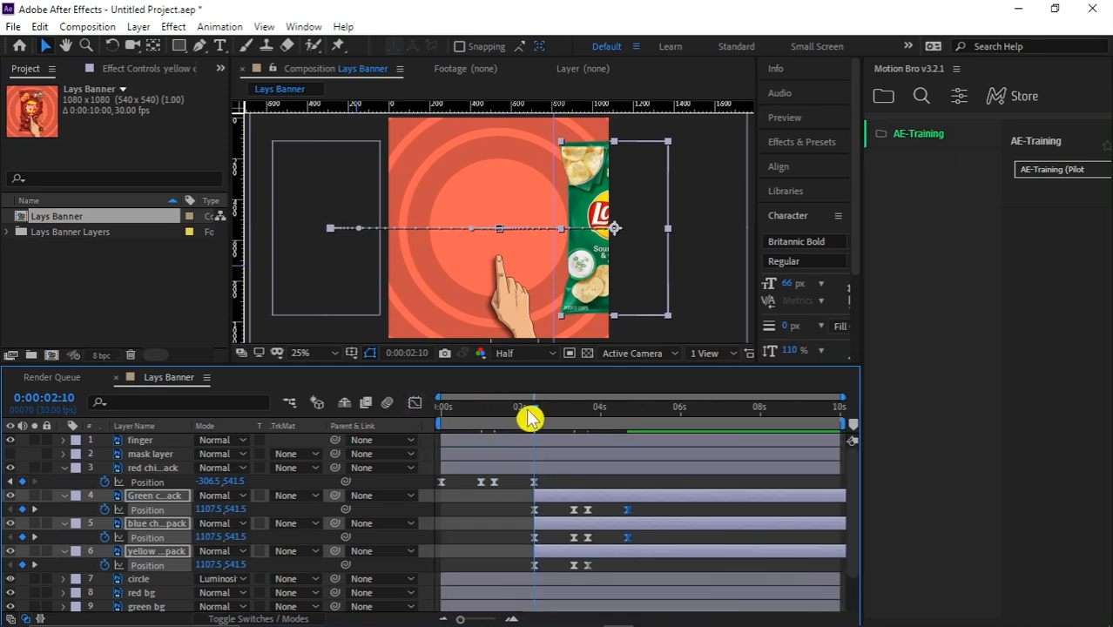
Shift the green, blue and yellow pack layers earlier so they start at 1:10, when the red pack begins its exit
{"action": "left_click_drag", "start_coordinate": [530, 416], "coordinate": [499, 436]}
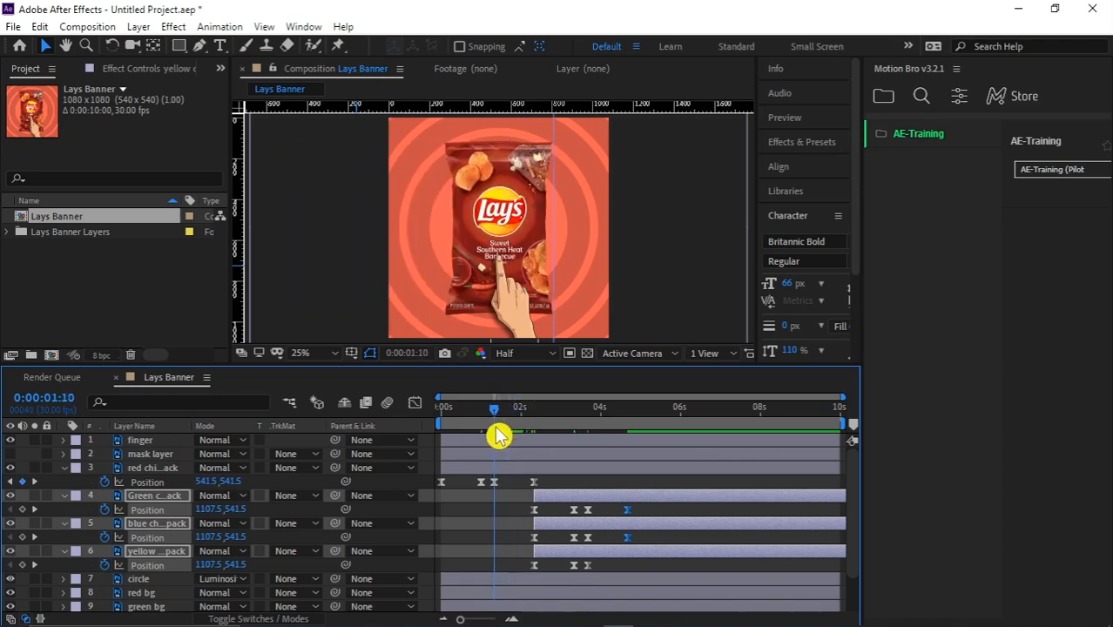
{"action": "left_click", "coordinate": [515, 541]}
{"action": "left_click", "coordinate": [560, 497]}
{"action": "left_click", "coordinate": [577, 554], "text": "shift"}
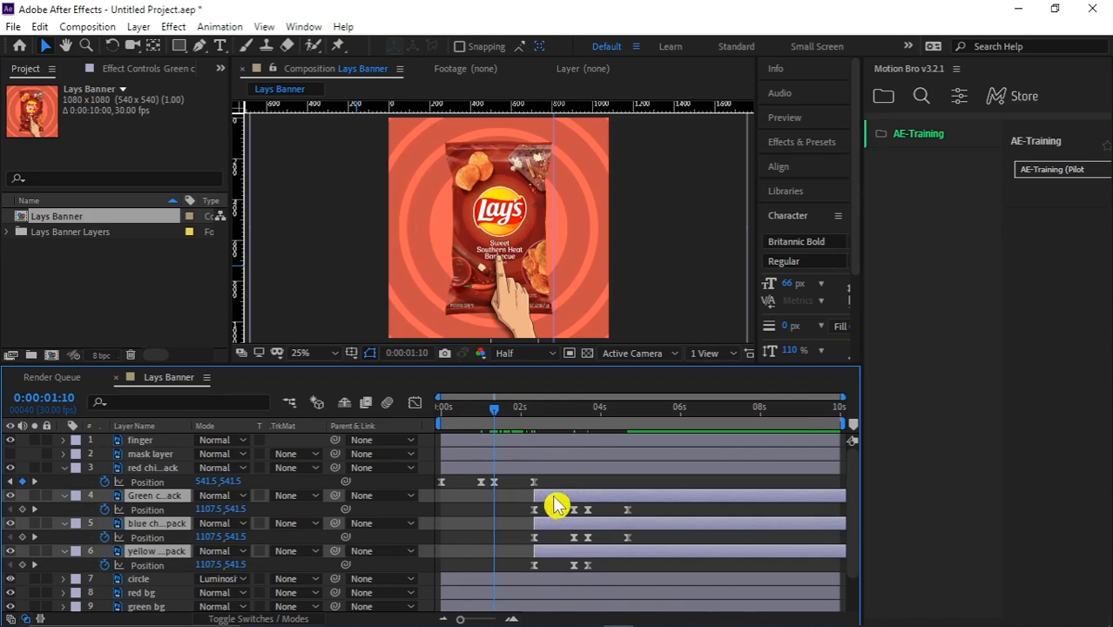
{"action": "left_click_drag", "start_coordinate": [553, 497], "coordinate": [515, 507]}
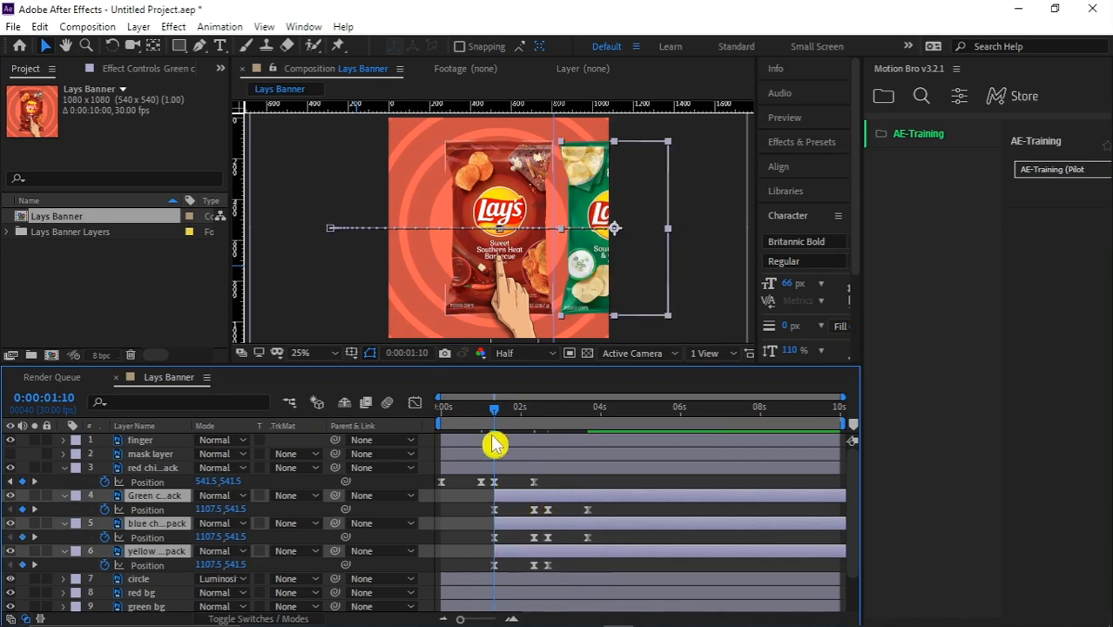
Preview the pack transition from the start, move the time to 2:20 and deselect the layers
{"action": "left_click_drag", "start_coordinate": [498, 421], "coordinate": [438, 427]}
{"action": "key", "text": "space"}
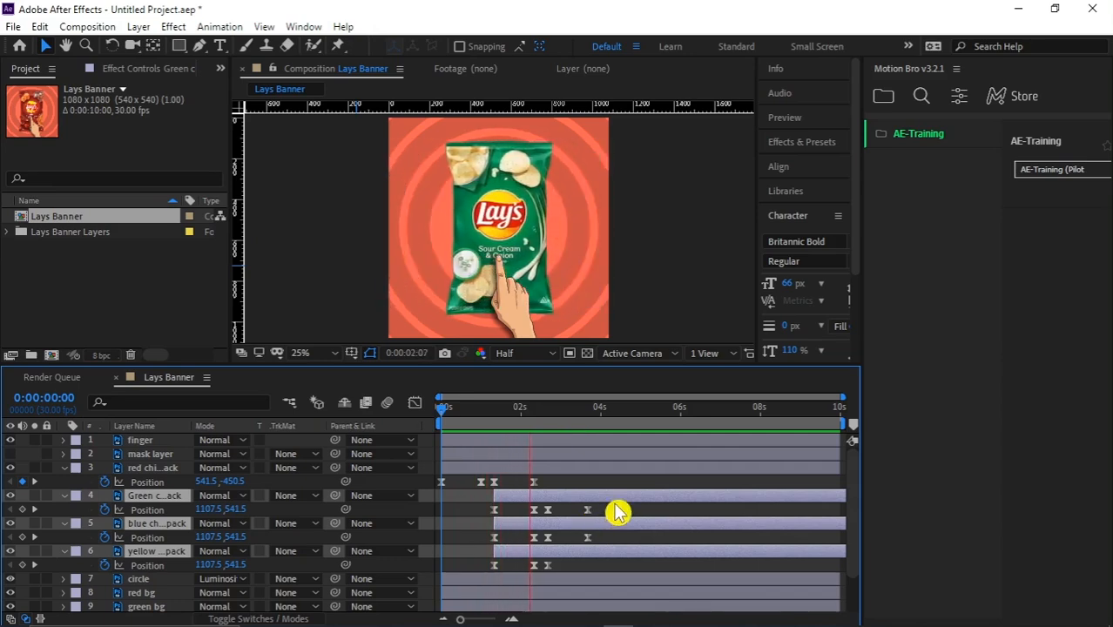
{"action": "left_click_drag", "start_coordinate": [577, 409], "coordinate": [541, 425]}
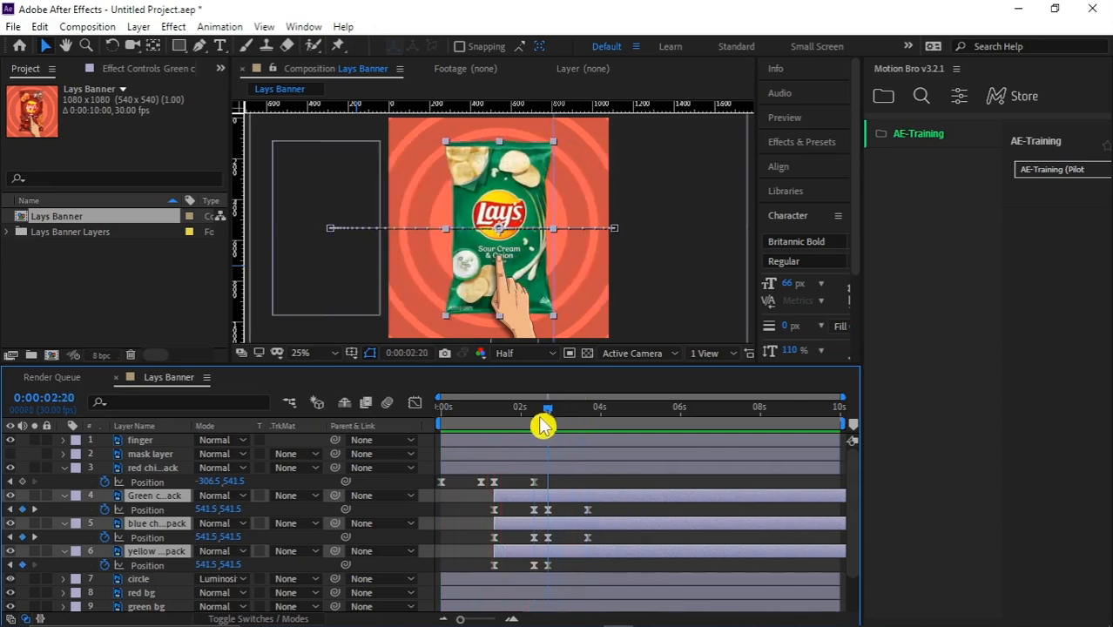
{"action": "left_click", "coordinate": [574, 535]}
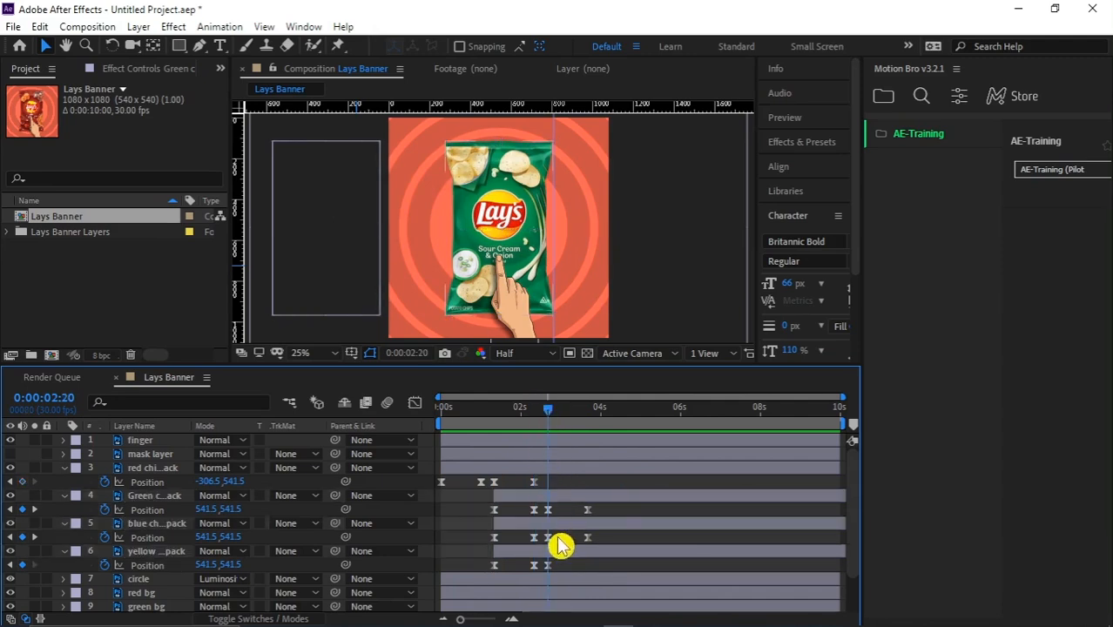
Shift the blue pack layer to start at 2:20 and the yellow pack layer at 4:00, checking the sequence with a preview
{"action": "left_click_drag", "start_coordinate": [521, 527], "coordinate": [575, 526]}
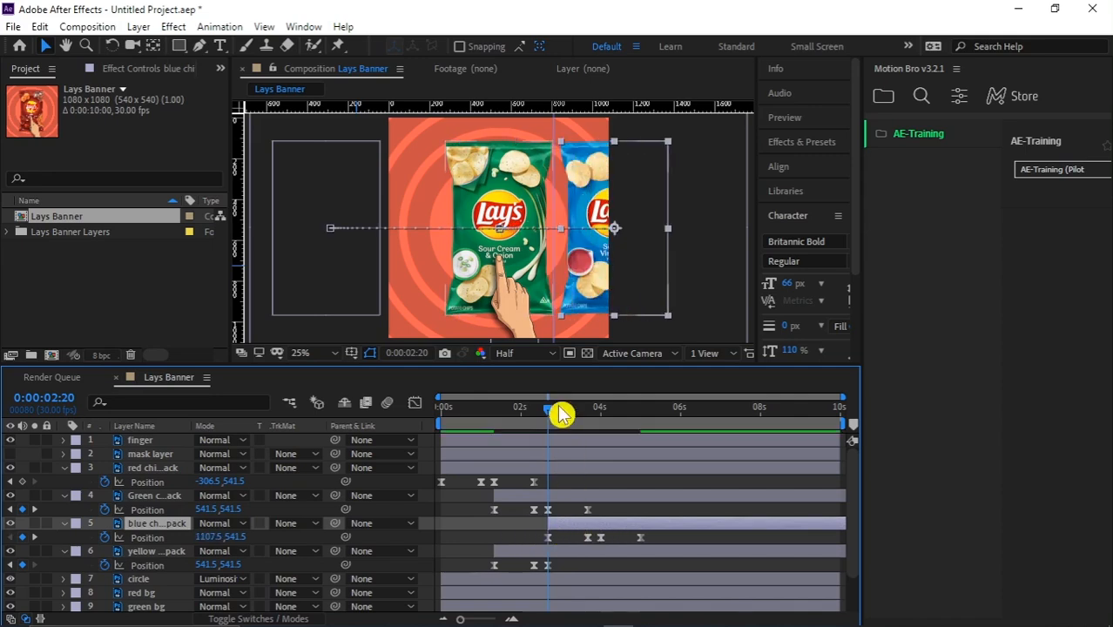
{"action": "left_click_drag", "start_coordinate": [562, 411], "coordinate": [601, 429]}
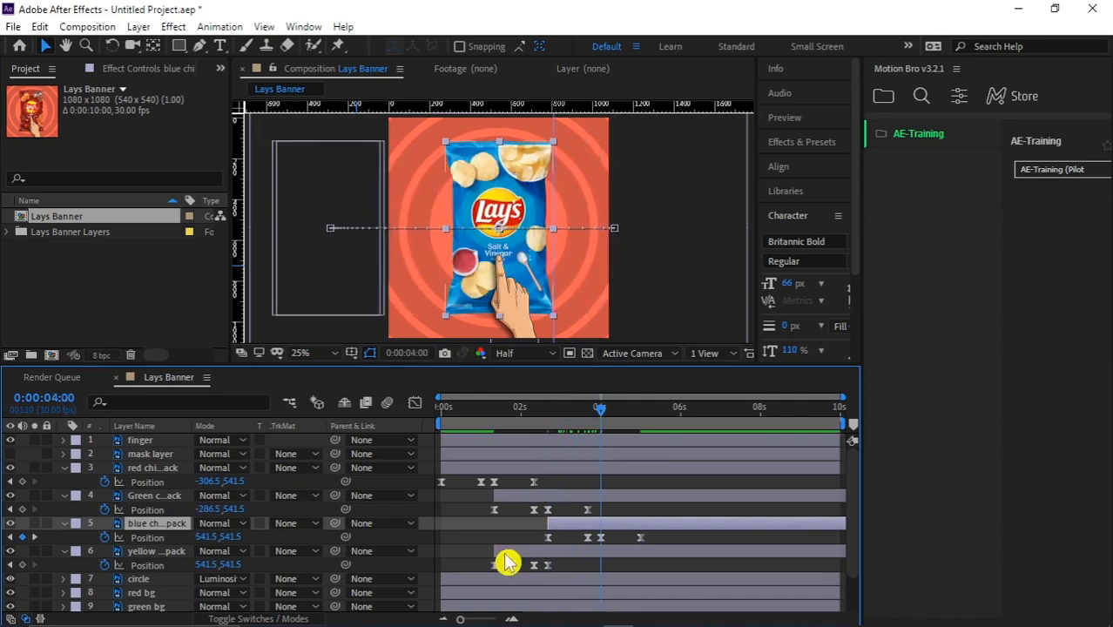
{"action": "left_click_drag", "start_coordinate": [507, 555], "coordinate": [614, 564]}
{"action": "left_click_drag", "start_coordinate": [603, 412], "coordinate": [388, 443]}
{"action": "key", "text": "space"}
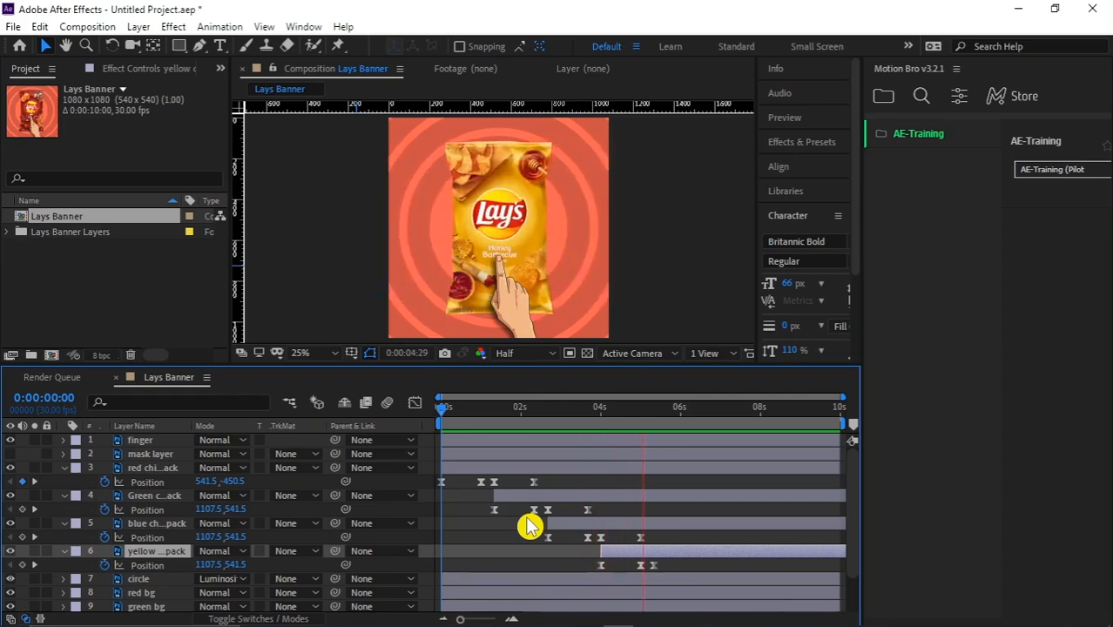
{"action": "key", "text": "space"}
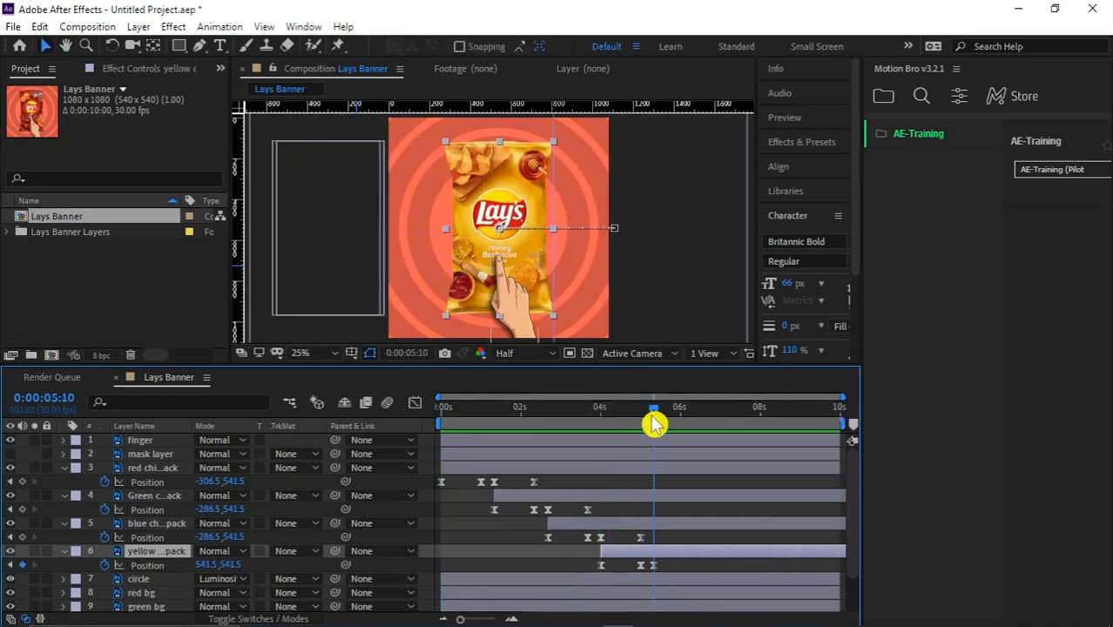
End the work area at 5:10 and preview the shortened pack sequence
{"action": "key", "text": "n"}
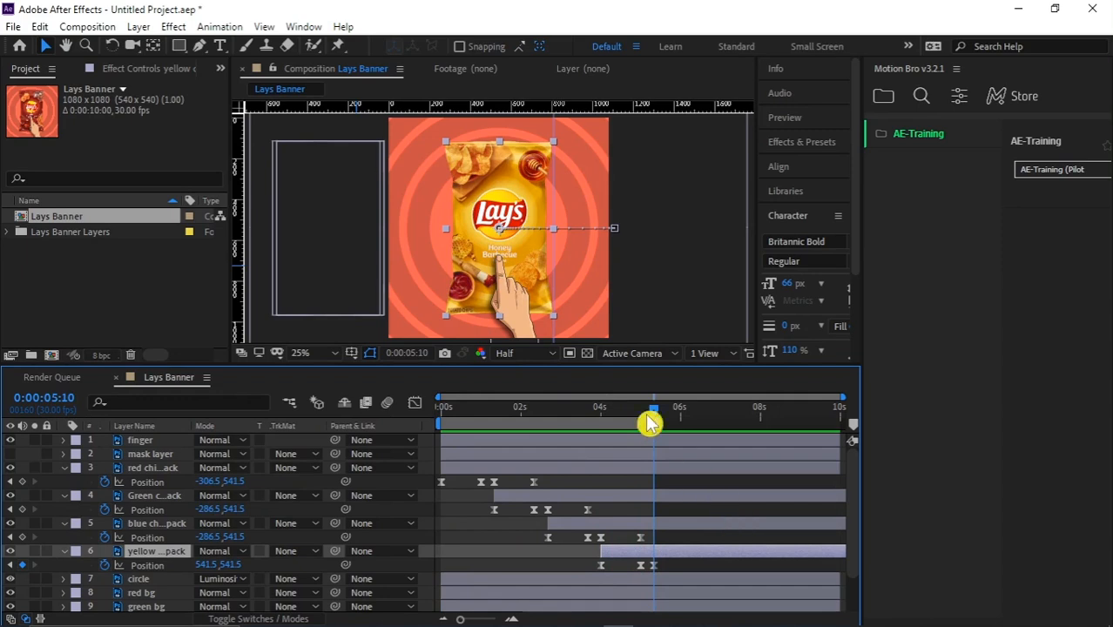
{"action": "left_click", "coordinate": [642, 411]}
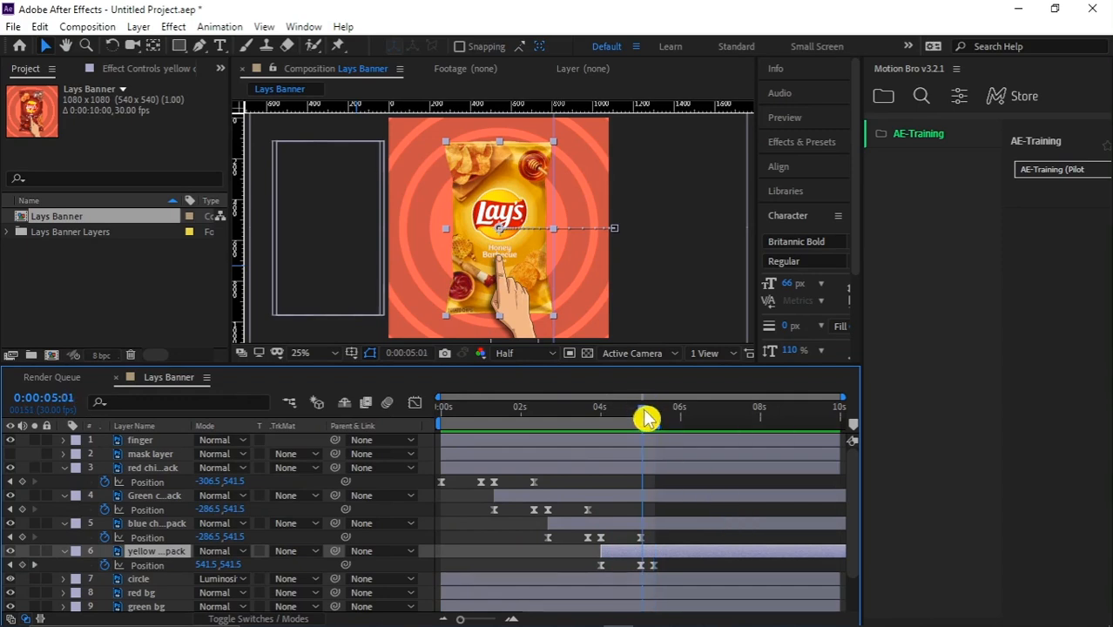
{"action": "left_click_drag", "start_coordinate": [653, 423], "coordinate": [506, 424]}
{"action": "key", "text": "space"}
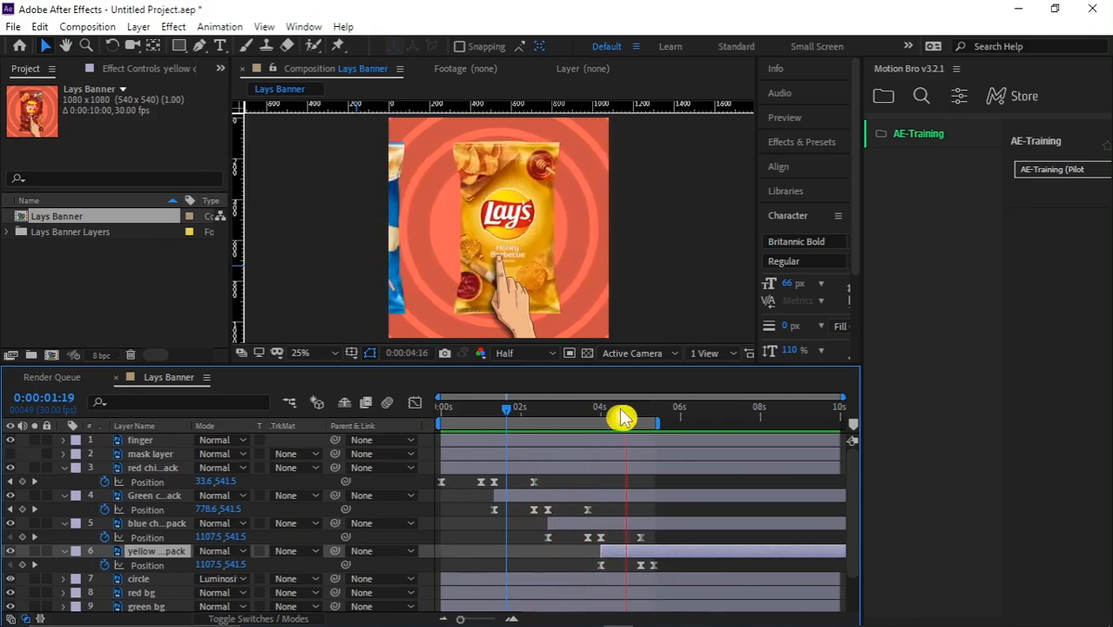
Shift the finger layer so it starts at 1:10, when the red pack begins its exit
{"action": "left_click_drag", "start_coordinate": [650, 413], "coordinate": [415, 439]}
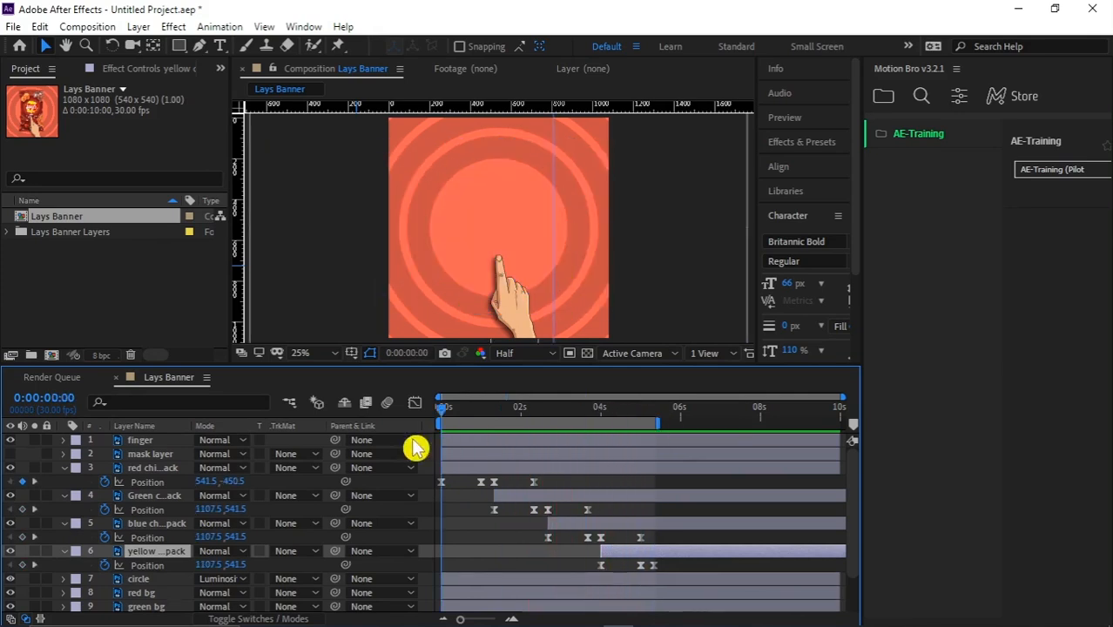
{"action": "left_click", "coordinate": [516, 319]}
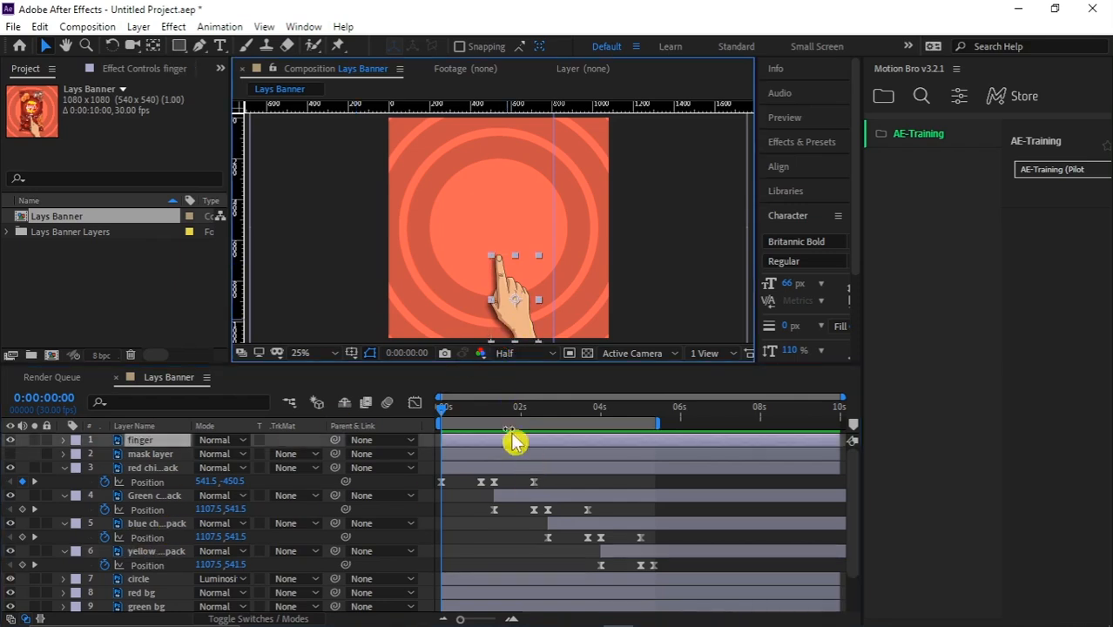
{"action": "left_click_drag", "start_coordinate": [459, 415], "coordinate": [516, 446]}
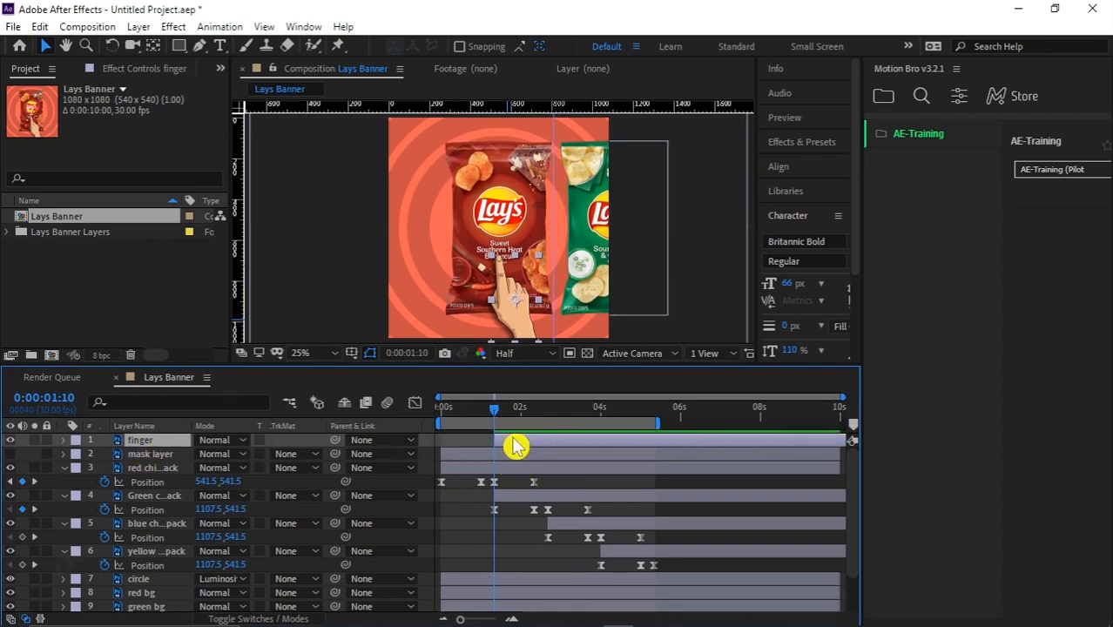
Show the finger layer's Rotation property and move its anchor point down to the base of the wrist
{"action": "key", "text": "r"}
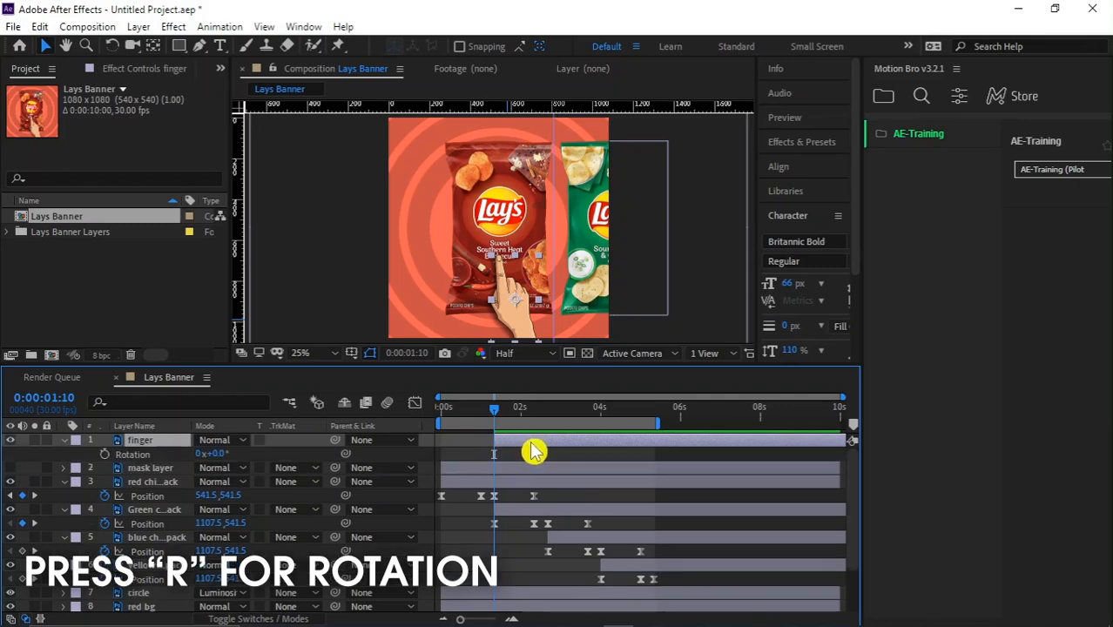
{"action": "scroll", "coordinate": [509, 311], "scroll_direction": "up", "scroll_amount": 2}
{"action": "key", "text": "space"}
{"action": "left_click_drag", "start_coordinate": [528, 301], "coordinate": [467, 161]}
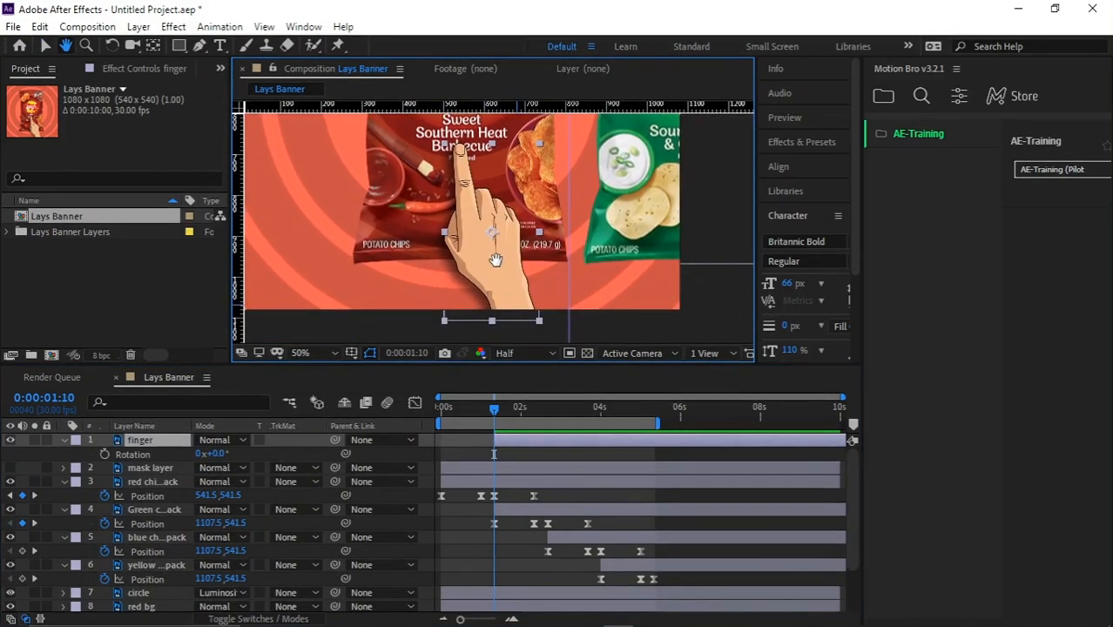
{"action": "left_click", "coordinate": [152, 48]}
{"action": "left_click_drag", "start_coordinate": [493, 239], "coordinate": [493, 277]}
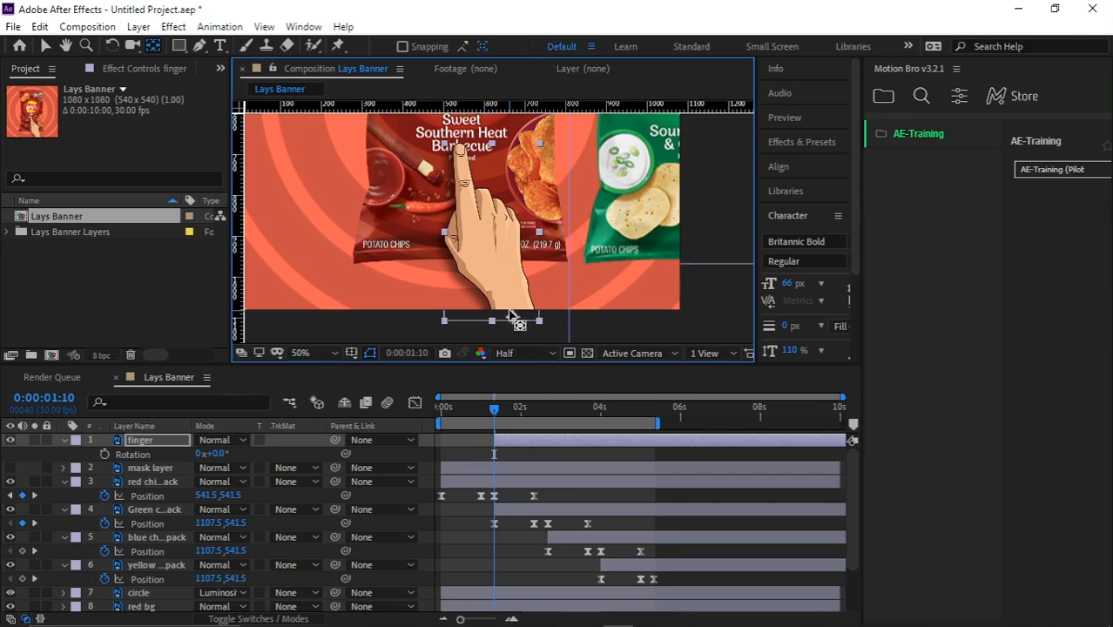
{"action": "left_click_drag", "start_coordinate": [511, 316], "coordinate": [505, 328]}
{"action": "left_click_drag", "start_coordinate": [215, 455], "coordinate": [225, 469]}
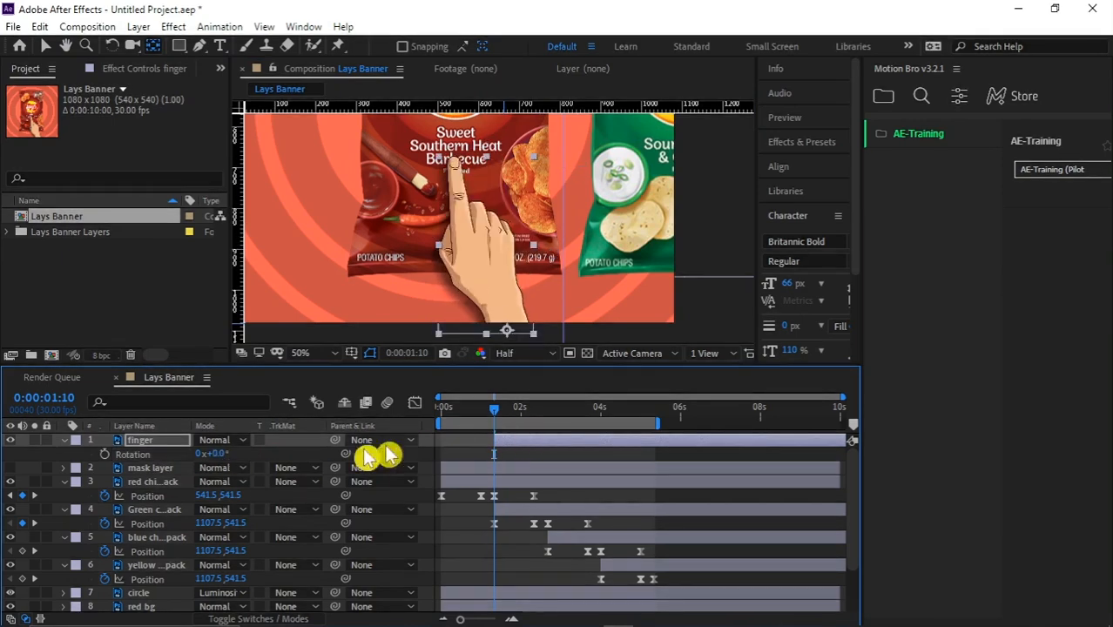
Add Rotation keyframes of 0° to the finger layer at 1:10, 2:00 and 2:10
{"action": "left_click", "coordinate": [104, 454]}
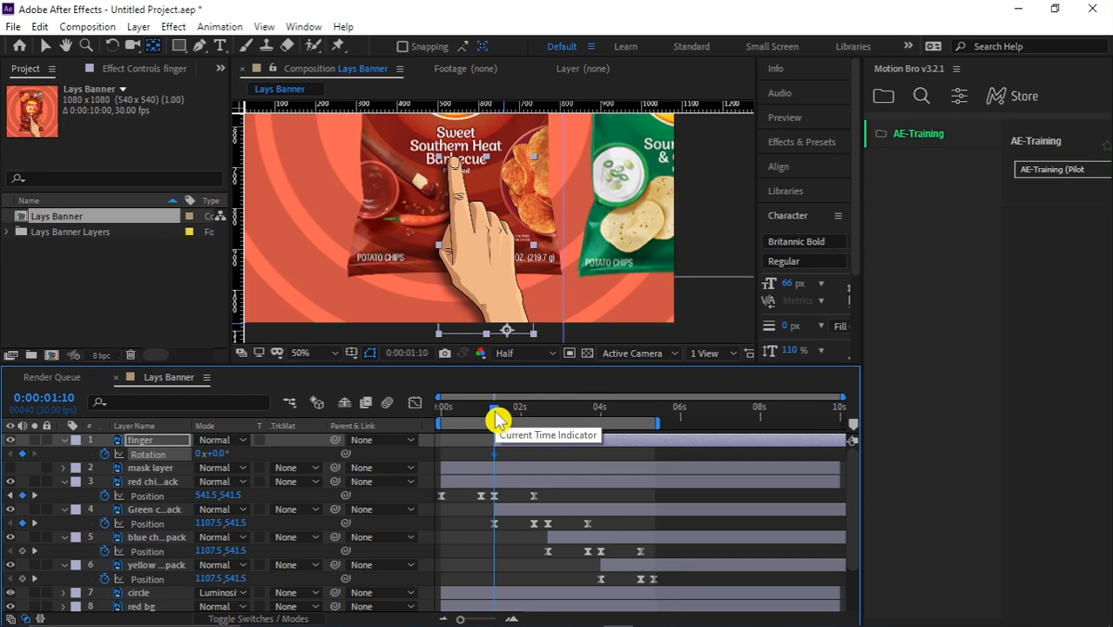
{"action": "left_click_drag", "start_coordinate": [497, 421], "coordinate": [520, 416]}
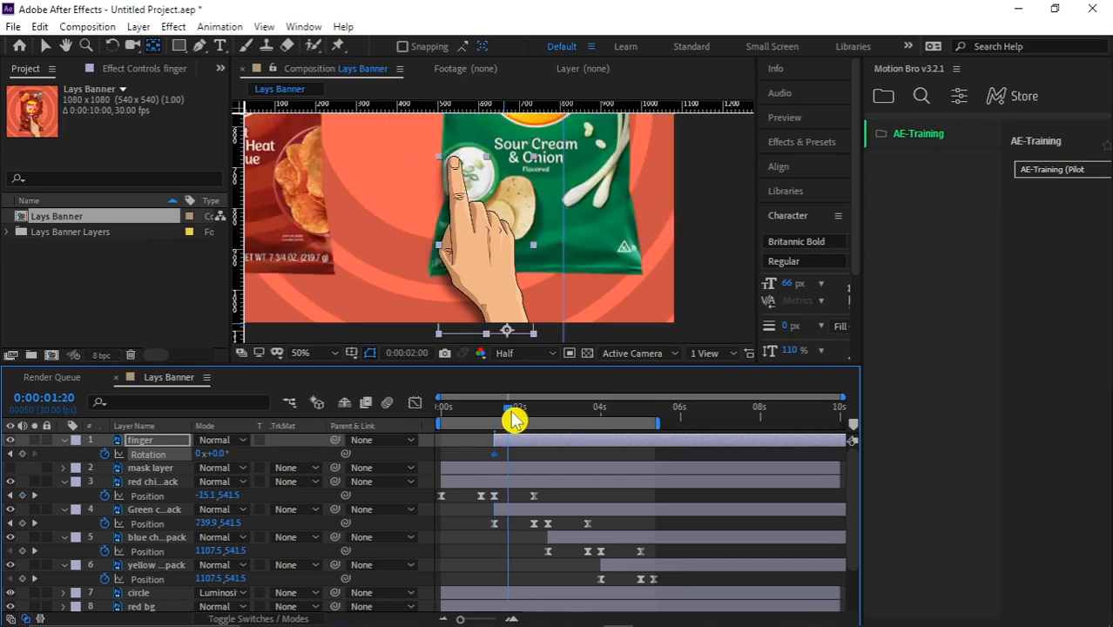
{"action": "left_click", "coordinate": [21, 454]}
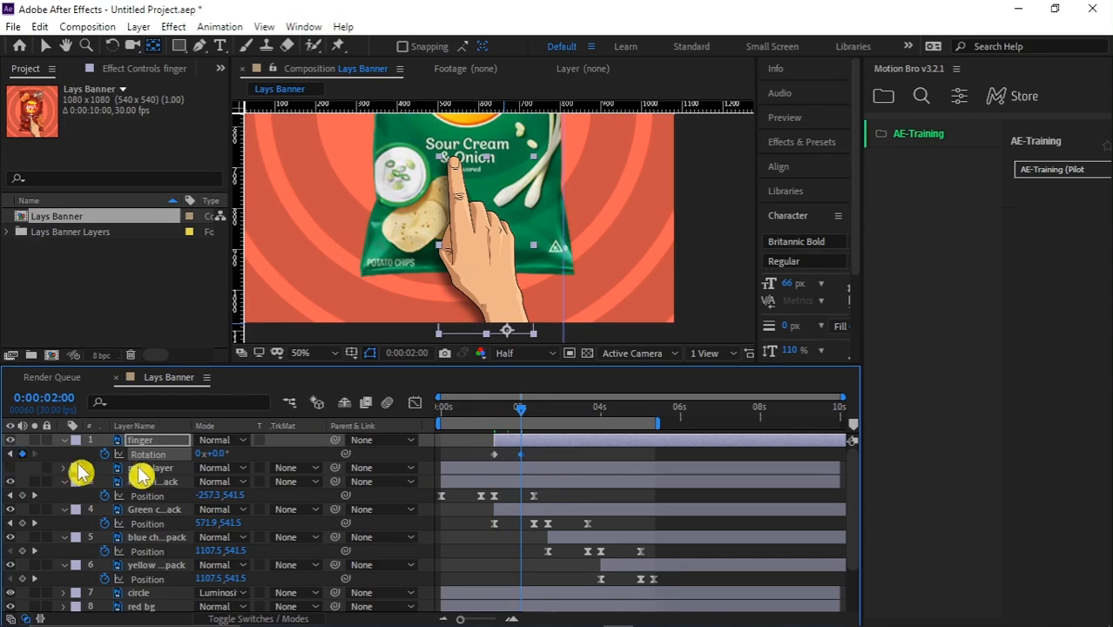
{"action": "left_click_drag", "start_coordinate": [523, 417], "coordinate": [535, 421]}
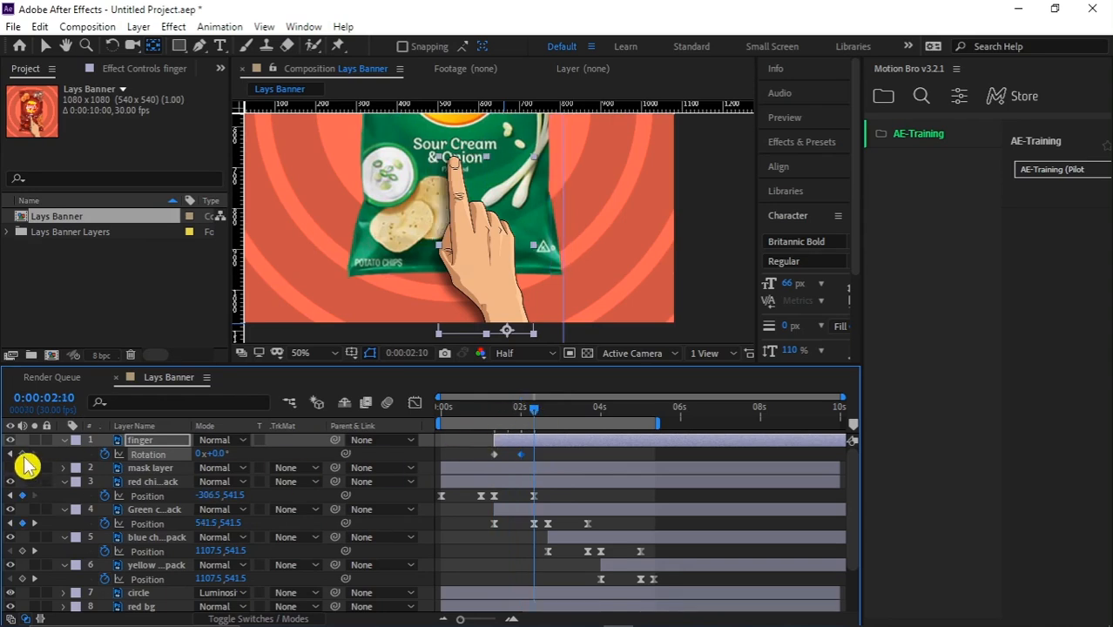
Try a finger rotation of -11° at the 1:10 keyframe and preview the swing
{"action": "left_click_drag", "start_coordinate": [527, 424], "coordinate": [495, 421]}
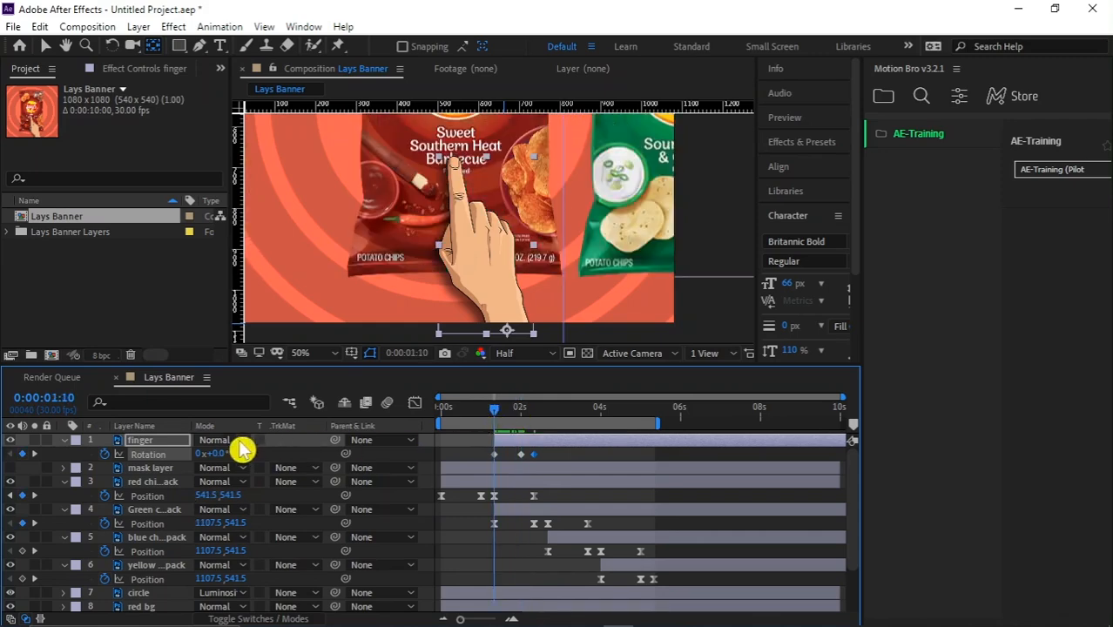
{"action": "left_click_drag", "start_coordinate": [217, 457], "coordinate": [210, 454]}
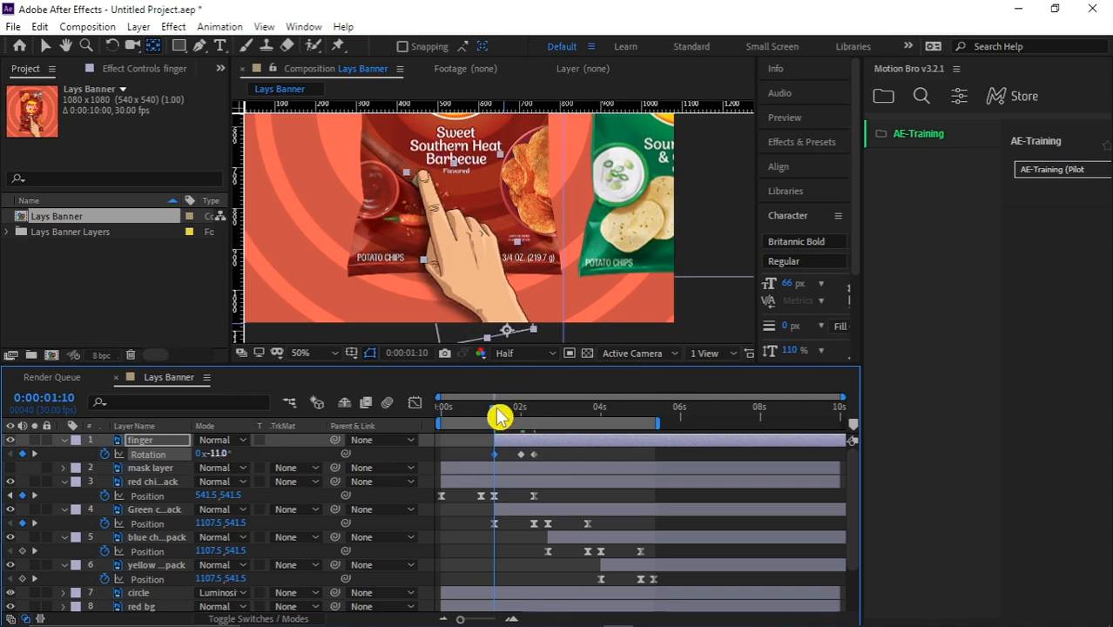
{"action": "mouse_move", "coordinate": [500, 416]}
{"action": "left_mouse_down"}
{"action": "mouse_move", "coordinate": [520, 421]}
{"action": "mouse_move", "coordinate": [502, 425]}
{"action": "left_mouse_up"}
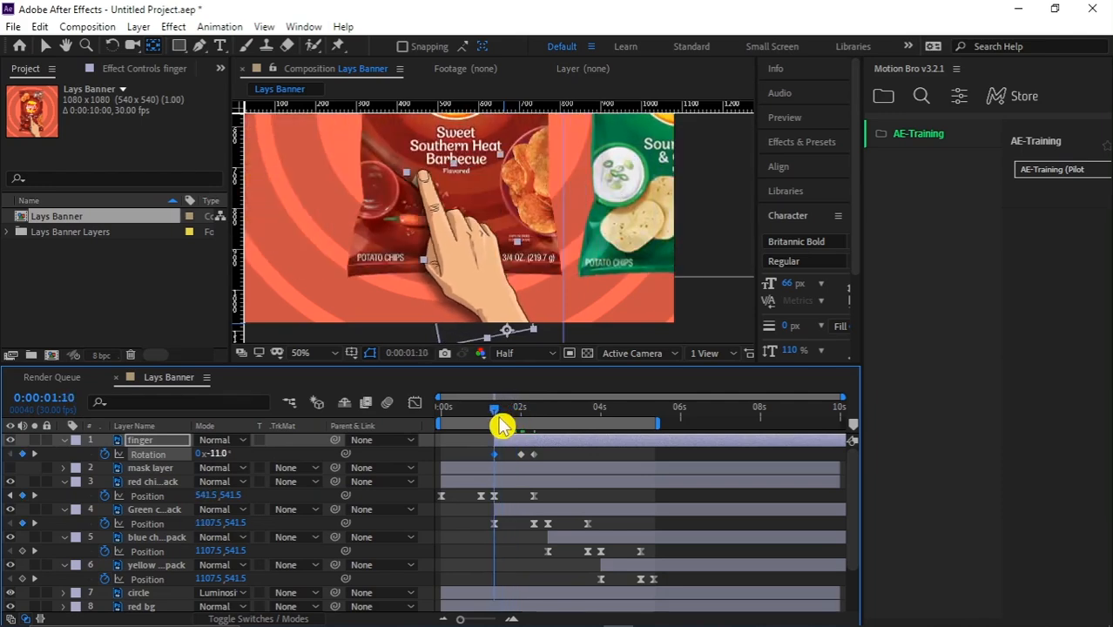
{"action": "key", "text": "space"}
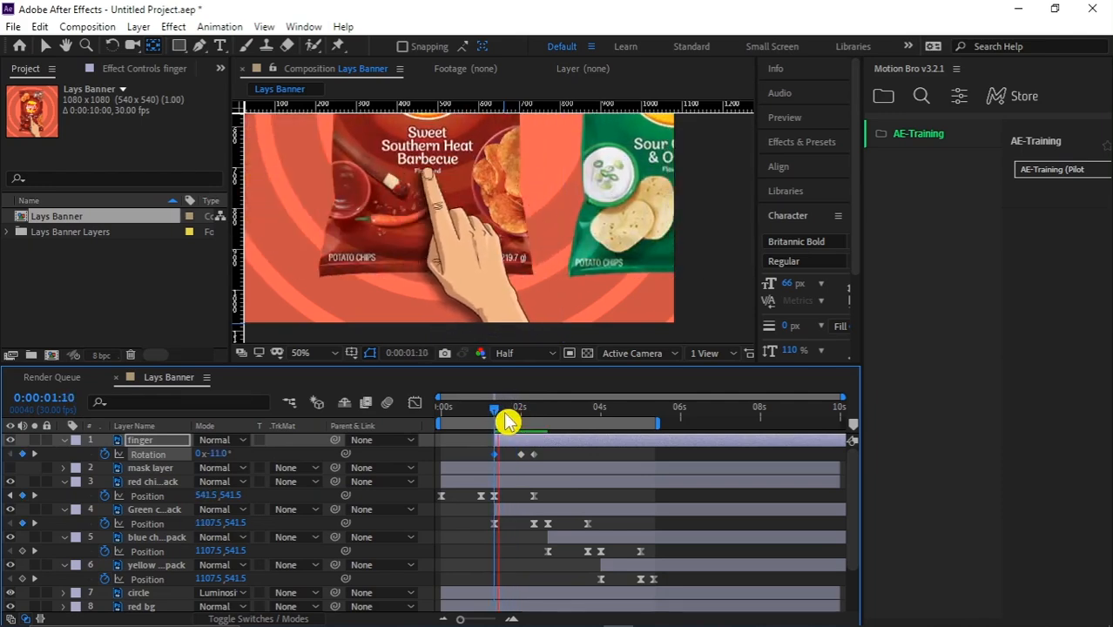
{"action": "key", "text": "space"}
{"action": "left_click", "coordinate": [515, 404]}
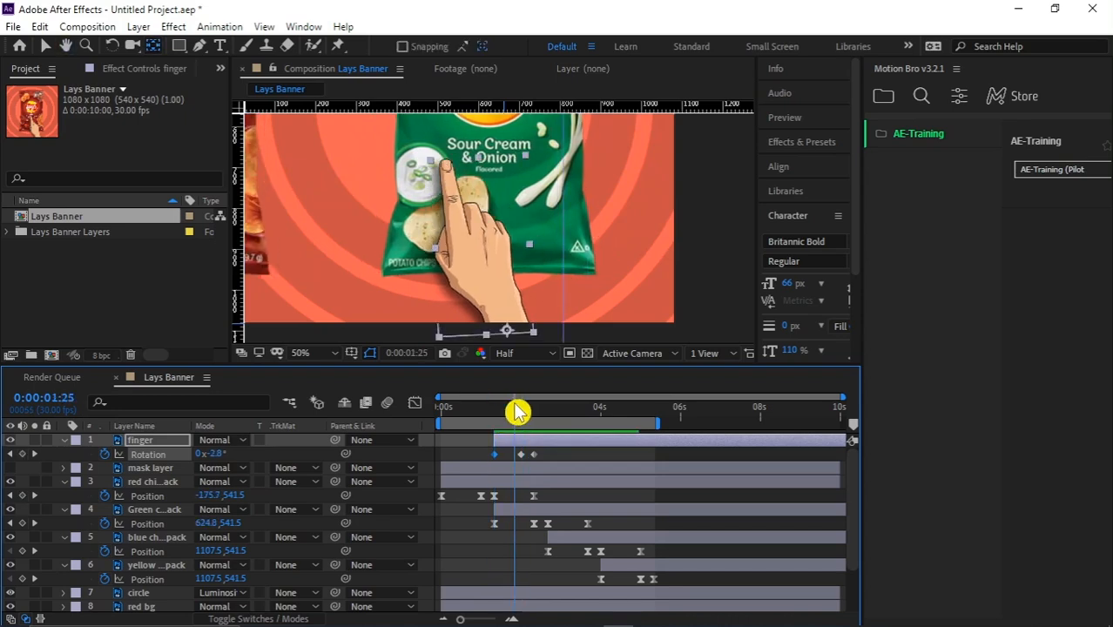
{"action": "left_click_drag", "start_coordinate": [517, 411], "coordinate": [503, 419]}
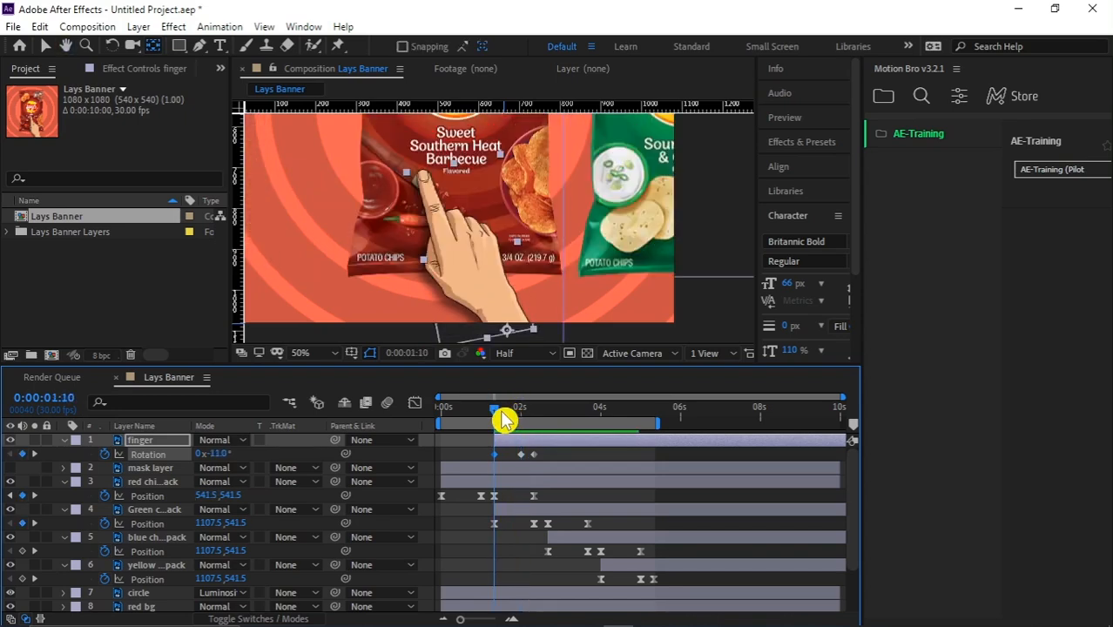
{"action": "key", "text": "space"}
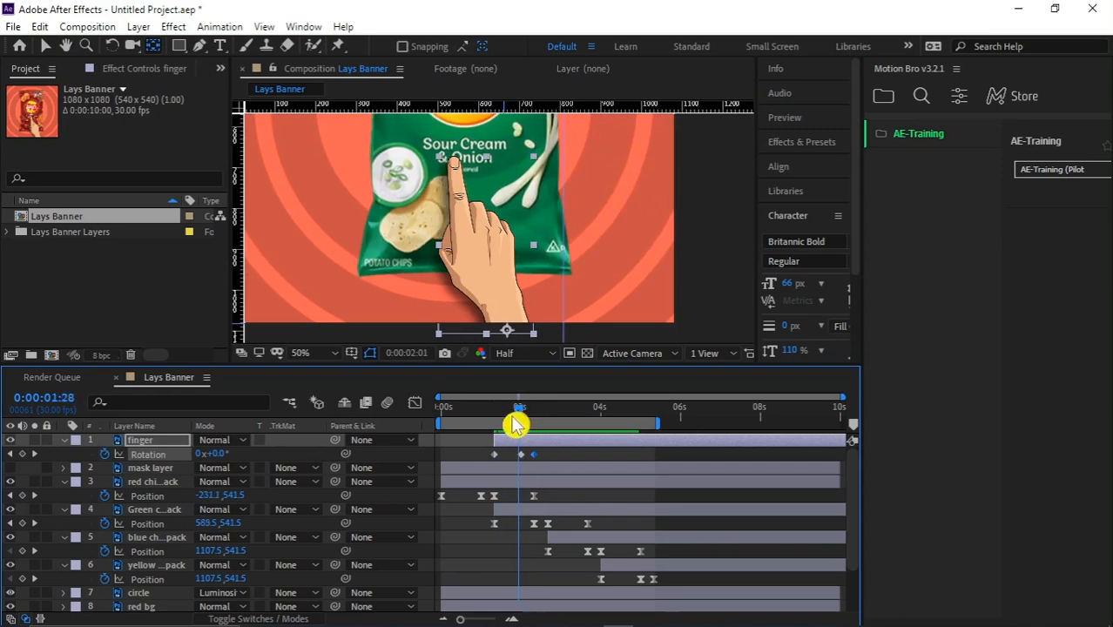
{"action": "key", "text": "space"}
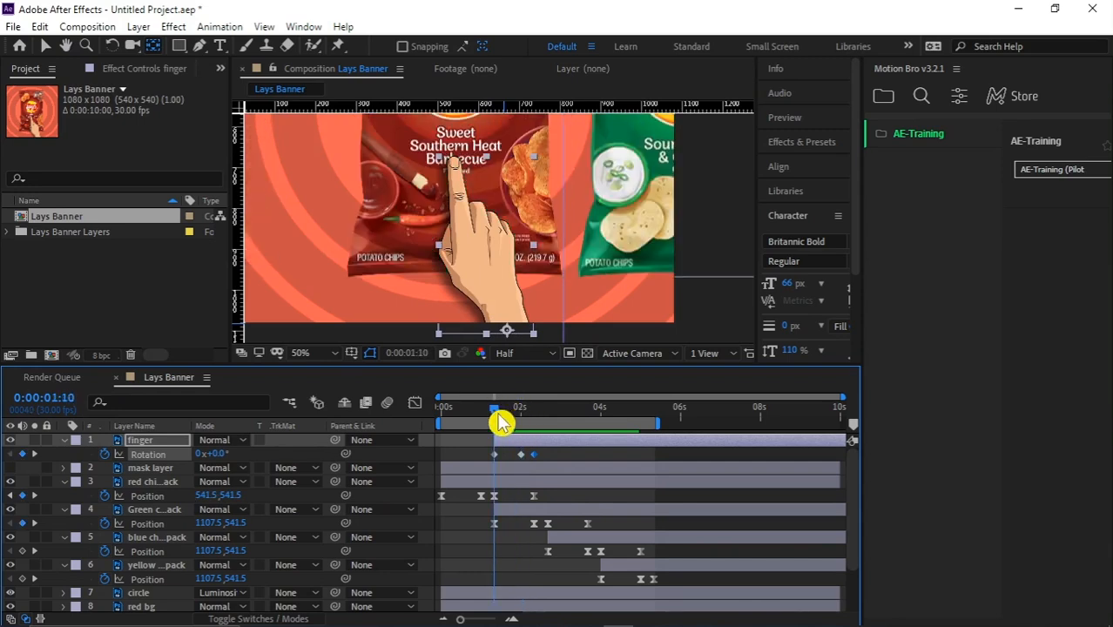
Set the finger's Rotation to -18° at the 2:00 keyframe and preview the swipe
{"action": "left_click_drag", "start_coordinate": [501, 423], "coordinate": [521, 424]}
{"action": "left_click_drag", "start_coordinate": [215, 453], "coordinate": [203, 453]}
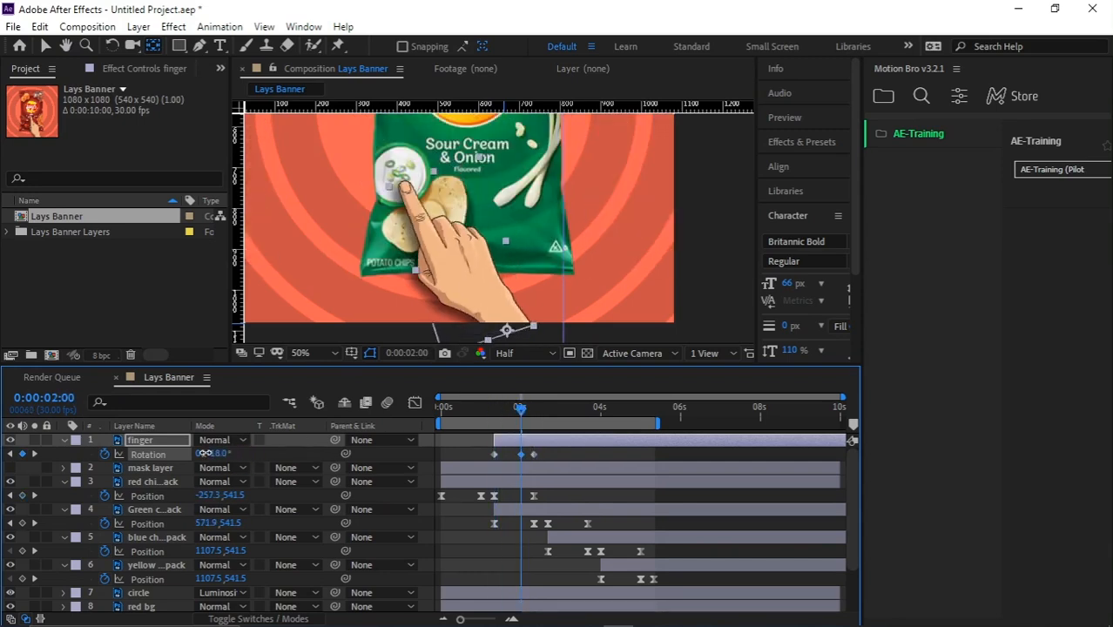
{"action": "left_click_drag", "start_coordinate": [520, 414], "coordinate": [494, 411]}
{"action": "key", "text": "space"}
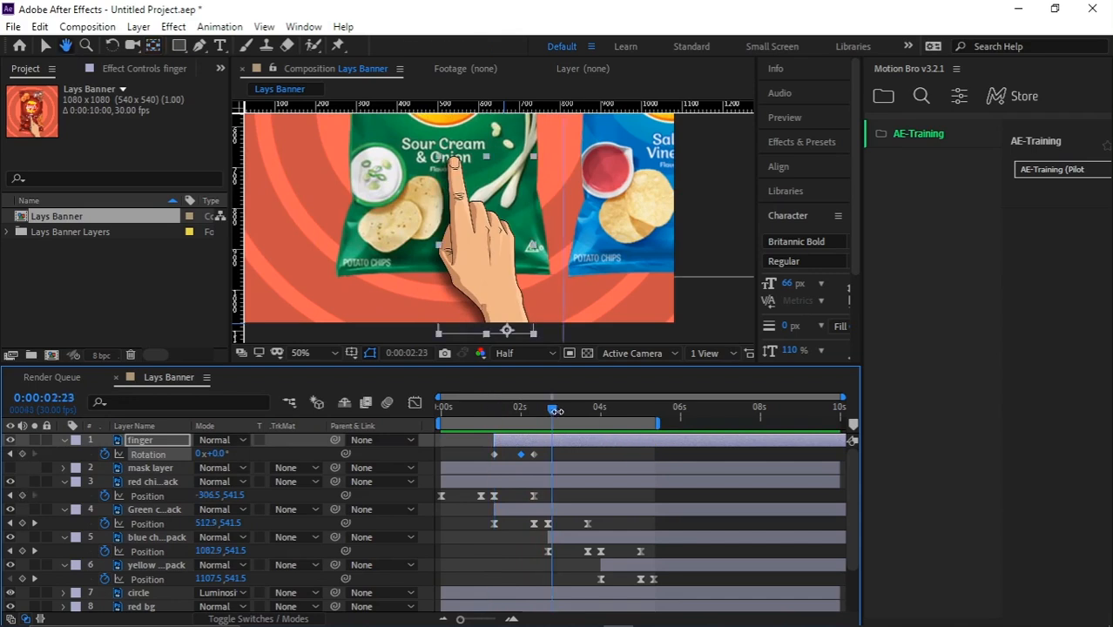
Easy Ease the finger's three Rotation keyframes and reshape their speed graph so the swing peaks early and the return peaks late
{"action": "left_click_drag", "start_coordinate": [545, 409], "coordinate": [483, 458]}
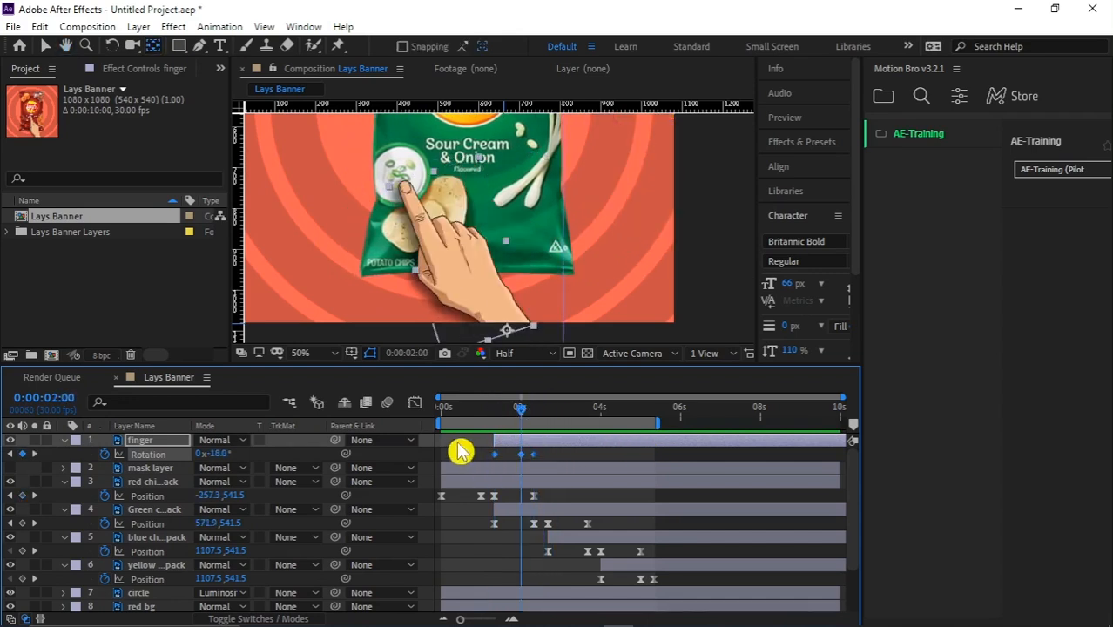
{"action": "left_click", "coordinate": [415, 403]}
{"action": "left_click_drag", "start_coordinate": [517, 502], "coordinate": [582, 527]}
{"action": "left_click", "coordinate": [415, 403]}
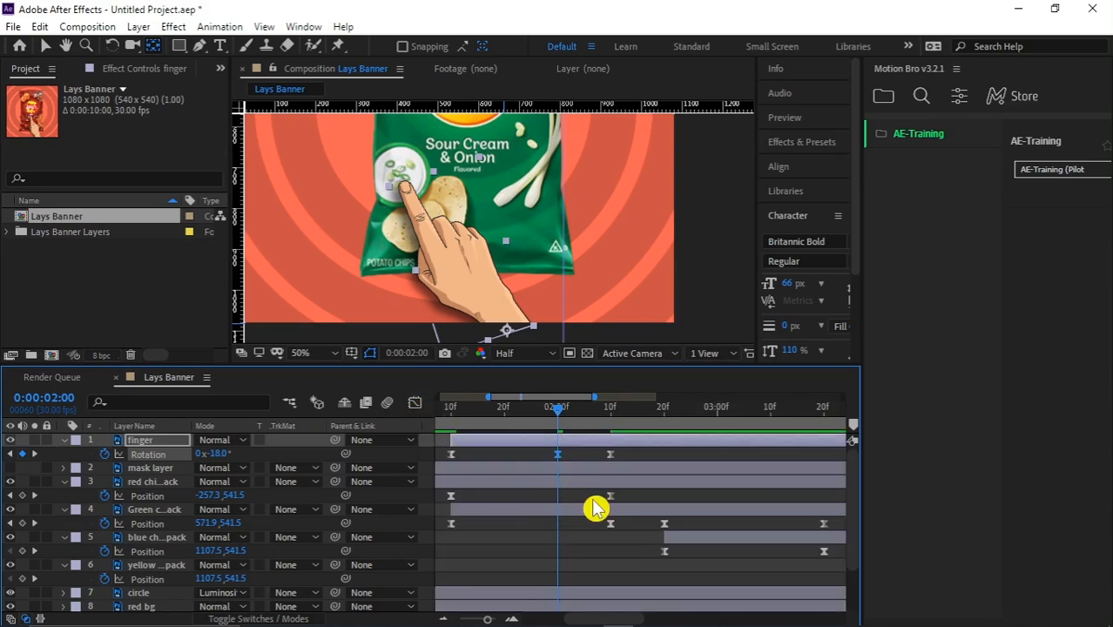
{"action": "key", "text": "minus"}
{"action": "left_click", "coordinate": [417, 405]}
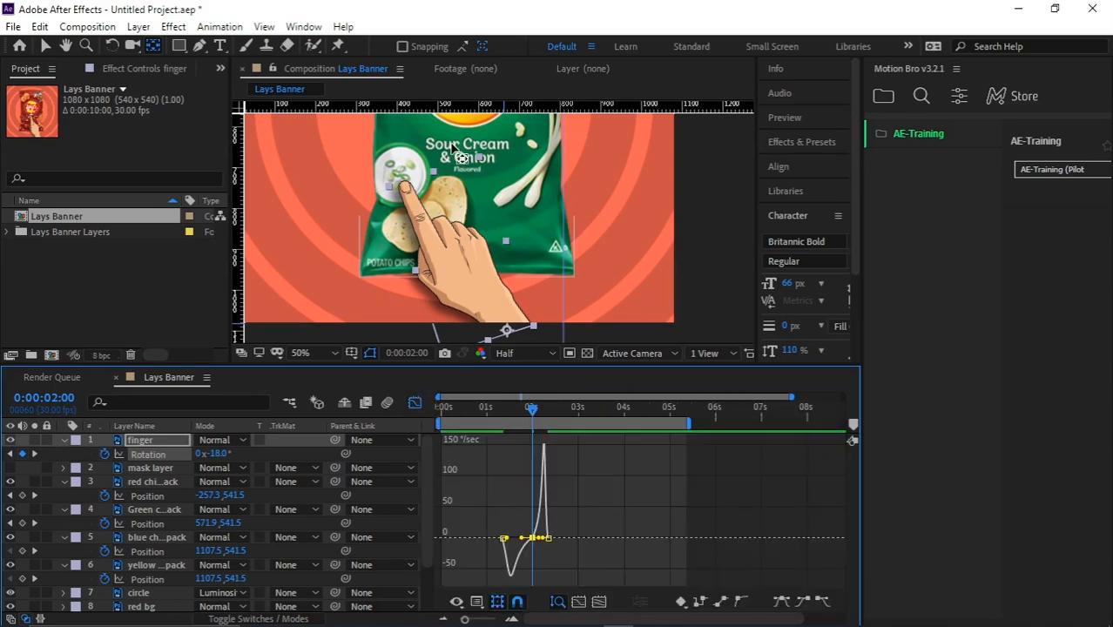
{"action": "left_click", "coordinate": [417, 404]}
Fit the composition in the viewer, preview the finger swipe from 1:01 and return the time to 1:10
{"action": "left_click", "coordinate": [340, 357]}
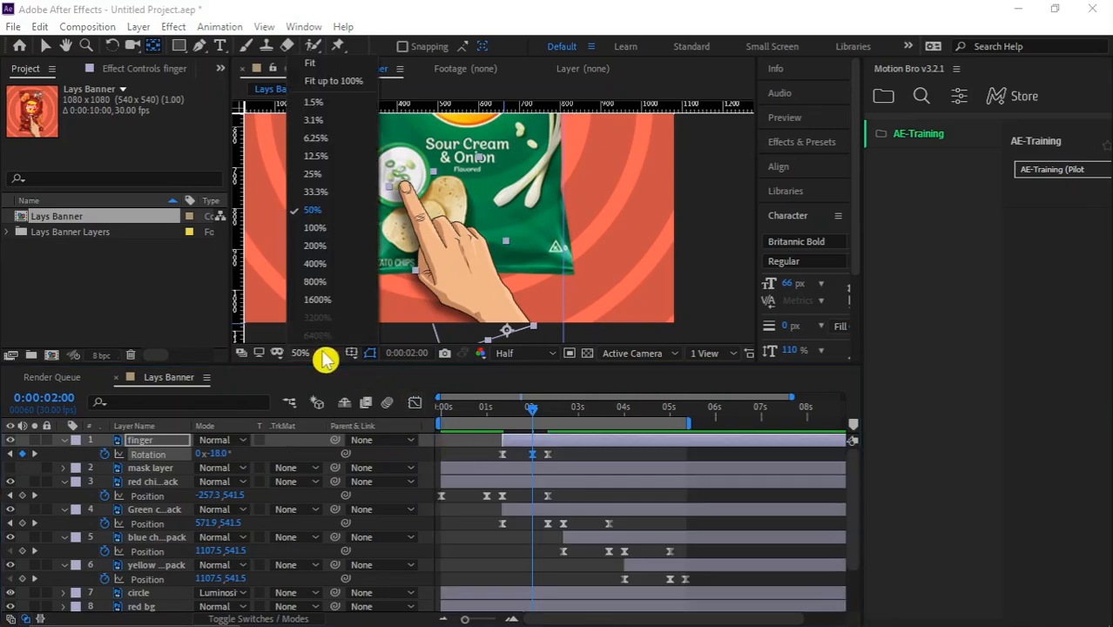
{"action": "left_click", "coordinate": [351, 75]}
{"action": "left_click_drag", "start_coordinate": [536, 415], "coordinate": [487, 415]}
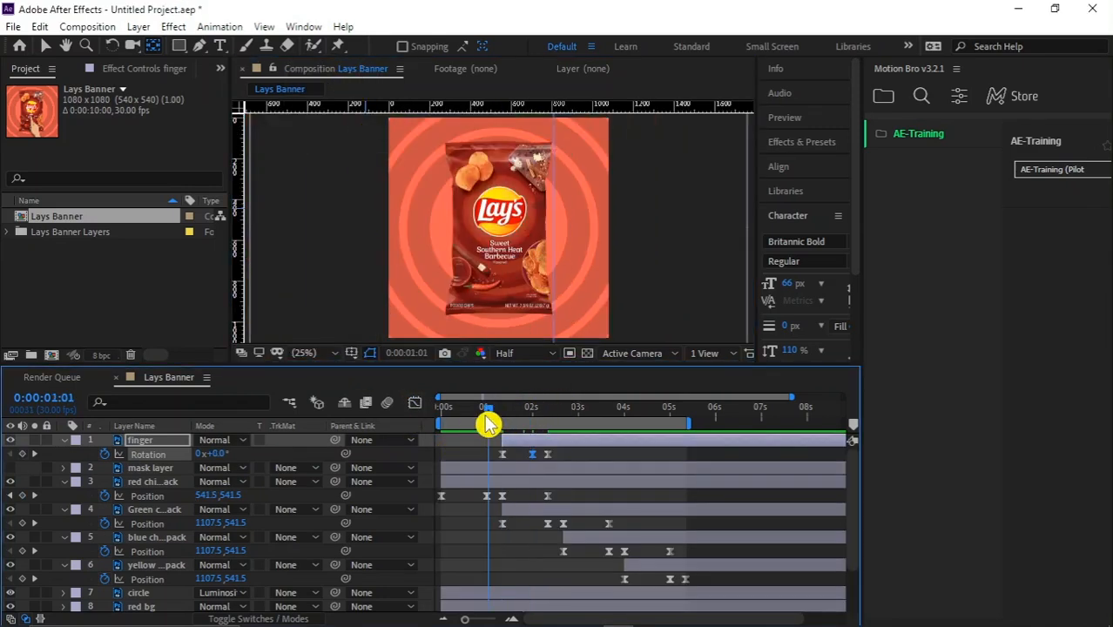
{"action": "key", "text": "space"}
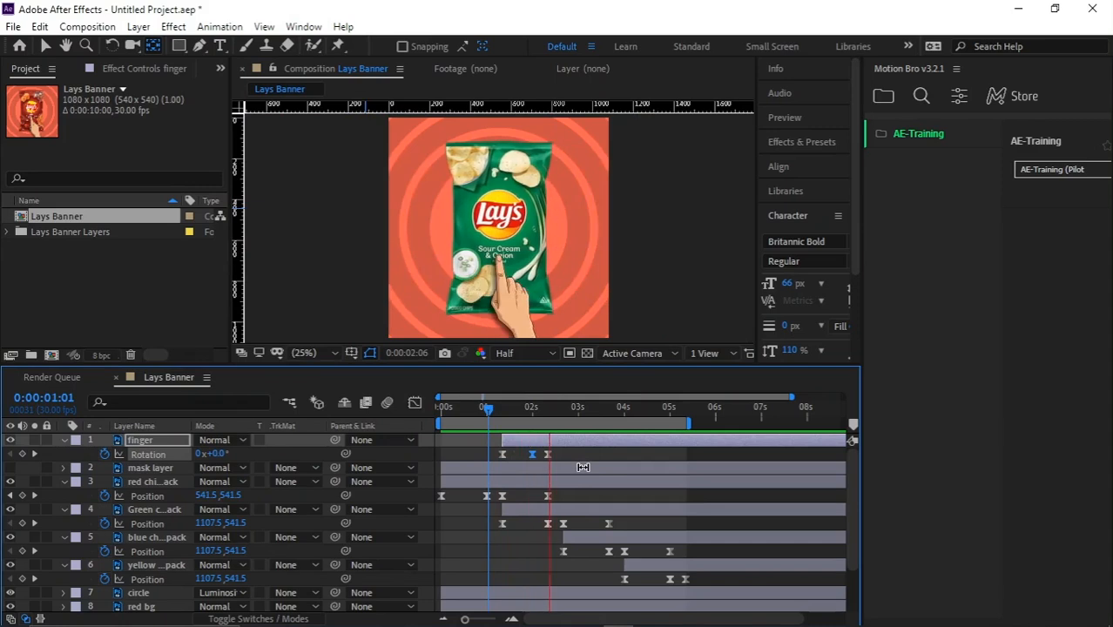
{"action": "key", "text": "space"}
{"action": "left_click", "coordinate": [504, 407]}
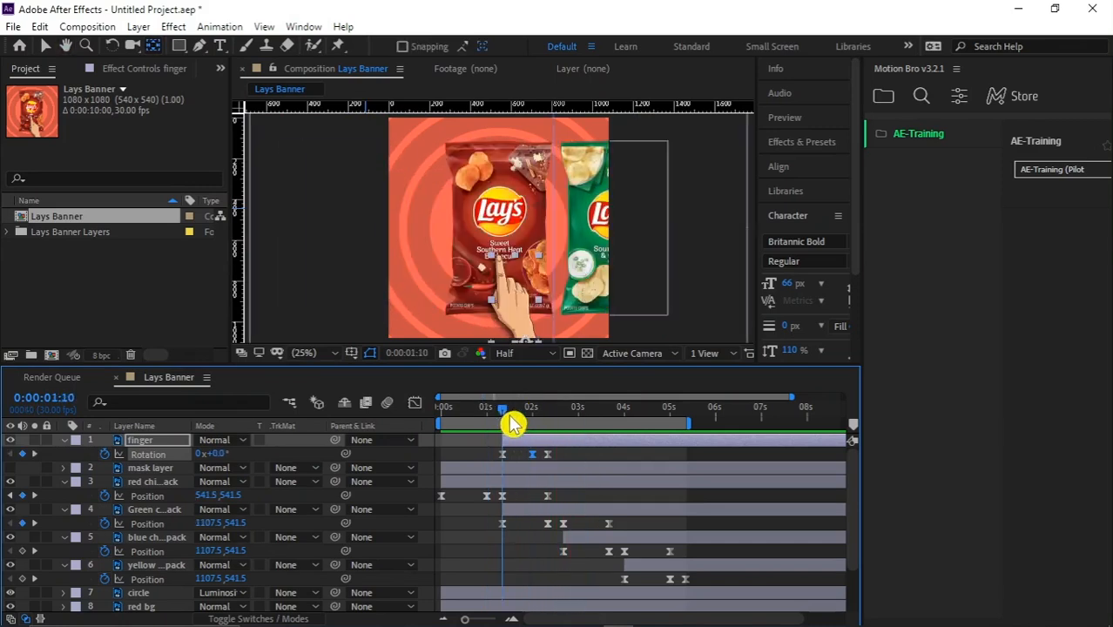
Extend the start of the finger layer back to 0:00 and move the current time to 0:00
{"action": "left_click", "coordinate": [45, 45]}
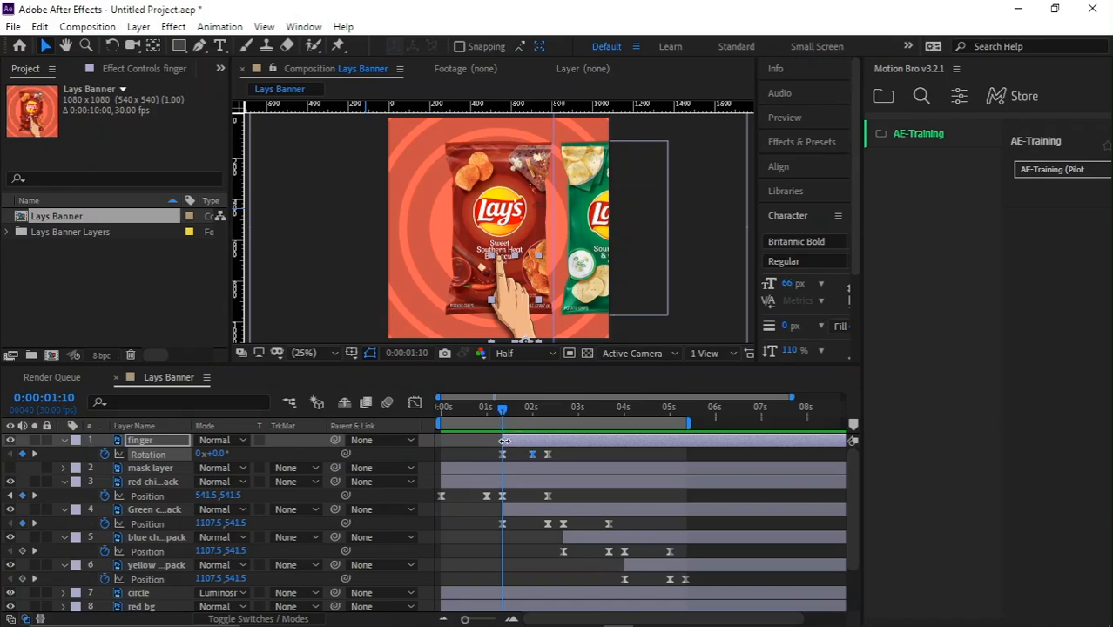
{"action": "left_click_drag", "start_coordinate": [503, 441], "coordinate": [455, 445]}
{"action": "left_click_drag", "start_coordinate": [502, 412], "coordinate": [441, 427]}
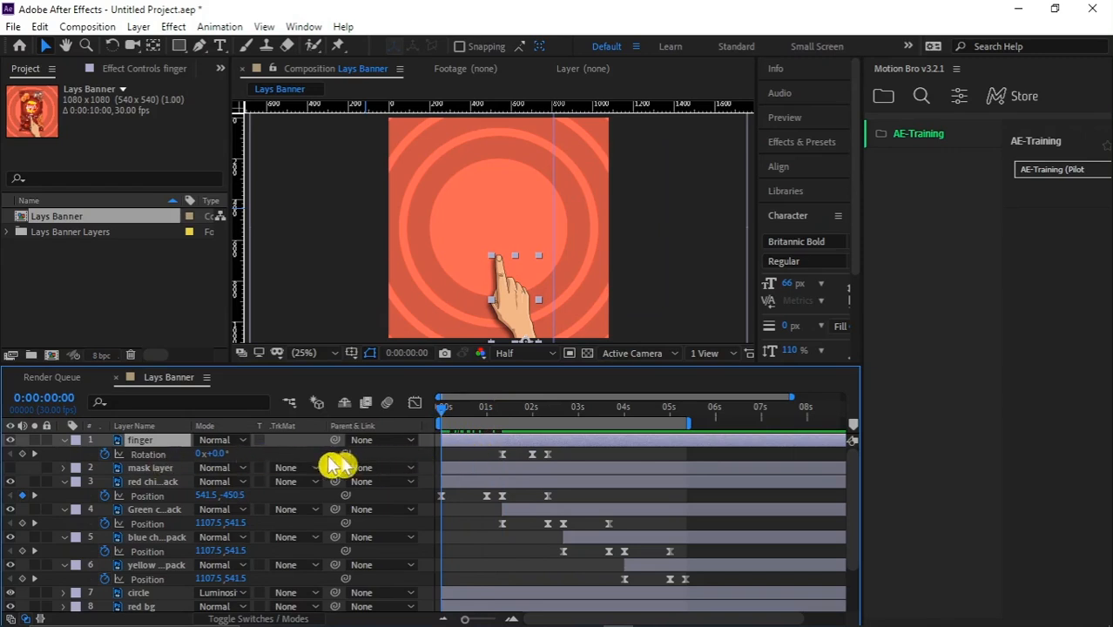
Keyframe the finger's Position at 670.5, 1097.5 and place that keyframe at 1:00
{"action": "key", "text": "shift+p"}
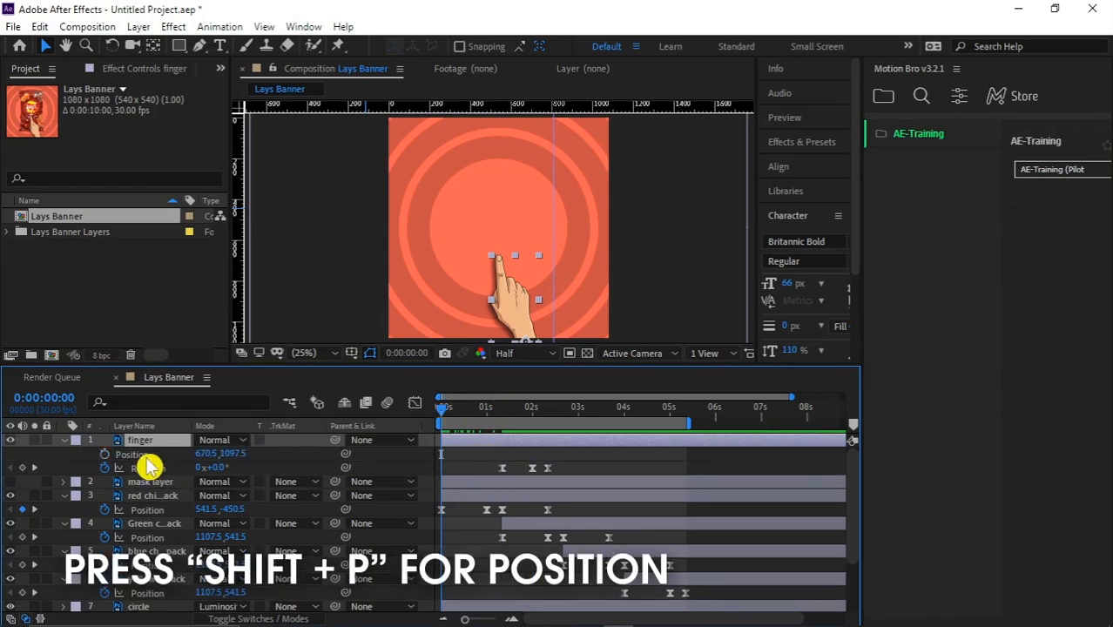
{"action": "left_click", "coordinate": [104, 454]}
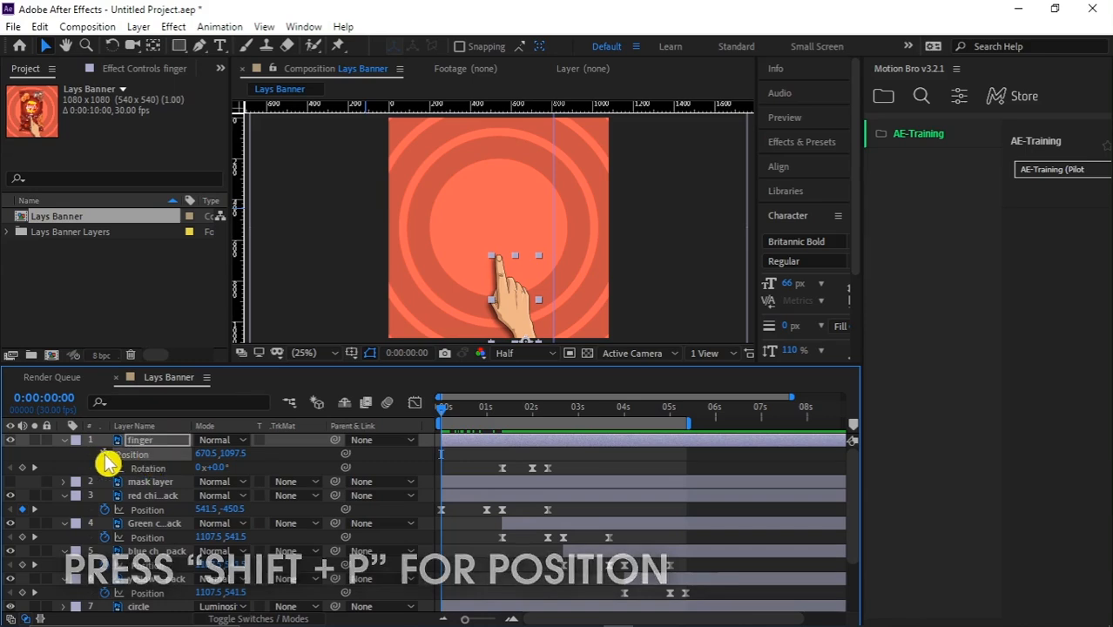
{"action": "left_click", "coordinate": [470, 415]}
{"action": "left_click_drag", "start_coordinate": [470, 415], "coordinate": [487, 417]}
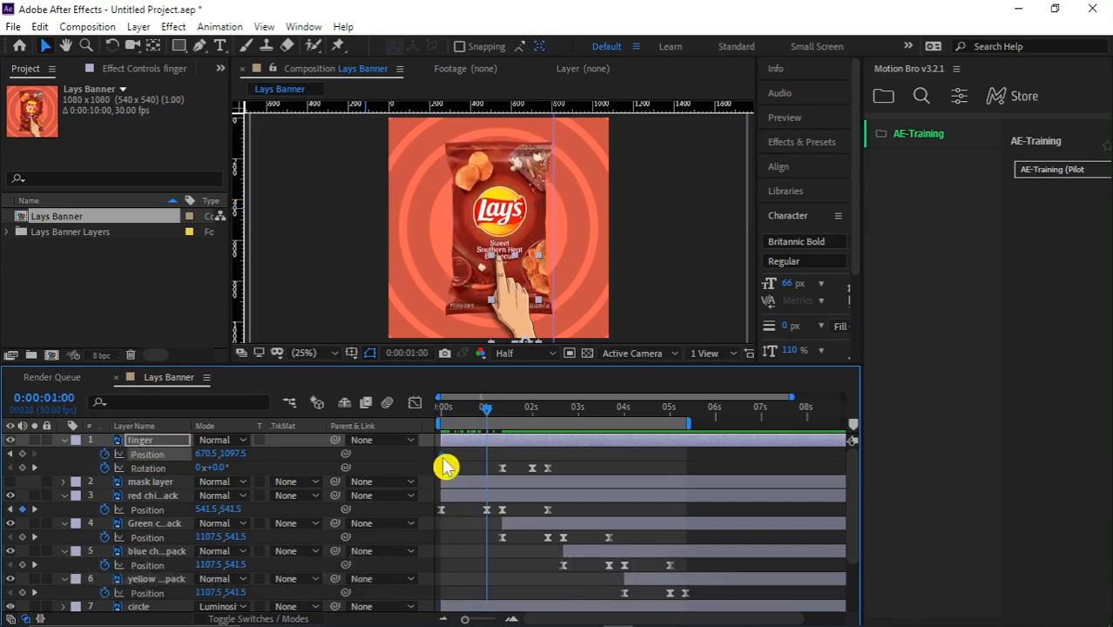
{"action": "left_click_drag", "start_coordinate": [441, 454], "coordinate": [484, 455]}
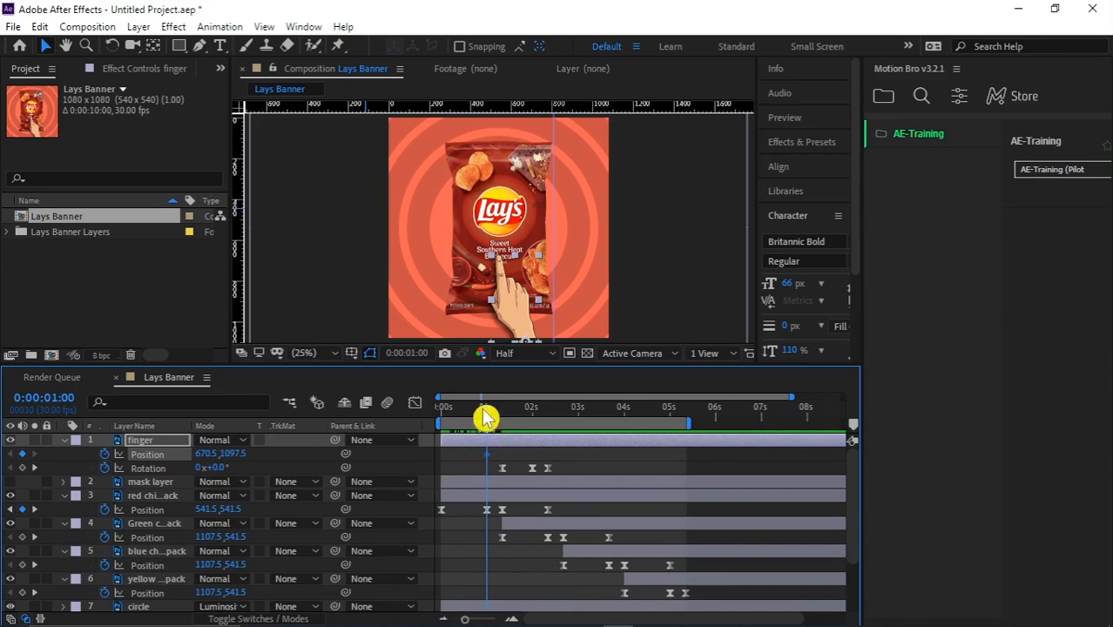
Add a finger Position keyframe at 0:00 with the finger below the frame at 670.5, 1521.5, and scrub through the rise
{"action": "left_click_drag", "start_coordinate": [485, 413], "coordinate": [443, 420]}
{"action": "left_click", "coordinate": [22, 454]}
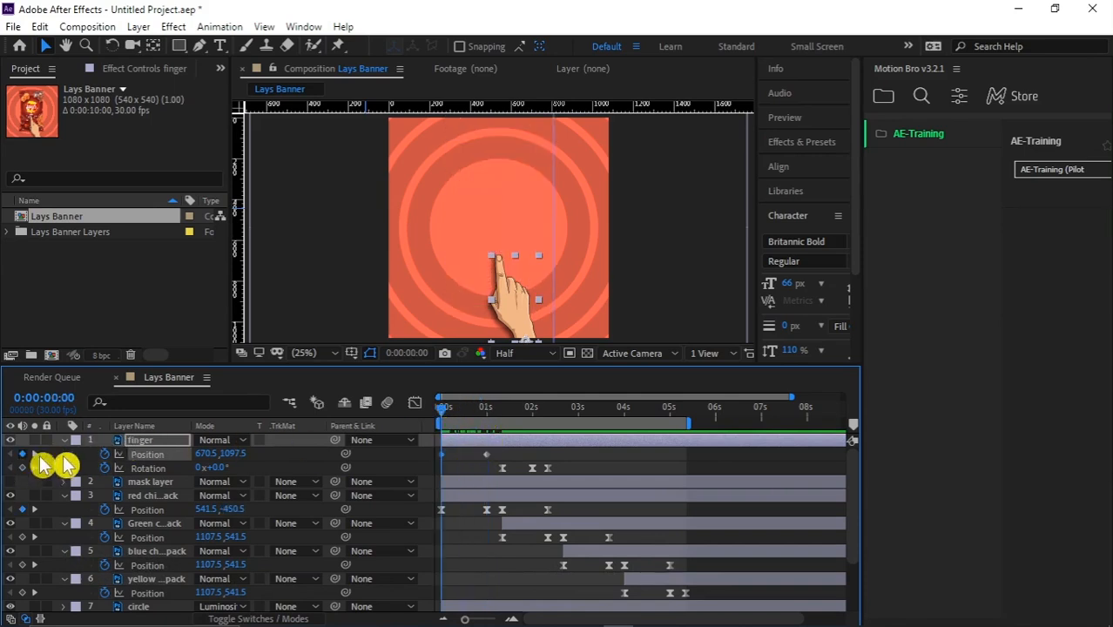
{"action": "left_click_drag", "start_coordinate": [525, 316], "coordinate": [525, 372]}
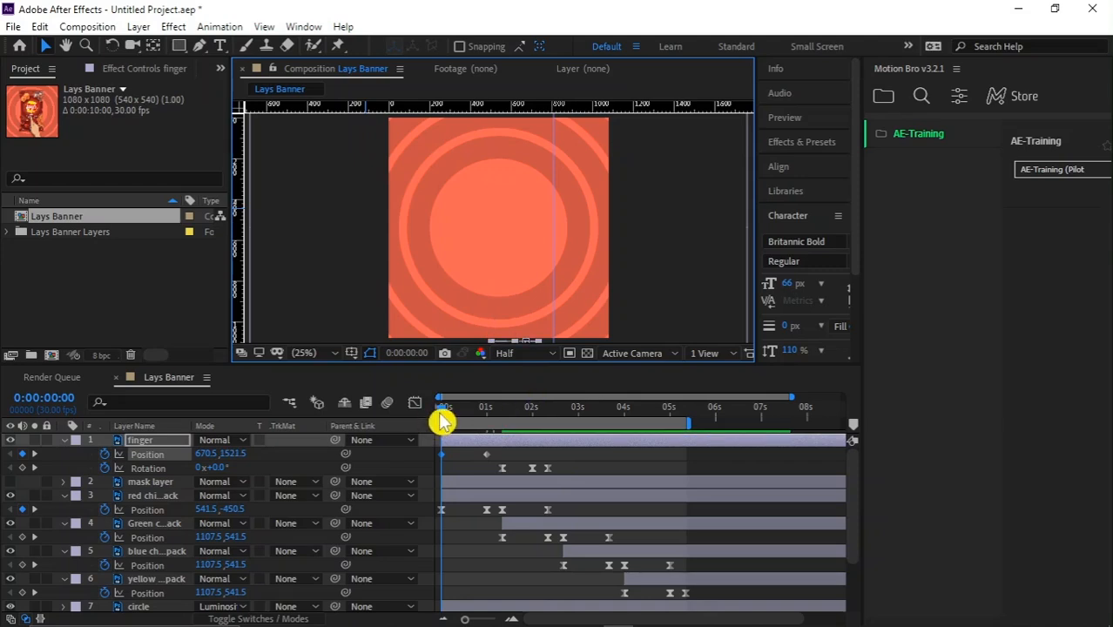
{"action": "left_click_drag", "start_coordinate": [443, 418], "coordinate": [499, 427]}
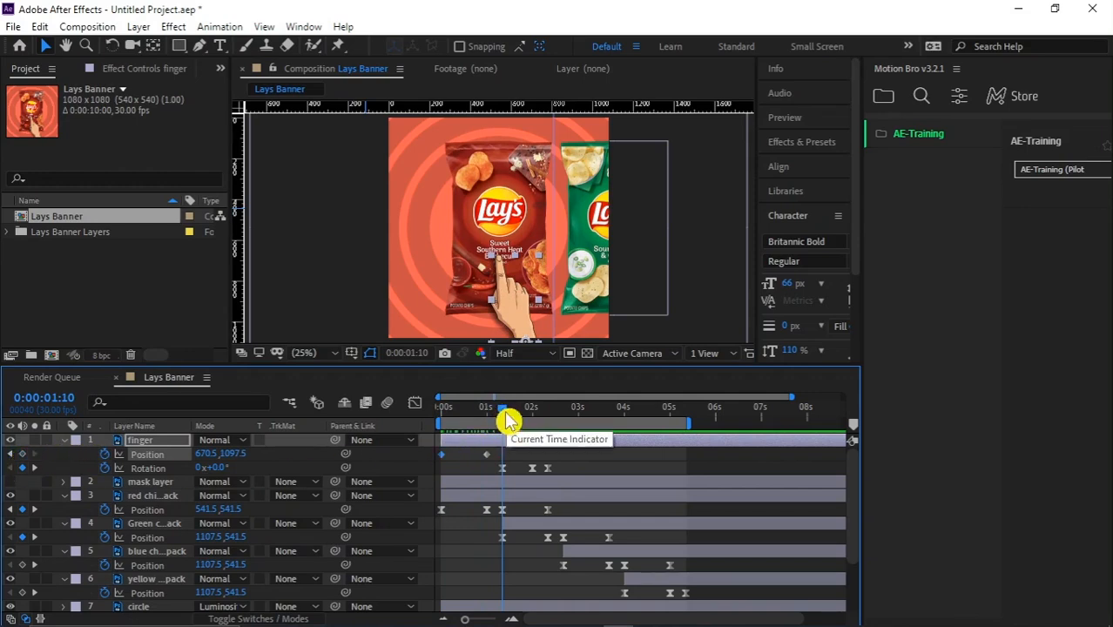
Easy Ease the finger's two Position keyframes at 0:00 and 1:00 and stretch the final ease handle in their speed graph
{"action": "left_click_drag", "start_coordinate": [507, 422], "coordinate": [485, 431]}
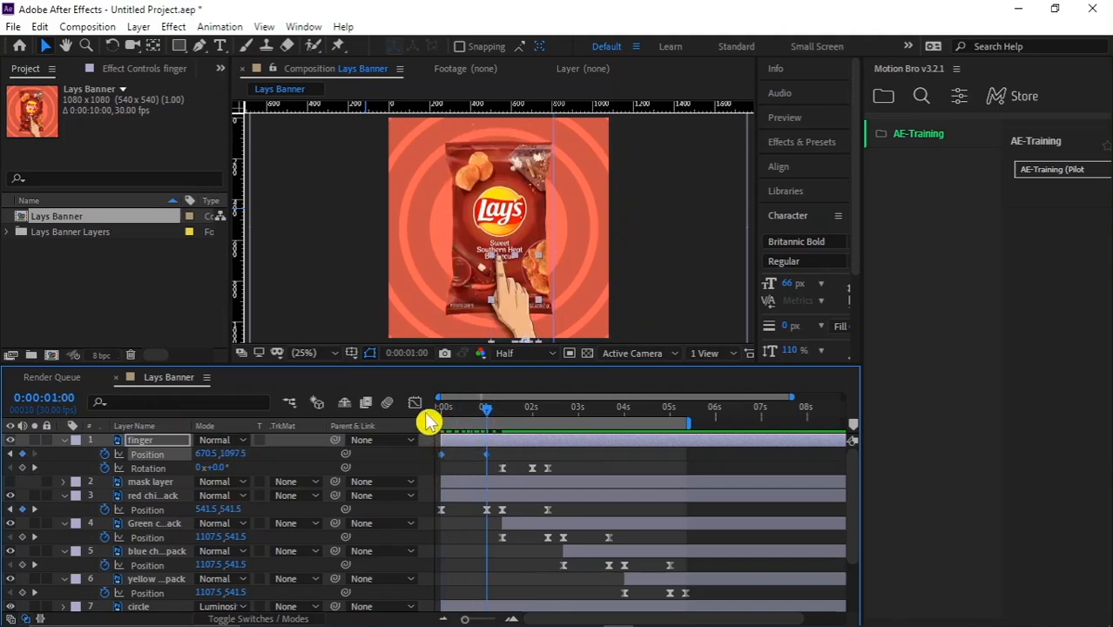
{"action": "right_click", "coordinate": [486, 454]}
{"action": "mouse_move", "coordinate": [575, 442]}
{"action": "left_click", "coordinate": [878, 501]}
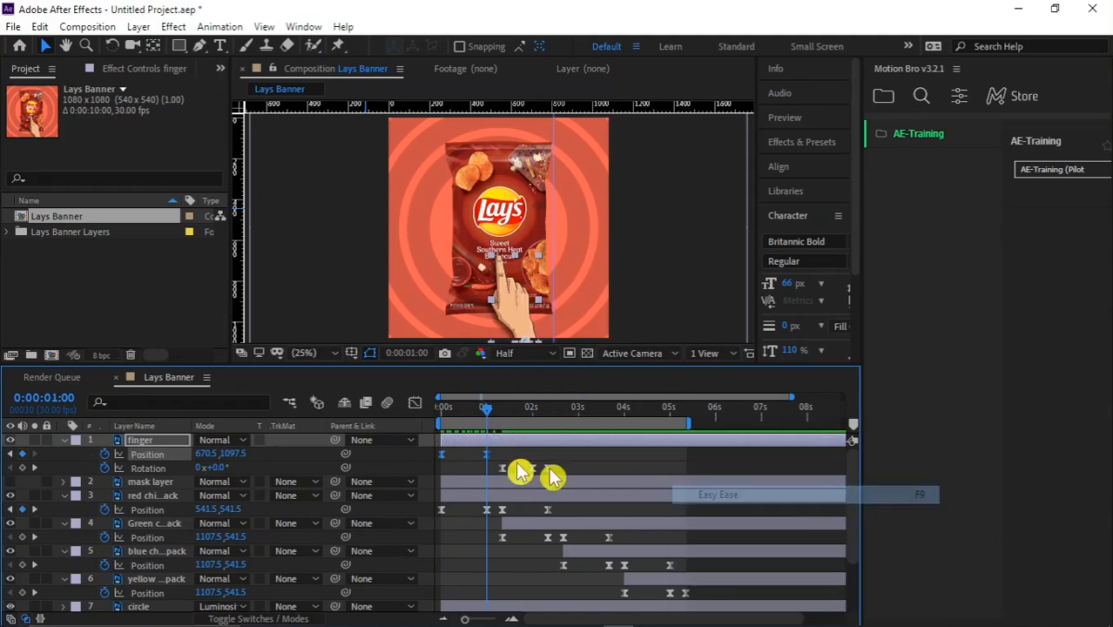
{"action": "left_click", "coordinate": [416, 402]}
{"action": "left_click_drag", "start_coordinate": [506, 598], "coordinate": [467, 576]}
{"action": "left_click", "coordinate": [415, 403]}
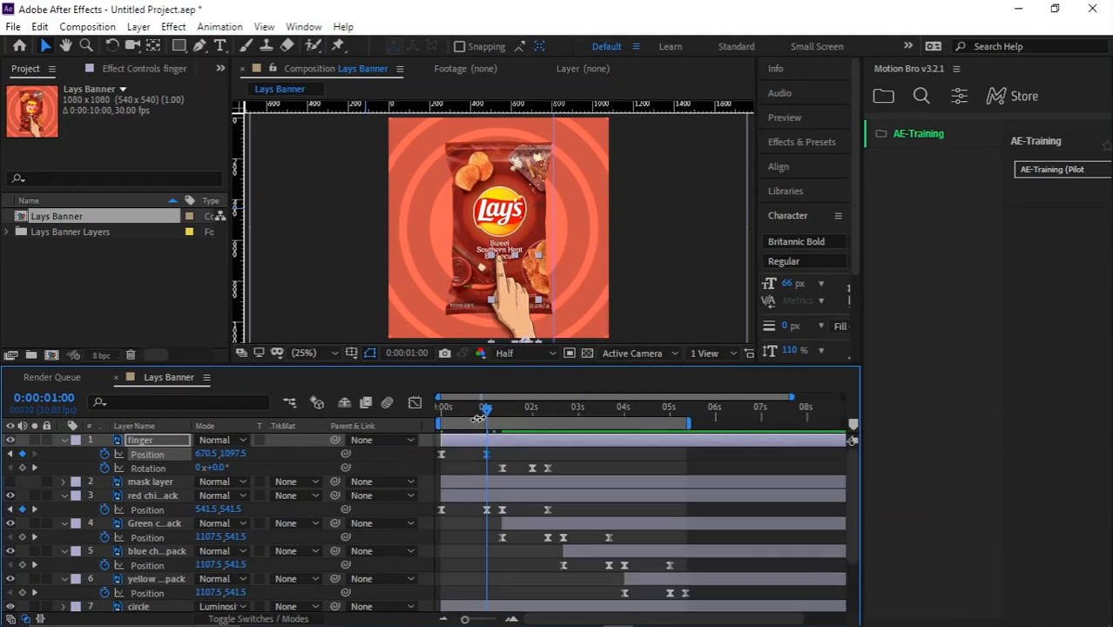
Preview the finger's entrance and first swipe from 0:00
{"action": "key", "text": "Home"}
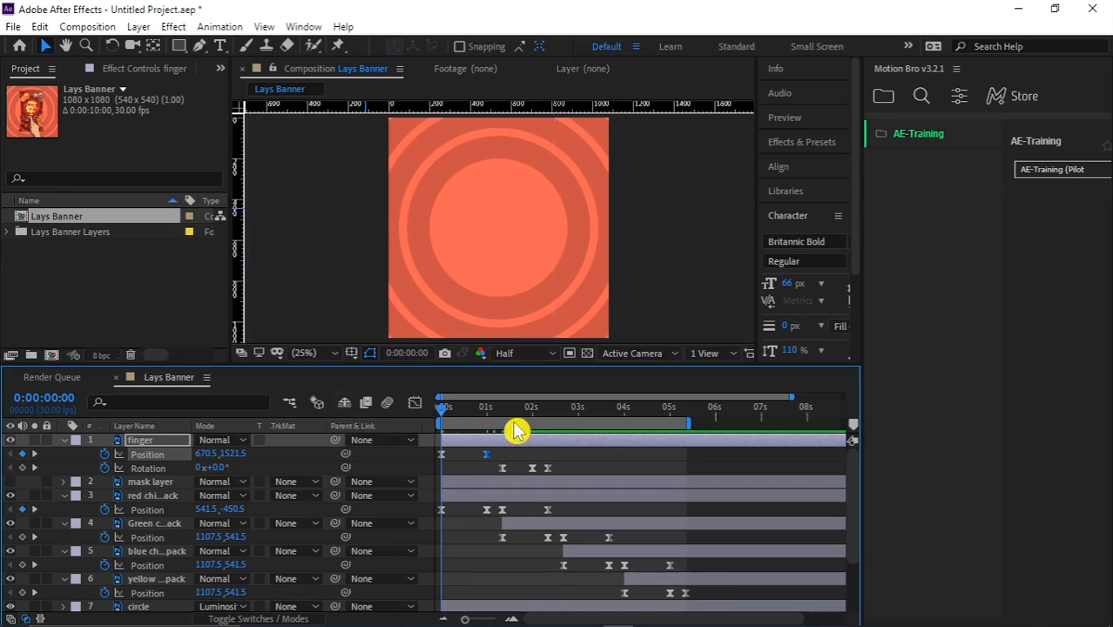
{"action": "key", "text": "space"}
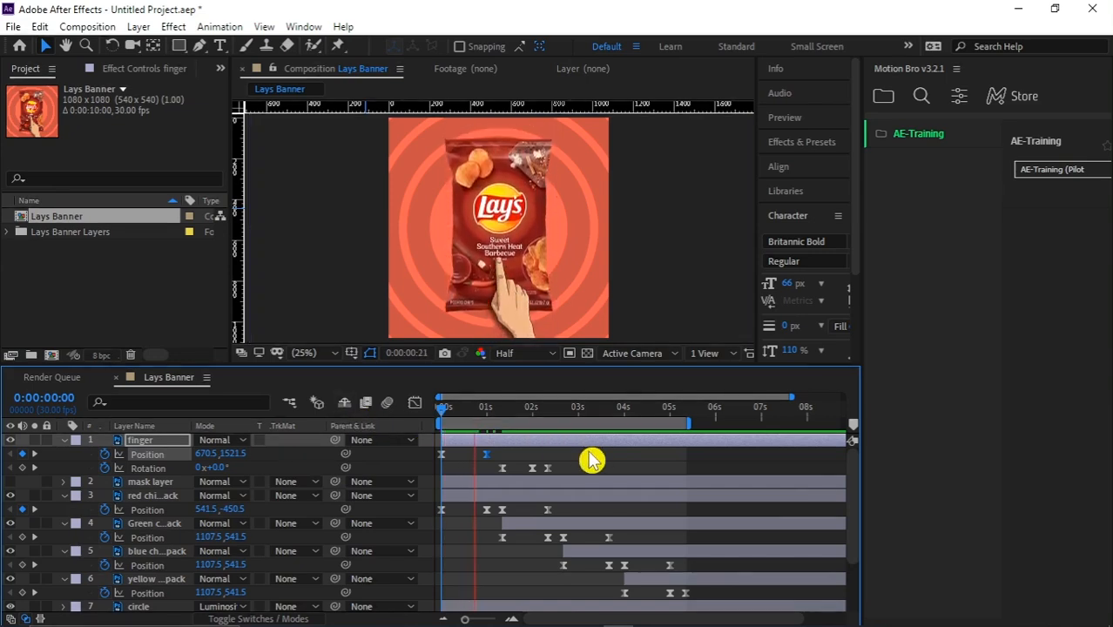
{"action": "key", "text": "space"}
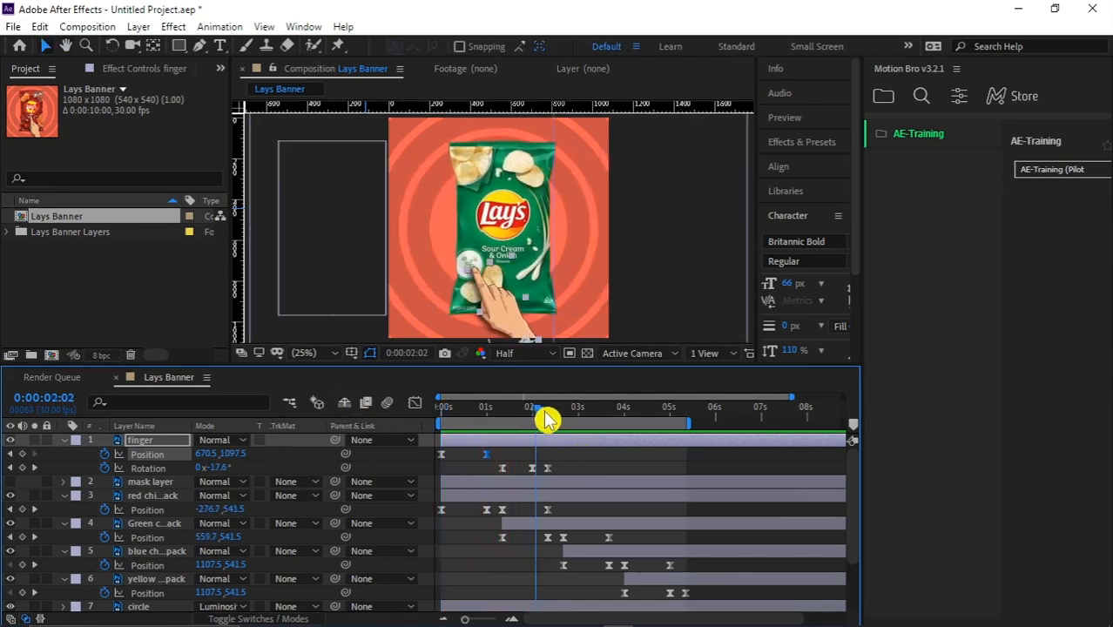
Split the finger layer at 2:20 and delete the part after the split
{"action": "left_click", "coordinate": [547, 415]}
{"action": "left_click", "coordinate": [574, 450]}
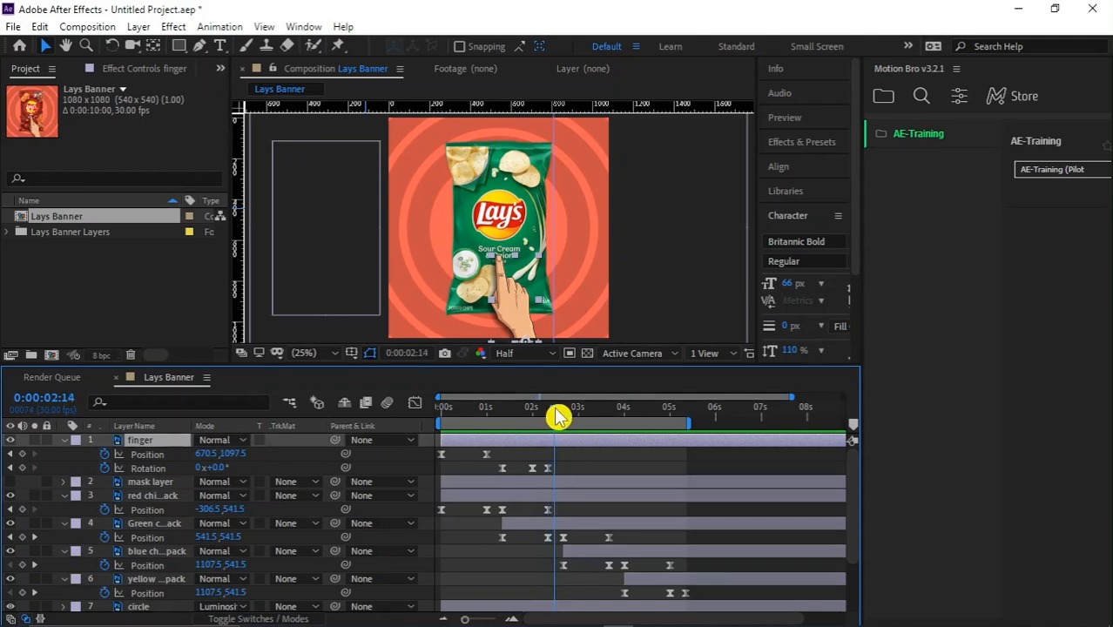
{"action": "mouse_move", "coordinate": [565, 416]}
{"action": "left_mouse_down"}
{"action": "mouse_move", "coordinate": [534, 425]}
{"action": "mouse_move", "coordinate": [567, 427]}
{"action": "left_mouse_up"}
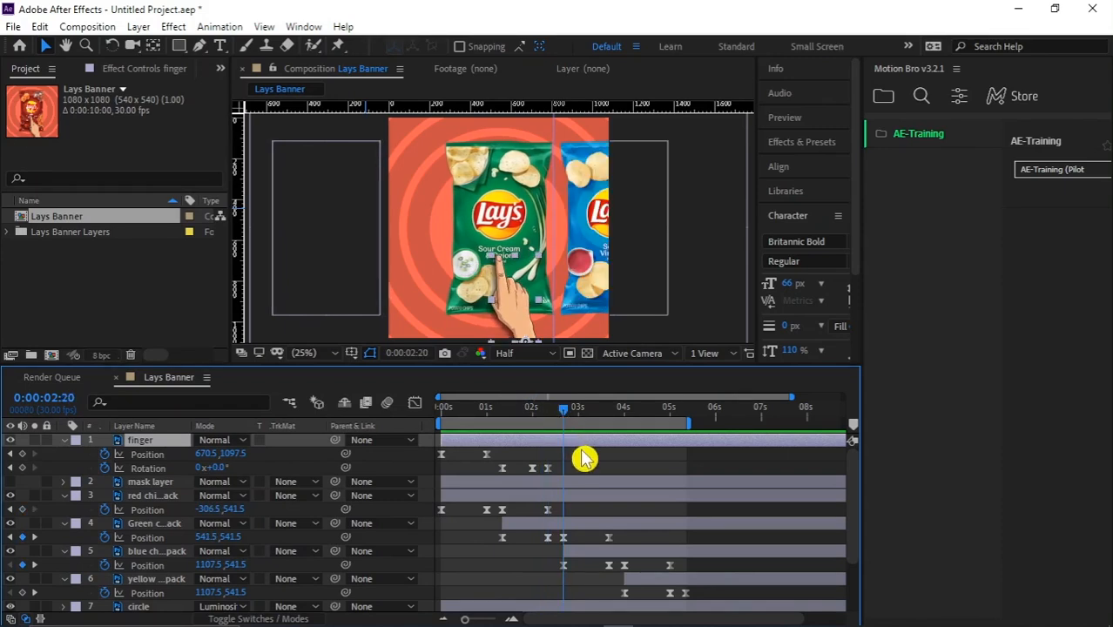
{"action": "key", "text": "ctrl+shift+d"}
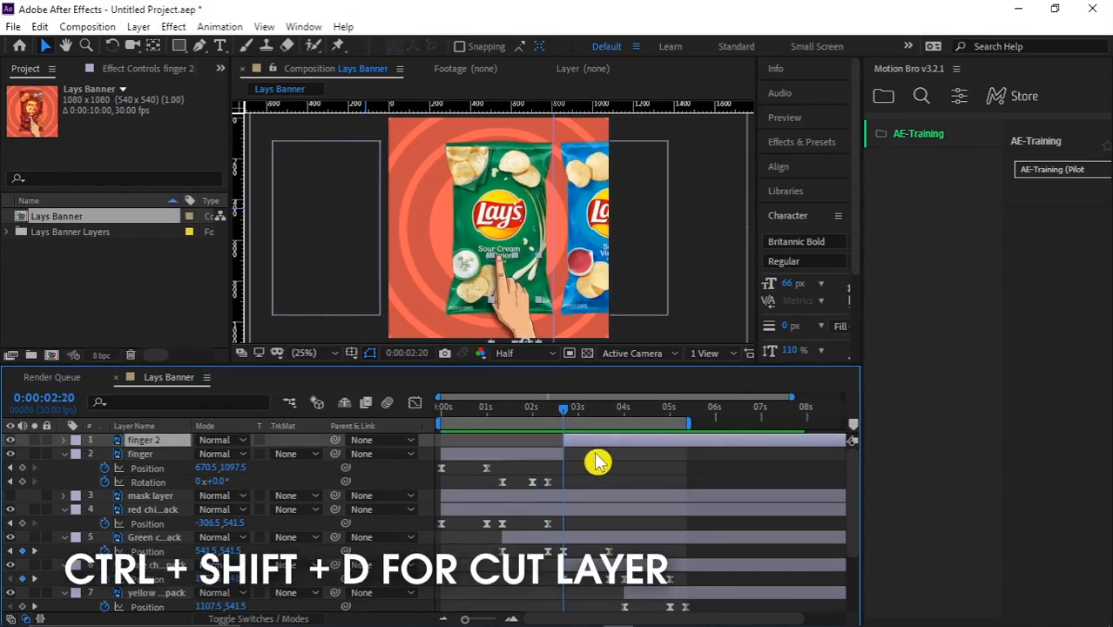
{"action": "left_click", "coordinate": [604, 445]}
{"action": "key", "text": "Delete"}
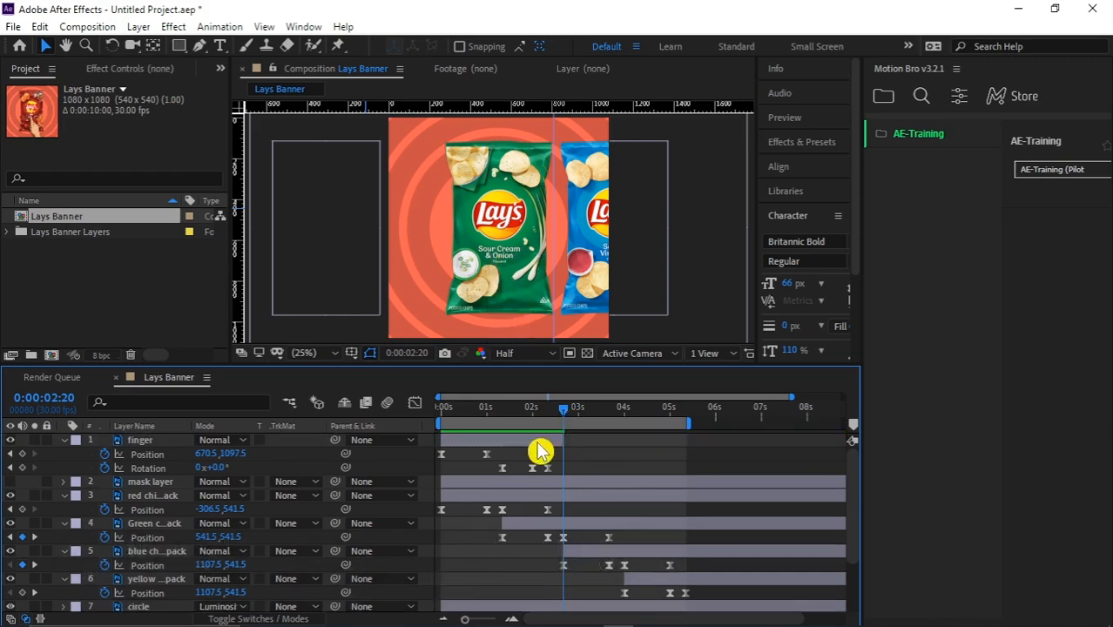
Duplicate the finger layer, trim the copy's start to 1:10 and shift it to begin at 2:20
{"action": "left_click", "coordinate": [541, 450]}
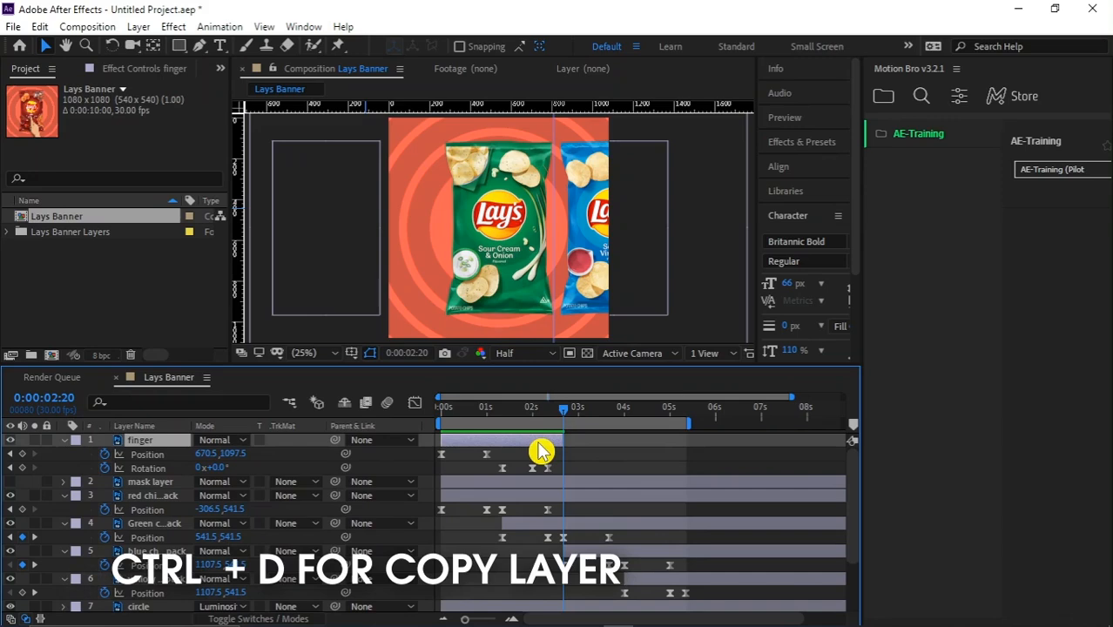
{"action": "key", "text": "ctrl+d"}
{"action": "key", "text": "u"}
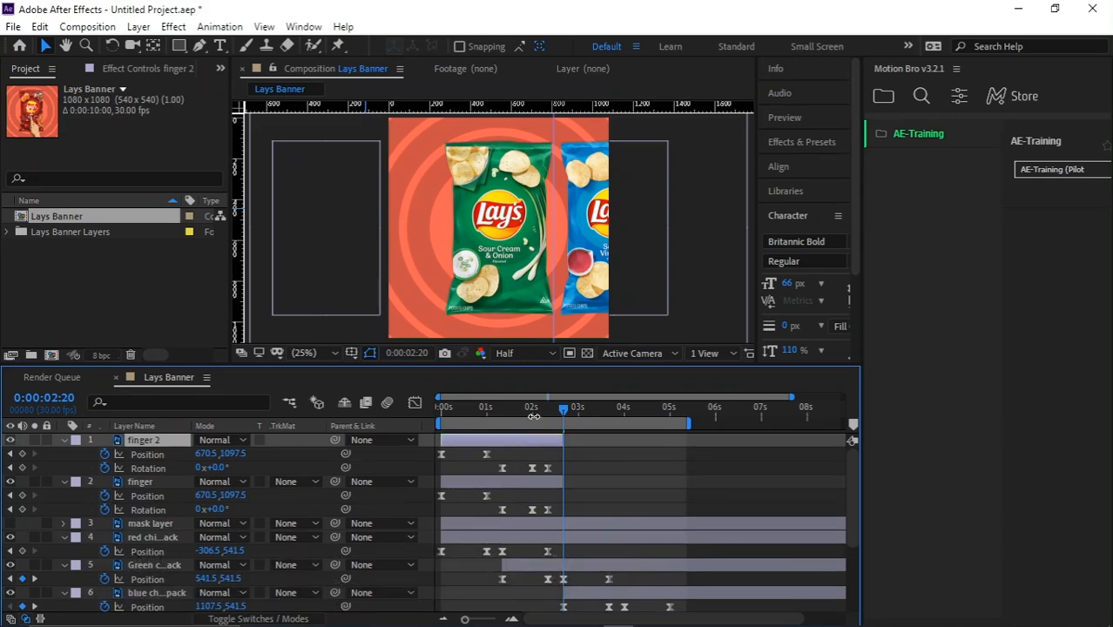
{"action": "left_click_drag", "start_coordinate": [529, 406], "coordinate": [503, 416]}
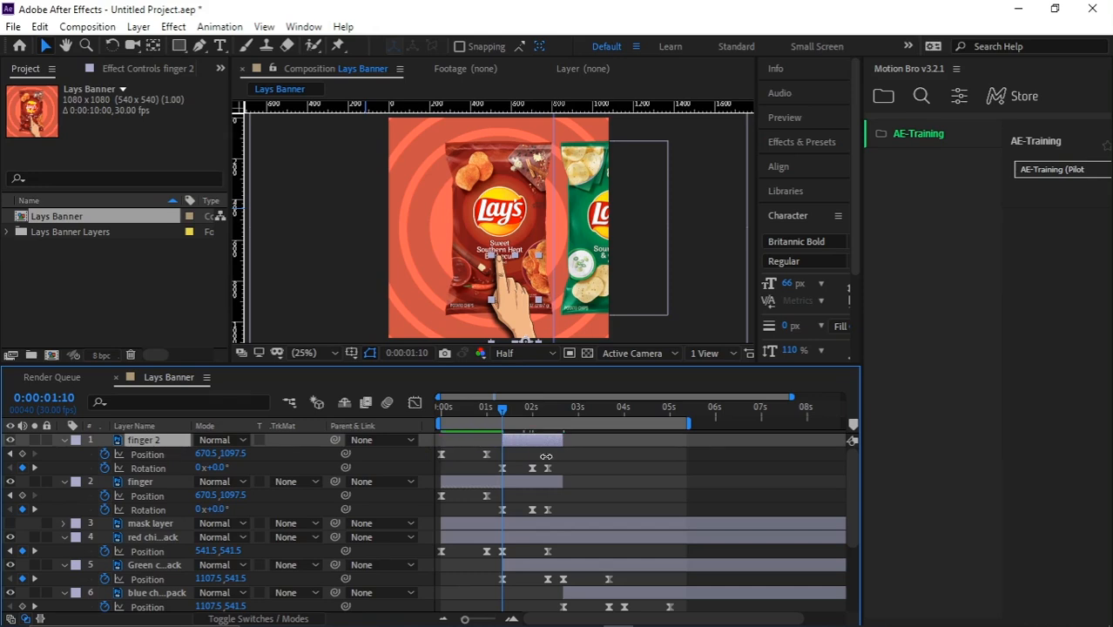
{"action": "left_click_drag", "start_coordinate": [526, 452], "coordinate": [583, 451]}
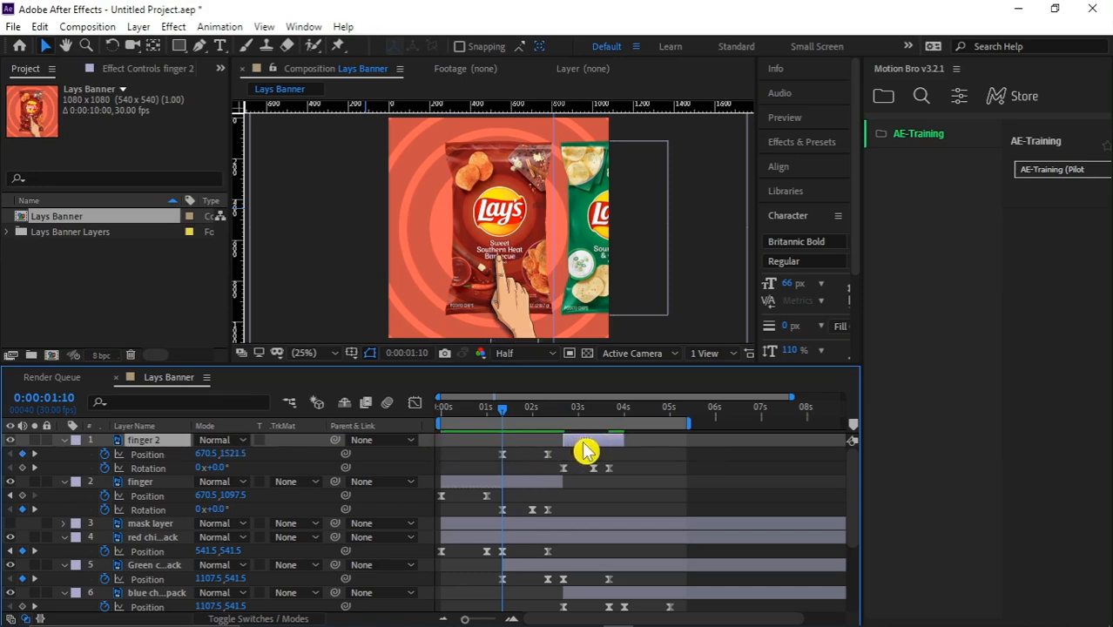
Remove both Position keyframes from finger 2, leaving it at 670.5, 1097.5, and preview the swipes from 0:00
{"action": "left_click_drag", "start_coordinate": [475, 459], "coordinate": [562, 471]}
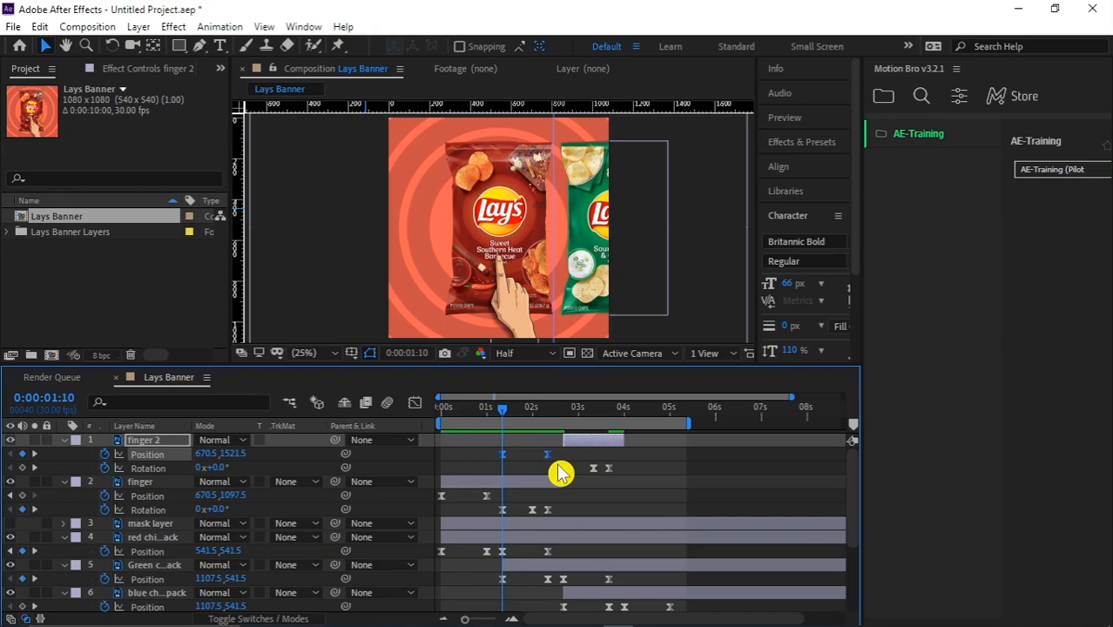
{"action": "key", "text": "Delete"}
{"action": "left_click_drag", "start_coordinate": [536, 424], "coordinate": [442, 439]}
{"action": "key", "text": "ctrl+z"}
{"action": "key", "text": "Delete"}
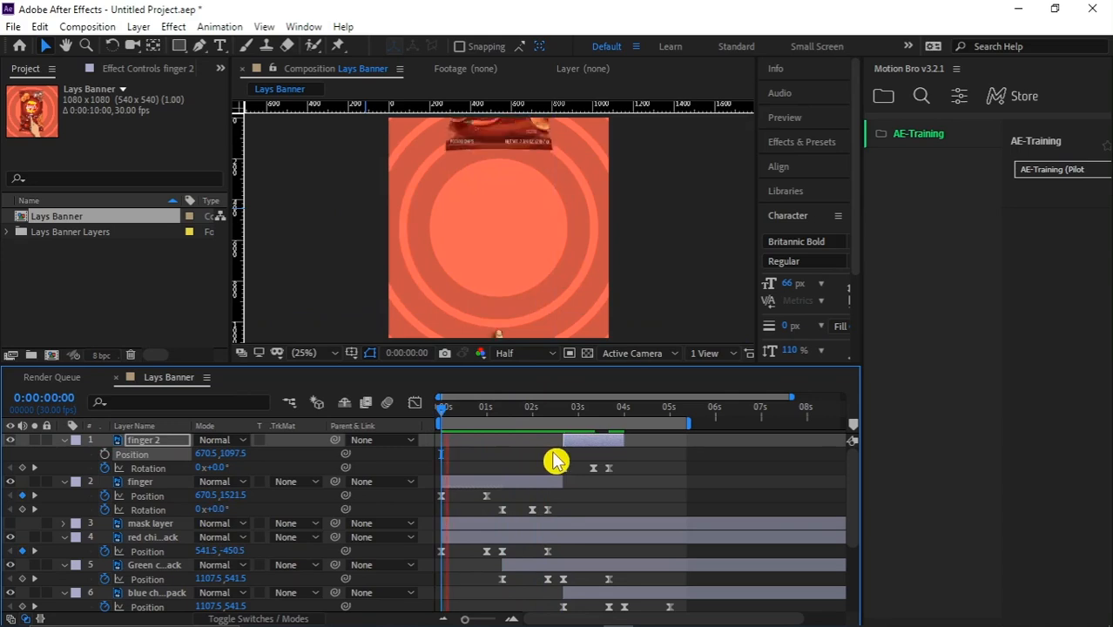
{"action": "key", "text": "space"}
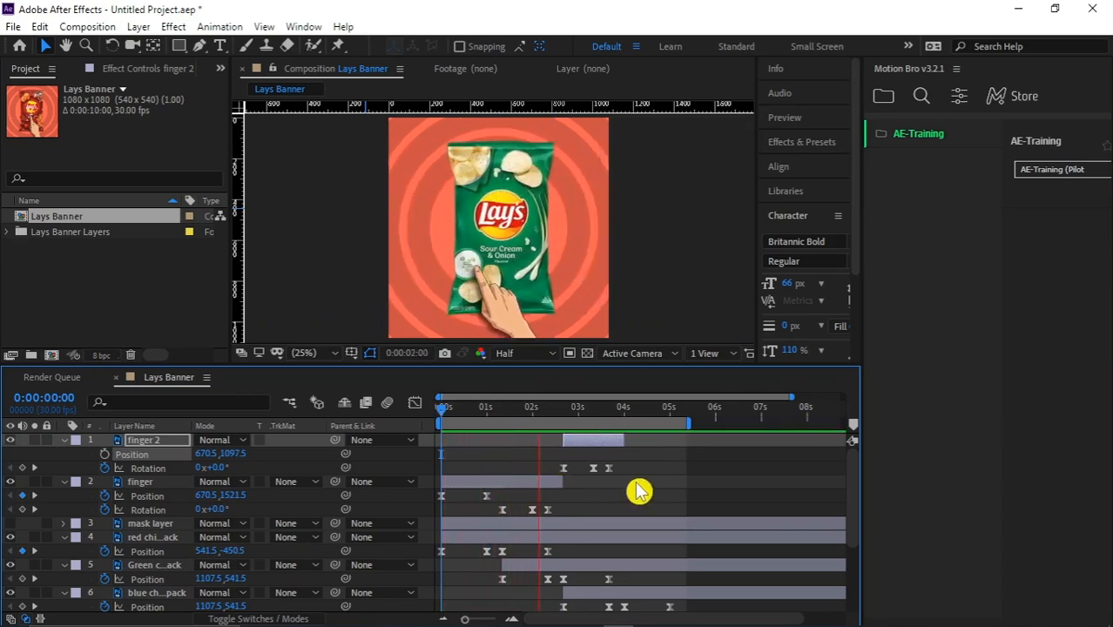
{"action": "key", "text": "space"}
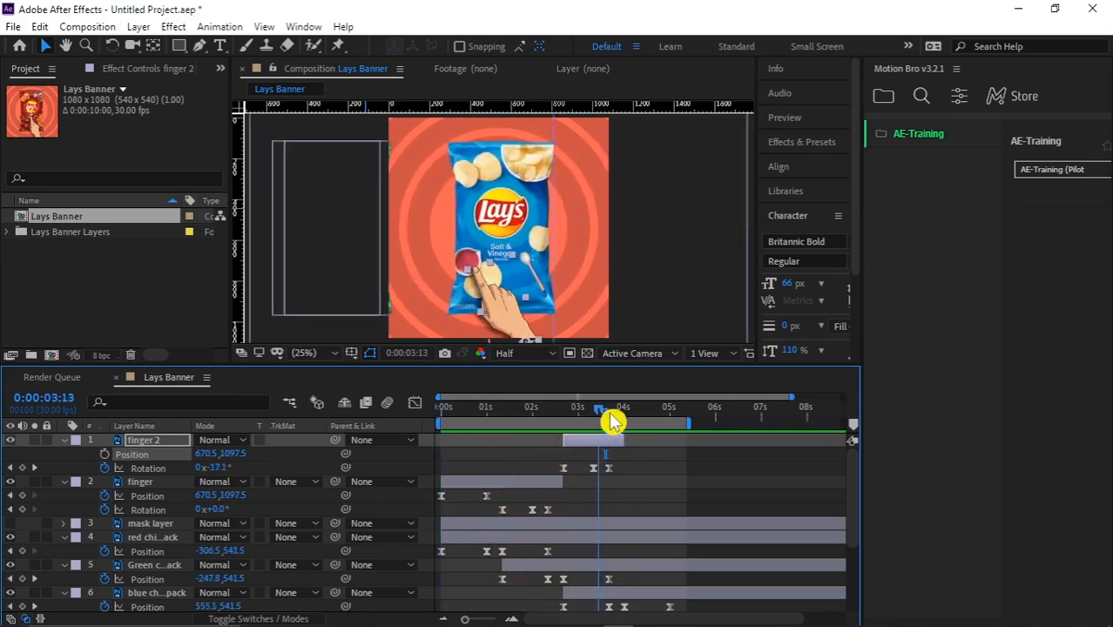
Duplicate finger 2 and shift the copy to begin at 3:29, directly after finger 2
{"action": "left_click_drag", "start_coordinate": [613, 422], "coordinate": [624, 426]}
{"action": "left_click", "coordinate": [601, 446]}
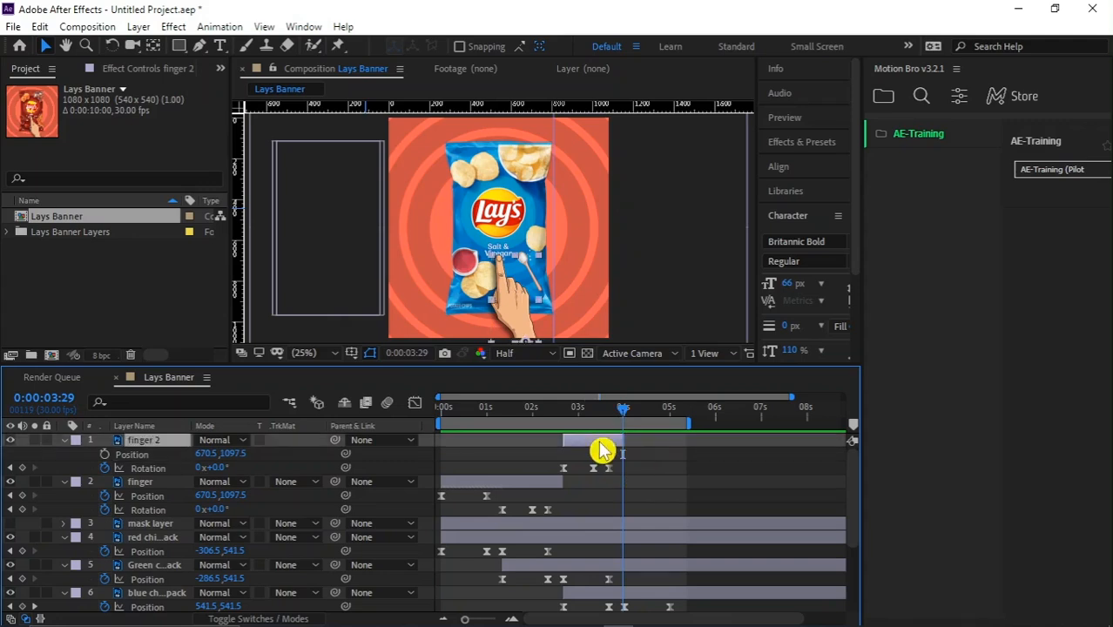
{"action": "key", "text": "ctrl+d"}
{"action": "key", "text": "u"}
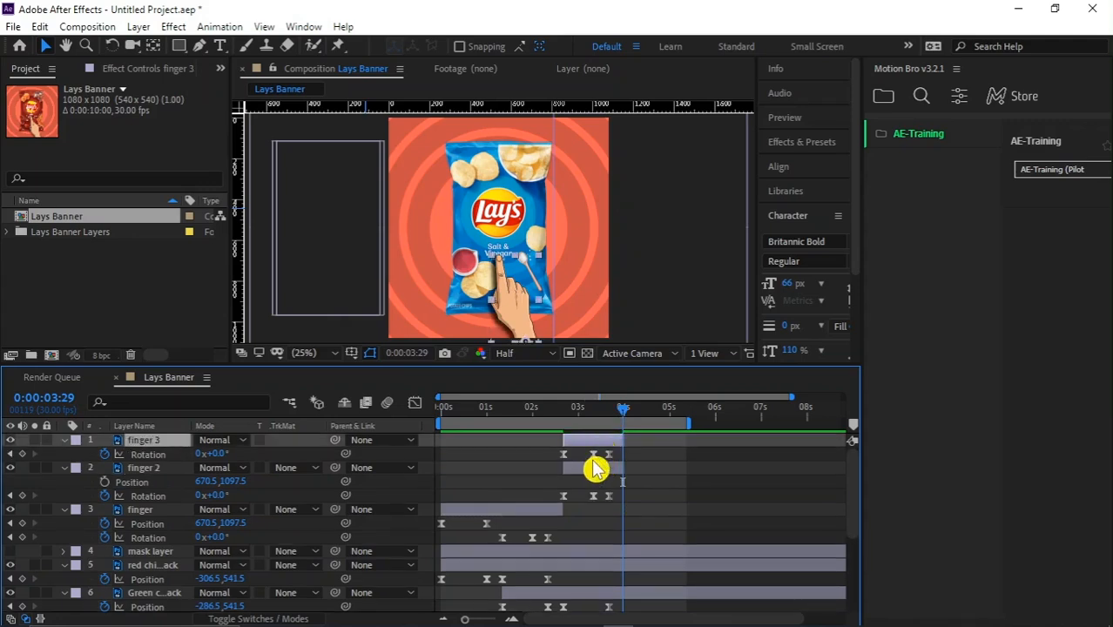
{"action": "left_click_drag", "start_coordinate": [577, 444], "coordinate": [642, 447]}
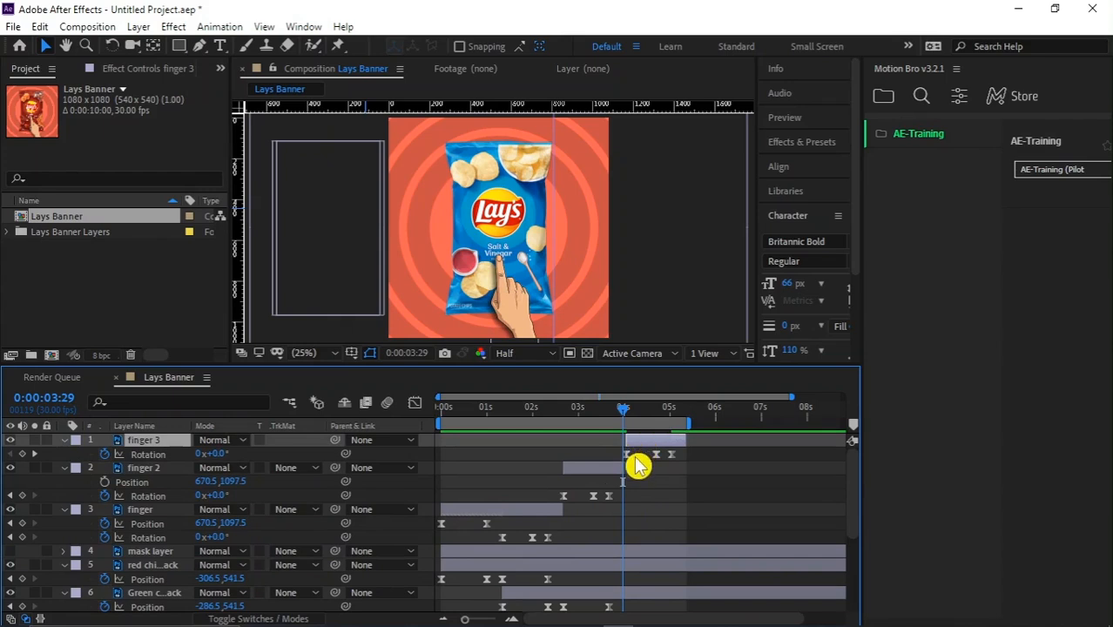
{"action": "scroll", "coordinate": [638, 466], "scroll_direction": "up", "scroll_amount": 2}
{"action": "left_click_drag", "start_coordinate": [638, 451], "coordinate": [629, 454]}
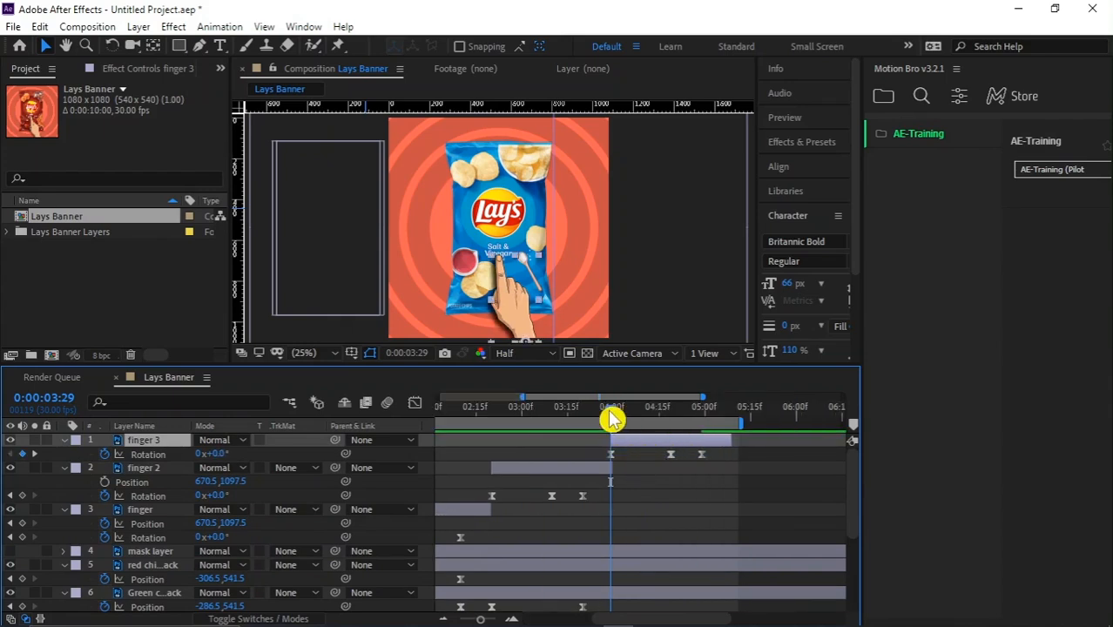
Preview the full swipe sequence from 0:00 and set the current time to 1:00
{"action": "left_click_drag", "start_coordinate": [611, 413], "coordinate": [431, 452]}
{"action": "scroll", "coordinate": [613, 441], "scroll_direction": "up", "scroll_amount": 4}
{"action": "scroll", "coordinate": [629, 454], "scroll_direction": "down", "scroll_amount": 4}
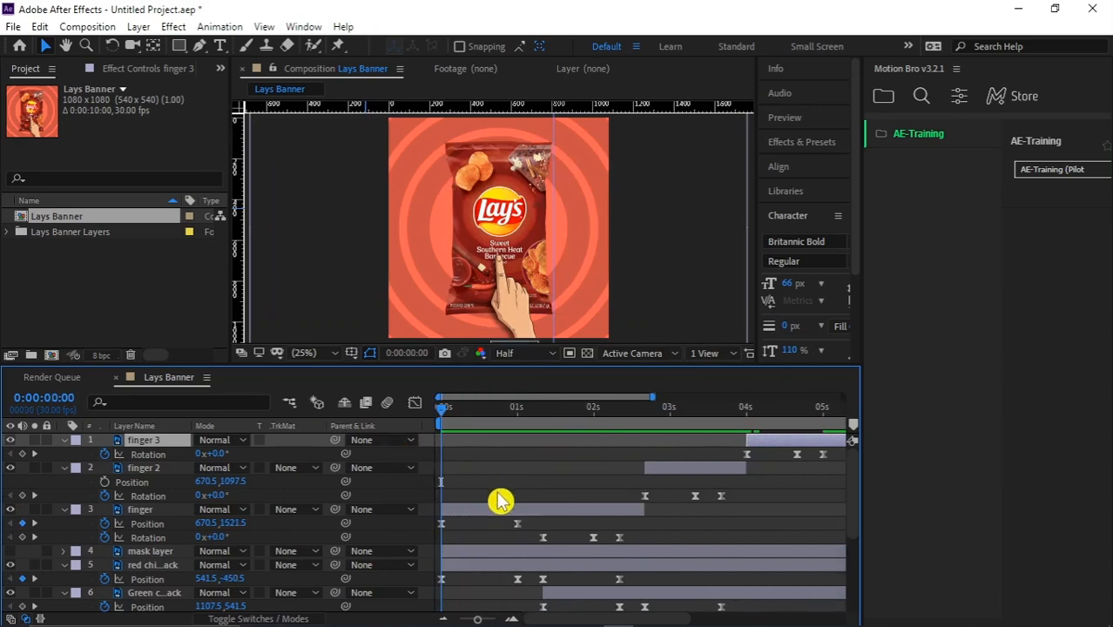
{"action": "scroll", "coordinate": [501, 502], "scroll_direction": "down", "scroll_amount": 3}
{"action": "scroll", "coordinate": [501, 501], "scroll_direction": "down", "scroll_amount": 1}
{"action": "key", "text": "space"}
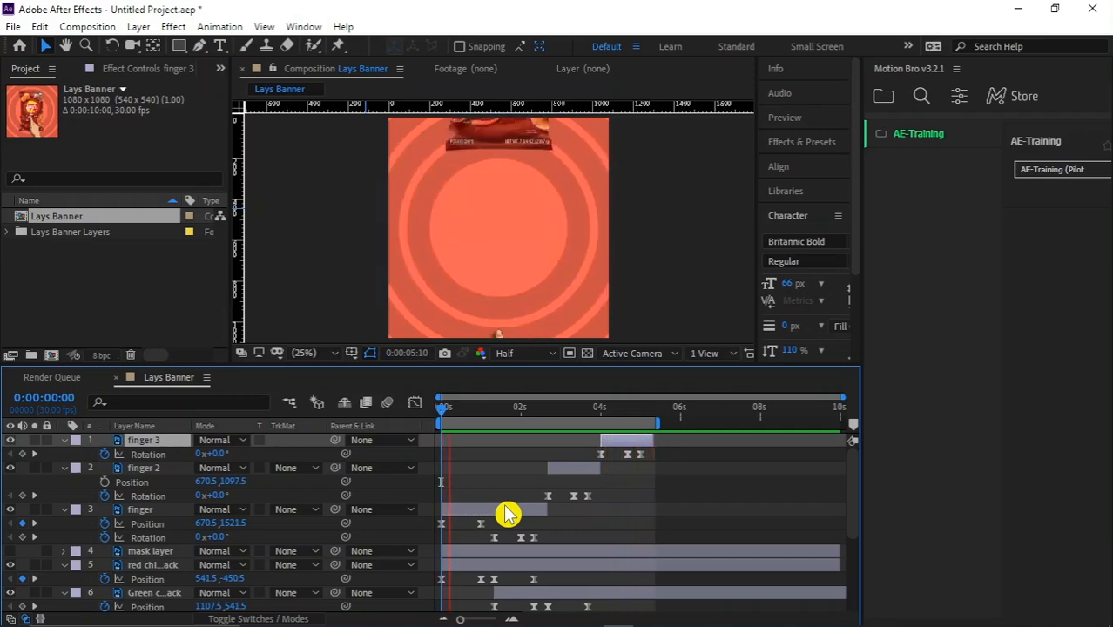
{"action": "key", "text": "space"}
{"action": "left_click_drag", "start_coordinate": [475, 419], "coordinate": [490, 423]}
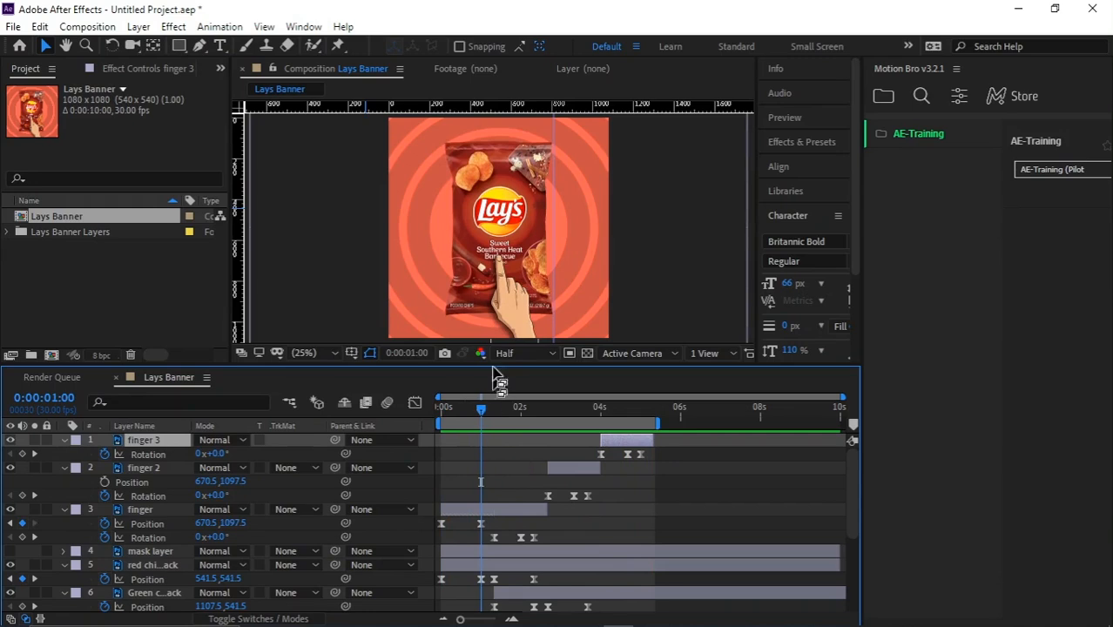
{"action": "scroll", "coordinate": [510, 492], "scroll_direction": "down", "scroll_amount": 3}
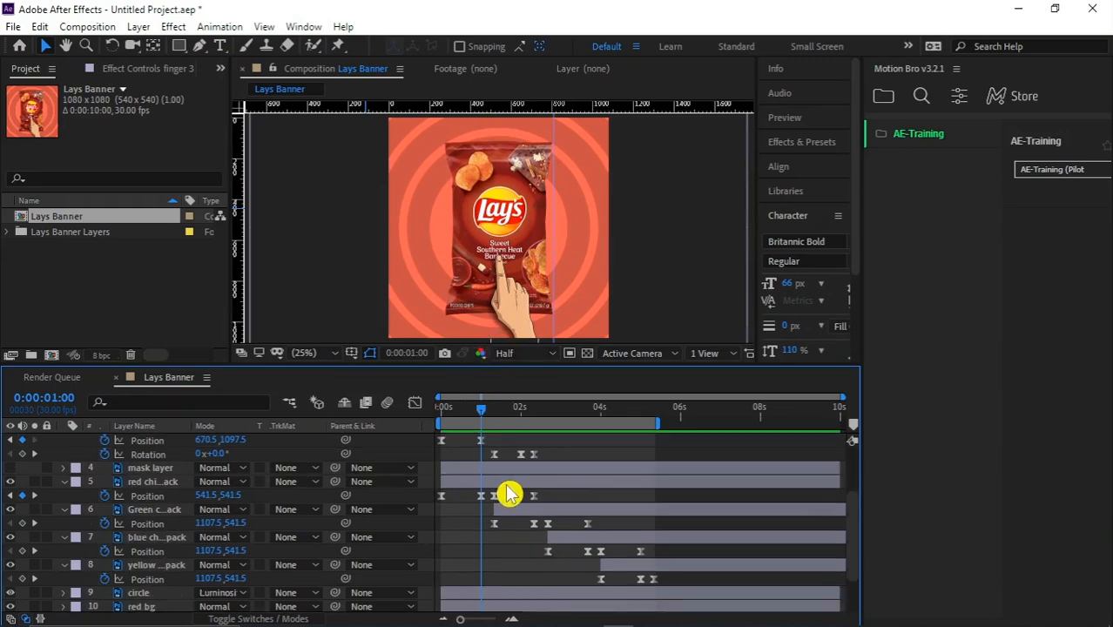
Pre-compose the red, green, blue and yellow chips pack layers into a composition named "all pack", moving all attributes into it
{"action": "scroll", "coordinate": [511, 496], "scroll_direction": "down", "scroll_amount": 2}
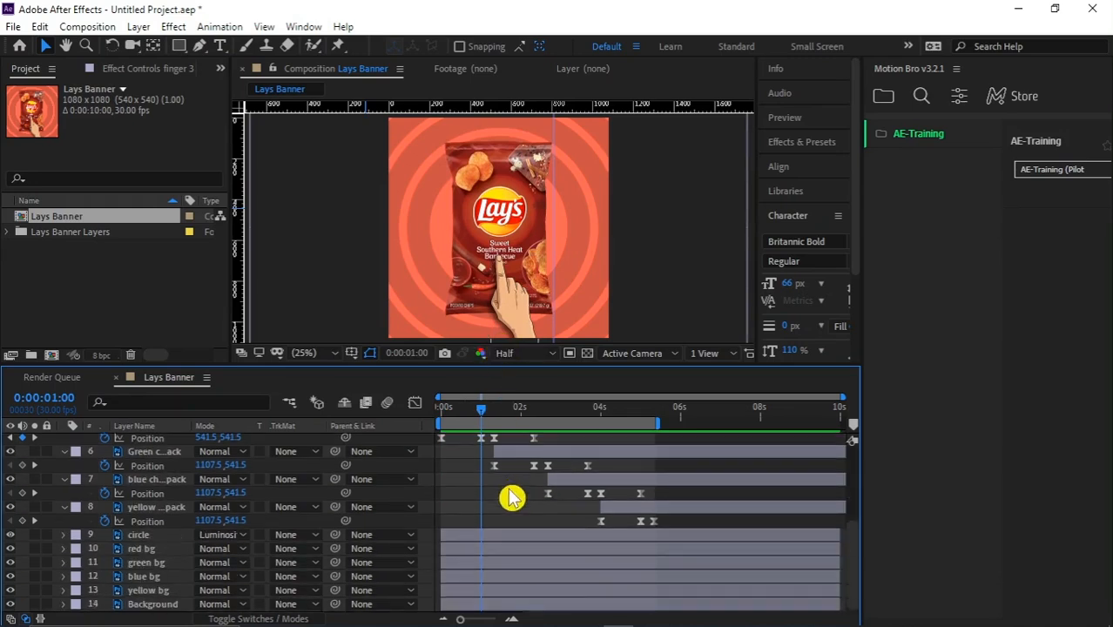
{"action": "left_click", "coordinate": [137, 535]}
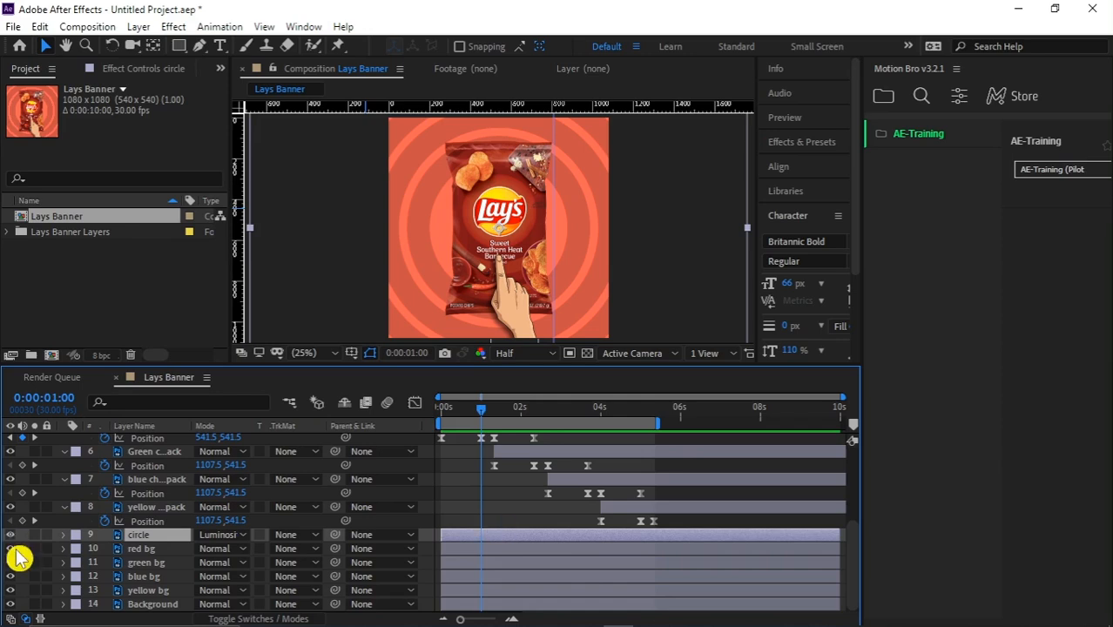
{"action": "scroll", "coordinate": [544, 536], "scroll_direction": "up", "scroll_amount": 2}
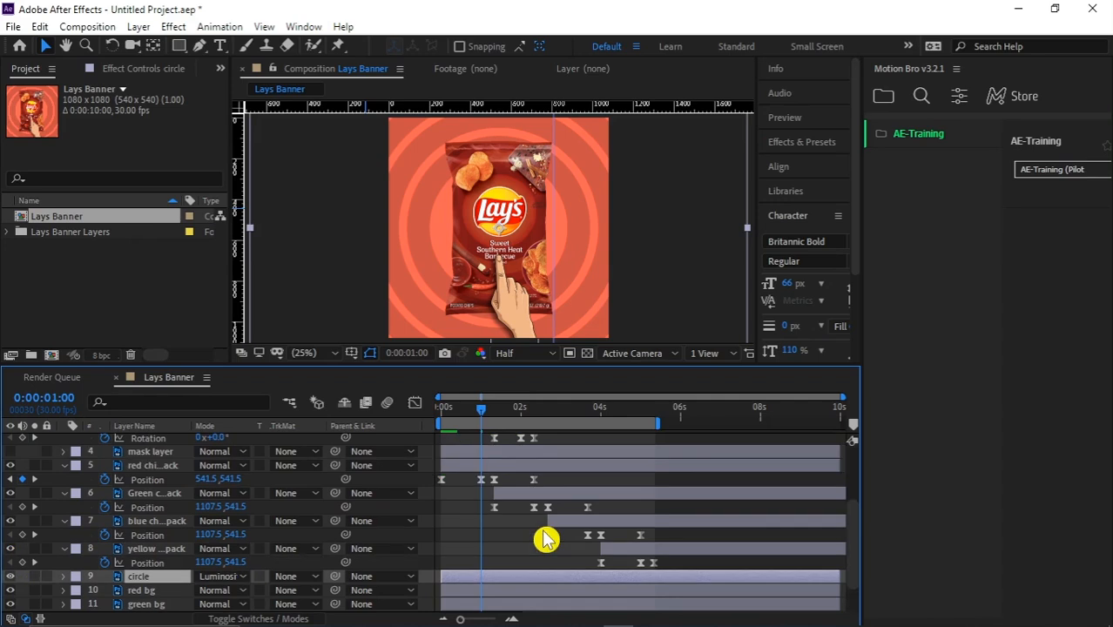
{"action": "left_click", "coordinate": [525, 467]}
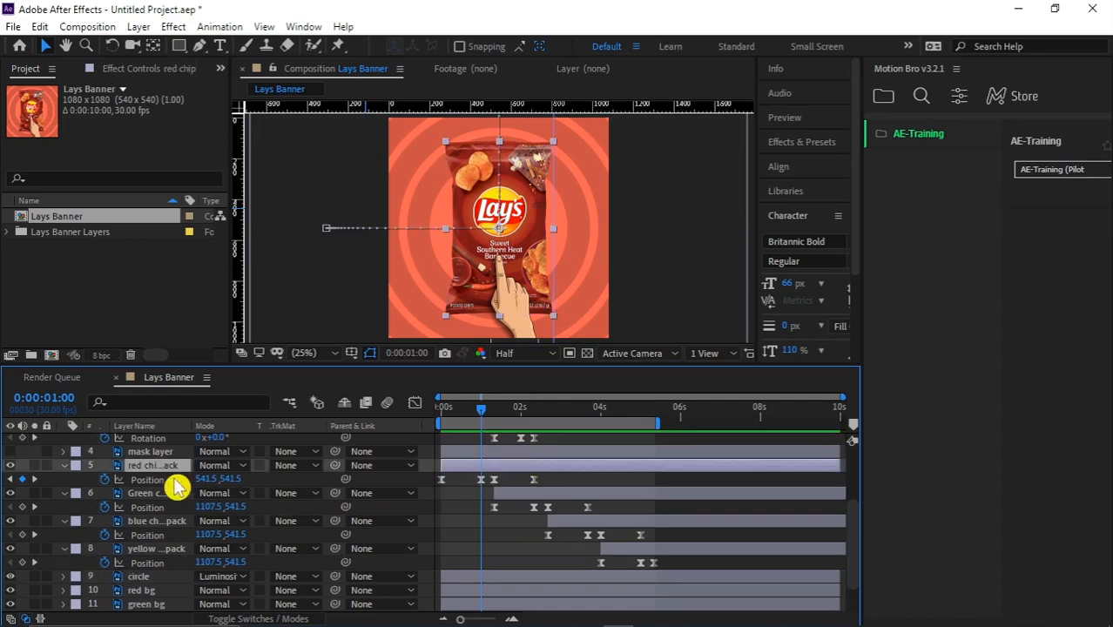
{"action": "left_click", "coordinate": [562, 495], "text": "ctrl"}
{"action": "left_click", "coordinate": [571, 521], "text": "ctrl"}
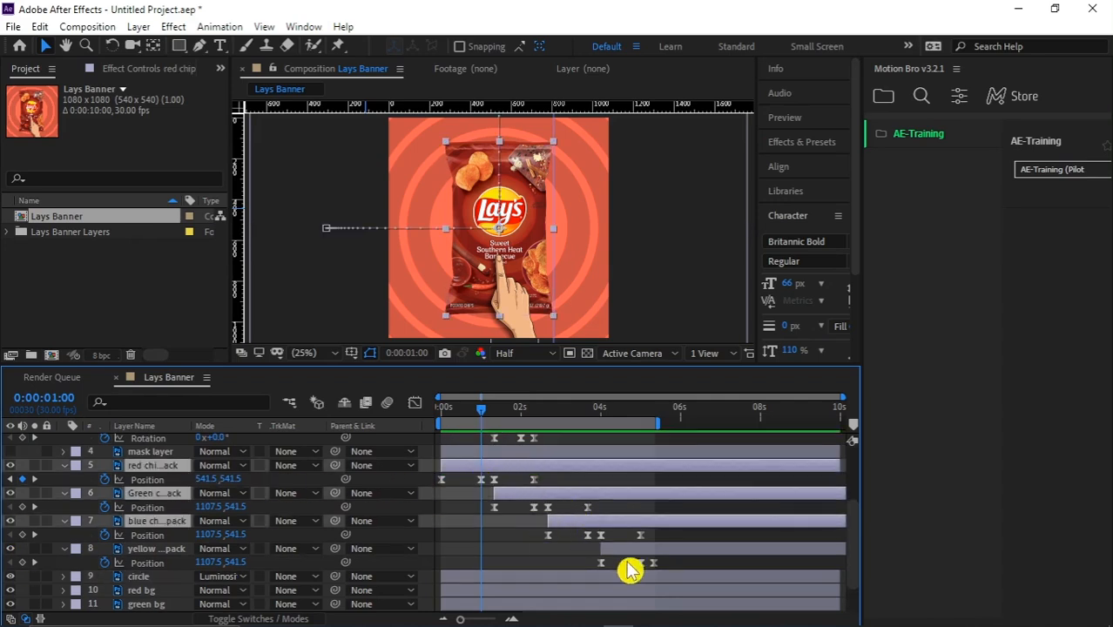
{"action": "left_click", "coordinate": [622, 550], "text": "ctrl"}
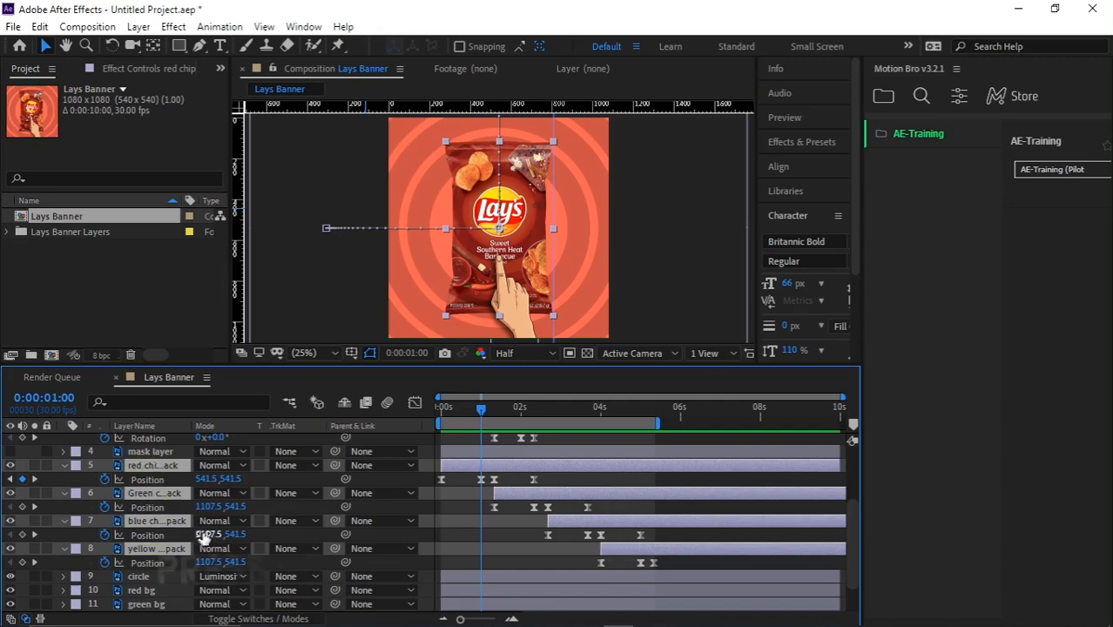
{"action": "key", "text": "ctrl+shift+c"}
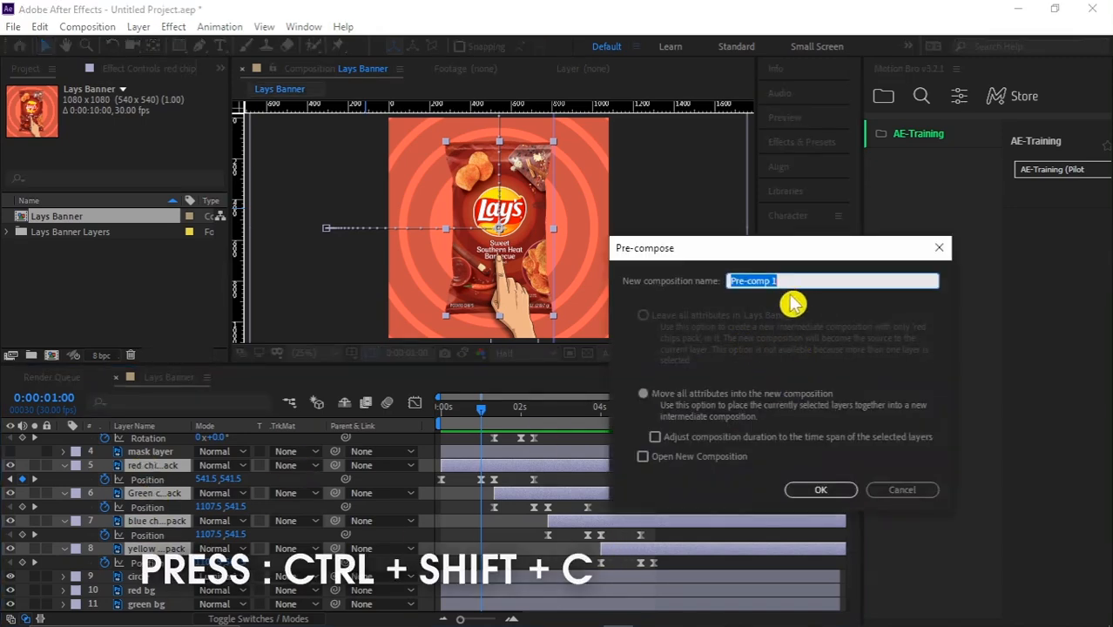
{"action": "left_click", "coordinate": [700, 300]}
{"action": "type", "text": "all"}
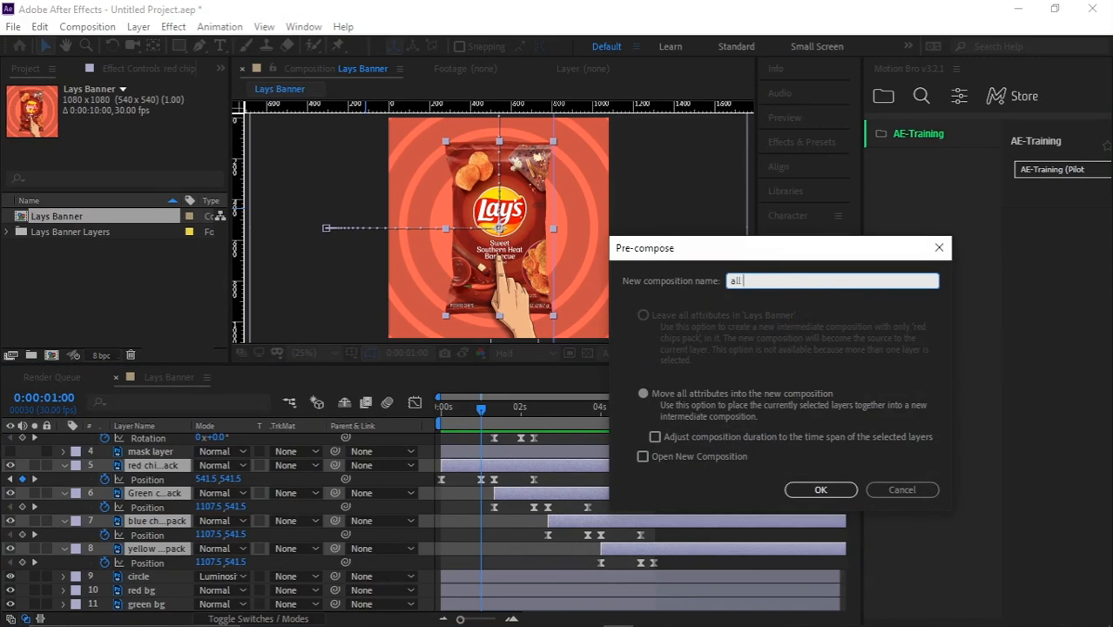
{"action": "type", "text": " pack"}
{"action": "left_click", "coordinate": [647, 396]}
{"action": "left_click", "coordinate": [820, 494]}
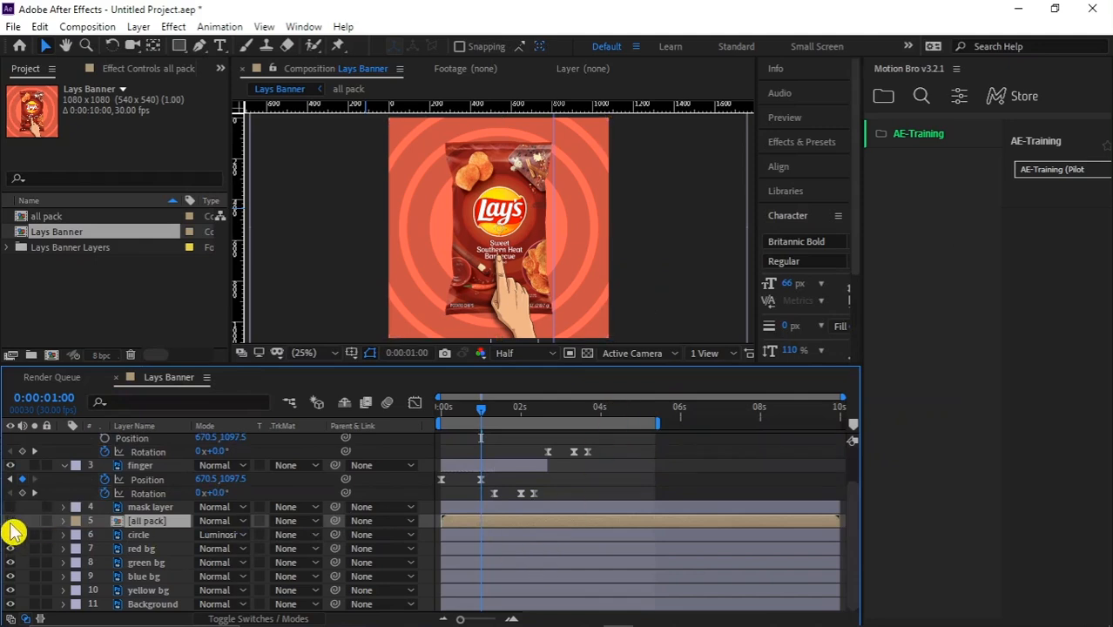
Set the all pack layer's track matte to Alpha Matte "mask layer" and preview the animation from 0:00
{"action": "left_click", "coordinate": [294, 522]}
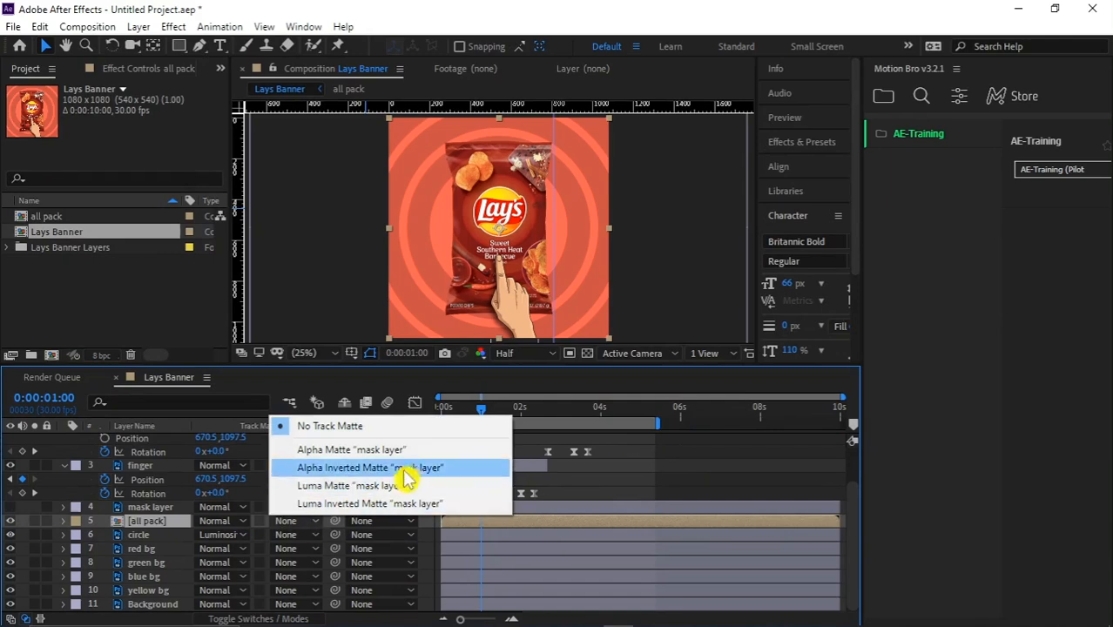
{"action": "left_click", "coordinate": [314, 453]}
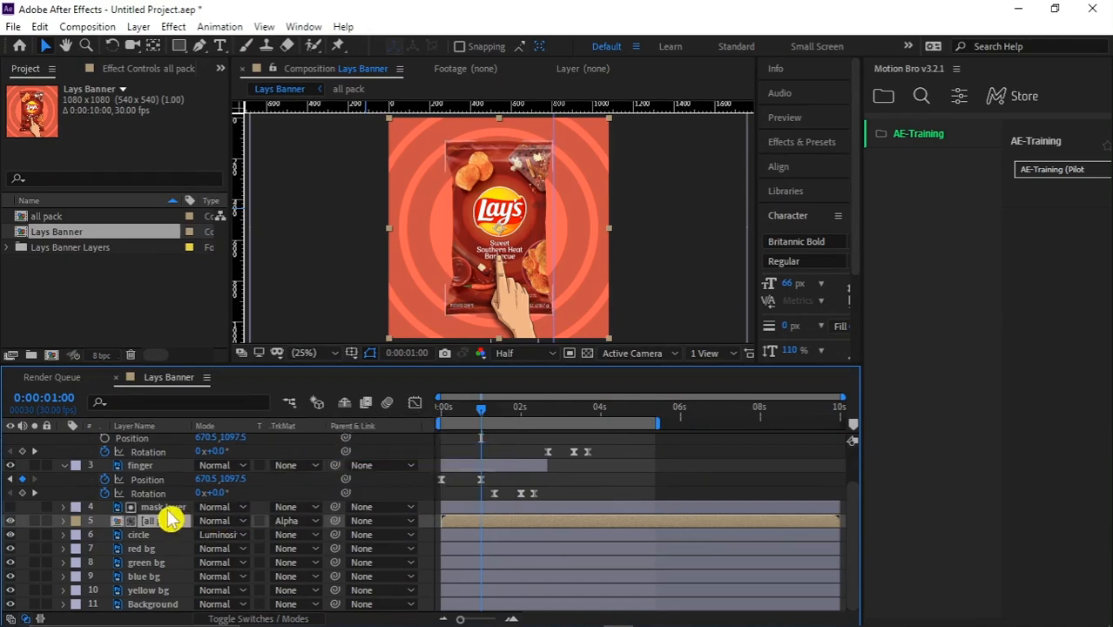
{"action": "left_click_drag", "start_coordinate": [487, 416], "coordinate": [423, 423]}
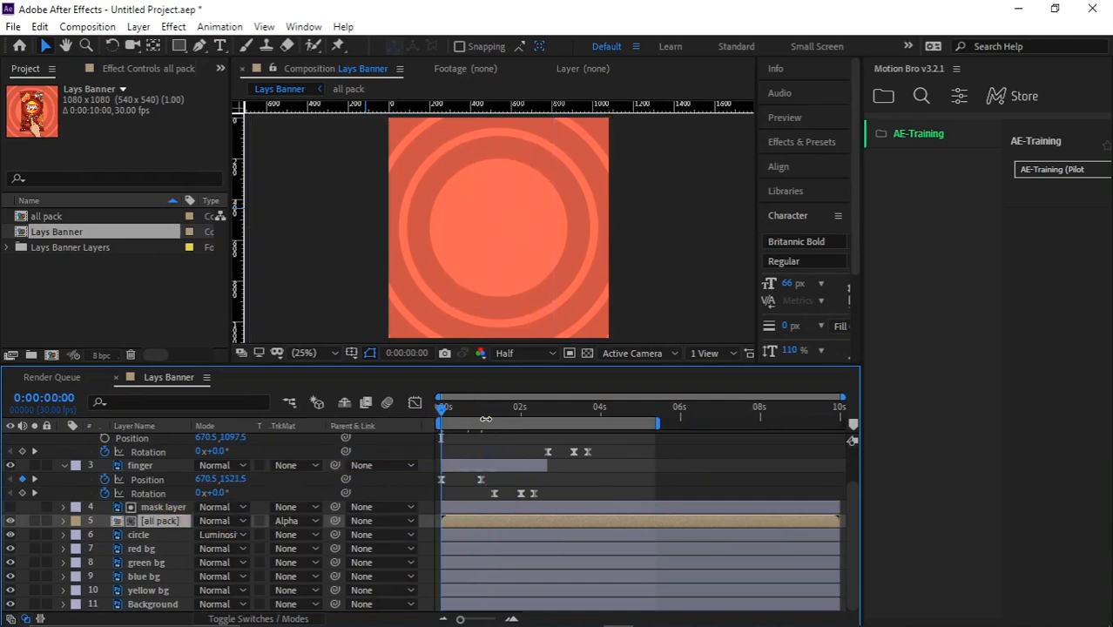
{"action": "key", "text": "space"}
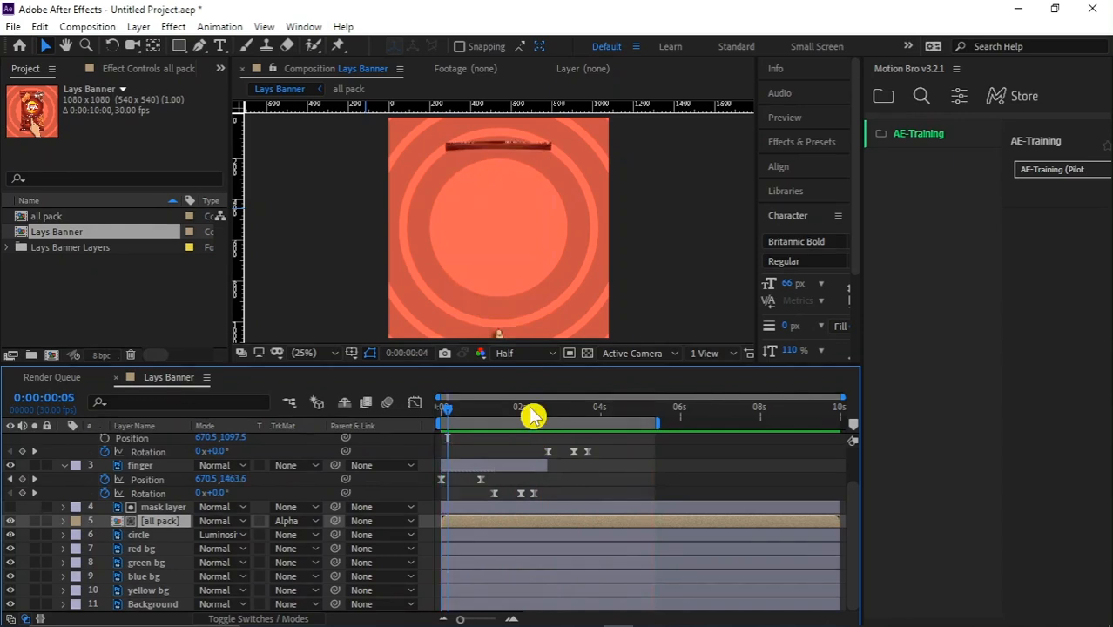
Reveal the circle layer's Scale and add Scale keyframes at 1:00 and 2:10
{"action": "left_click_drag", "start_coordinate": [515, 410], "coordinate": [486, 429]}
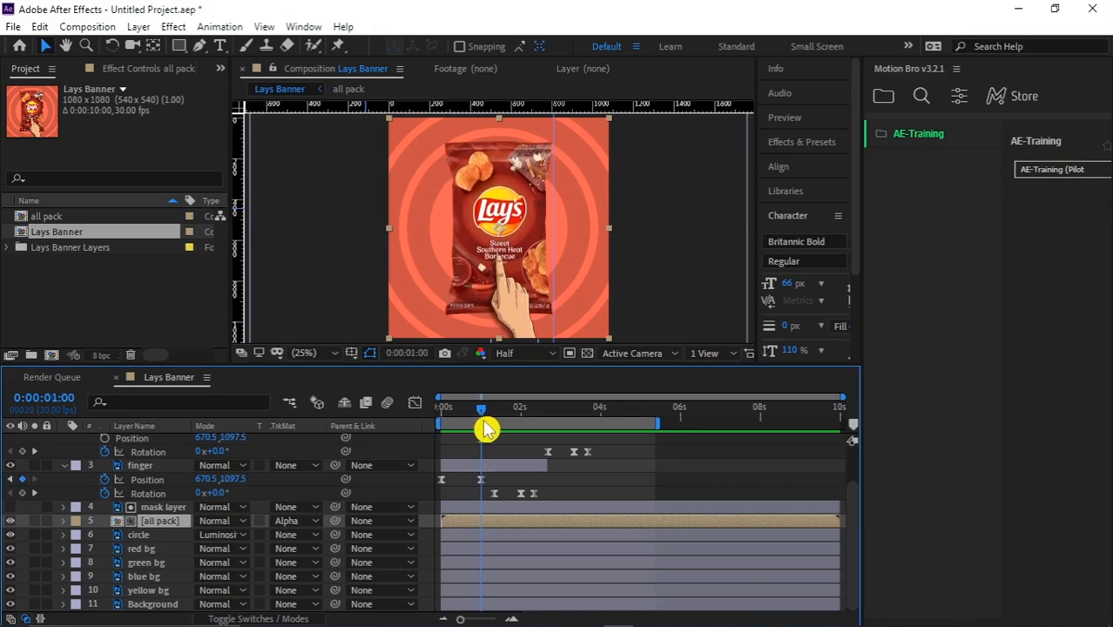
{"action": "left_click", "coordinate": [139, 535]}
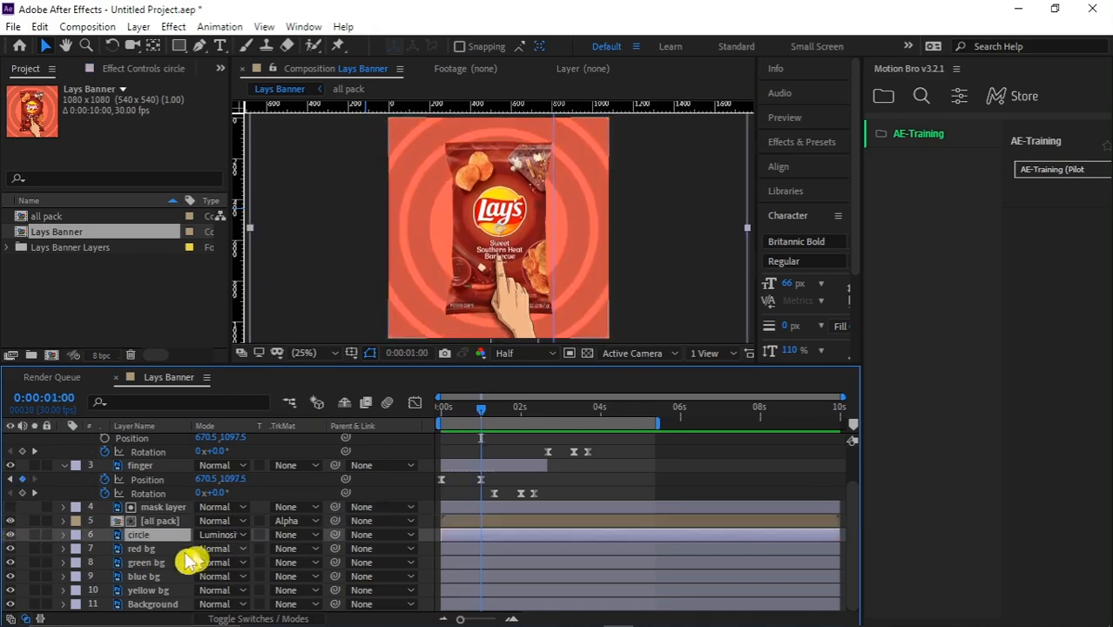
{"action": "key", "text": "s"}
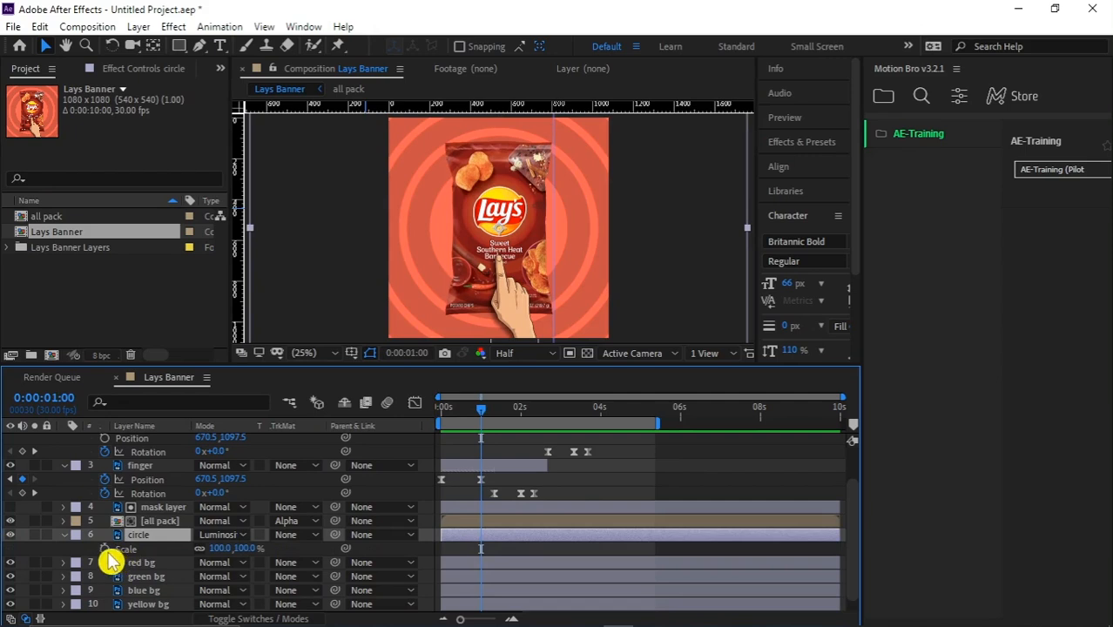
{"action": "mouse_move", "coordinate": [465, 417]}
{"action": "left_mouse_down"}
{"action": "mouse_move", "coordinate": [440, 415]}
{"action": "mouse_move", "coordinate": [486, 420]}
{"action": "left_mouse_up"}
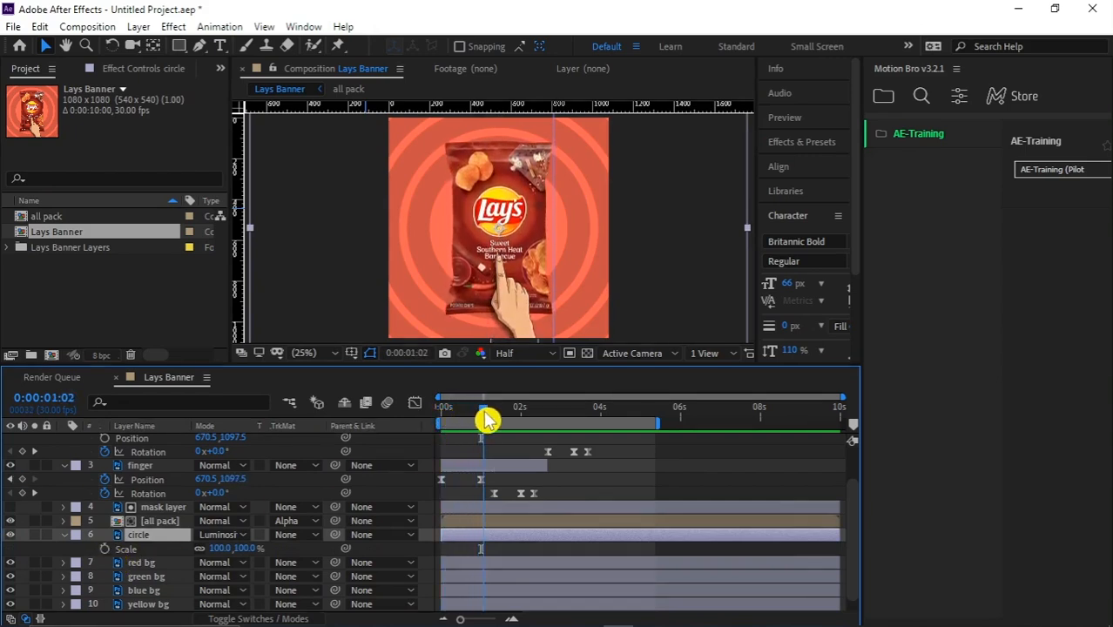
{"action": "mouse_move", "coordinate": [494, 424]}
{"action": "left_mouse_down"}
{"action": "mouse_move", "coordinate": [533, 424]}
{"action": "mouse_move", "coordinate": [493, 438]}
{"action": "left_mouse_up"}
{"action": "left_click", "coordinate": [105, 549]}
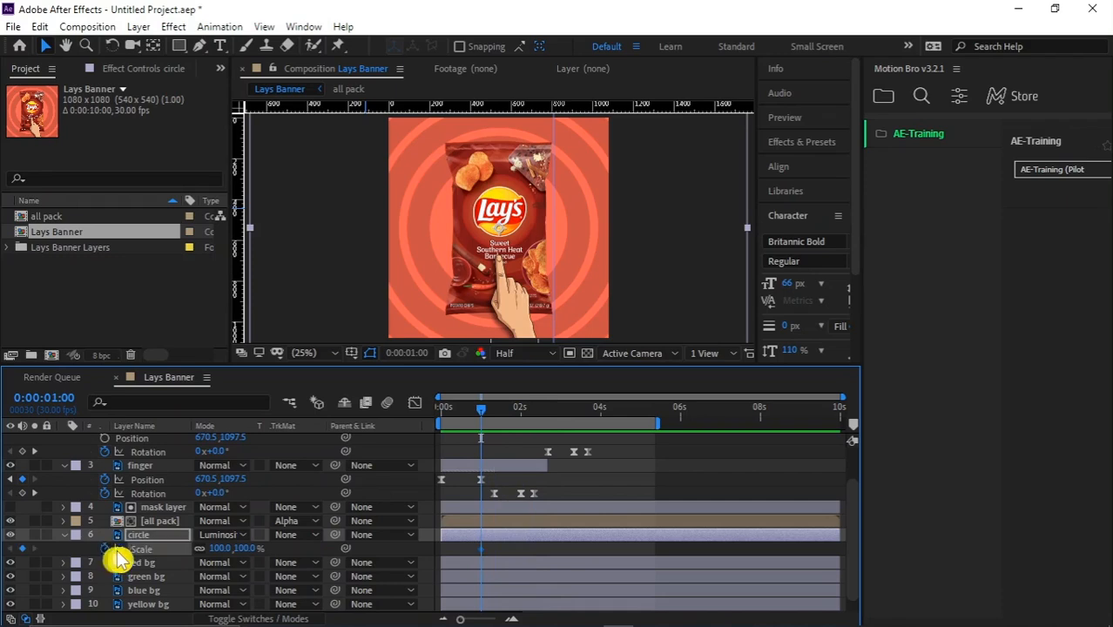
{"action": "left_click_drag", "start_coordinate": [512, 420], "coordinate": [535, 444]}
{"action": "left_click", "coordinate": [22, 549]}
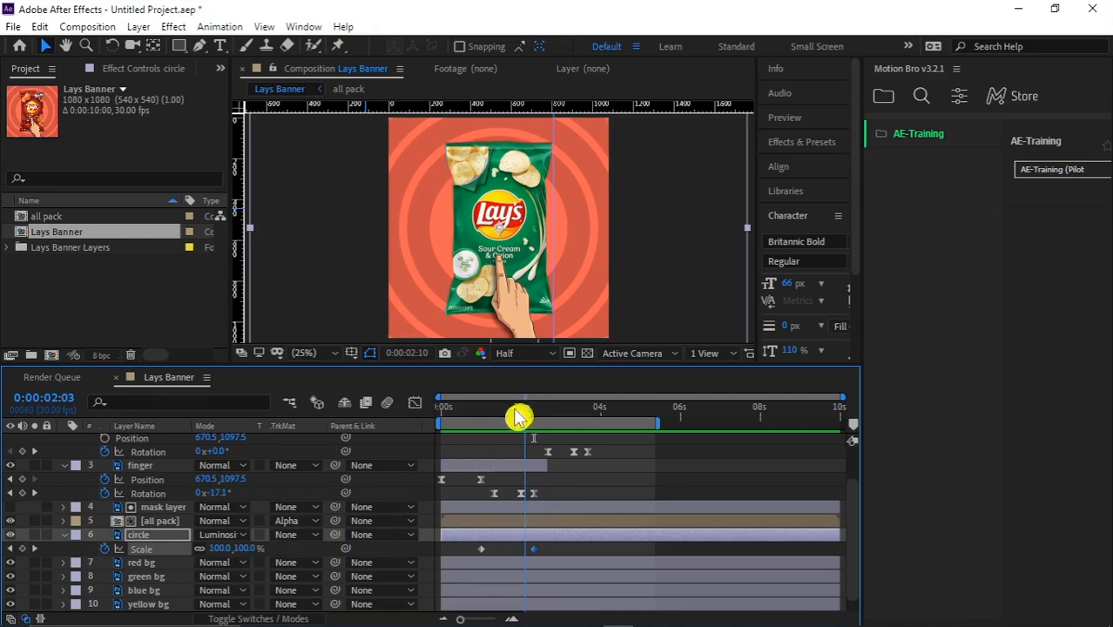
Set the circle layer's Scale to 65% at the 1:00 keyframe
{"action": "left_click_drag", "start_coordinate": [518, 417], "coordinate": [491, 436]}
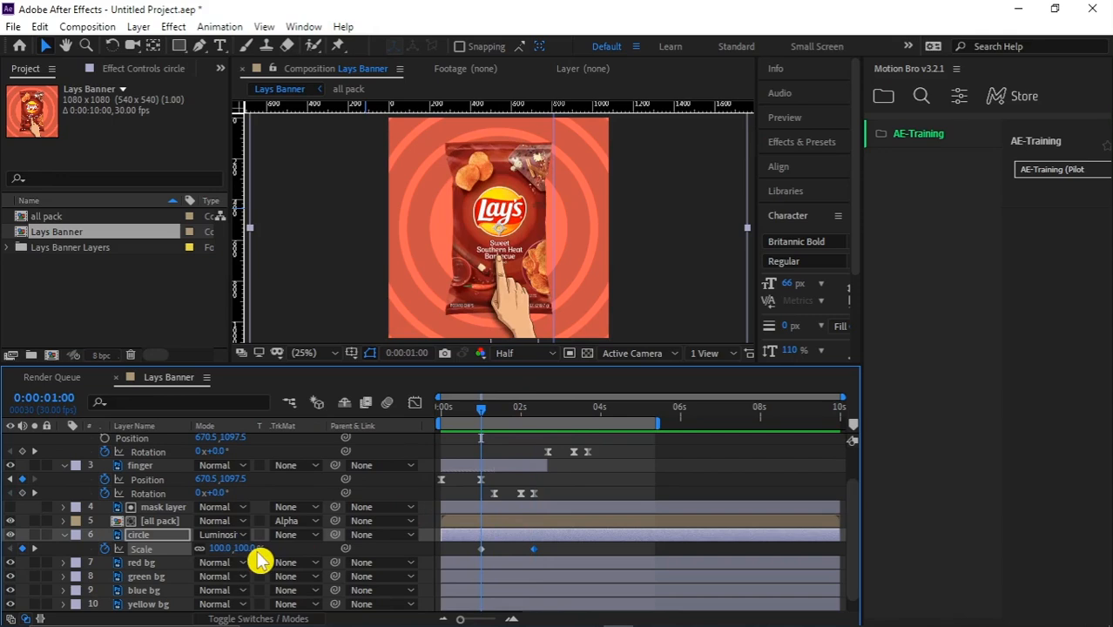
{"action": "left_click_drag", "start_coordinate": [248, 551], "coordinate": [225, 551]}
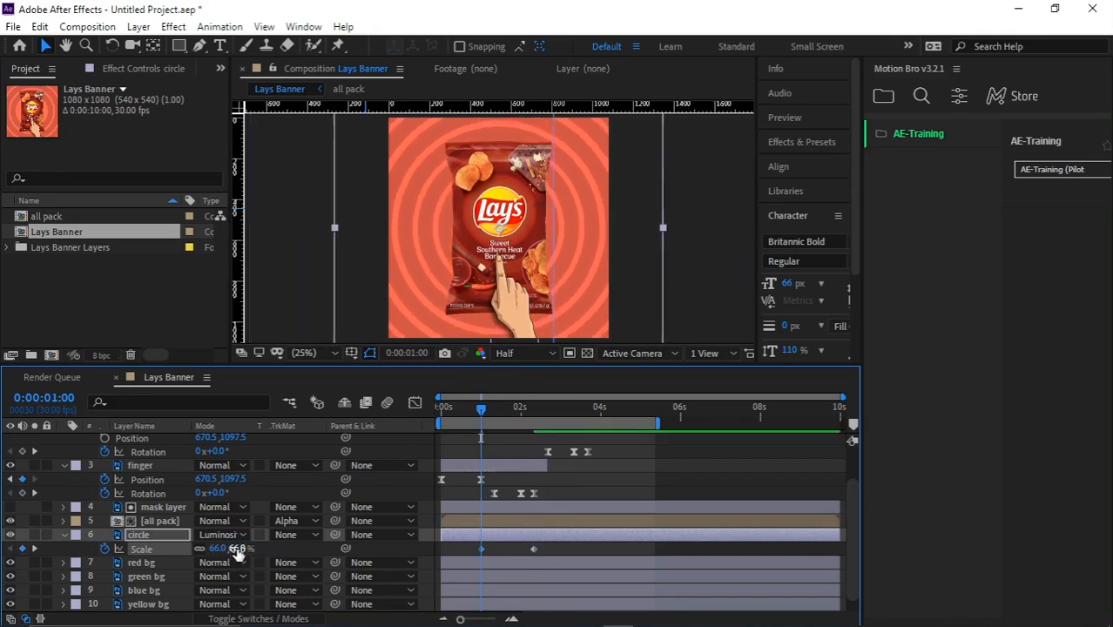
{"action": "key", "text": "Return"}
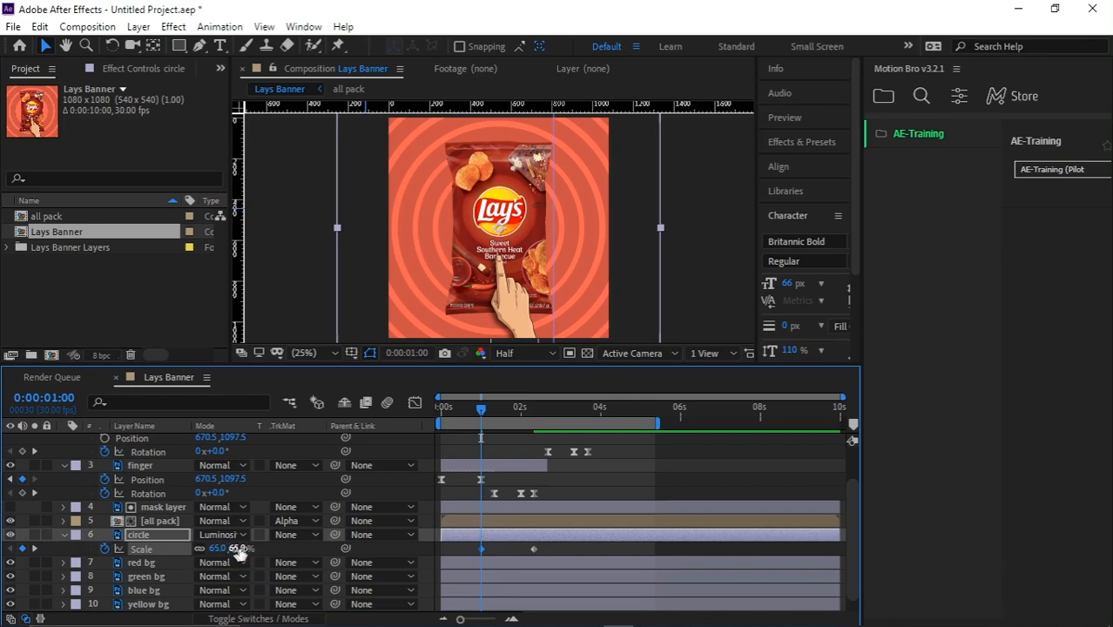
Set the circle layer's Scale to 75% at 2:10 and preview the scaling during the first swipe
{"action": "left_click_drag", "start_coordinate": [488, 421], "coordinate": [535, 423]}
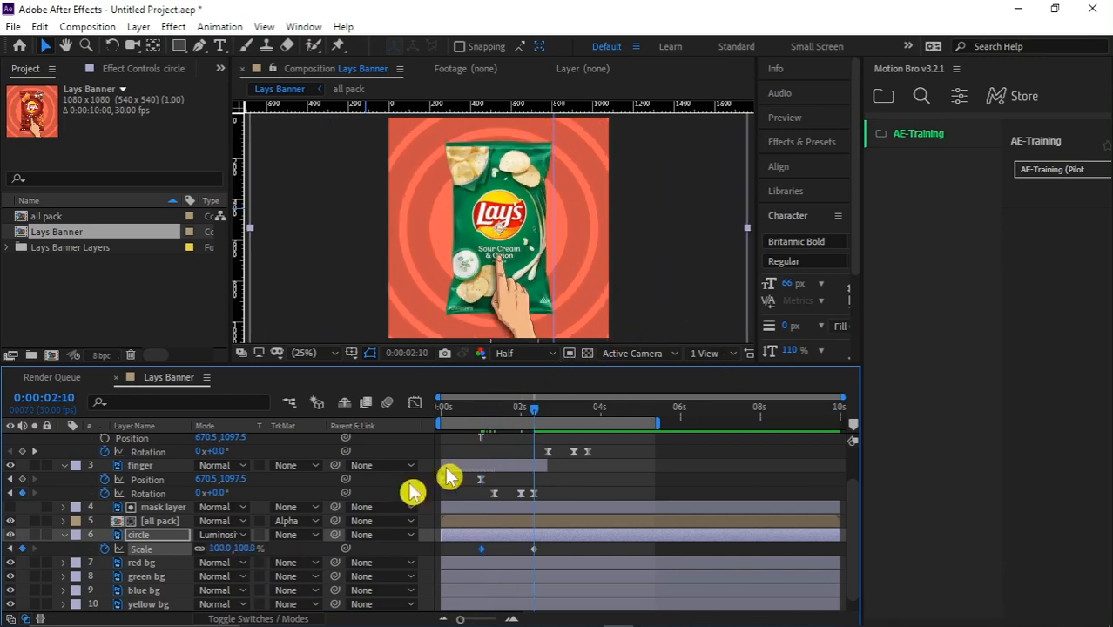
{"action": "left_click", "coordinate": [245, 548]}
{"action": "type", "text": "7.5"}
{"action": "key", "text": "Return"}
{"action": "left_click", "coordinate": [490, 420]}
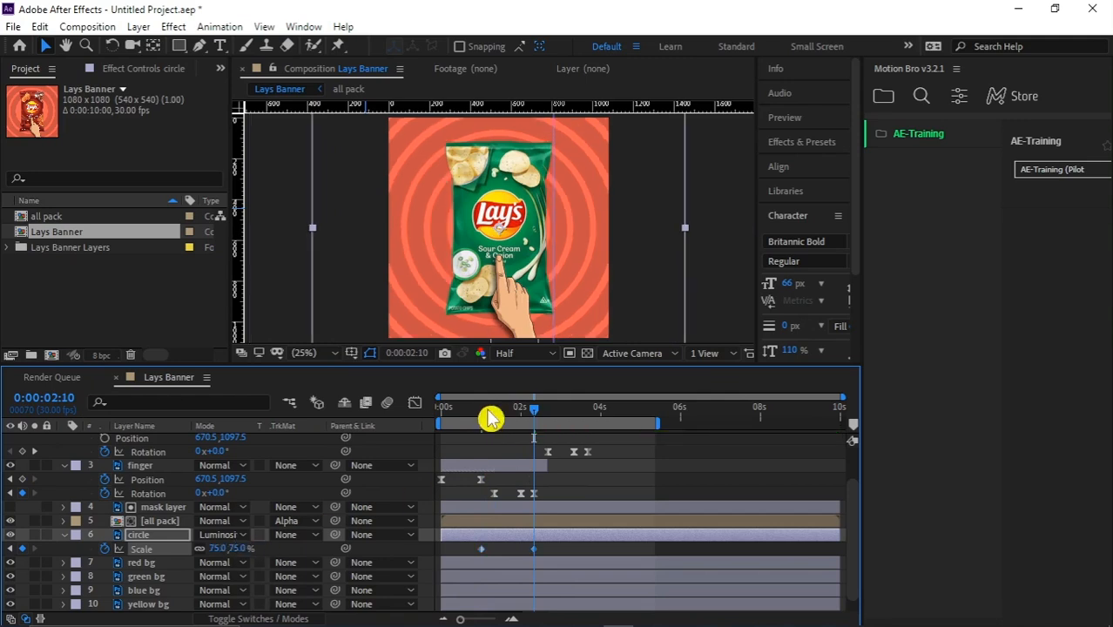
{"action": "key", "text": "space"}
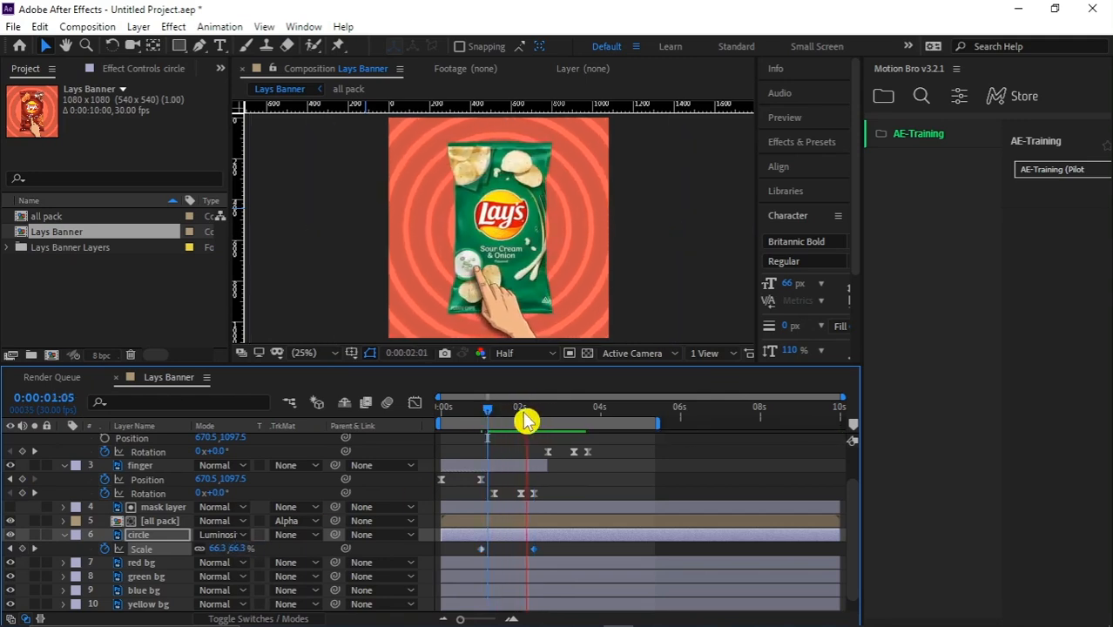
Add a holding Scale keyframe to the circle layer at 2:20 and set its Scale to 85% at 3:20
{"action": "mouse_move", "coordinate": [547, 423]}
{"action": "left_mouse_down"}
{"action": "mouse_move", "coordinate": [534, 424]}
{"action": "mouse_move", "coordinate": [556, 424]}
{"action": "left_mouse_up"}
{"action": "scroll", "coordinate": [558, 505], "scroll_direction": "up", "scroll_amount": 1}
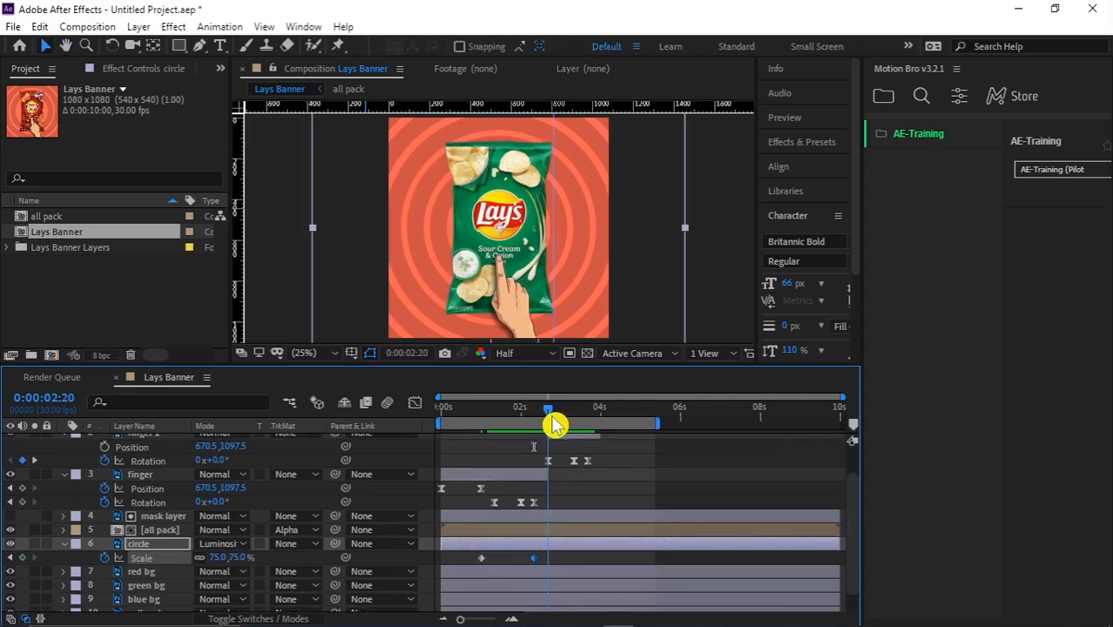
{"action": "left_click", "coordinate": [22, 557]}
{"action": "left_click_drag", "start_coordinate": [551, 416], "coordinate": [591, 423]}
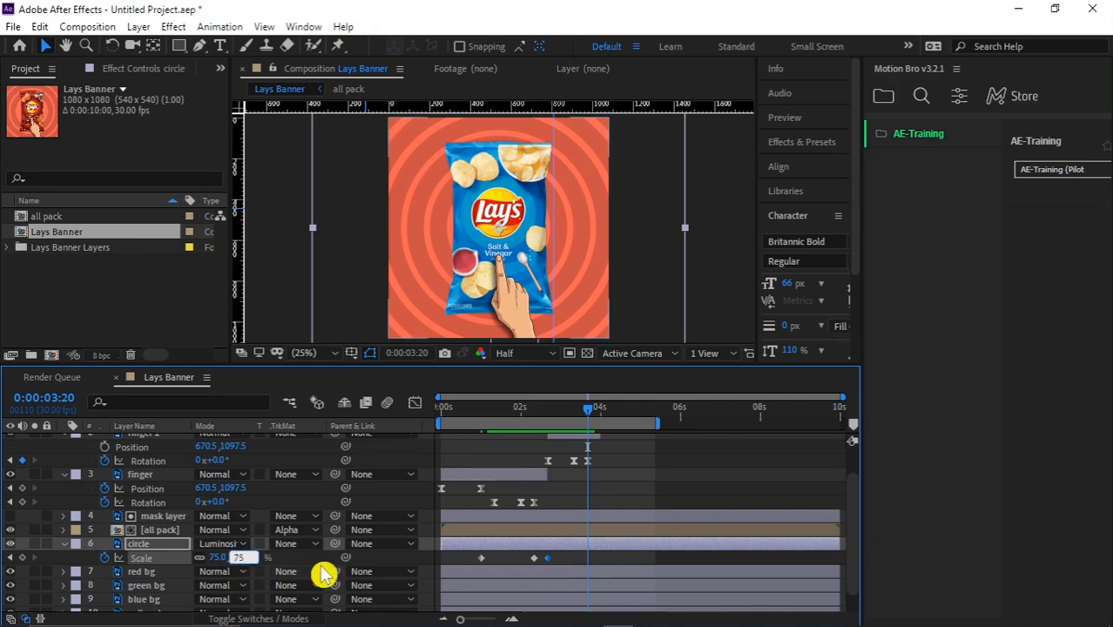
{"action": "key", "text": "Return"}
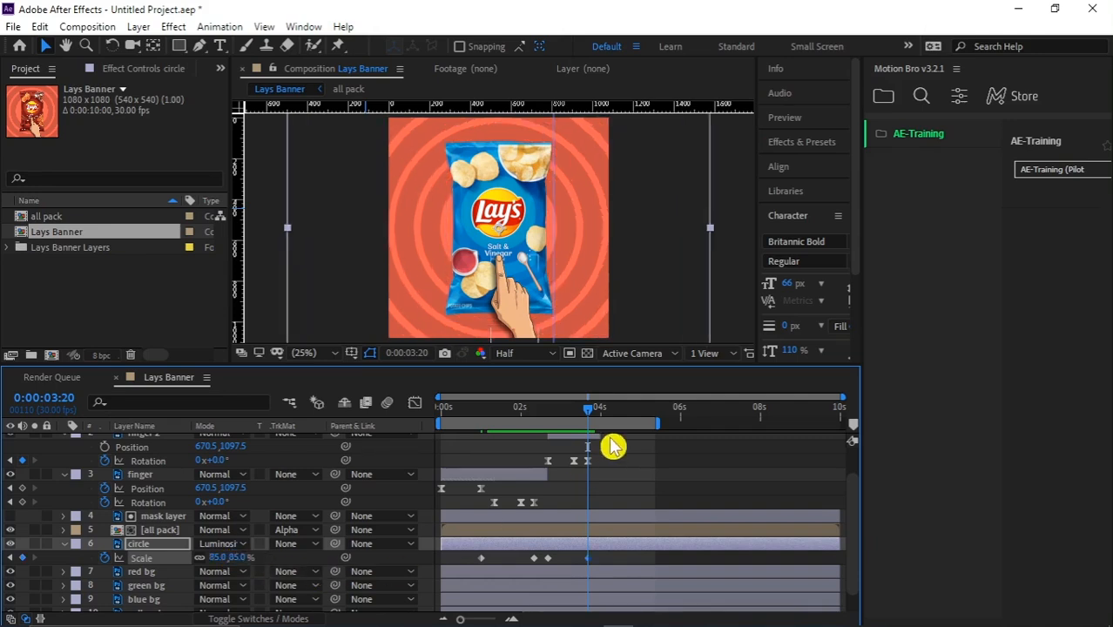
Hold the circle's Scale with a keyframe at finger 3's first Rotation keyframe and set it to 95% at 5:00
{"action": "scroll", "coordinate": [608, 478], "scroll_direction": "up", "scroll_amount": 2}
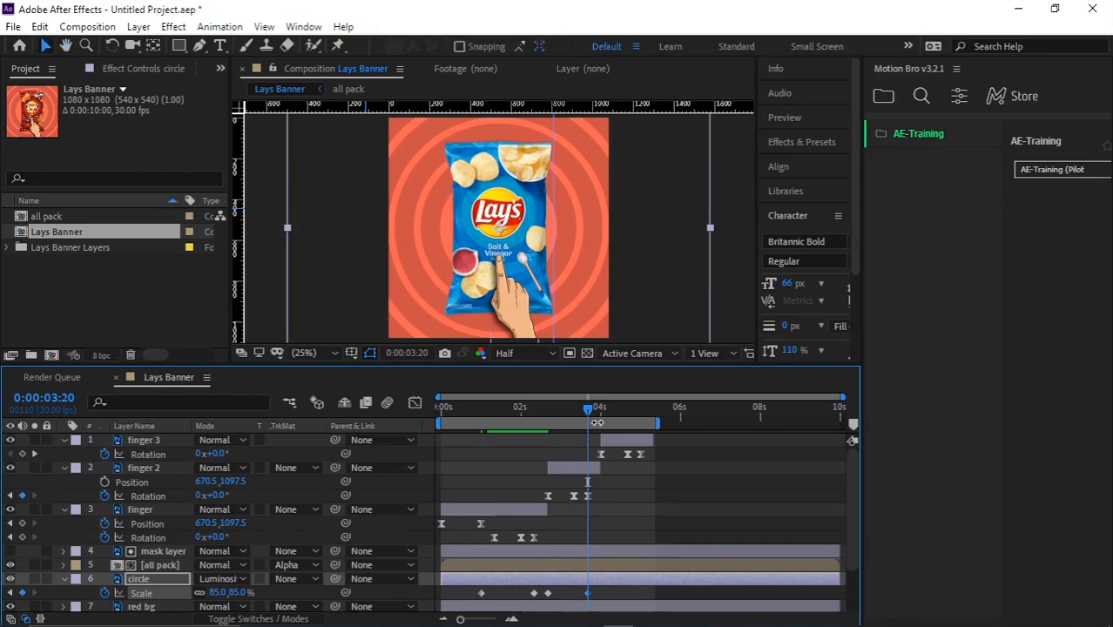
{"action": "left_click_drag", "start_coordinate": [596, 409], "coordinate": [647, 418]}
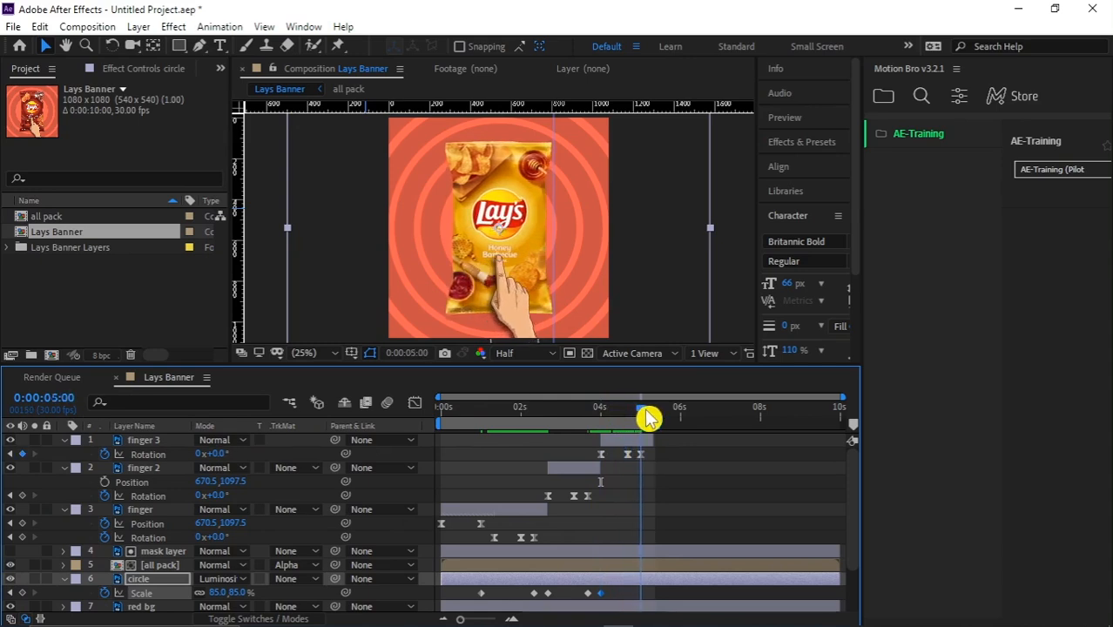
{"action": "left_click", "coordinate": [19, 603]}
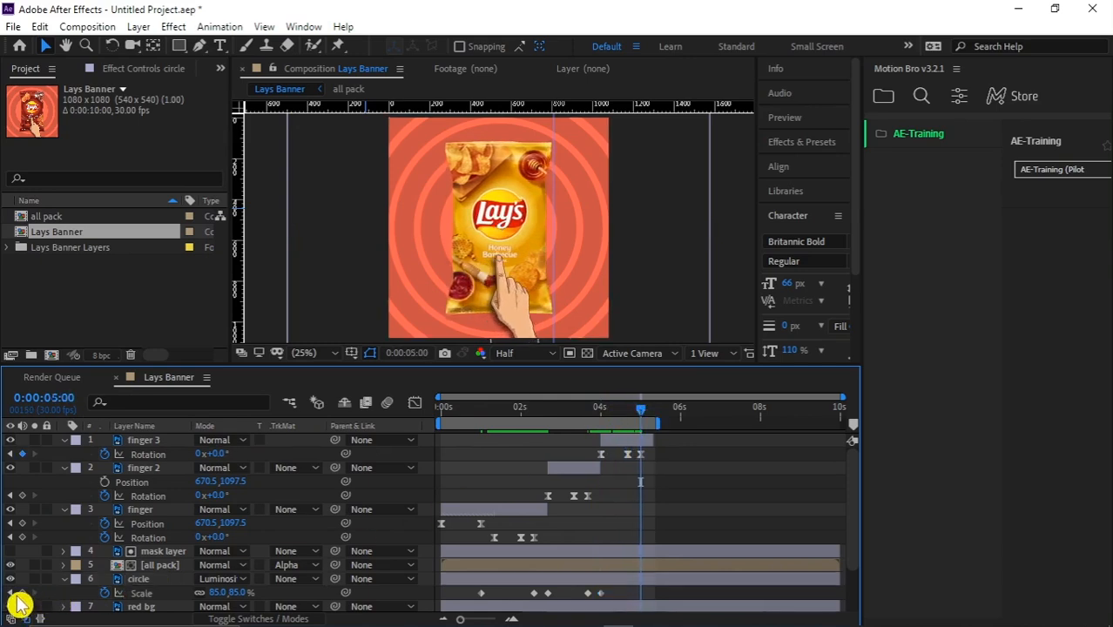
{"action": "left_click", "coordinate": [22, 593]}
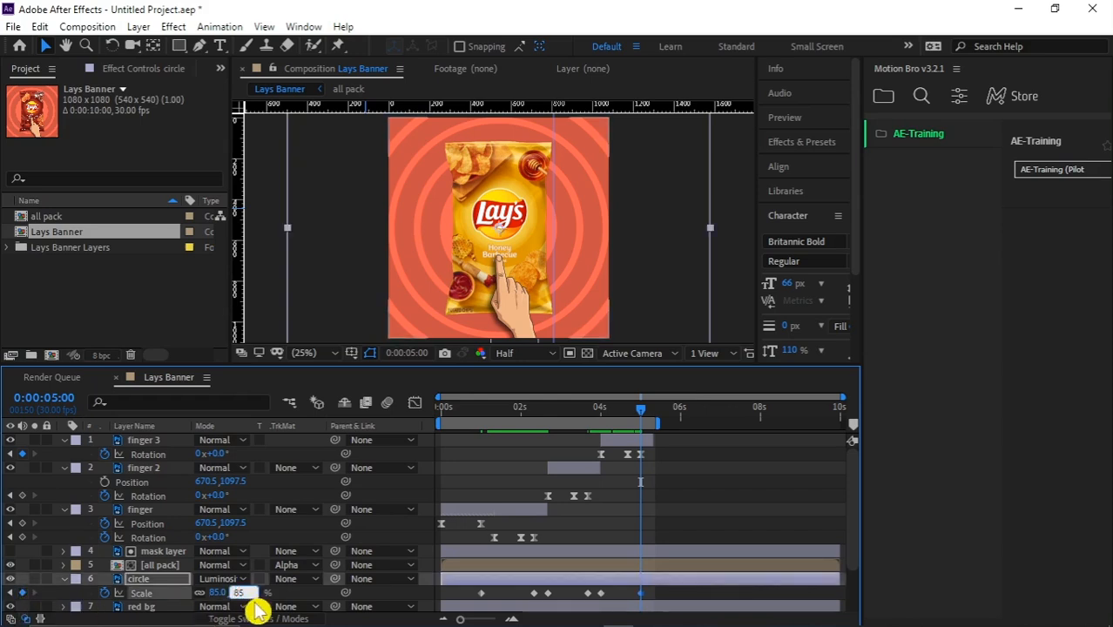
{"action": "type", "text": "95"}
{"action": "left_click", "coordinate": [357, 585]}
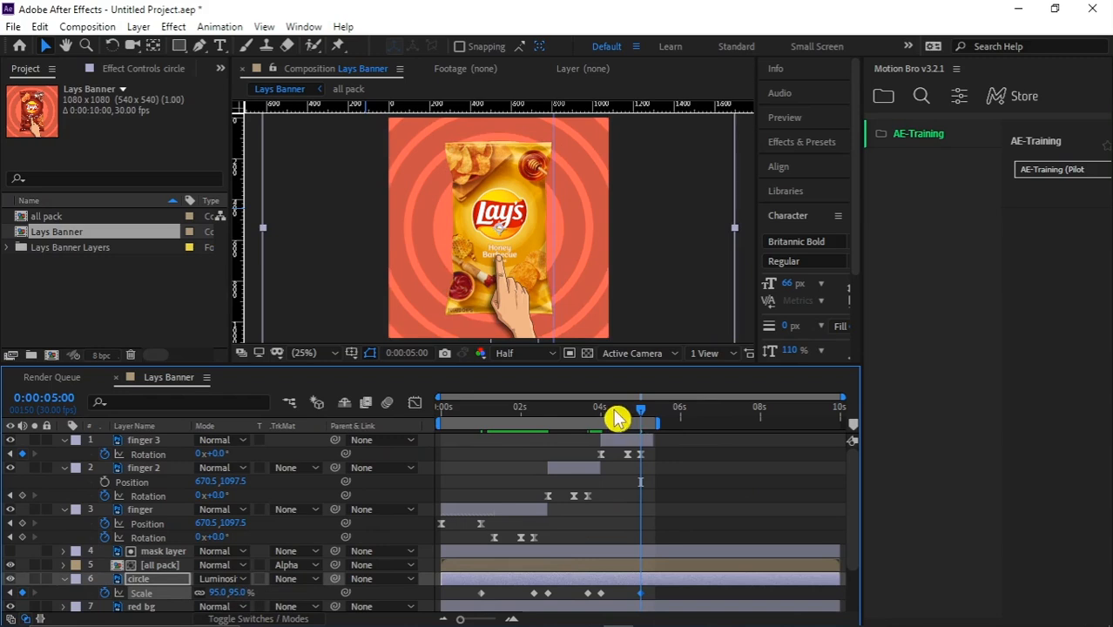
Preview the circle scaling from 0:00 and set the current time to 1:00
{"action": "left_click_drag", "start_coordinate": [617, 419], "coordinate": [393, 450]}
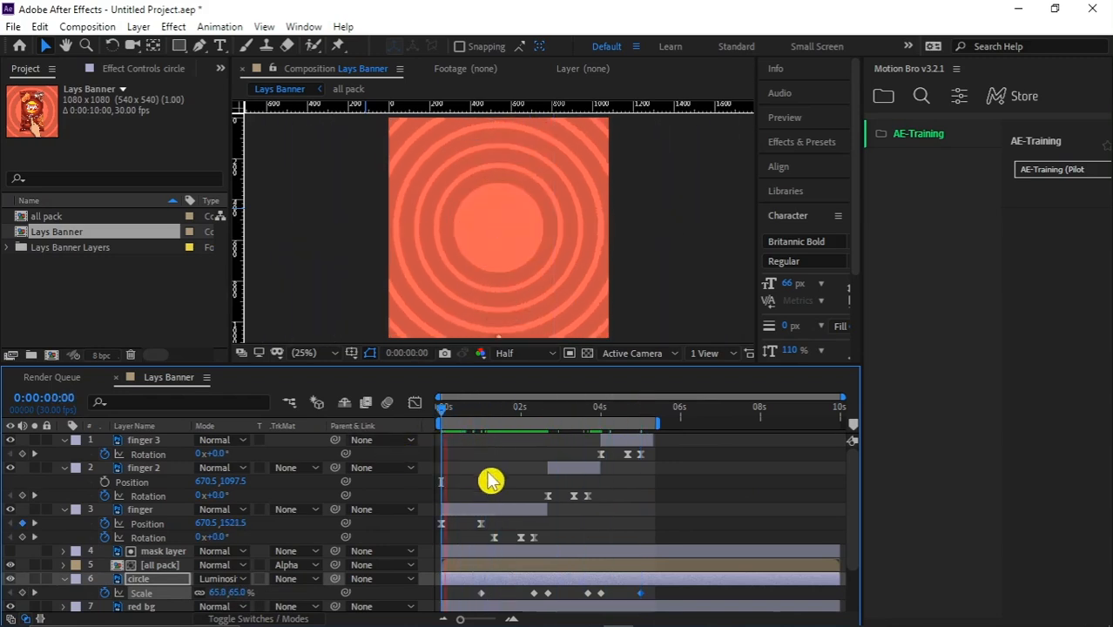
{"action": "left_click_drag", "start_coordinate": [448, 423], "coordinate": [480, 423]}
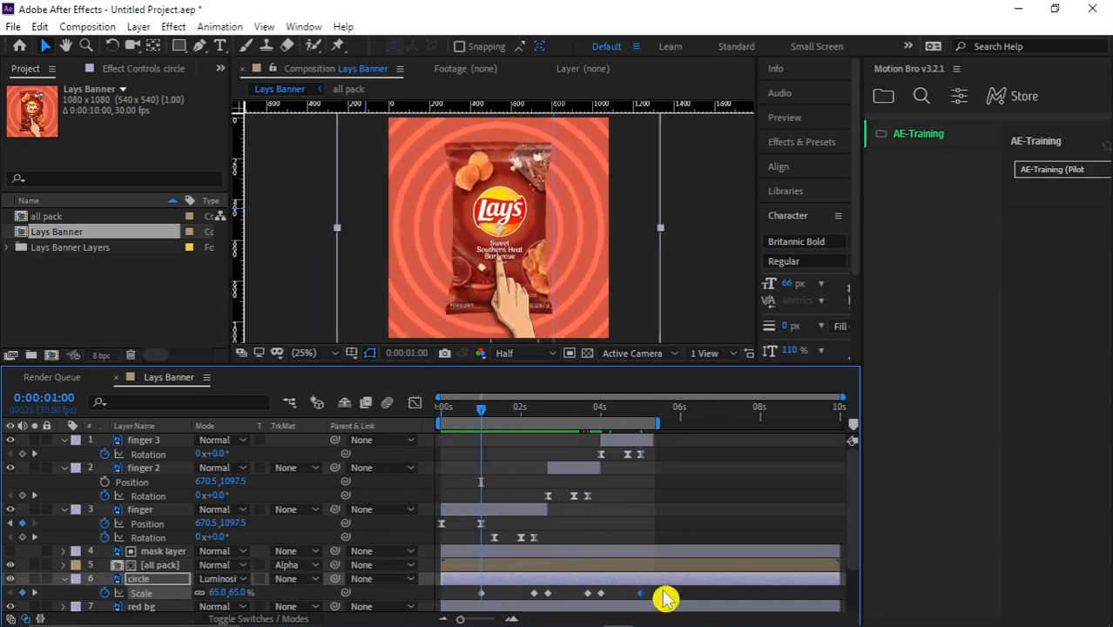
Apply Easy Ease to all Scale keyframes of the circle layer
{"action": "right_click", "coordinate": [481, 594]}
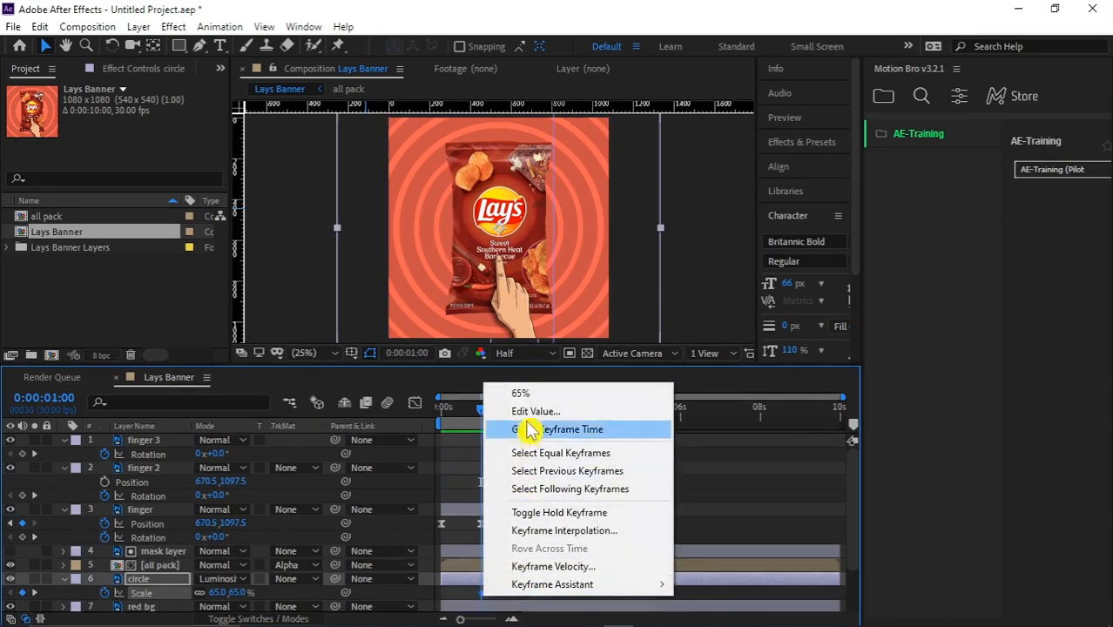
{"action": "mouse_move", "coordinate": [581, 584]}
{"action": "left_click", "coordinate": [883, 478]}
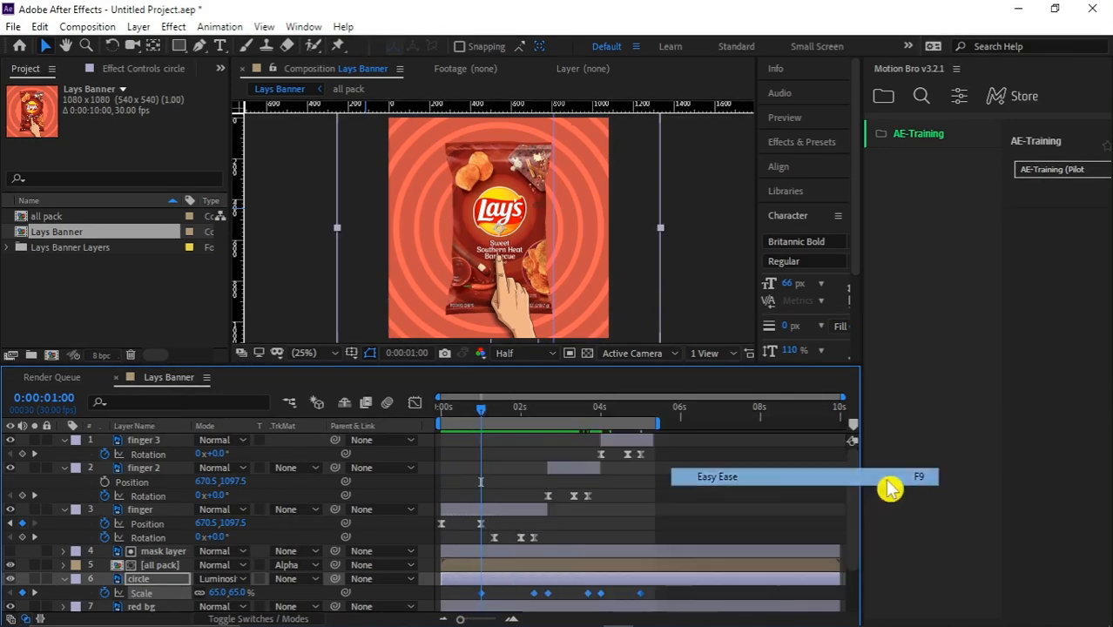
Reshape the circle's Scale speed graph so each of the three scalings peaks early and slows gradually into its end keyframe
{"action": "left_click", "coordinate": [415, 403]}
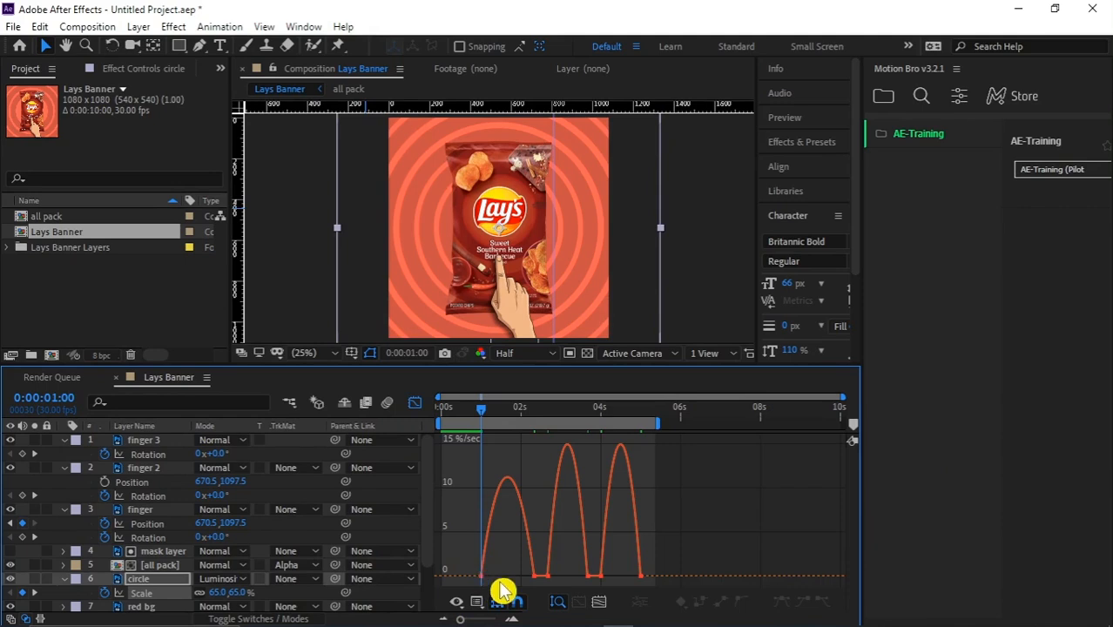
{"action": "scroll", "coordinate": [504, 591], "scroll_direction": "up", "scroll_amount": 2}
{"action": "left_click", "coordinate": [557, 578]}
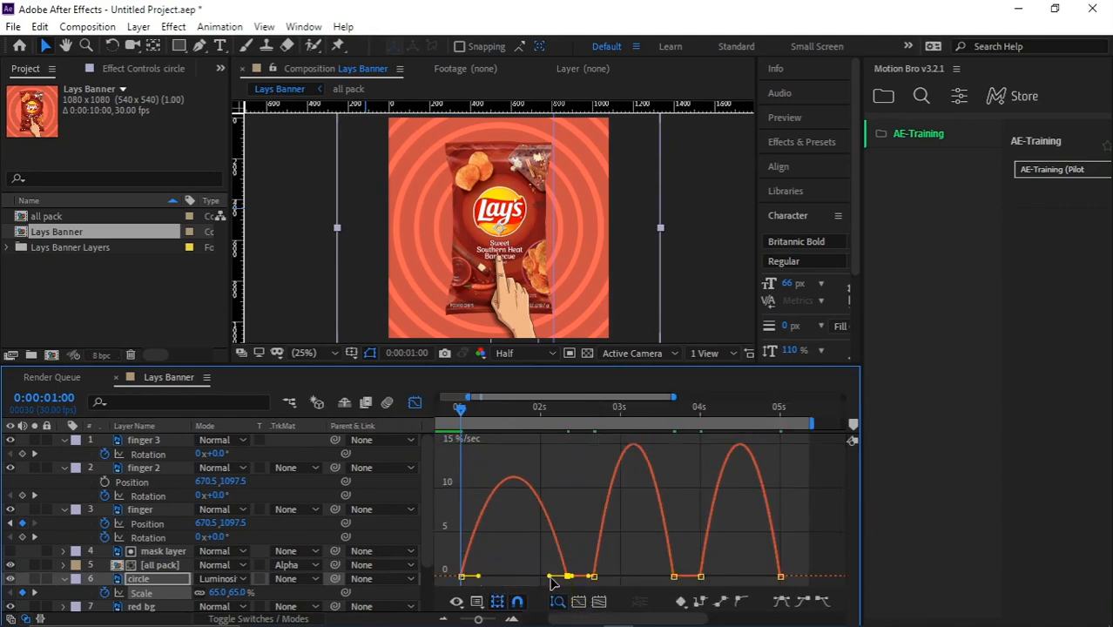
{"action": "left_click_drag", "start_coordinate": [550, 576], "coordinate": [514, 580]}
{"action": "left_click", "coordinate": [672, 578]}
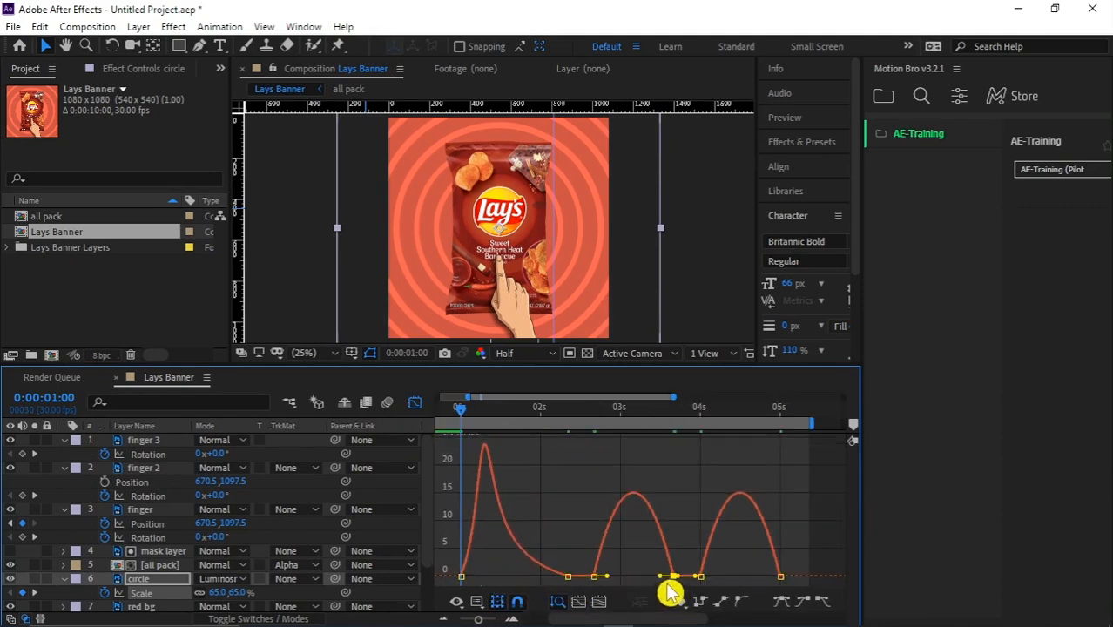
{"action": "left_click_drag", "start_coordinate": [662, 578], "coordinate": [633, 578]}
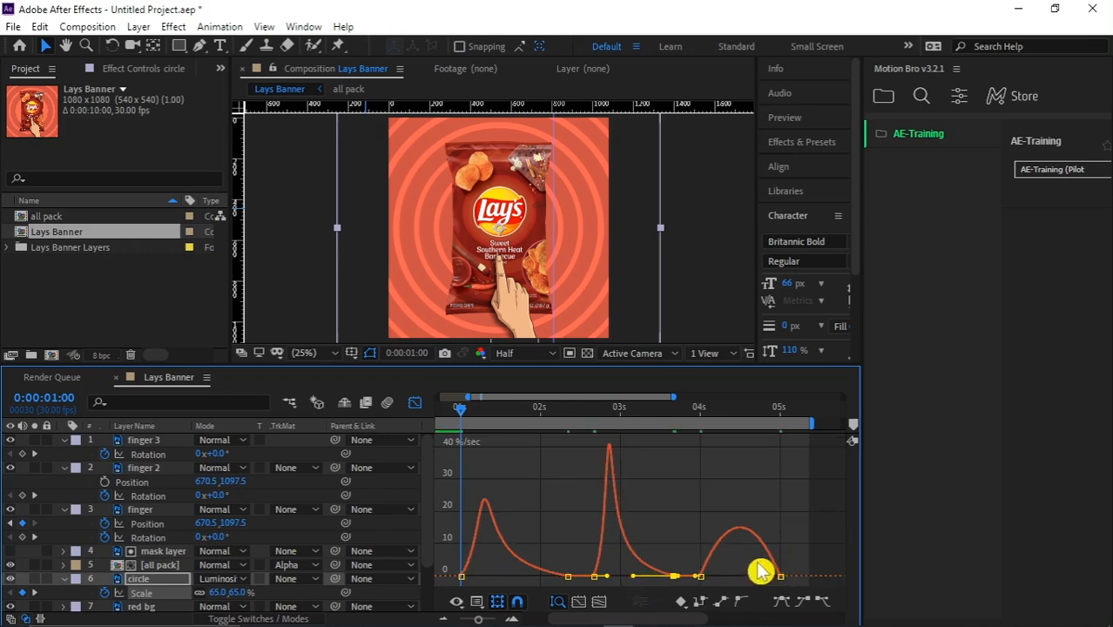
{"action": "left_click", "coordinate": [776, 577]}
{"action": "left_click_drag", "start_coordinate": [767, 576], "coordinate": [736, 579]}
{"action": "left_click_drag", "start_coordinate": [575, 535], "coordinate": [558, 581]}
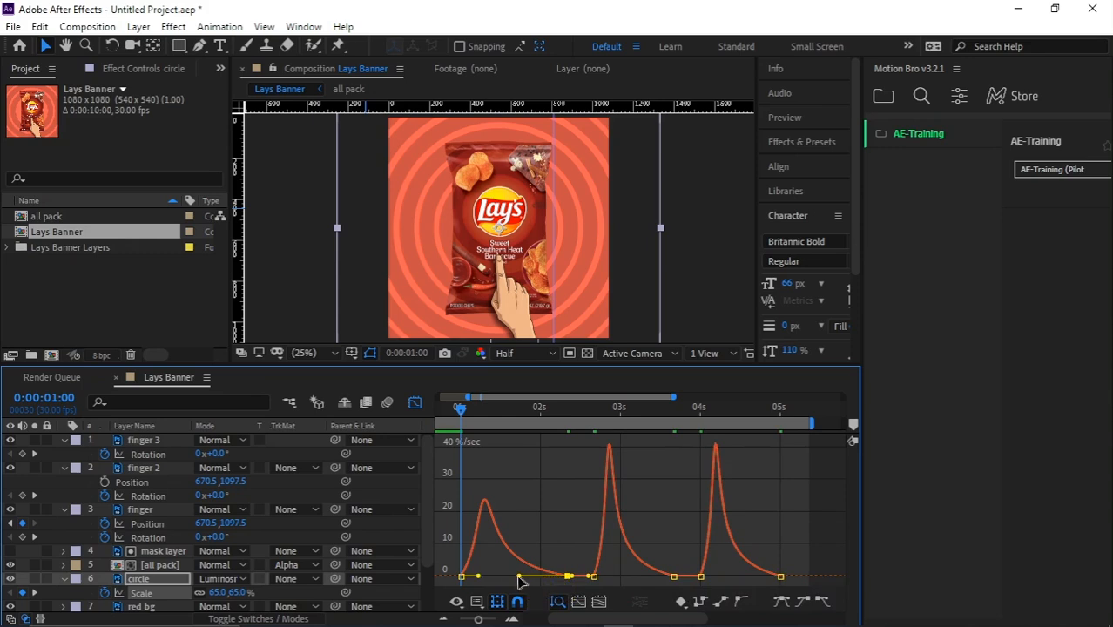
{"action": "left_click", "coordinate": [414, 403]}
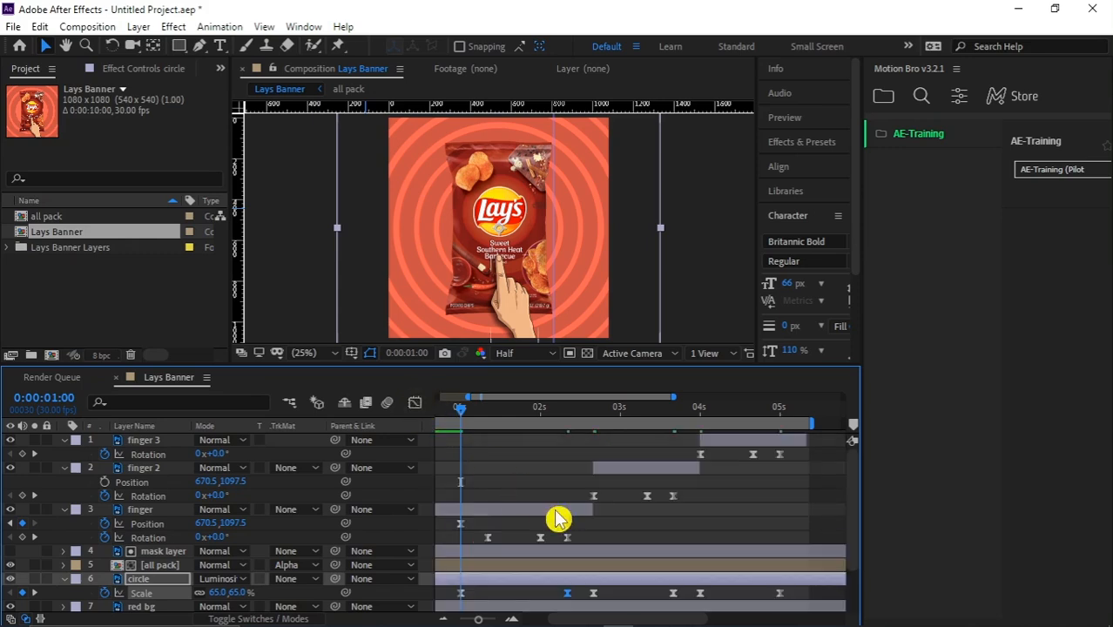
Preview the eased circle scaling from 0:00 and return the current time to 1:00
{"action": "key", "text": "minus"}
{"action": "key", "text": "minus"}
{"action": "left_click_drag", "start_coordinate": [484, 407], "coordinate": [422, 427]}
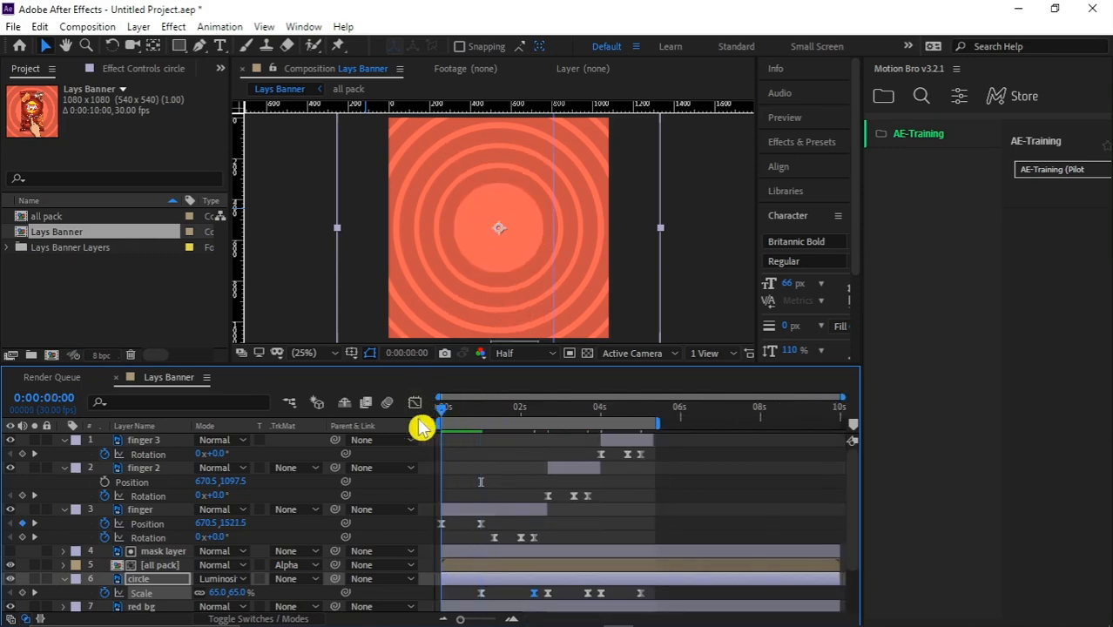
{"action": "key", "text": "space"}
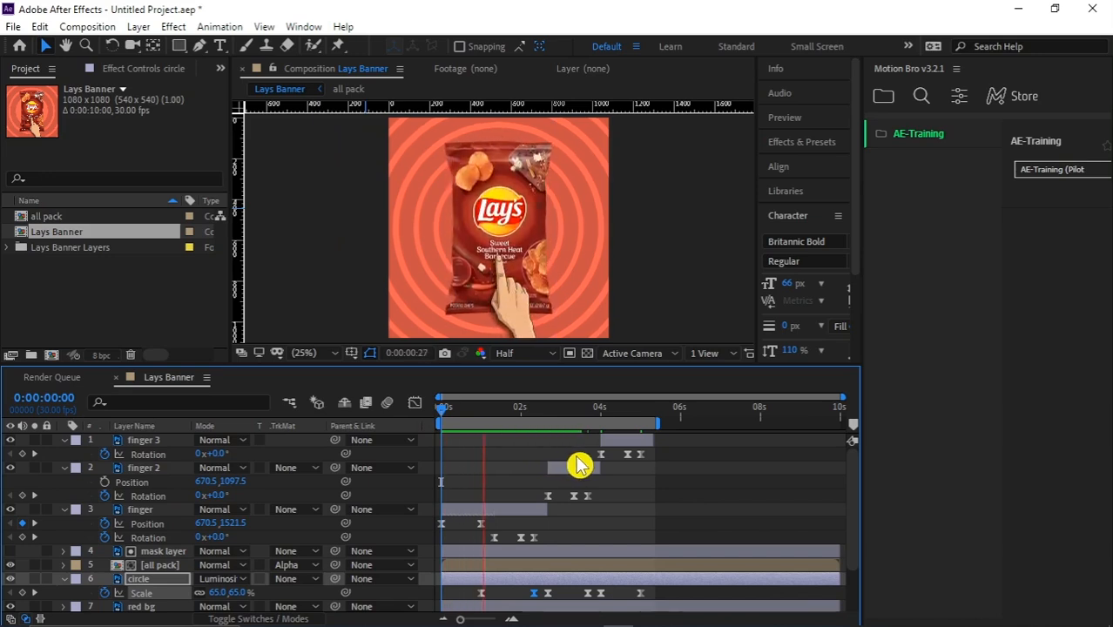
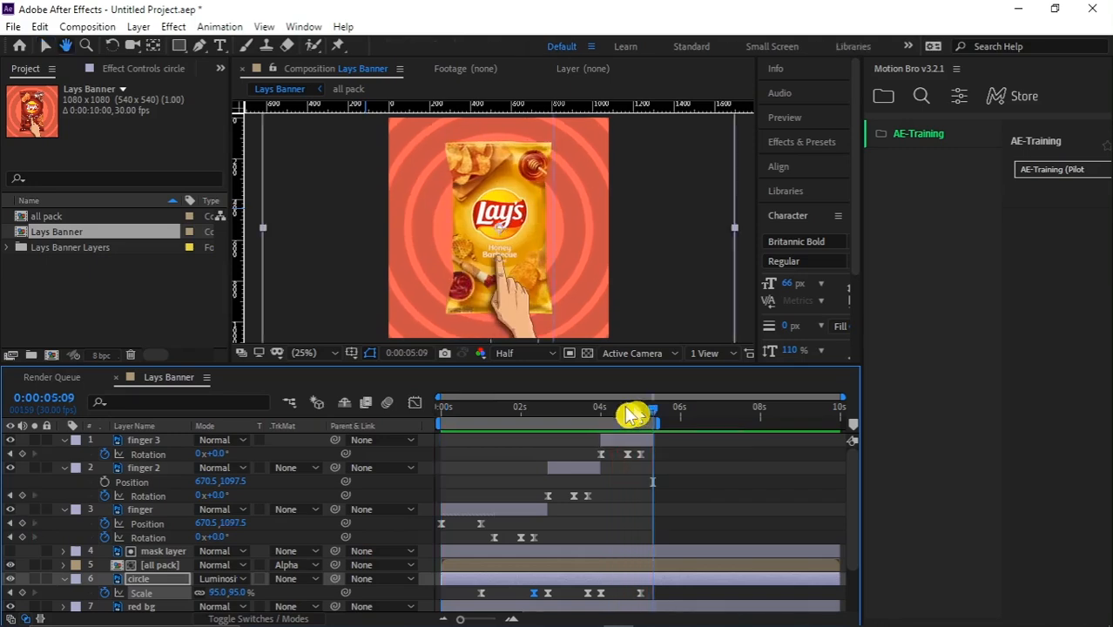
{"action": "mouse_move", "coordinate": [463, 425]}
{"action": "left_mouse_down"}
{"action": "mouse_move", "coordinate": [447, 428]}
{"action": "mouse_move", "coordinate": [482, 432]}
{"action": "left_mouse_up"}
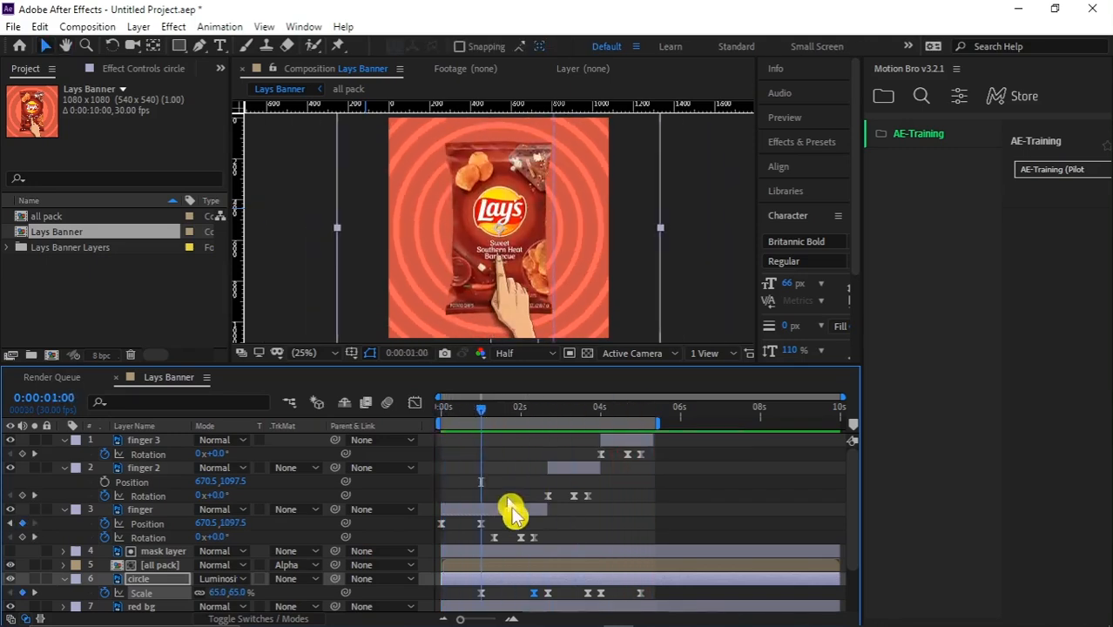
Add a starting Opacity keyframe to the red bg layer at 2:00
{"action": "scroll", "coordinate": [534, 490], "scroll_direction": "down", "scroll_amount": 3}
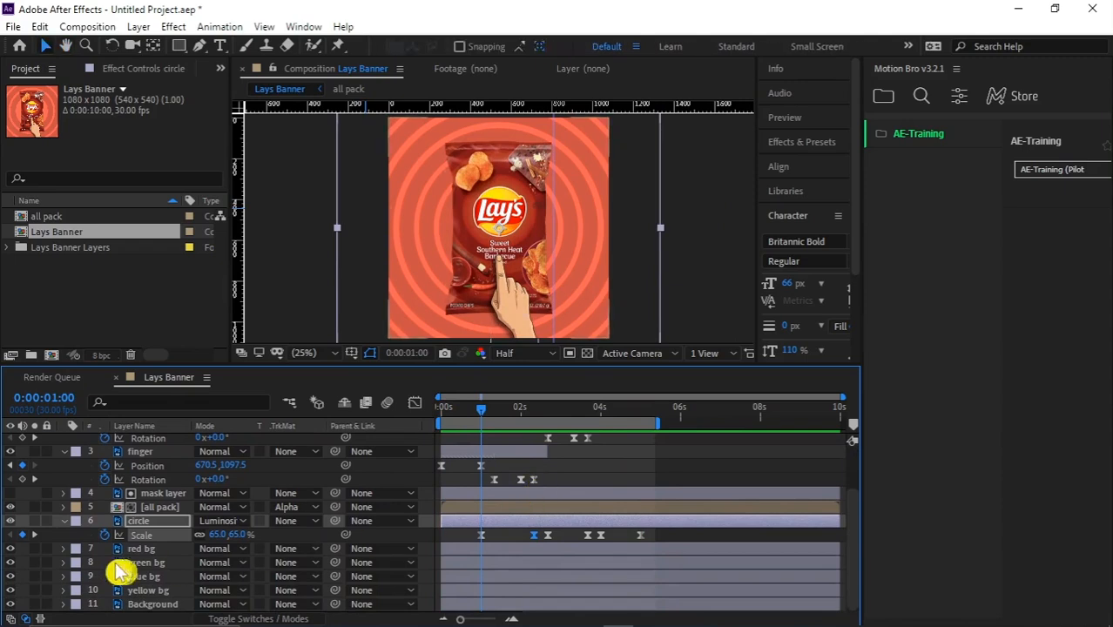
{"action": "left_click", "coordinate": [148, 549]}
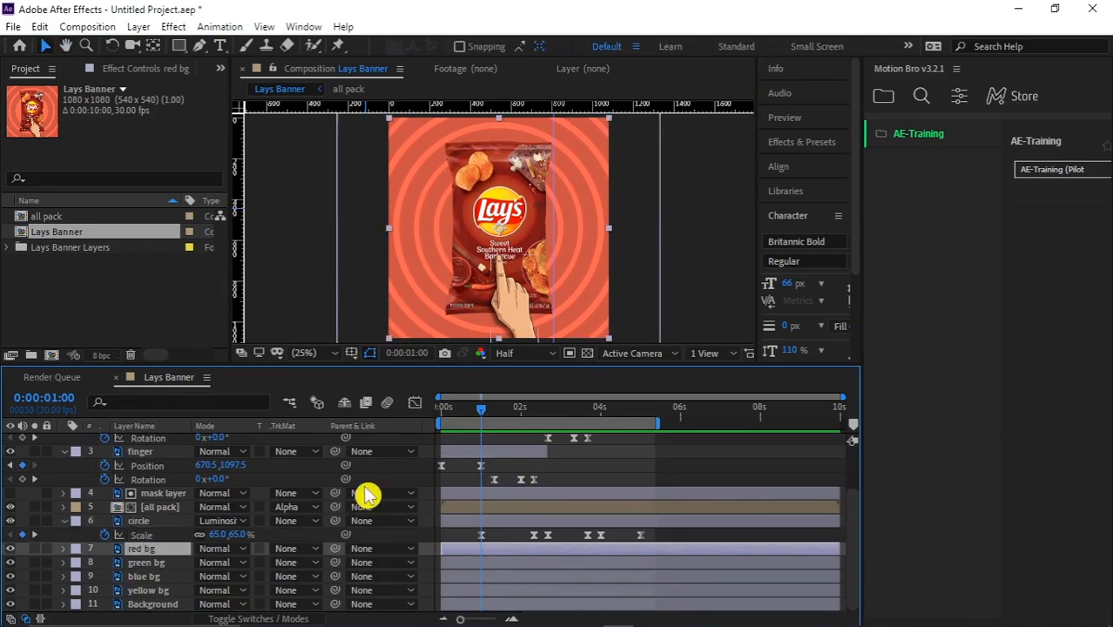
{"action": "left_click_drag", "start_coordinate": [484, 418], "coordinate": [527, 429]}
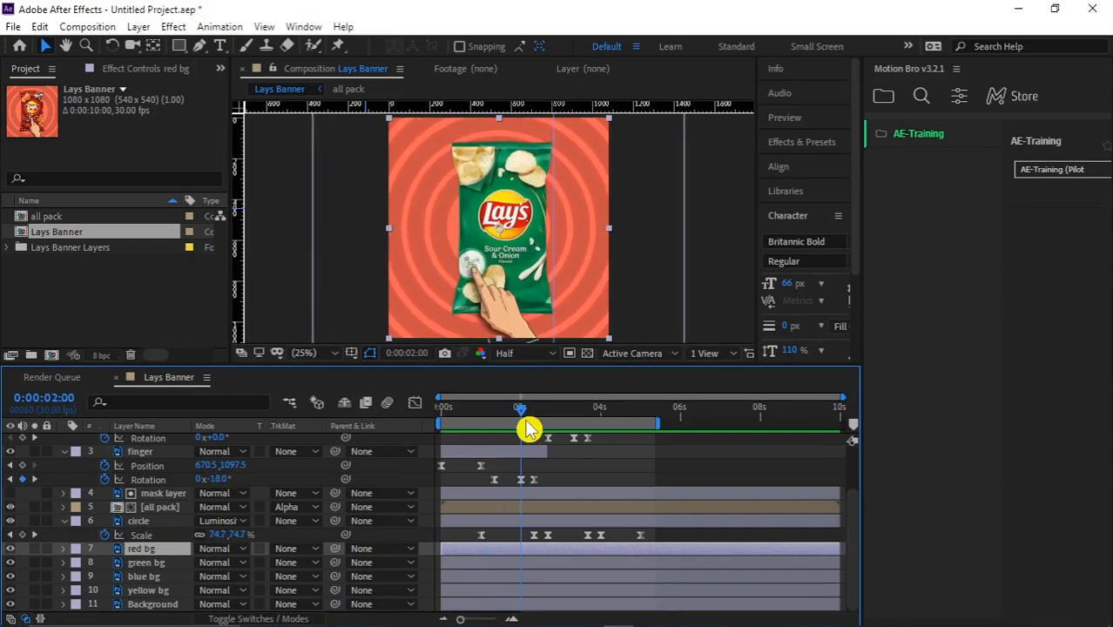
{"action": "left_click", "coordinate": [551, 496]}
{"action": "left_click", "coordinate": [525, 549]}
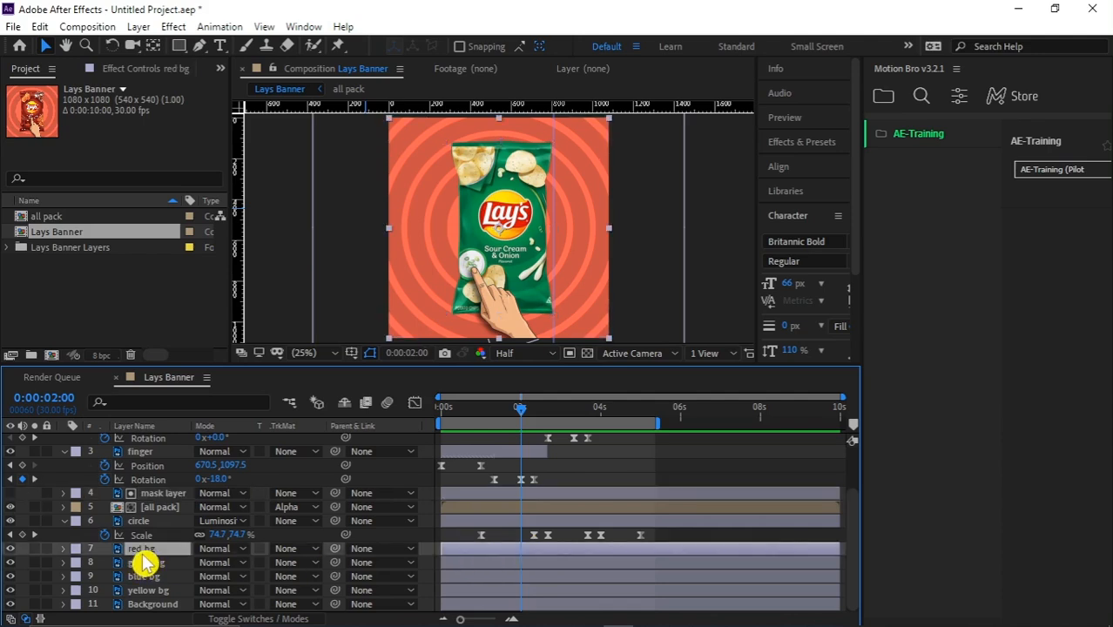
{"action": "key", "text": "t"}
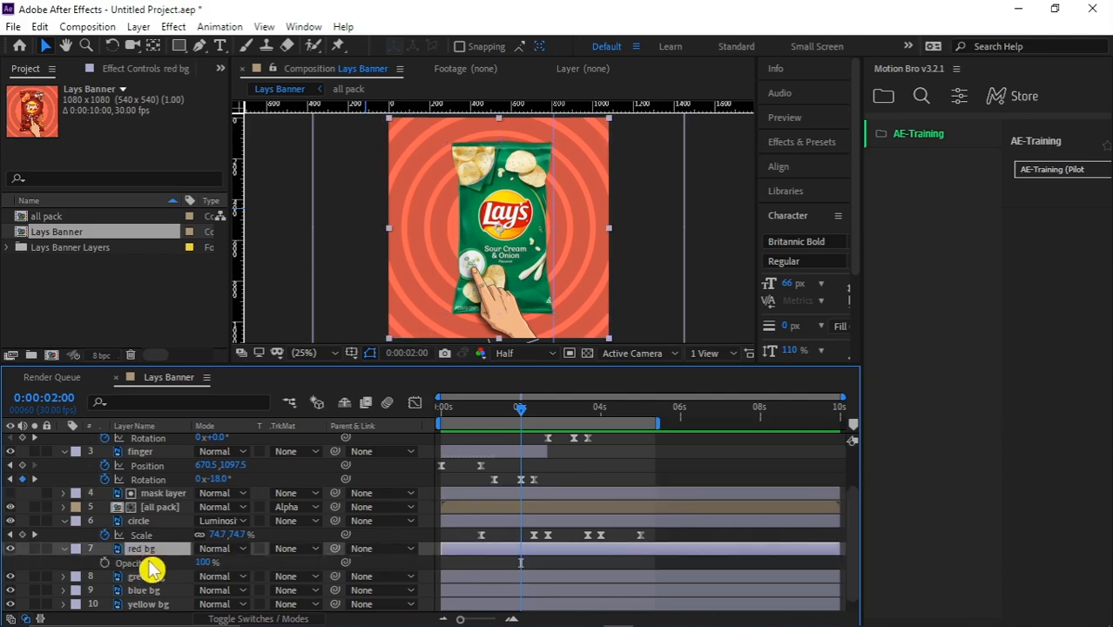
{"action": "left_click", "coordinate": [105, 562]}
Set the red bg layer's Opacity to 0% at 2:10 and preview the fade
{"action": "left_click_drag", "start_coordinate": [524, 410], "coordinate": [538, 412]}
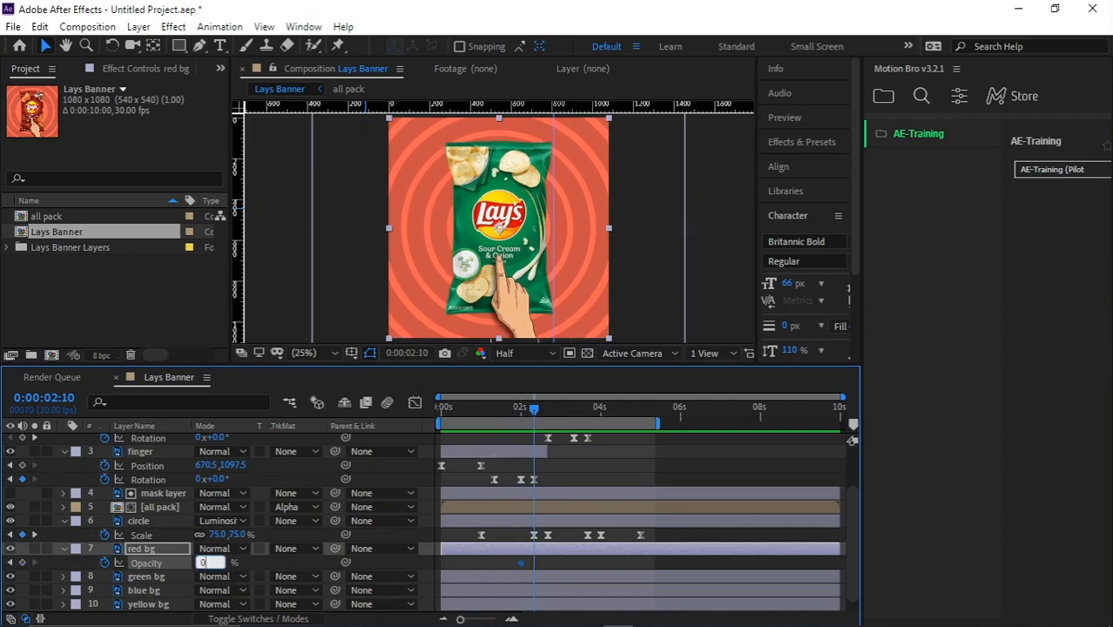
{"action": "key", "text": "Return"}
{"action": "left_click_drag", "start_coordinate": [525, 414], "coordinate": [515, 423]}
{"action": "left_click_drag", "start_coordinate": [583, 425], "coordinate": [534, 410]}
{"action": "key", "text": "space"}
{"action": "key", "text": "space"}
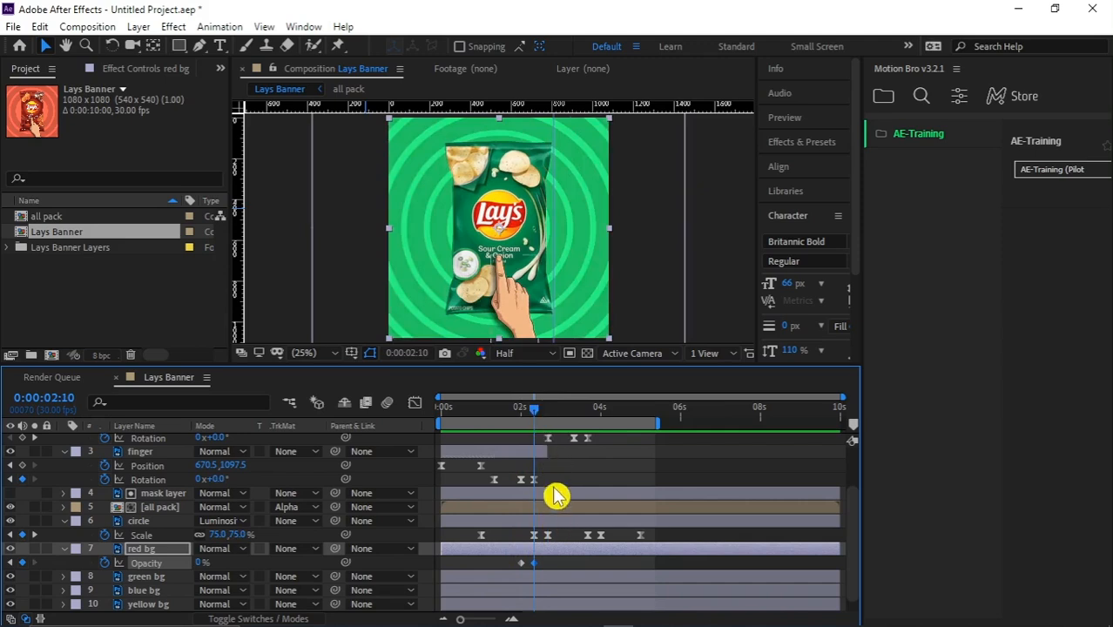
Reveal the green bg layer's Opacity property and set the current time to 2:20
{"action": "scroll", "coordinate": [549, 501], "scroll_direction": "down", "scroll_amount": 1}
{"action": "left_click", "coordinate": [559, 577]}
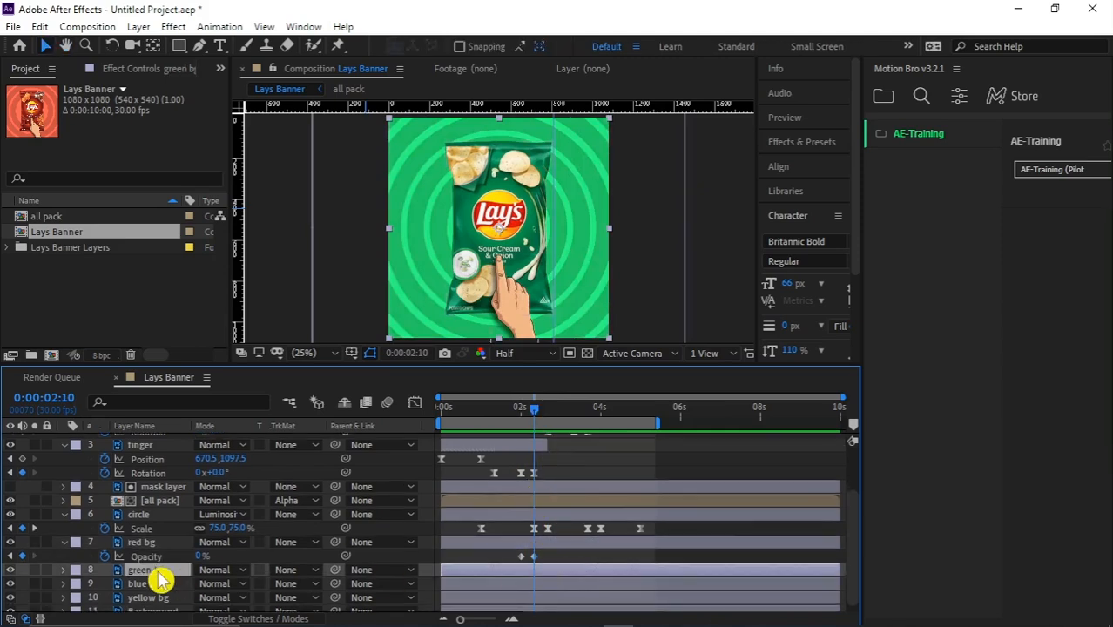
{"action": "key", "text": "t"}
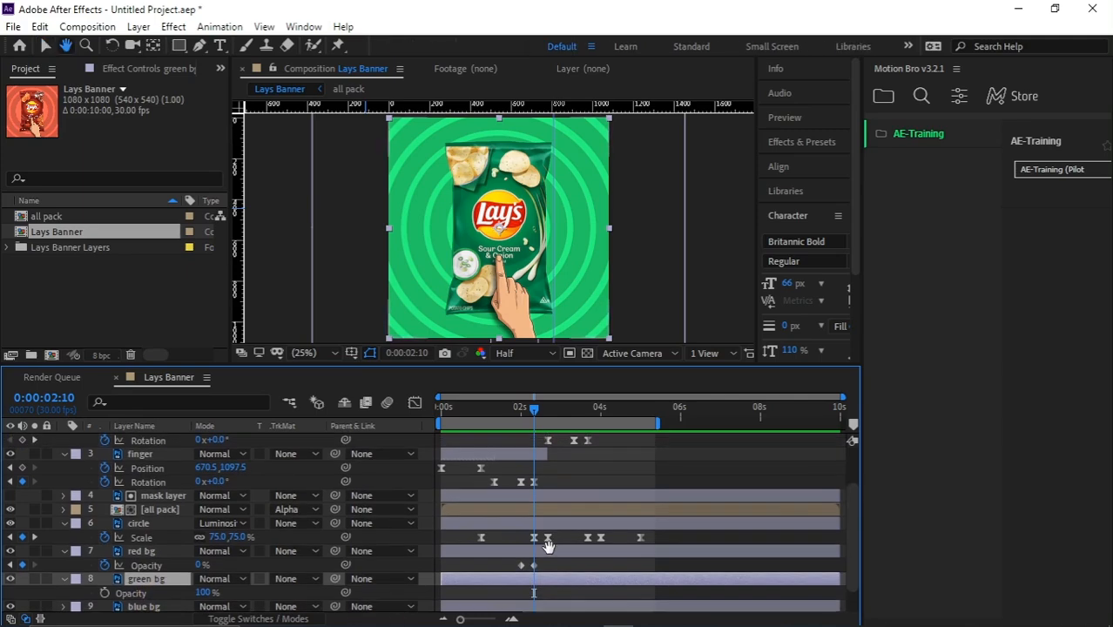
{"action": "mouse_move", "coordinate": [549, 415]}
{"action": "left_mouse_down"}
{"action": "mouse_move", "coordinate": [569, 422]}
{"action": "mouse_move", "coordinate": [558, 421]}
{"action": "left_mouse_up"}
{"action": "scroll", "coordinate": [571, 501], "scroll_direction": "up", "scroll_amount": 1}
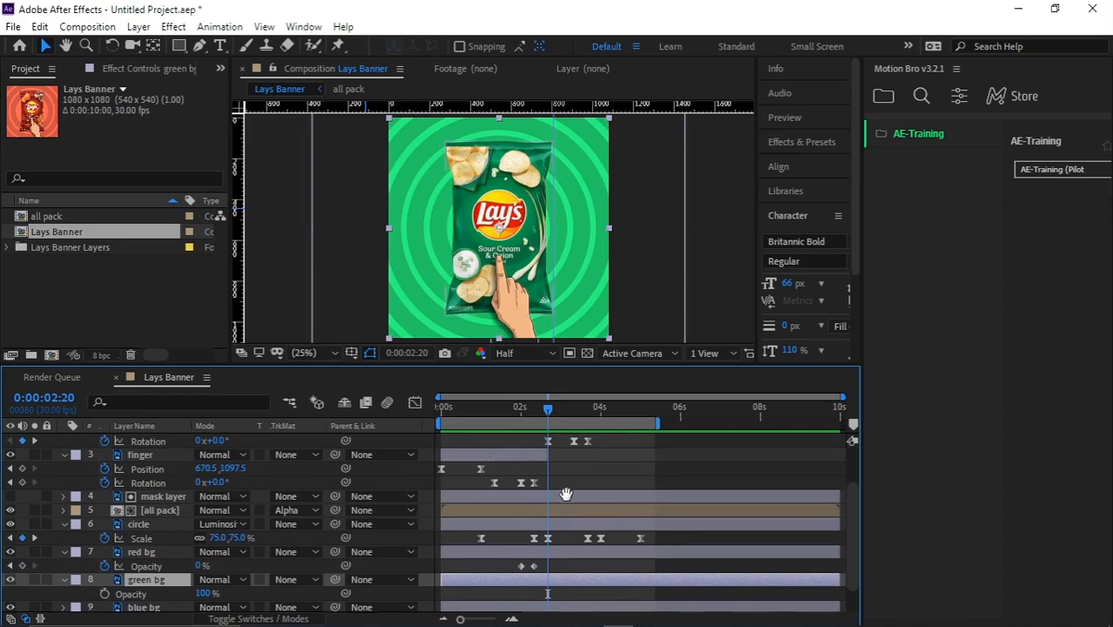
Shift both red bg Opacity keyframes 10 frames earlier so the fade ends at 2:00
{"action": "left_click_drag", "start_coordinate": [549, 415], "coordinate": [522, 449]}
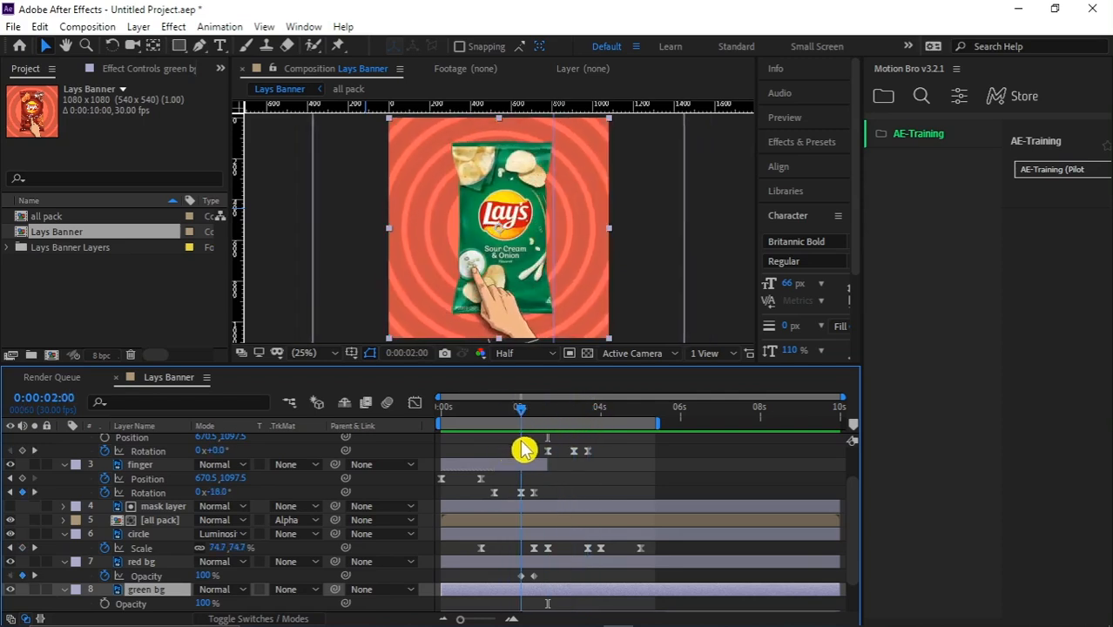
{"action": "left_click", "coordinate": [523, 578]}
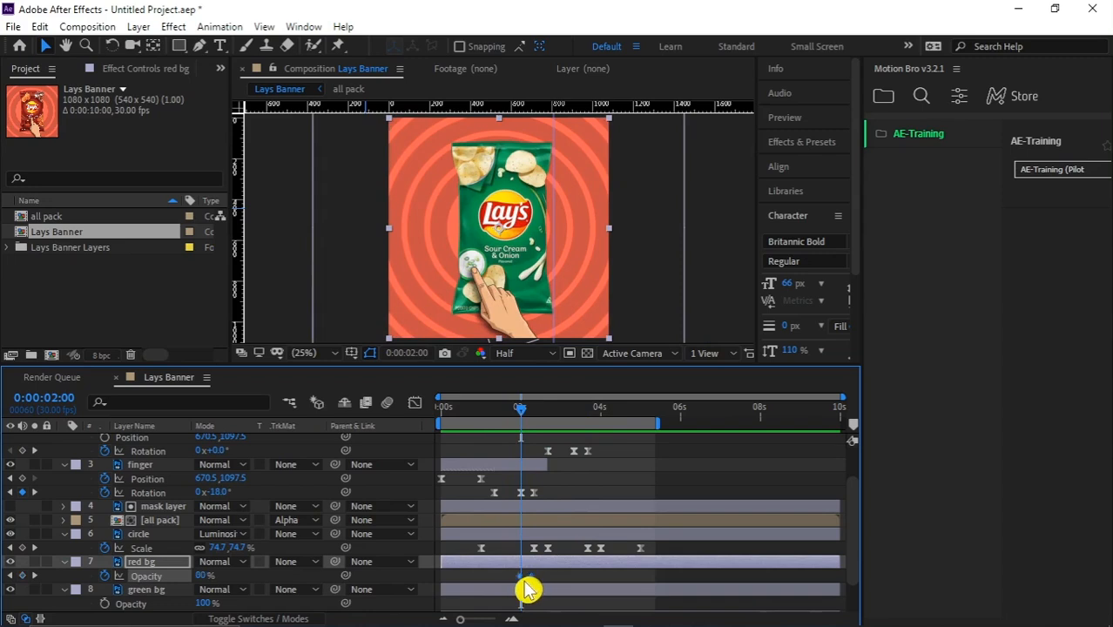
{"action": "left_click_drag", "start_coordinate": [526, 589], "coordinate": [519, 592]}
{"action": "left_click", "coordinate": [540, 569]}
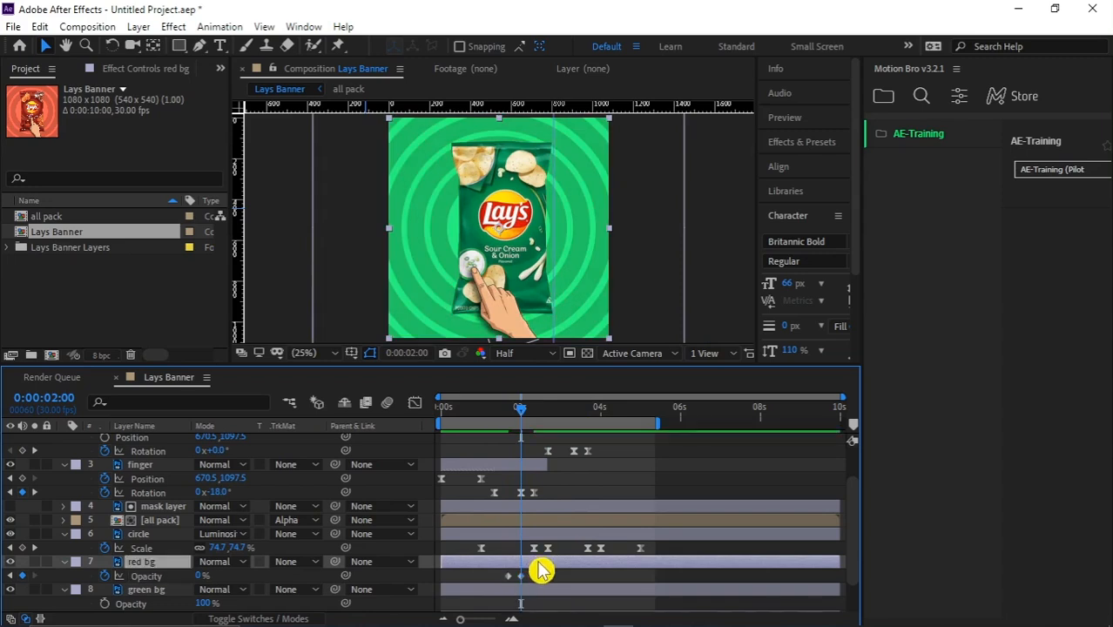
Preview the background change from red to green starting around 1:00
{"action": "left_click_drag", "start_coordinate": [523, 424], "coordinate": [482, 423]}
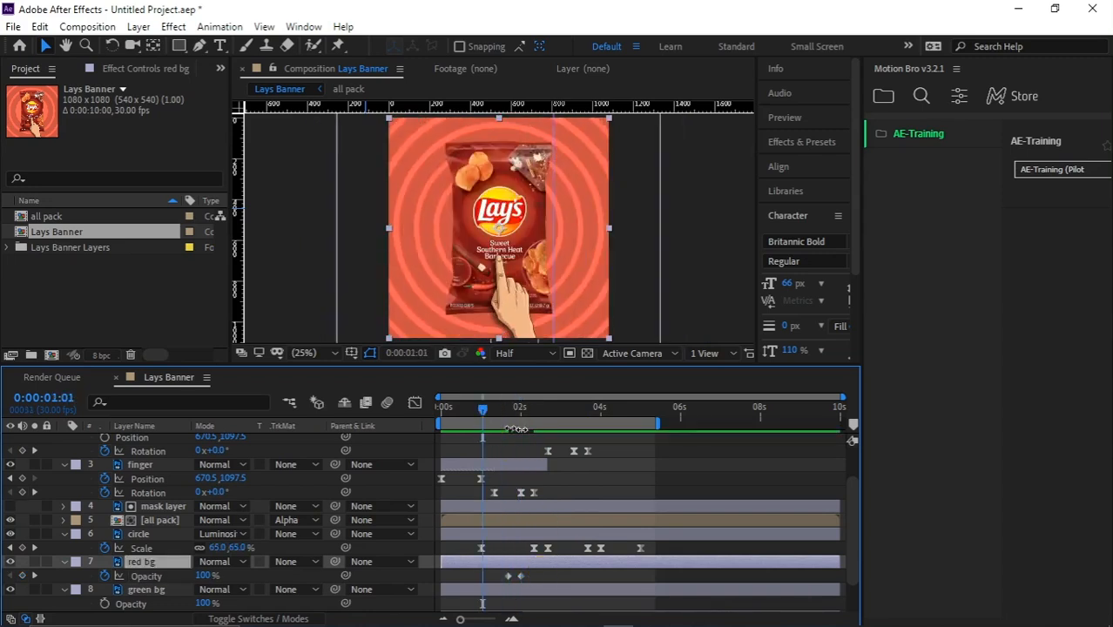
{"action": "key", "text": "space"}
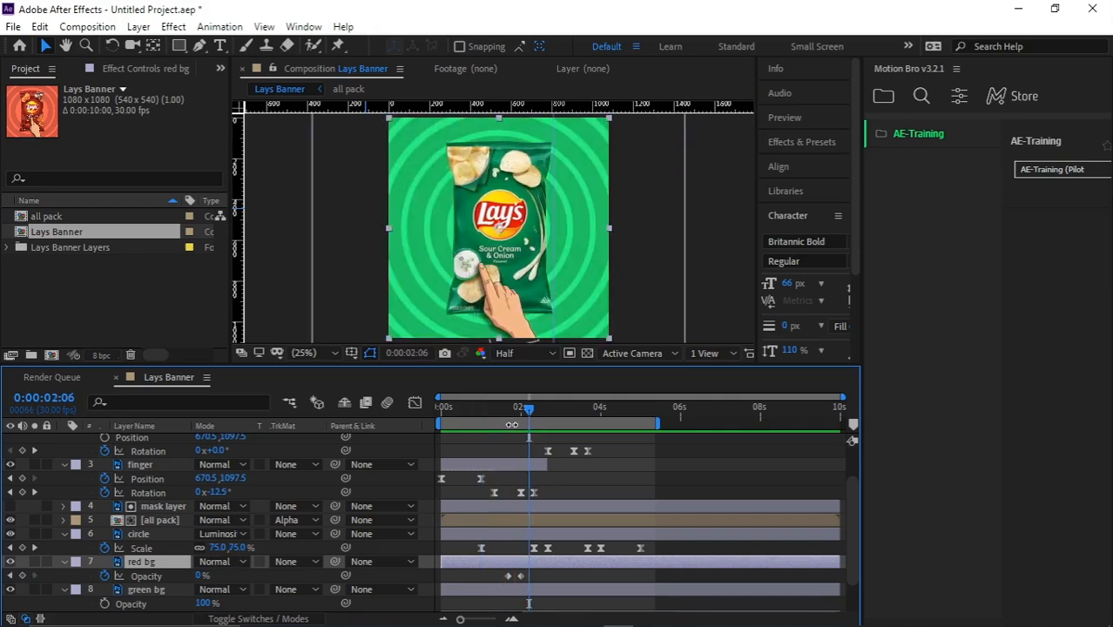
{"action": "left_click", "coordinate": [521, 415]}
Add Opacity keyframes at 100% to the green bg layer at 3:10 and 3:00
{"action": "left_click", "coordinate": [572, 414]}
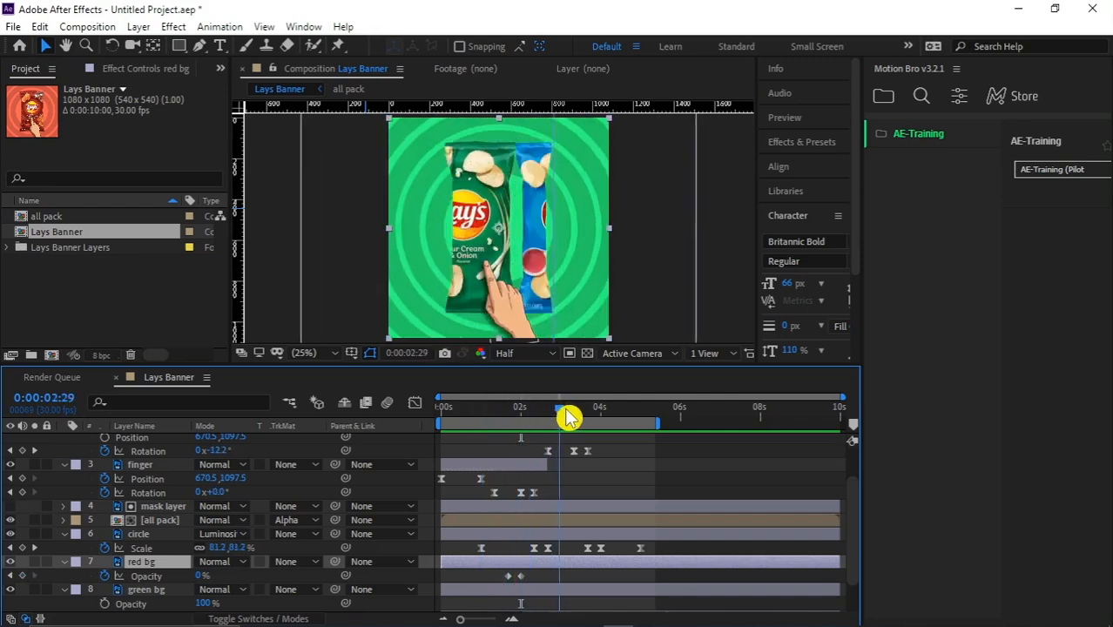
{"action": "left_click", "coordinate": [589, 591]}
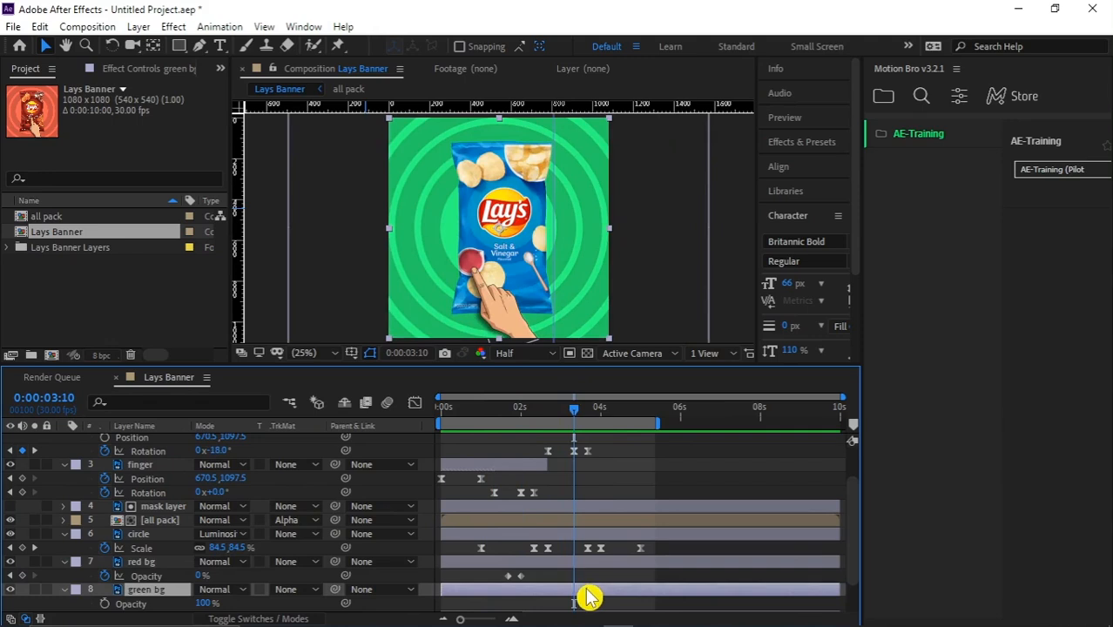
{"action": "scroll", "coordinate": [582, 591], "scroll_direction": "down", "scroll_amount": 2}
{"action": "left_click", "coordinate": [105, 562]}
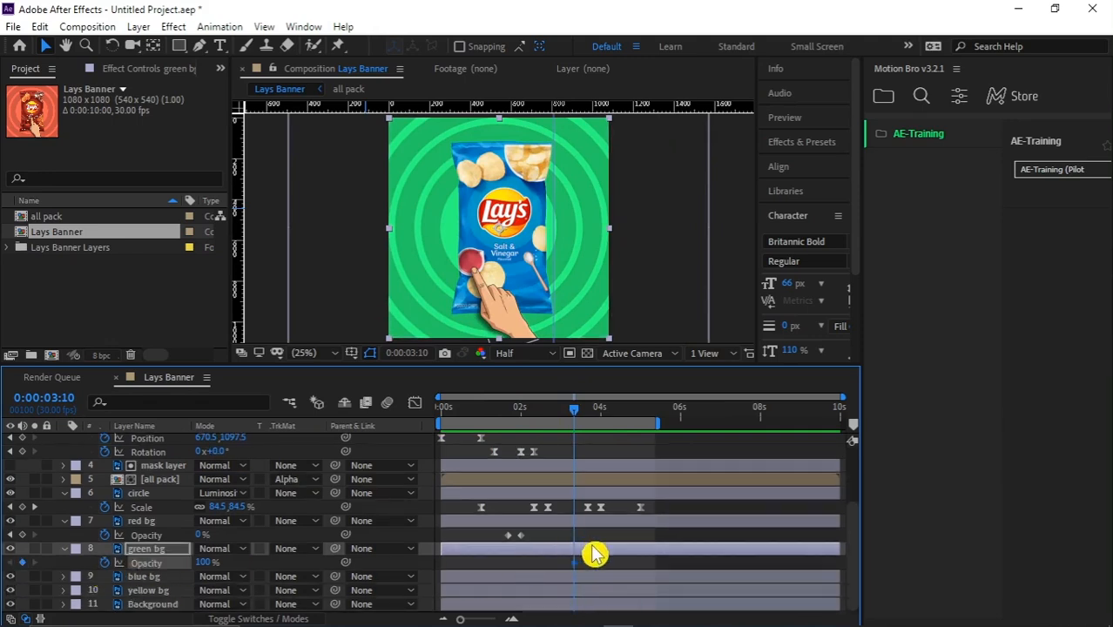
{"action": "key", "text": "shift+Page_Up"}
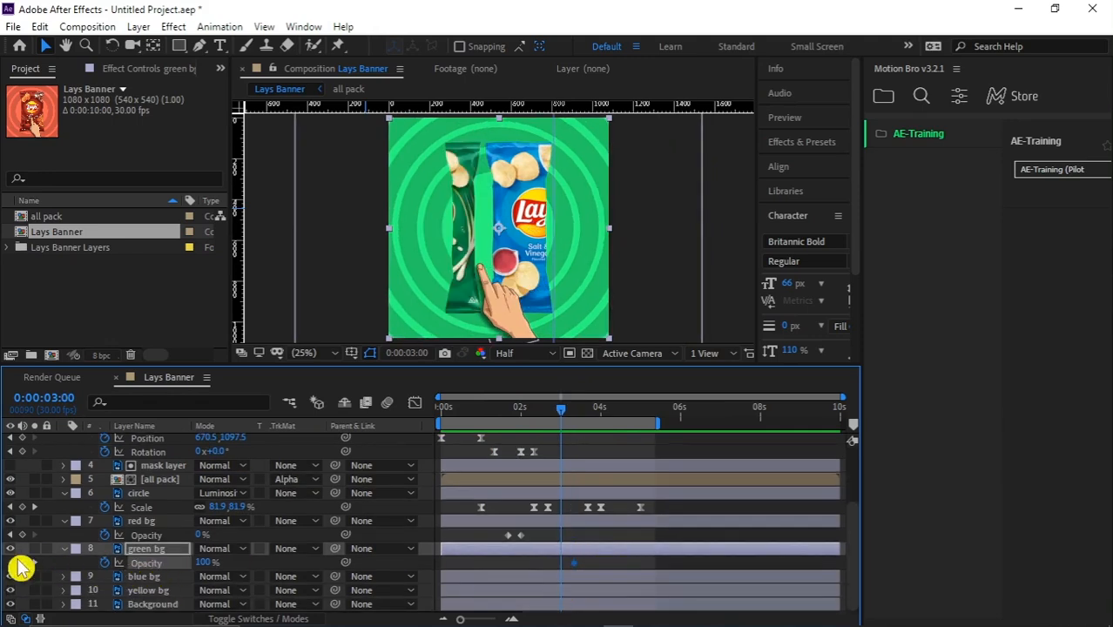
{"action": "key", "text": "shift+Page_Down"}
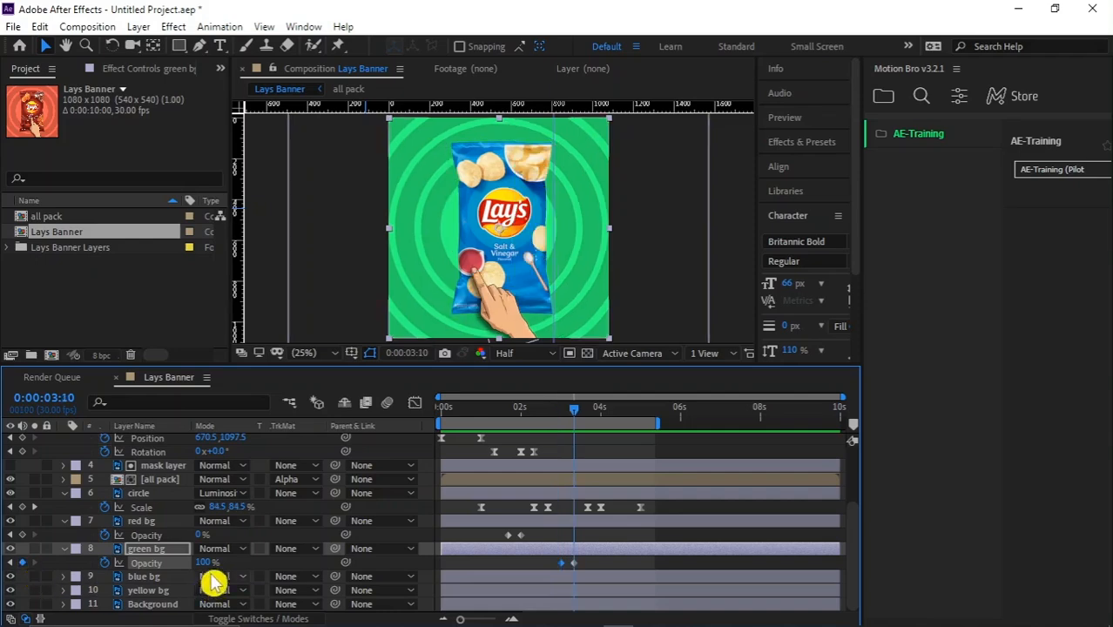
Set the green bg layer's Opacity to 0% at 3:10 and scrub through the change to the blue background
{"action": "left_click", "coordinate": [203, 563]}
{"action": "type", "text": "0"}
{"action": "left_click", "coordinate": [620, 561]}
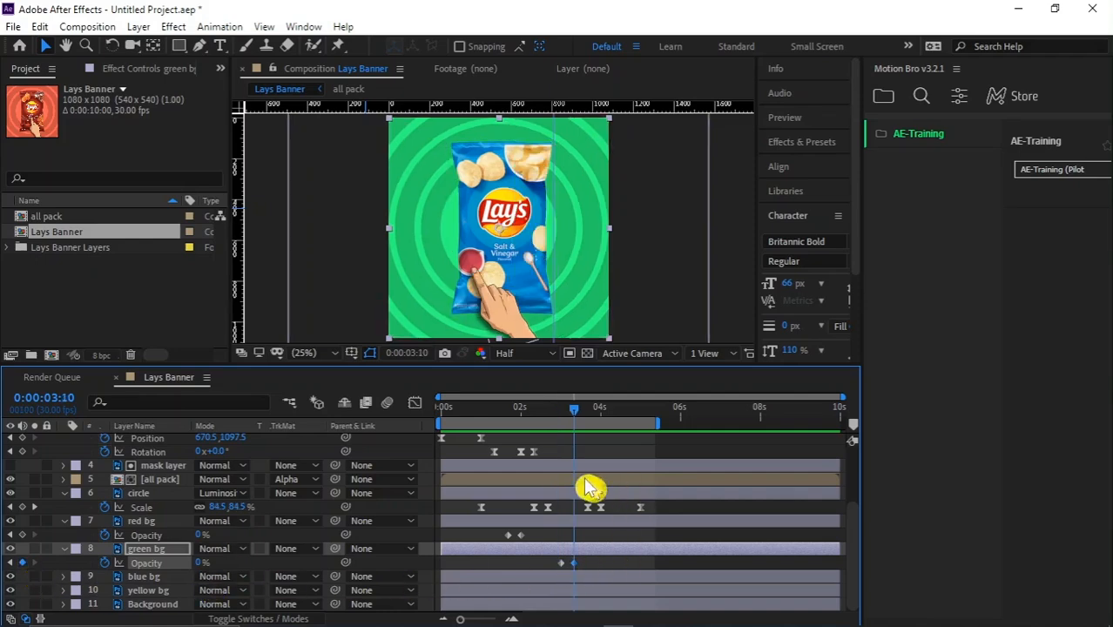
{"action": "left_click_drag", "start_coordinate": [549, 412], "coordinate": [574, 418]}
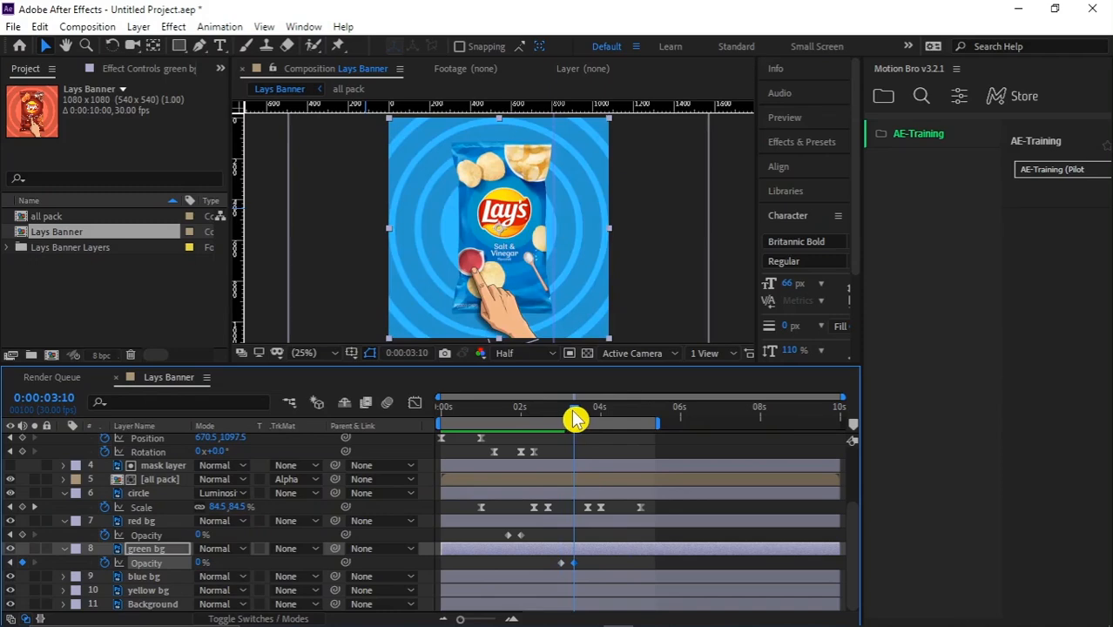
{"action": "scroll", "coordinate": [593, 536], "scroll_direction": "up", "scroll_amount": 3}
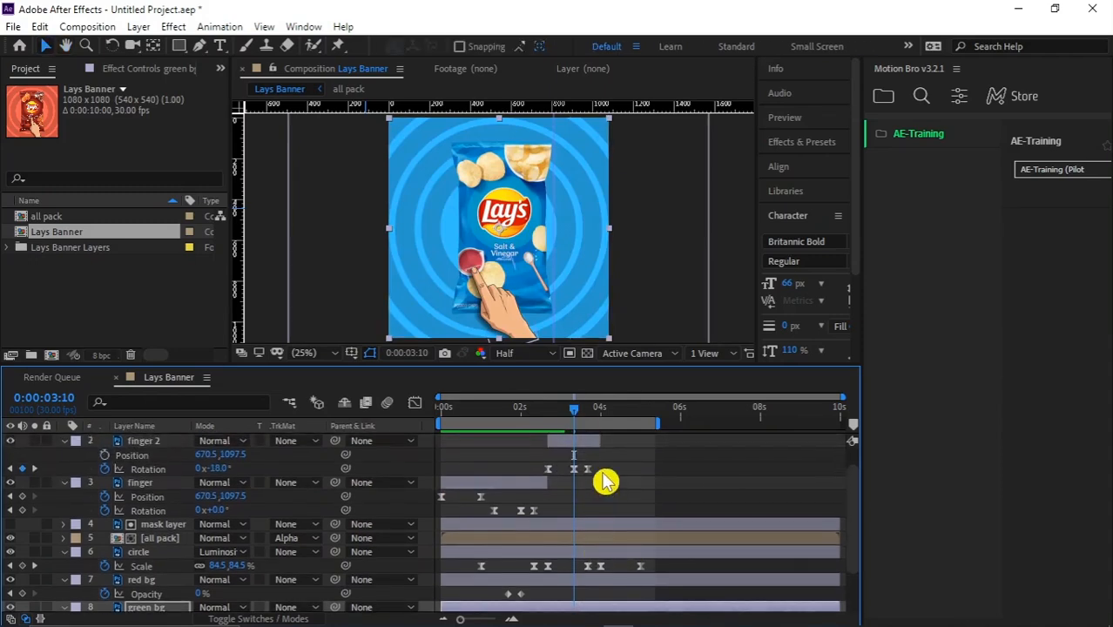
Add Opacity keyframes at 100% to the blue bg layer at 4:20 and 4:10
{"action": "scroll", "coordinate": [603, 480], "scroll_direction": "up", "scroll_amount": 2}
{"action": "left_click", "coordinate": [610, 439]}
{"action": "left_click_drag", "start_coordinate": [591, 419], "coordinate": [628, 419]}
{"action": "scroll", "coordinate": [629, 484], "scroll_direction": "down", "scroll_amount": 4}
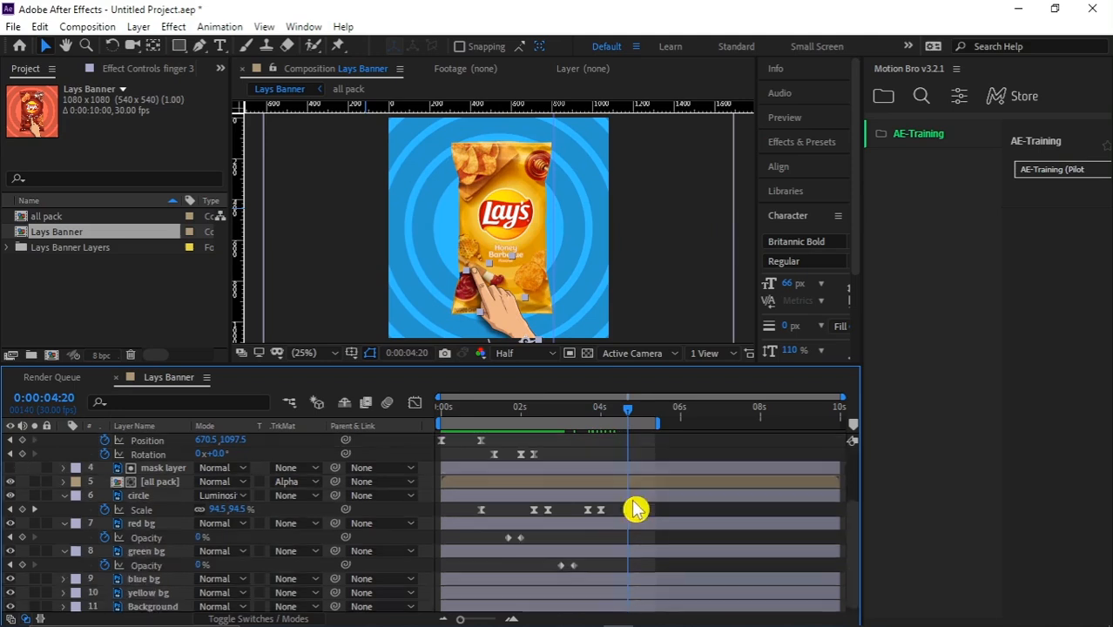
{"action": "left_click", "coordinate": [627, 578]}
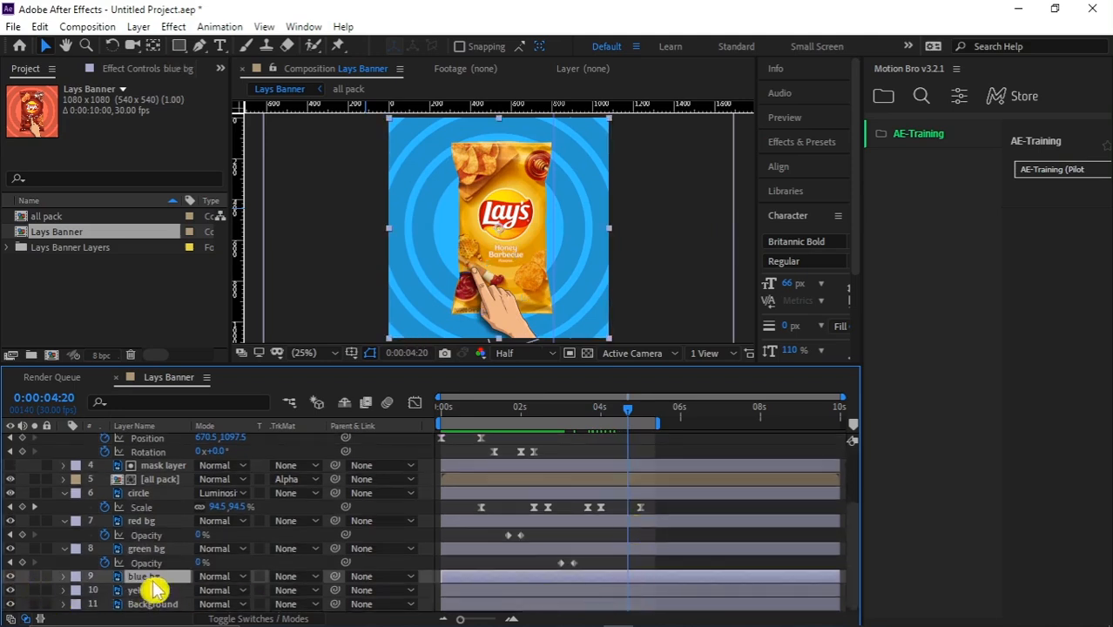
{"action": "key", "text": "t"}
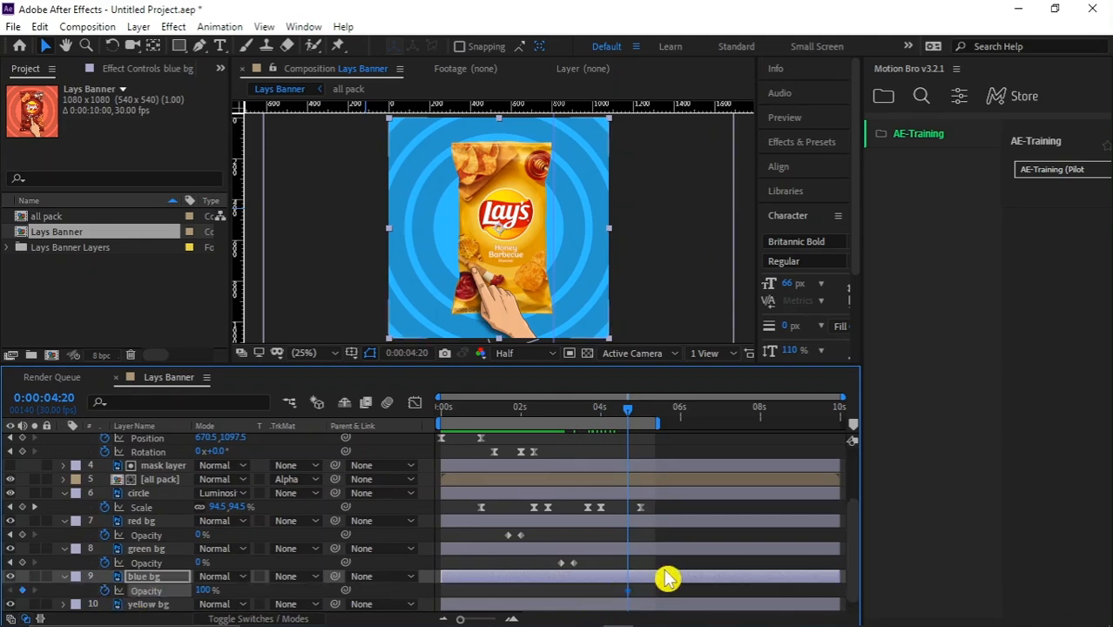
{"action": "key", "text": "shift+Page_Up"}
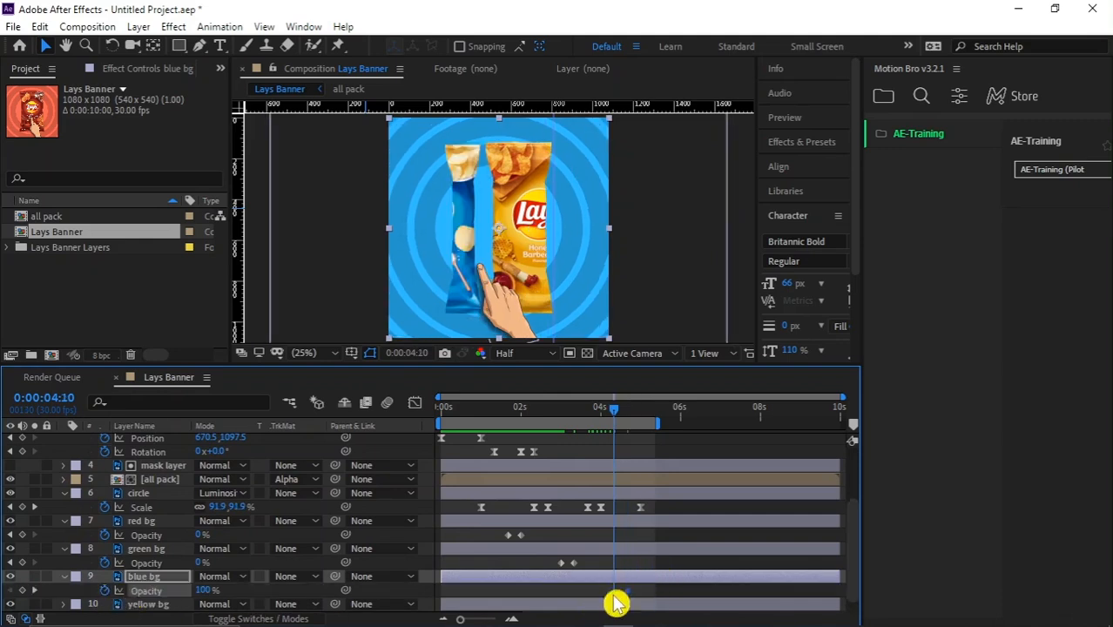
{"action": "left_click", "coordinate": [33, 591]}
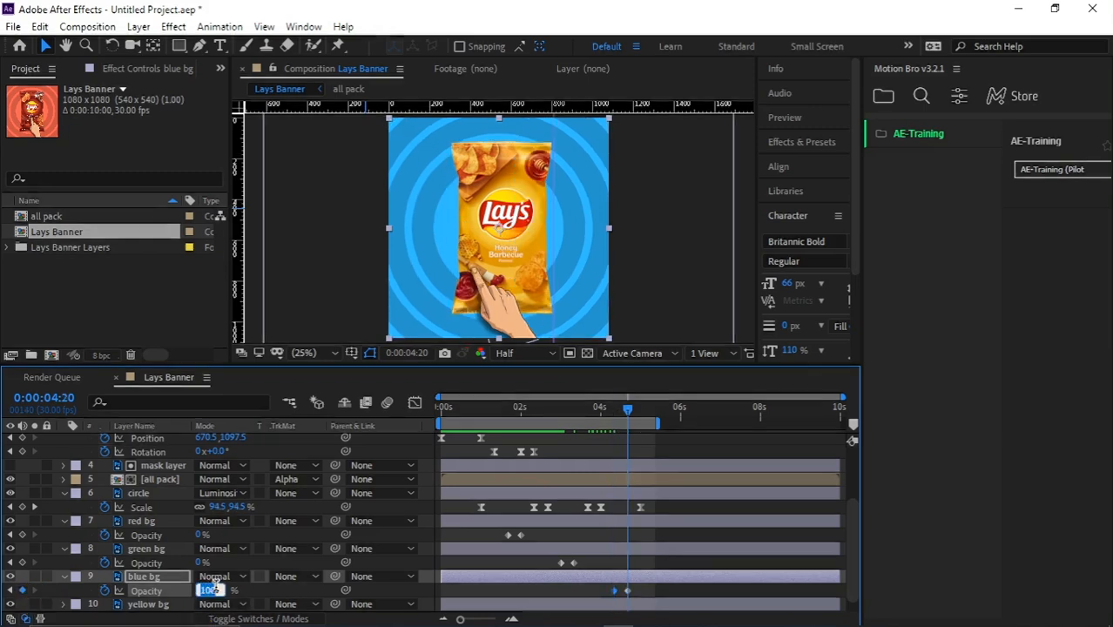
Set the blue bg layer's Opacity to 0% at 4:20 and preview the banner from the start
{"action": "left_click", "coordinate": [203, 591]}
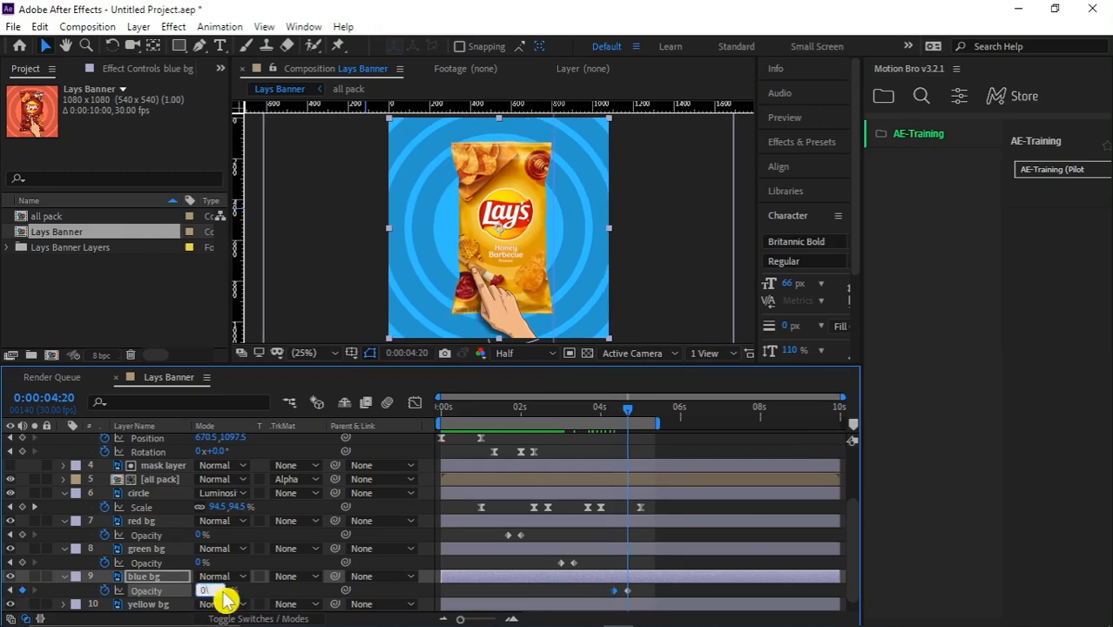
{"action": "key", "text": "Return"}
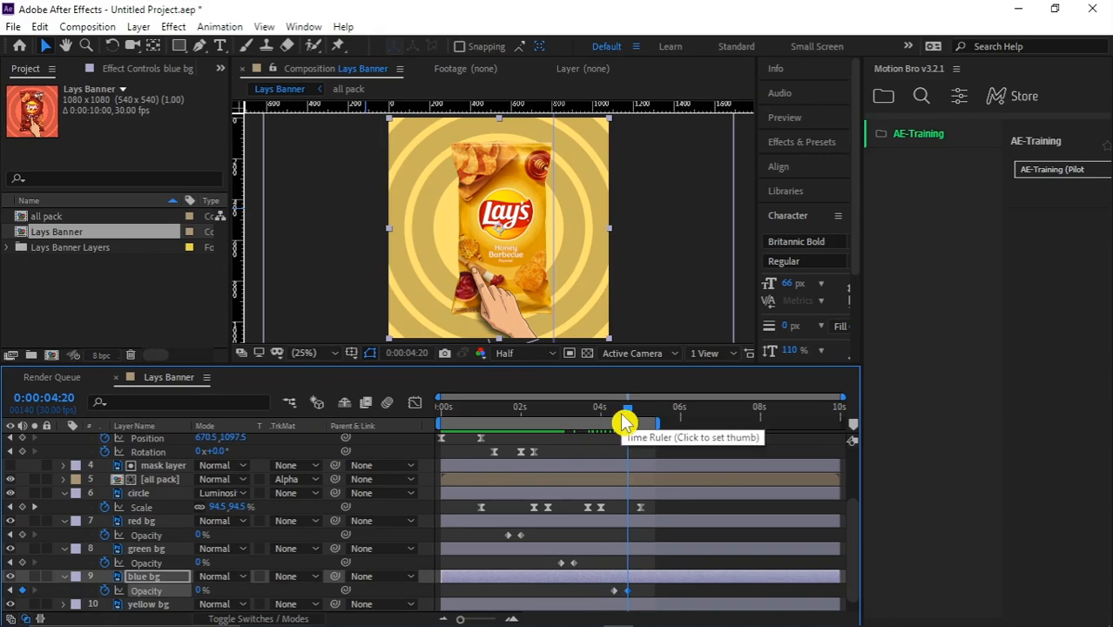
{"action": "key", "text": "Home"}
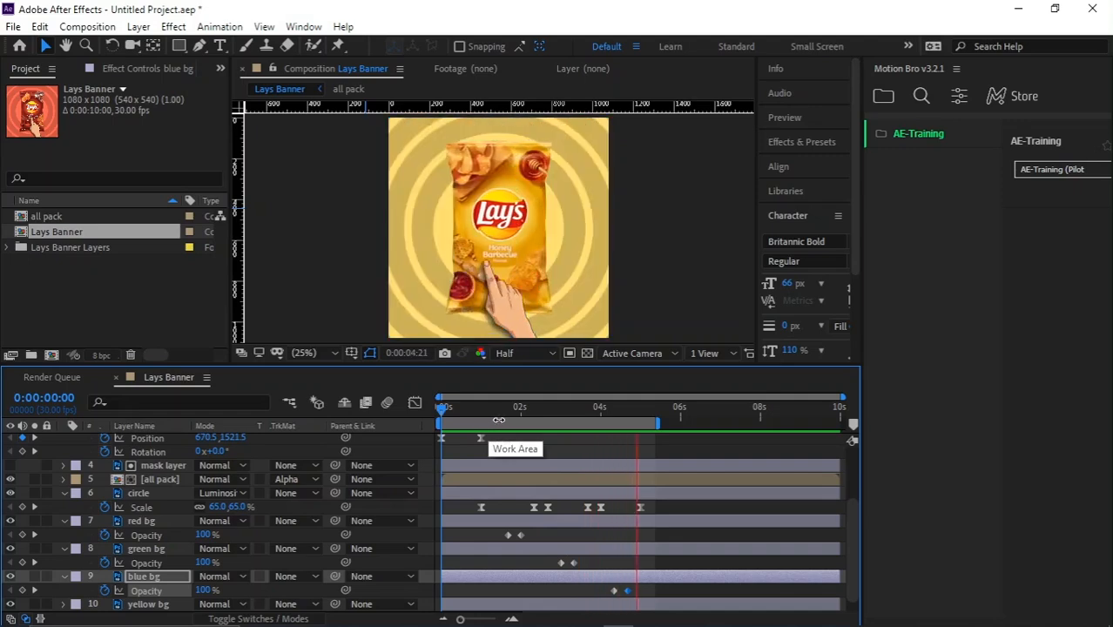
Set the composition's preview resolution to Full and enlarge the composition view by shrinking the timeline area
{"action": "left_click", "coordinate": [514, 353]}
{"action": "left_click", "coordinate": [451, 384]}
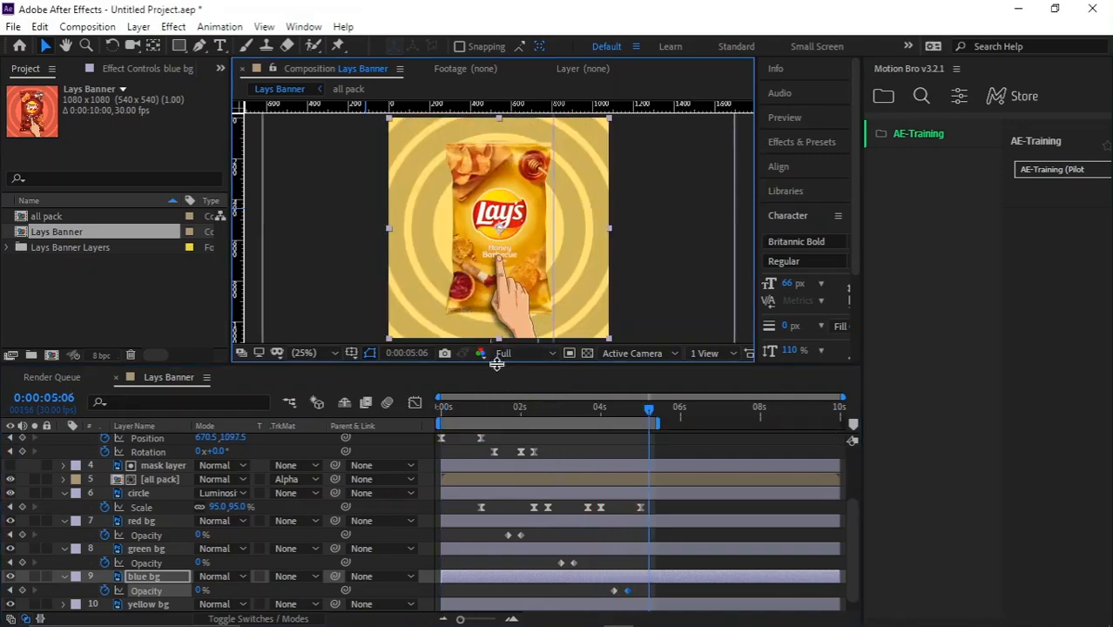
{"action": "left_click_drag", "start_coordinate": [496, 364], "coordinate": [471, 498]}
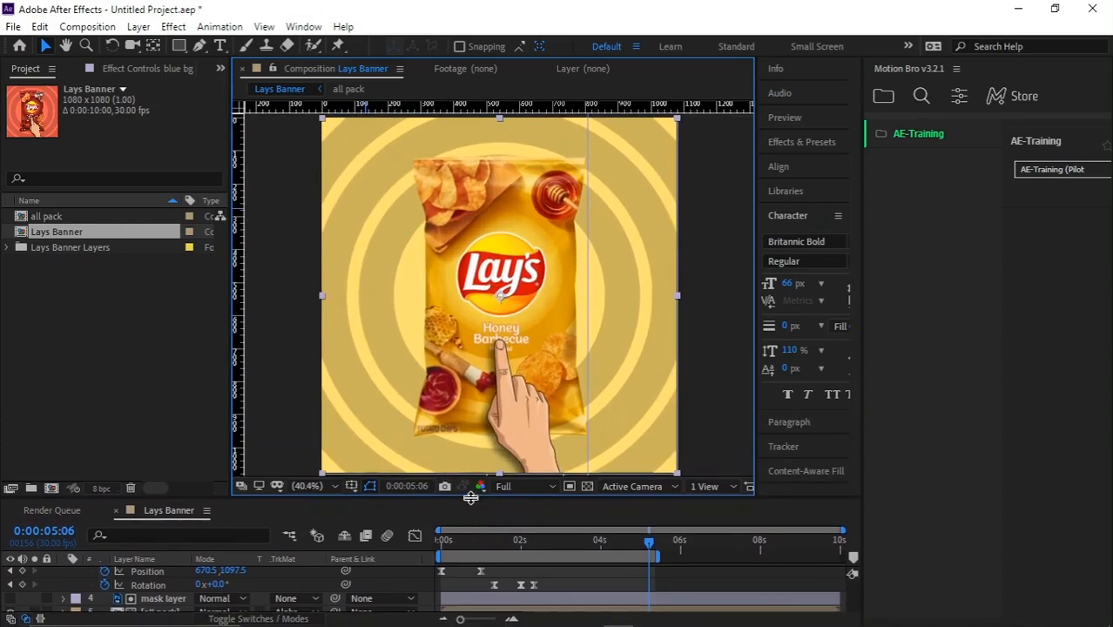